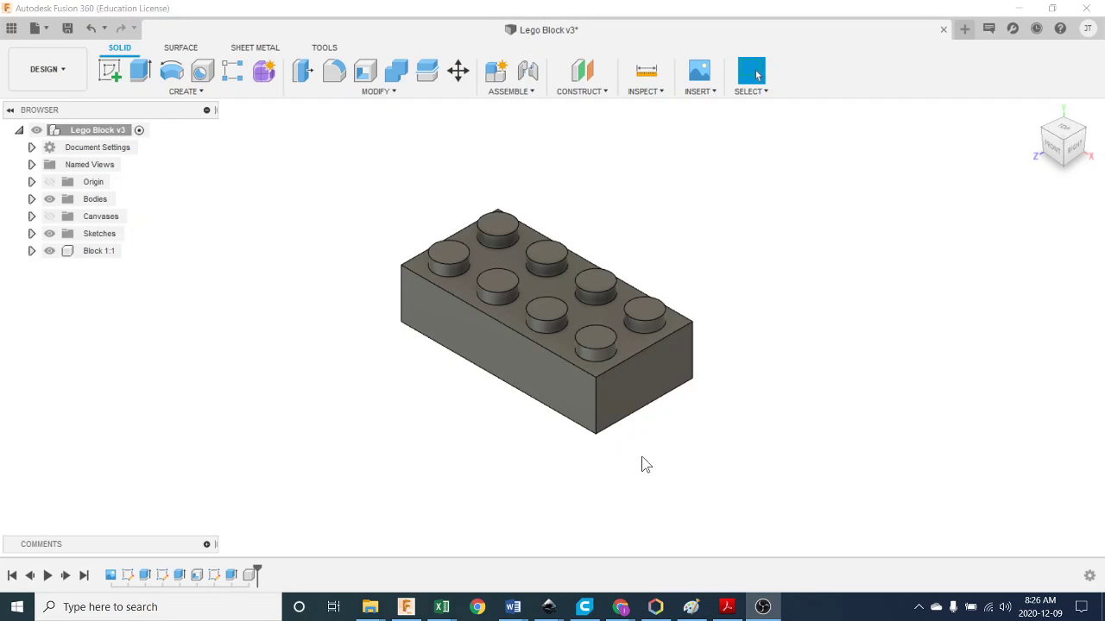
{"action": "middle_click_drag", "start_coordinate": [643, 465], "coordinate": [668, 434], "text": "shift"}
{"action": "scroll", "coordinate": [666, 461], "scroll_direction": "down", "scroll_amount": 2}
{"action": "scroll", "coordinate": [613, 313], "scroll_direction": "up", "scroll_amount": 3}
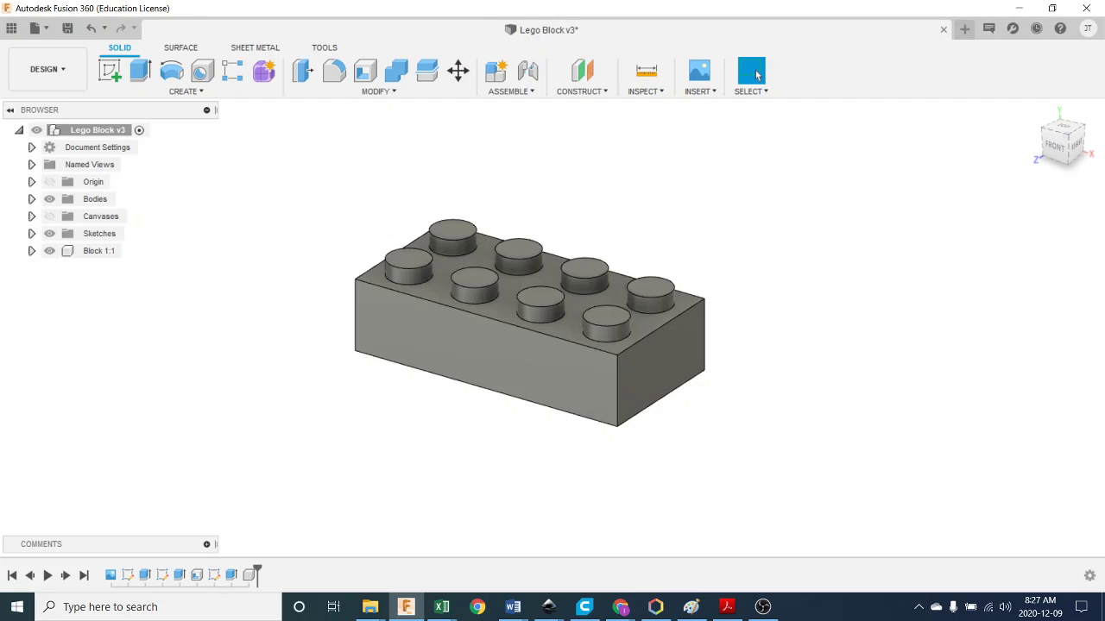
Step: Switch to the browser and look through the image results for lego block dimensions for a suitable dimensioned drawing
{"action": "left_click_drag", "start_coordinate": [1104, 39], "coordinate": [535, 10]}
{"action": "scroll", "coordinate": [240, 223], "scroll_direction": "up", "scroll_amount": 3}
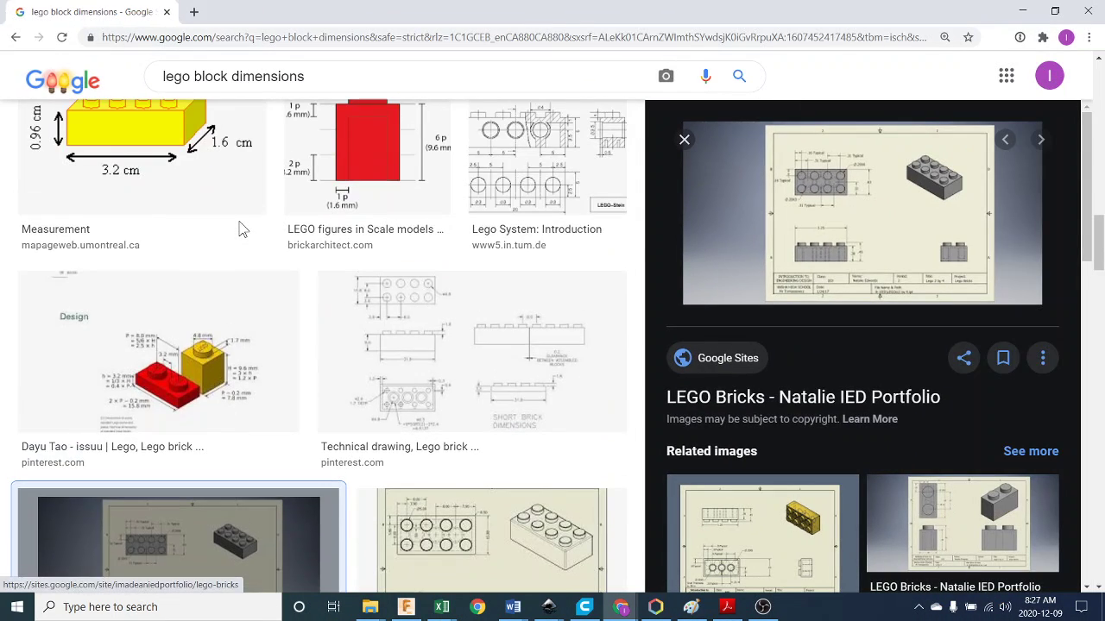
{"action": "scroll", "coordinate": [240, 223], "scroll_direction": "up", "scroll_amount": 4}
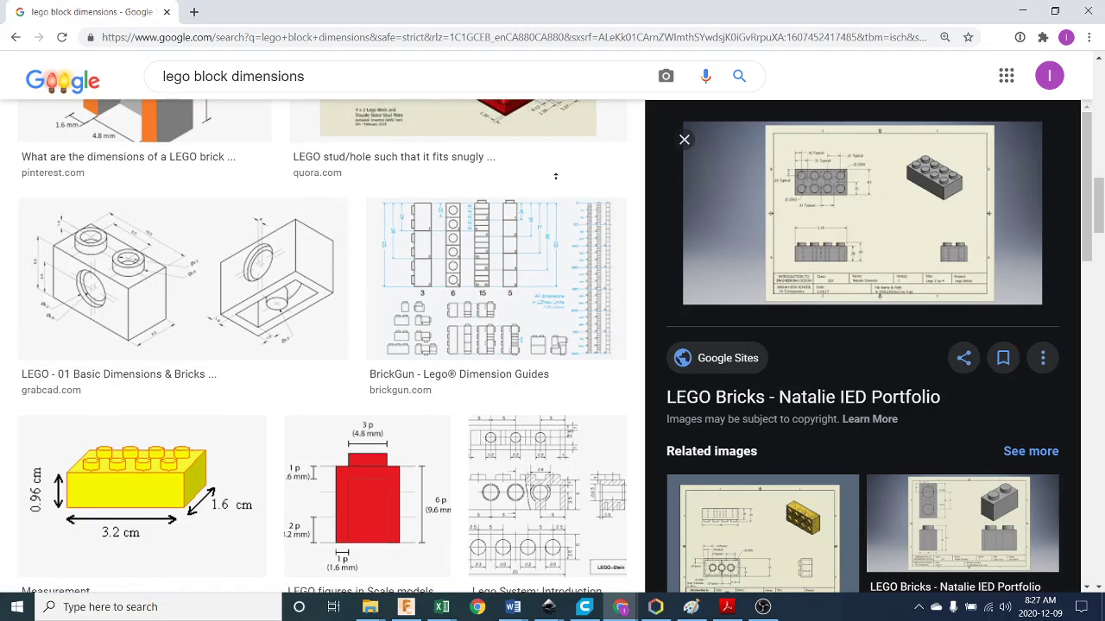
{"action": "scroll", "coordinate": [452, 218], "scroll_direction": "up", "scroll_amount": 2}
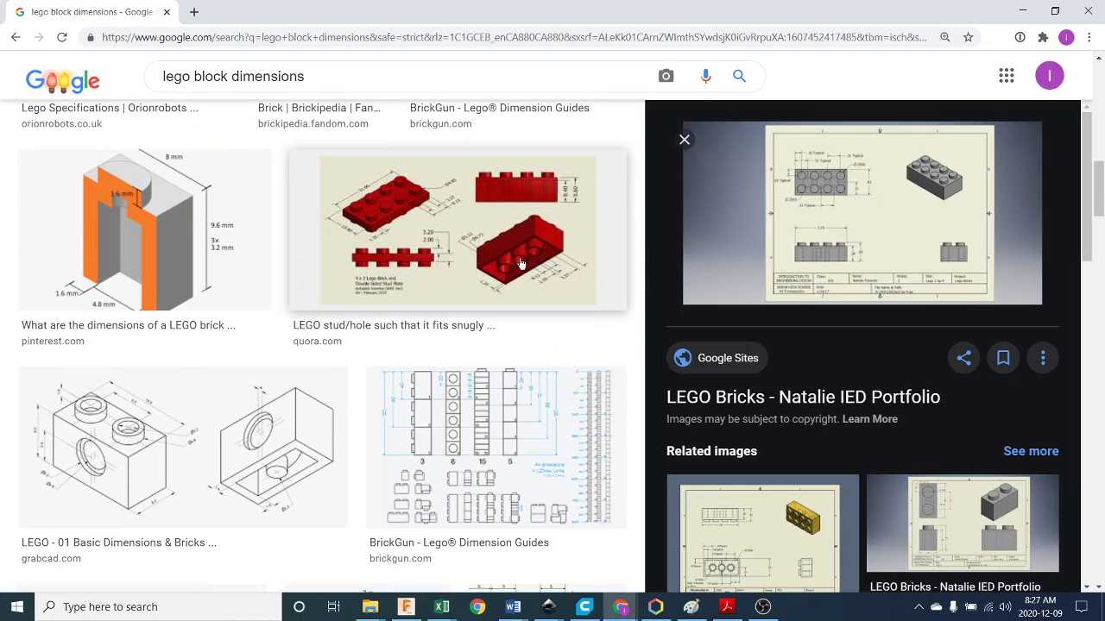
{"action": "scroll", "coordinate": [520, 264], "scroll_direction": "down", "scroll_amount": 14}
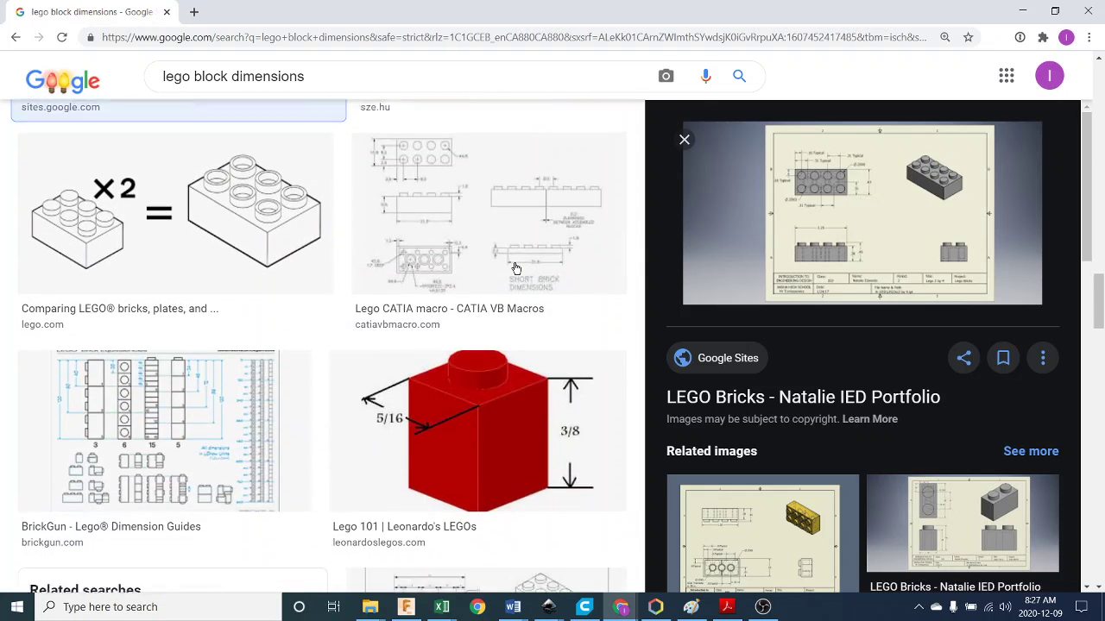
{"action": "scroll", "coordinate": [515, 269], "scroll_direction": "down", "scroll_amount": 12}
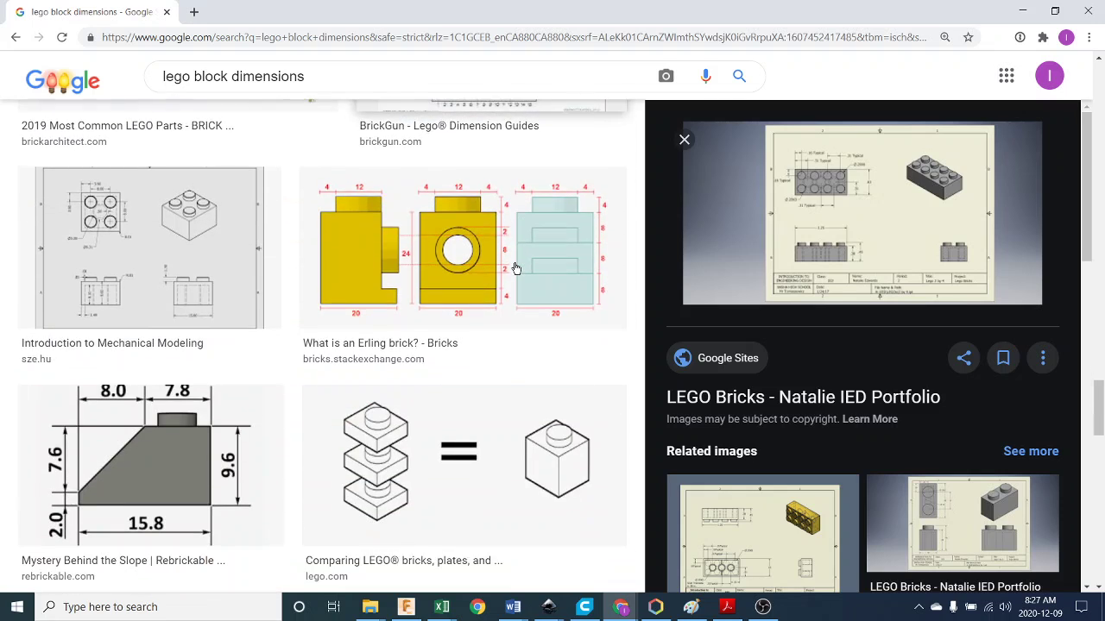
{"action": "scroll", "coordinate": [515, 268], "scroll_direction": "down", "scroll_amount": 5}
{"action": "scroll", "coordinate": [515, 268], "scroll_direction": "up", "scroll_amount": 7}
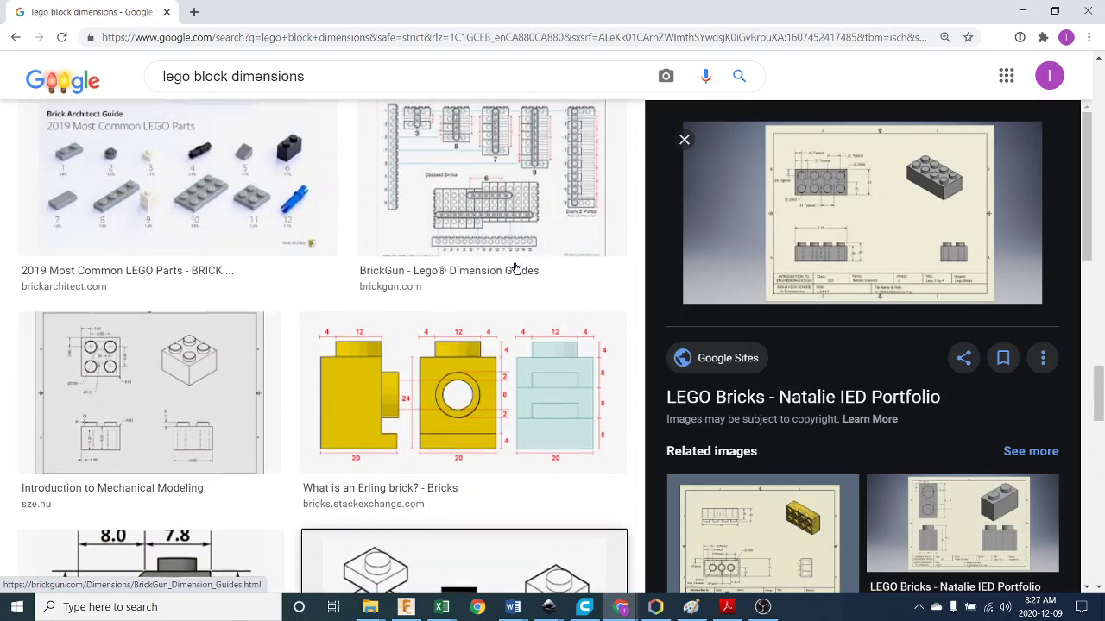
{"action": "scroll", "coordinate": [516, 268], "scroll_direction": "down", "scroll_amount": 3}
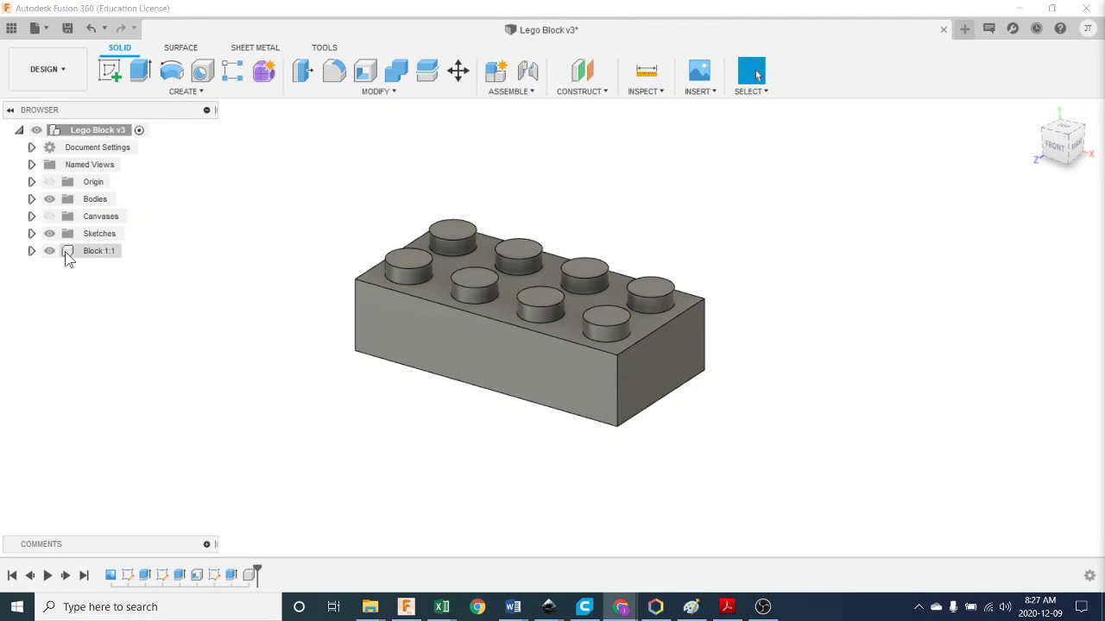
Step: Show the reference canvas, hide the bodies and examine the dimensions on the brick drawing from above
{"action": "left_click", "coordinate": [49, 217]}
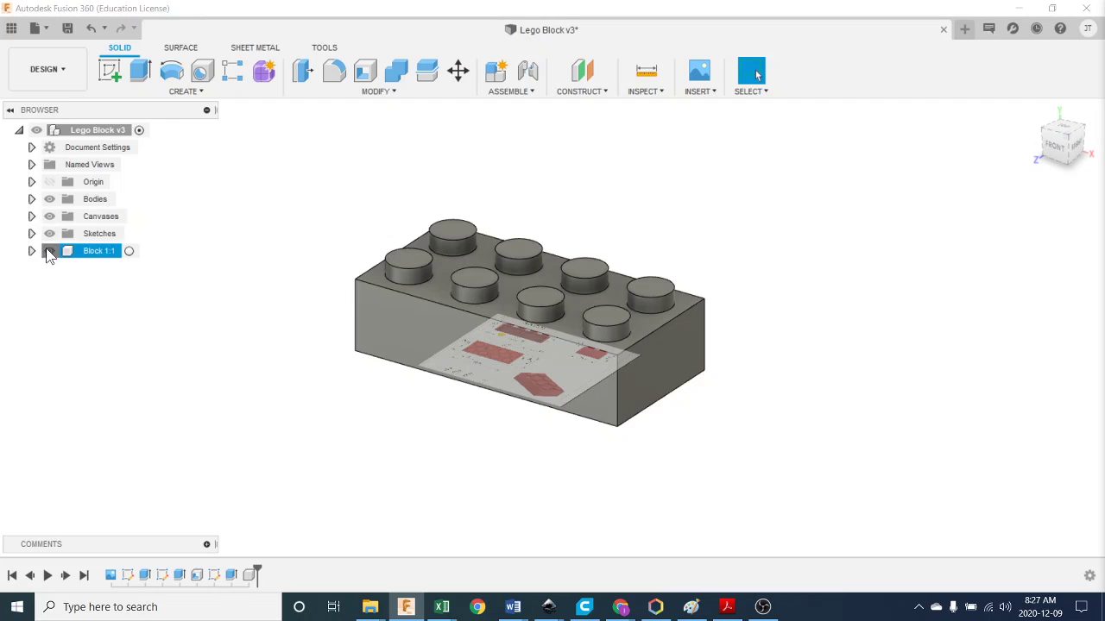
{"action": "left_click", "coordinate": [49, 200]}
{"action": "middle_click_drag", "start_coordinate": [456, 397], "coordinate": [505, 462], "text": "shift"}
{"action": "scroll", "coordinate": [510, 346], "scroll_direction": "up", "scroll_amount": 5}
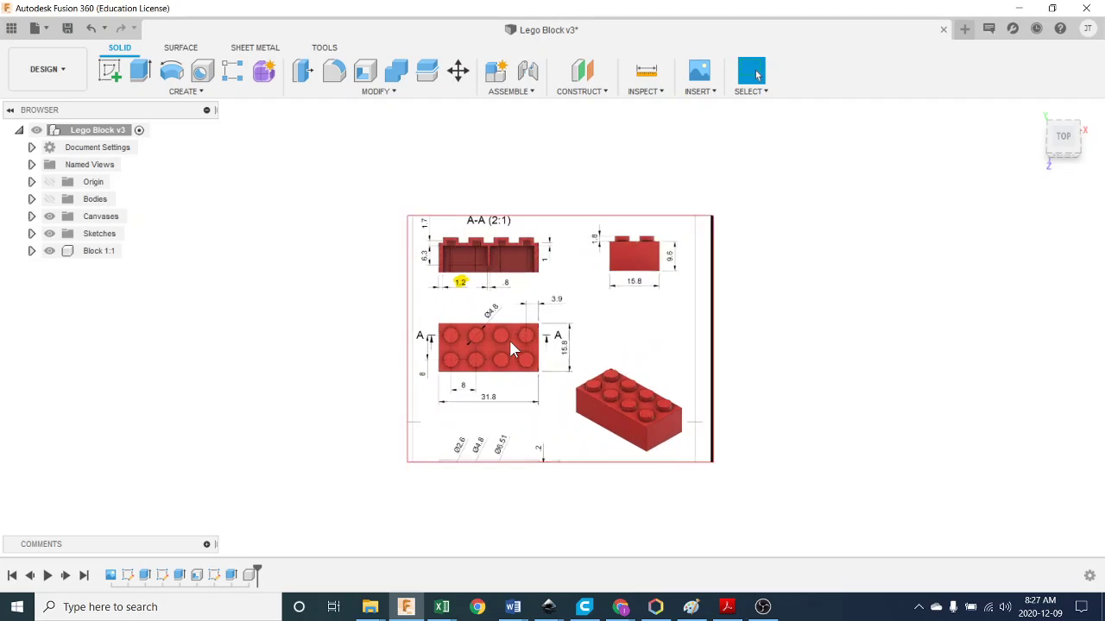
{"action": "scroll", "coordinate": [511, 344], "scroll_direction": "up", "scroll_amount": 3}
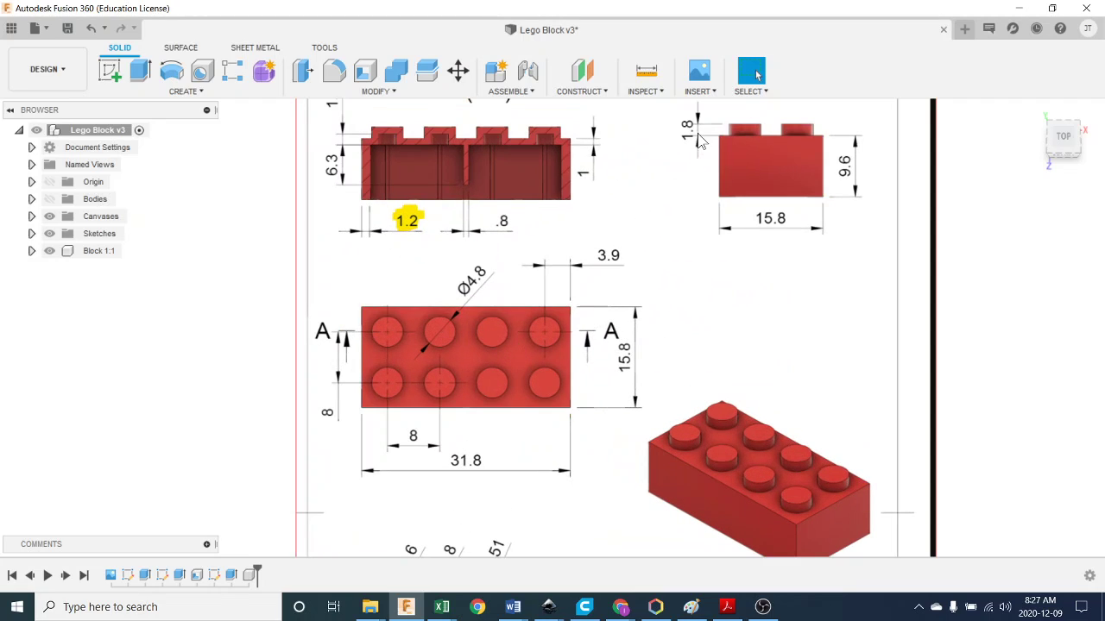
{"action": "left_click", "coordinate": [697, 92]}
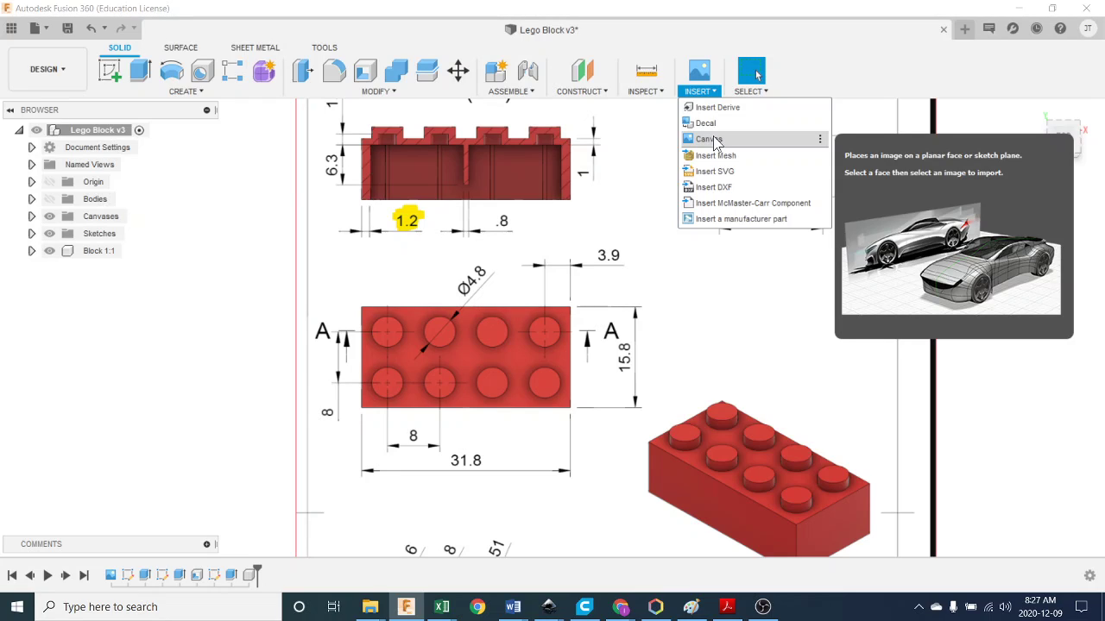
{"action": "scroll", "coordinate": [408, 306], "scroll_direction": "down", "scroll_amount": 3}
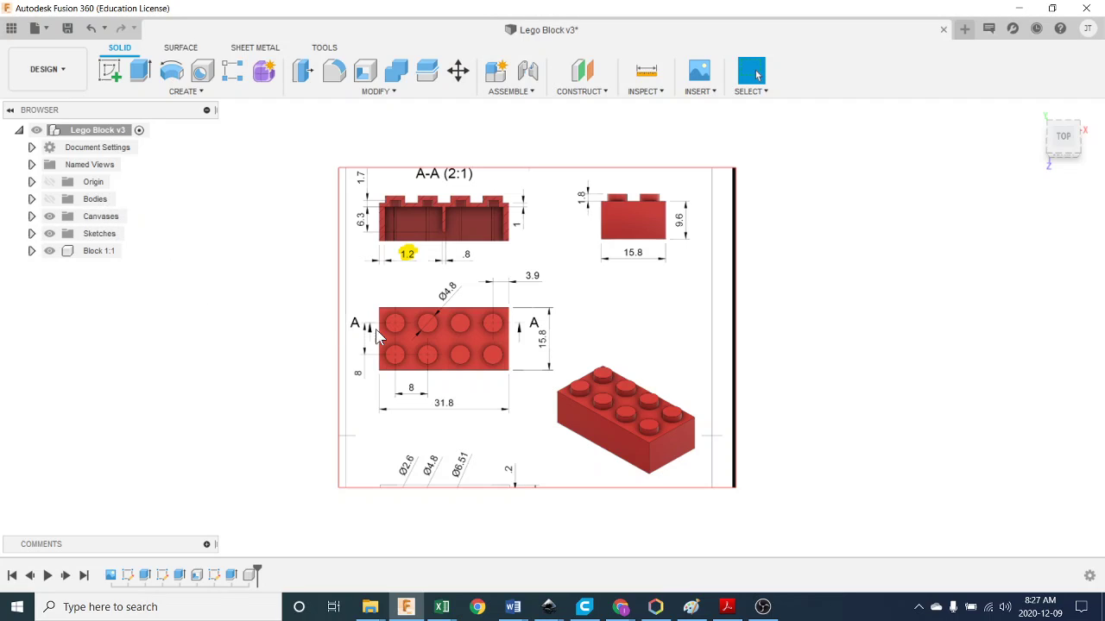
{"action": "scroll", "coordinate": [473, 271], "scroll_direction": "down", "scroll_amount": 1}
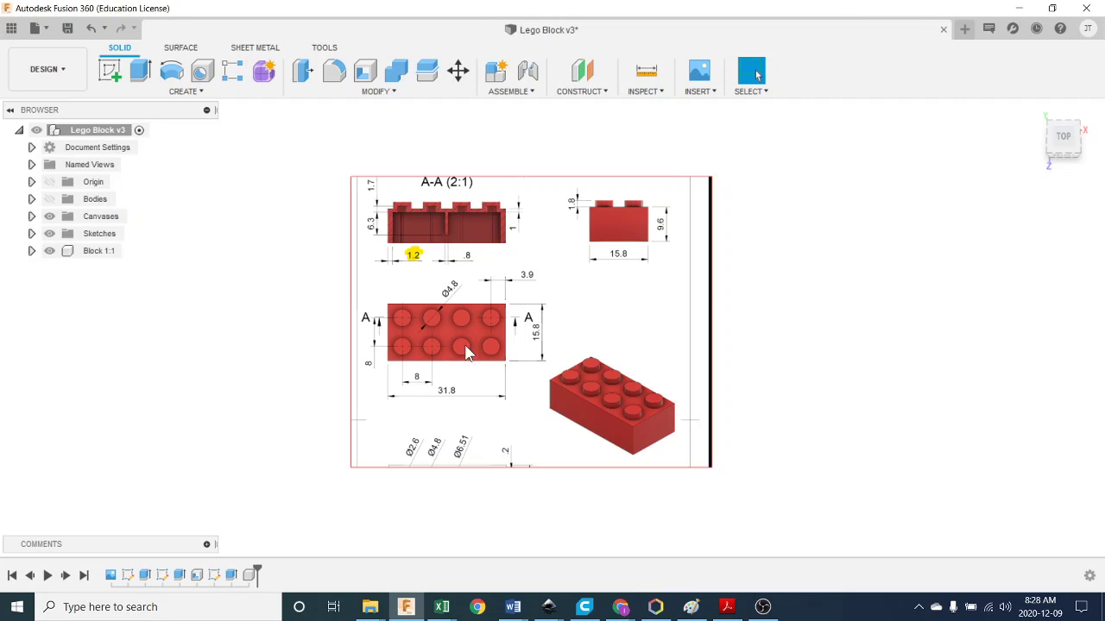
Step: Hide the reference canvas and show the Lego block's bodies again
{"action": "left_click", "coordinate": [50, 202]}
{"action": "left_click", "coordinate": [50, 200]}
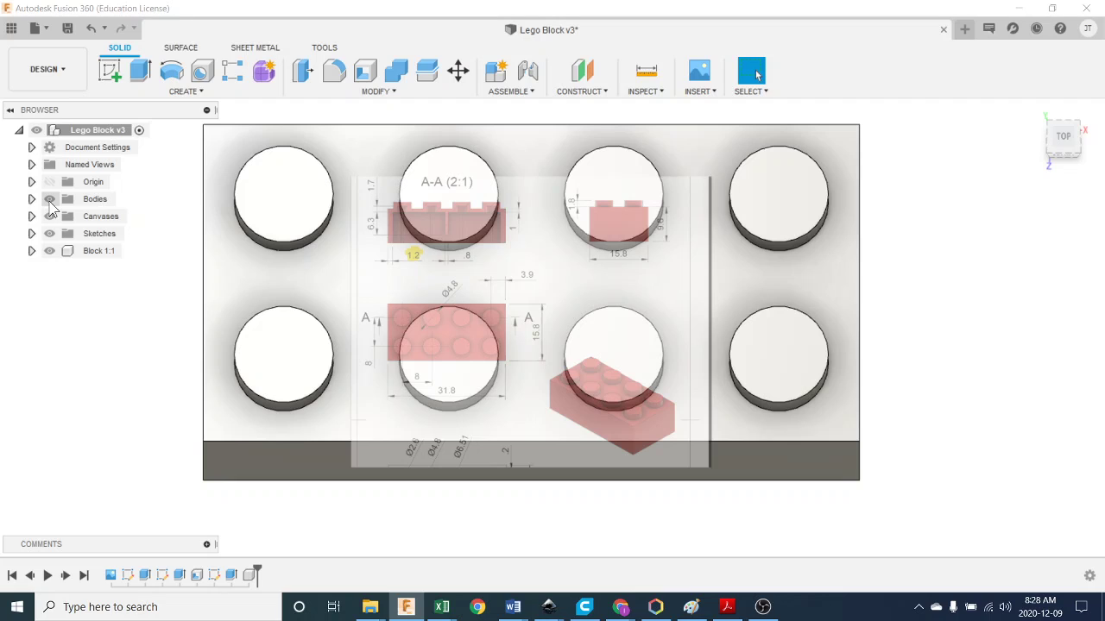
{"action": "left_click", "coordinate": [49, 200]}
{"action": "left_click", "coordinate": [49, 216]}
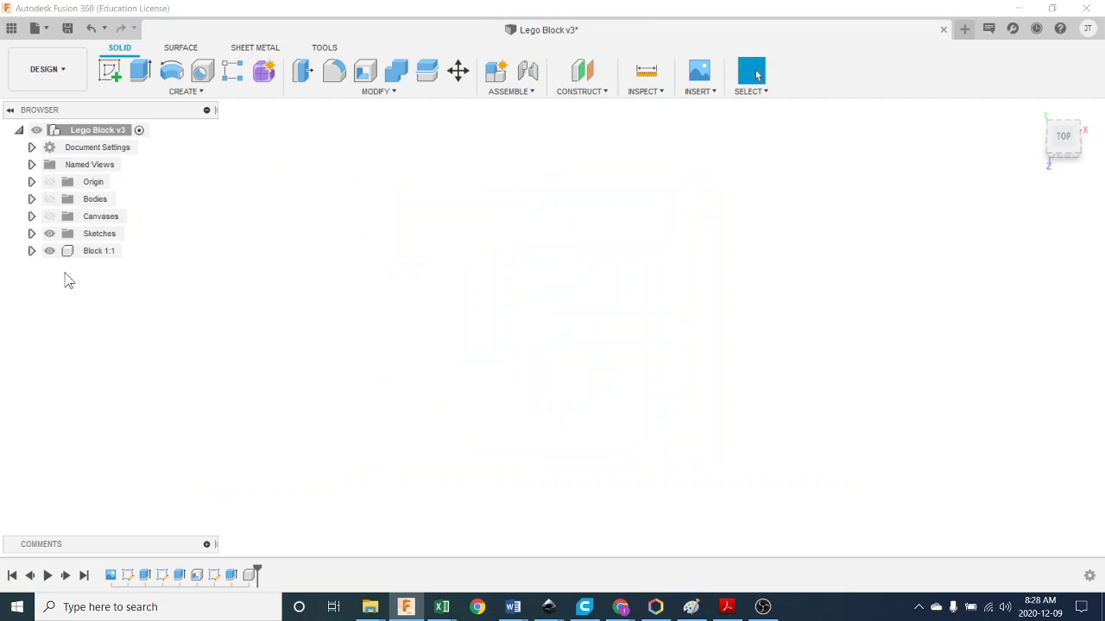
{"action": "left_click", "coordinate": [49, 200]}
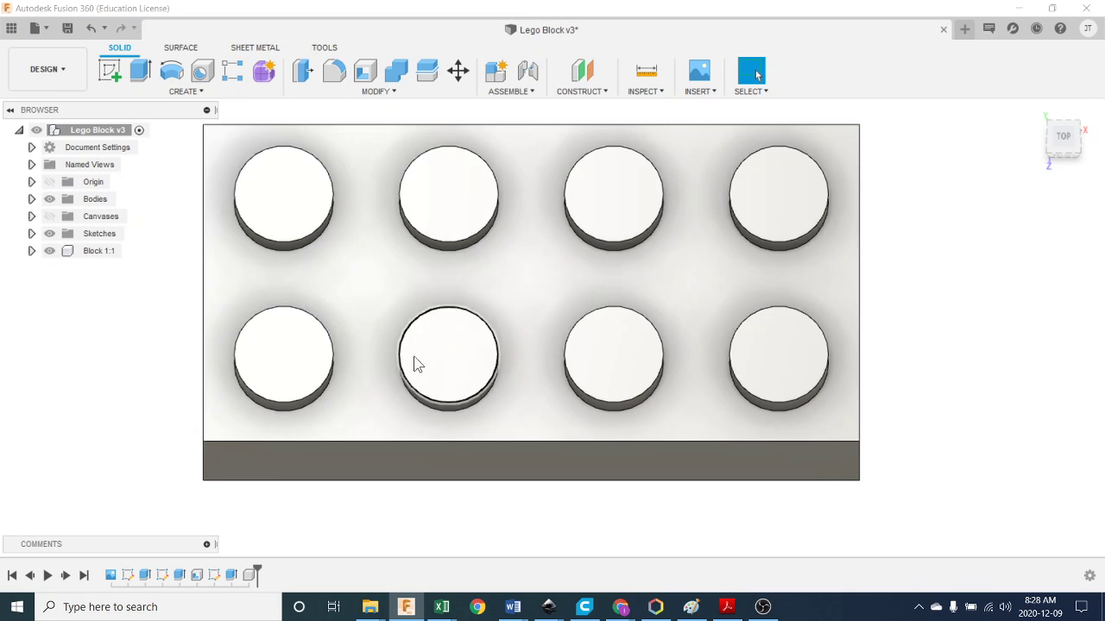
{"action": "middle_click_drag", "start_coordinate": [562, 510], "coordinate": [560, 429], "text": "shift"}
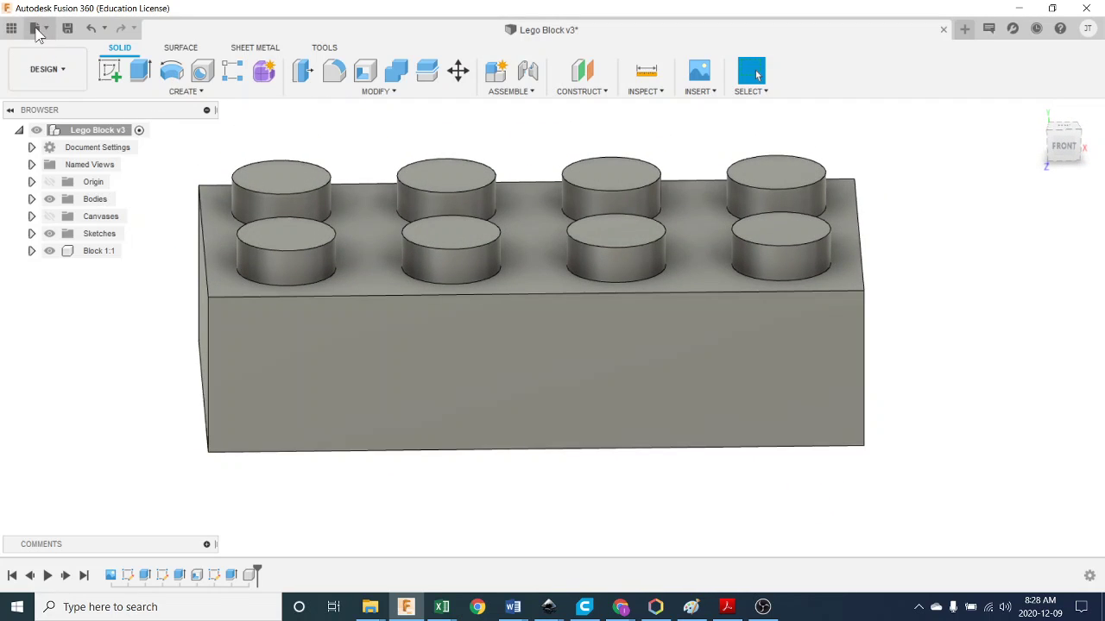
Step: Create a new design and choose the Maker 8 folder in the Isfeld project as its save location
{"action": "left_click", "coordinate": [35, 27]}
{"action": "left_click", "coordinate": [54, 50]}
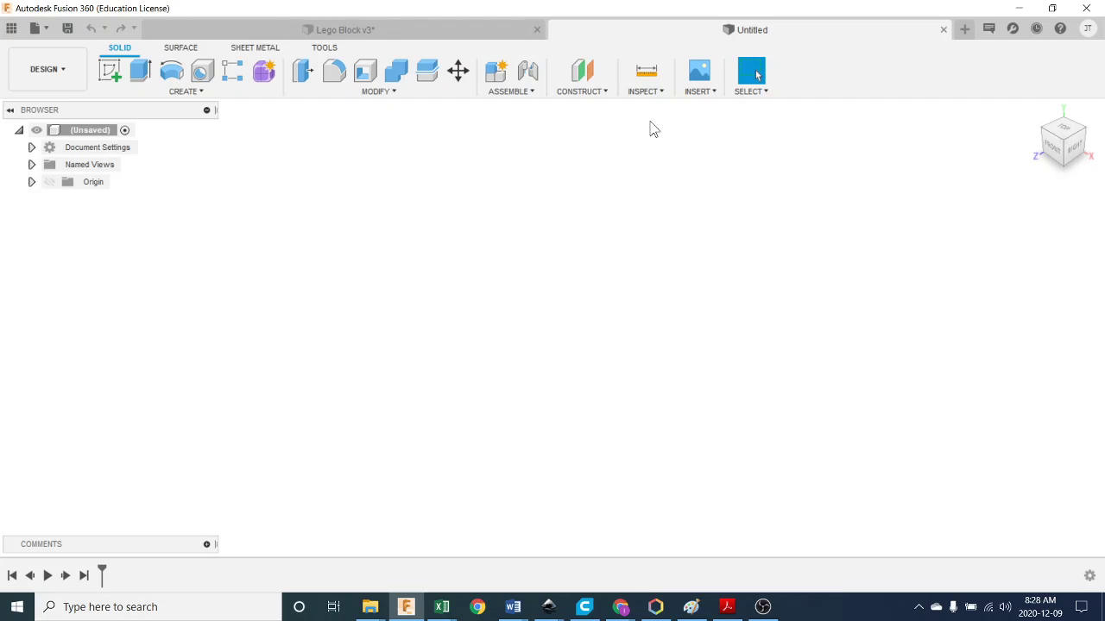
{"action": "left_click", "coordinate": [68, 28]}
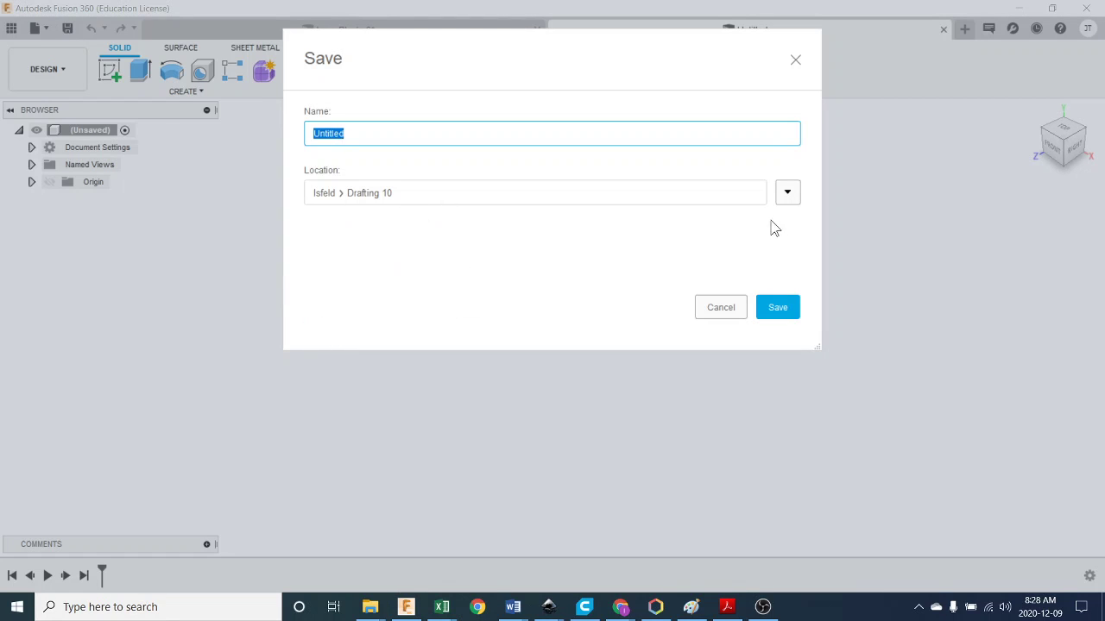
{"action": "left_click", "coordinate": [785, 197]}
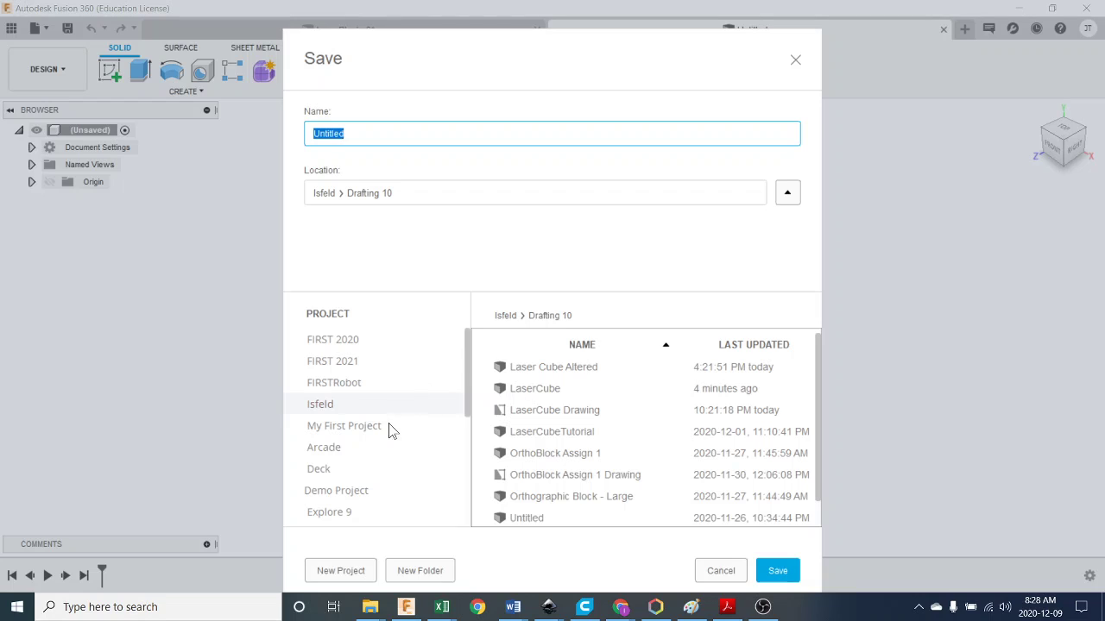
{"action": "left_click", "coordinate": [324, 406]}
{"action": "left_click", "coordinate": [324, 384]}
{"action": "left_click", "coordinate": [323, 403]}
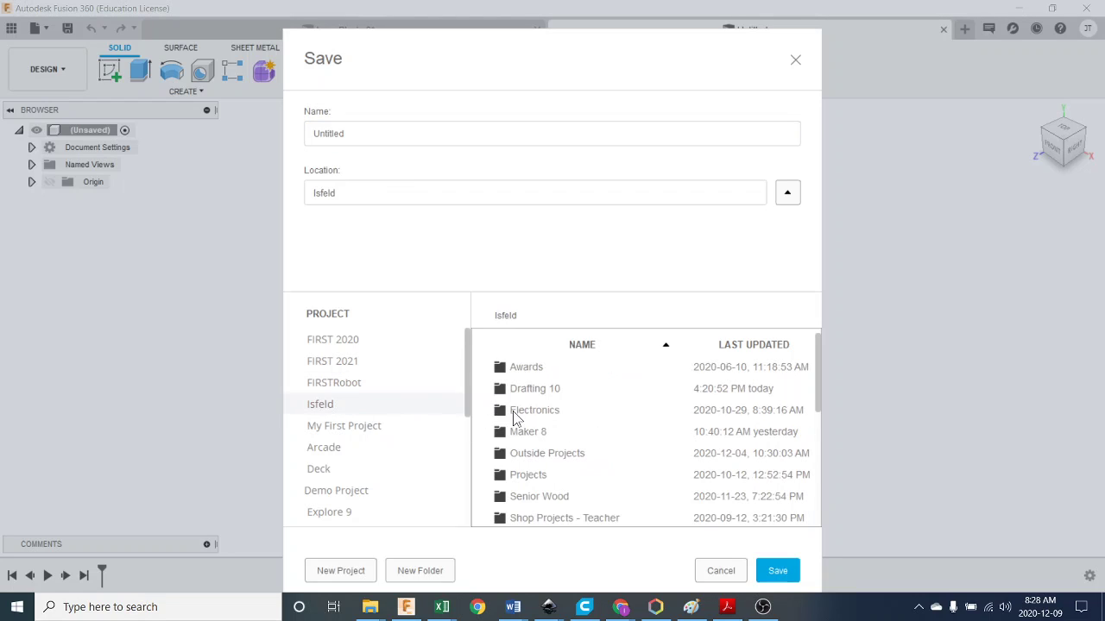
{"action": "scroll", "coordinate": [515, 419], "scroll_direction": "down", "scroll_amount": 1}
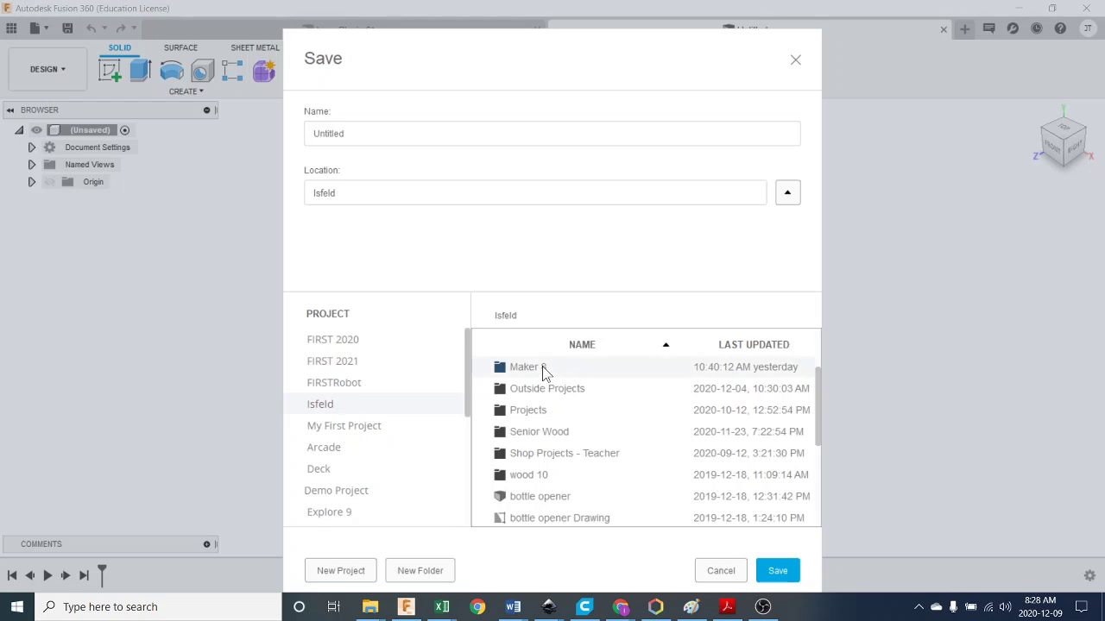
{"action": "double_click", "coordinate": [521, 369]}
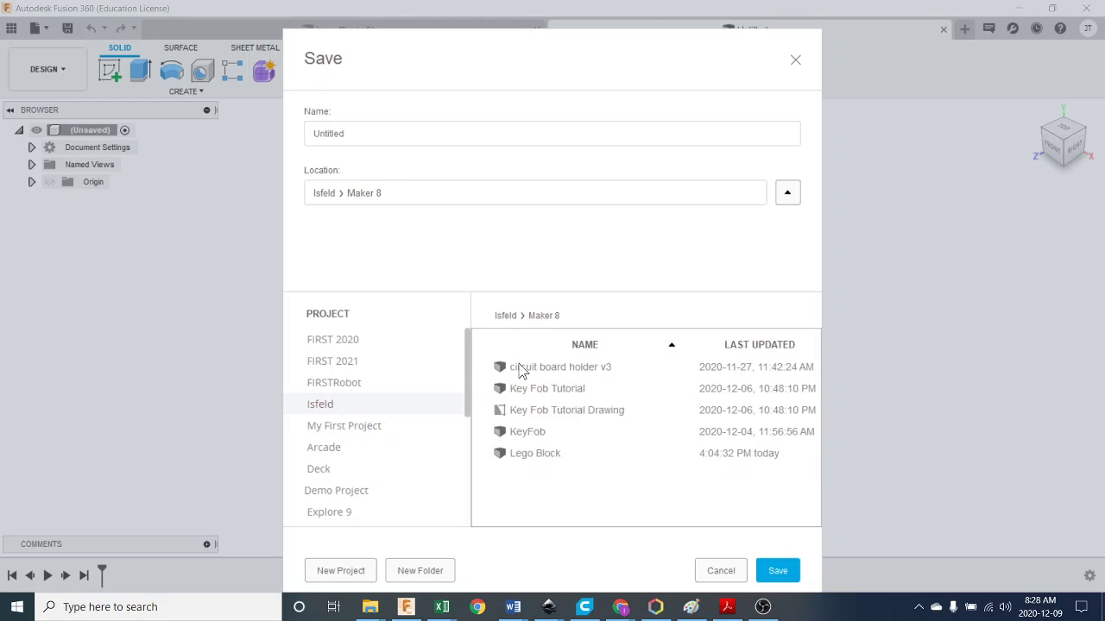
Step: Name the new design Lego Block Tutorial and save it
{"action": "left_click", "coordinate": [409, 127]}
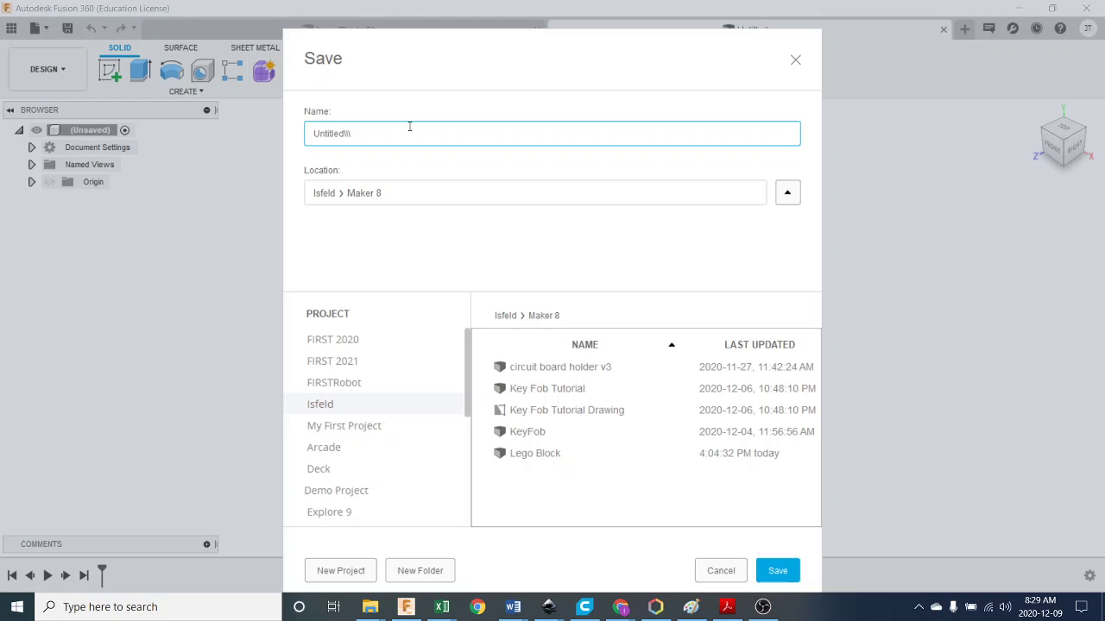
{"action": "key", "text": "BackSpace"}
{"action": "key", "text": "BackSpace"}
{"action": "key", "text": "BackSpace"}
{"action": "key", "text": "BackSpace"}
{"action": "key", "text": "BackSpace"}
{"action": "key", "text": "BackSpace"}
{"action": "key", "text": "BackSpace"}
{"action": "key", "text": "BackSpace"}
{"action": "type", "text": "Lego Block Tutorial"}
{"action": "left_click", "coordinate": [776, 573]}
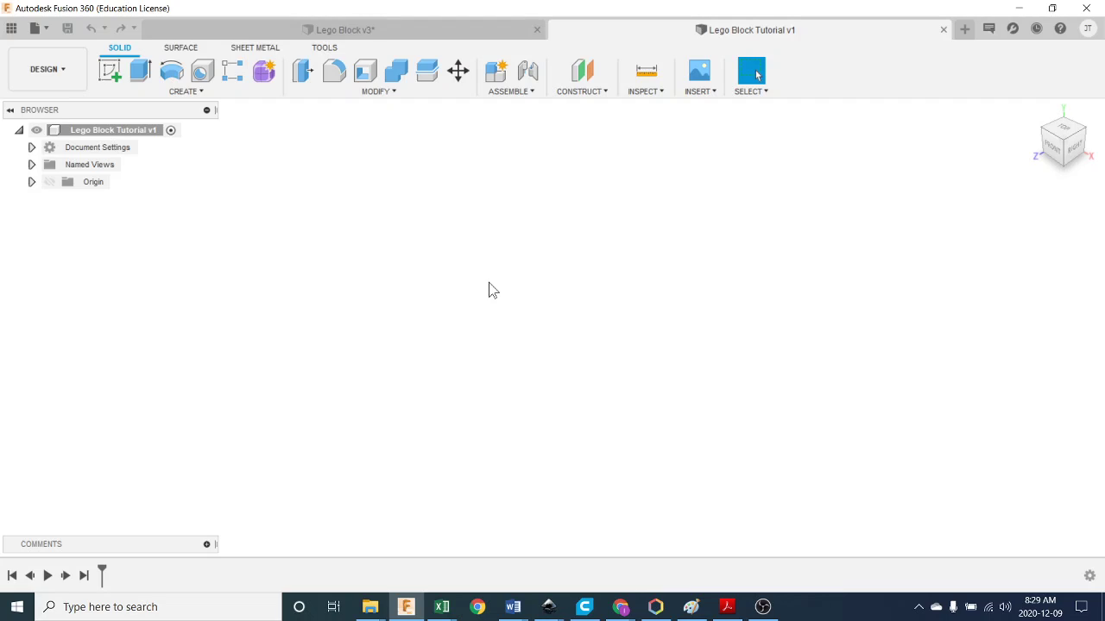
{"action": "key", "text": "XF86AudioRaiseVolume"}
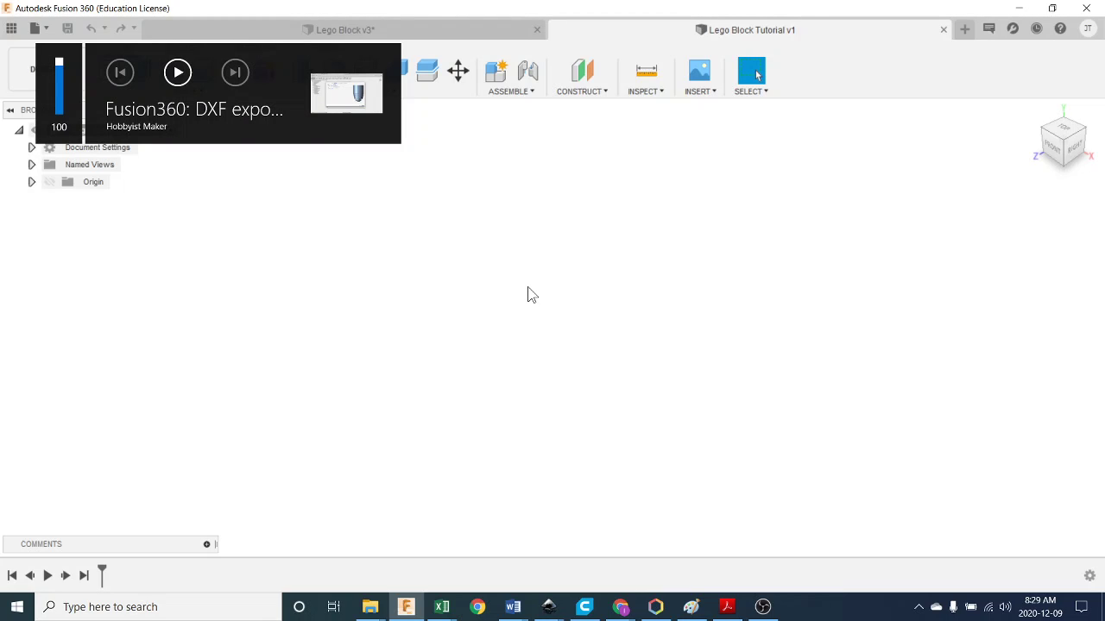
{"action": "key", "text": "XF86MonBrightnessUp"}
{"action": "key", "text": "XF86MonBrightnessUp"}
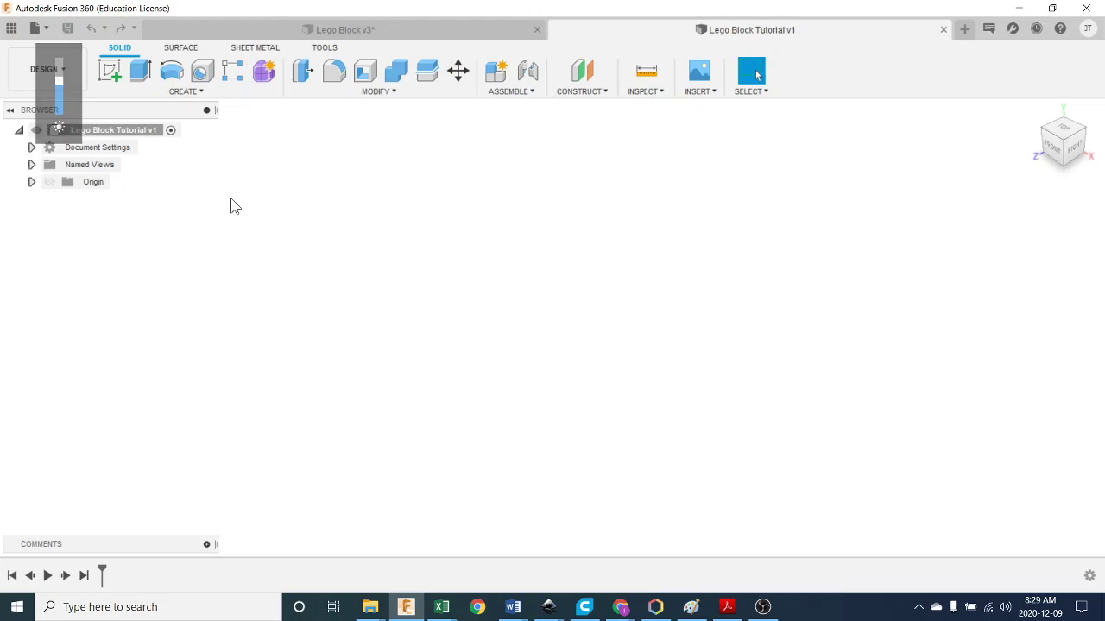
Step: Create an active internal component of the Standard type under the Lego Block Tutorial design
{"action": "right_click", "coordinate": [117, 132]}
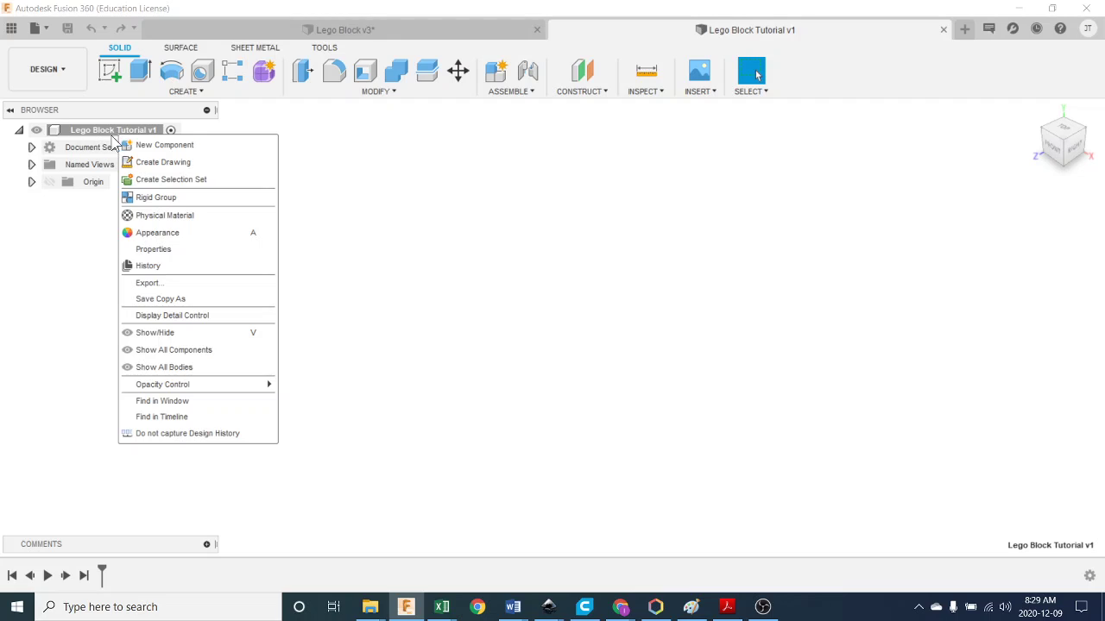
{"action": "left_click", "coordinate": [171, 149]}
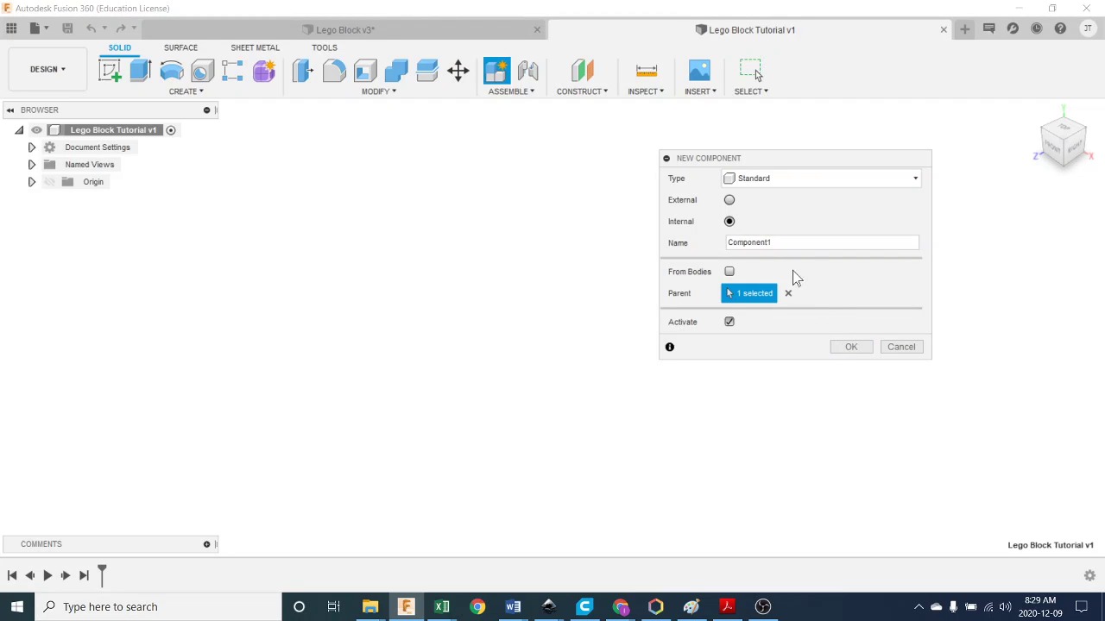
{"action": "left_click", "coordinate": [867, 346]}
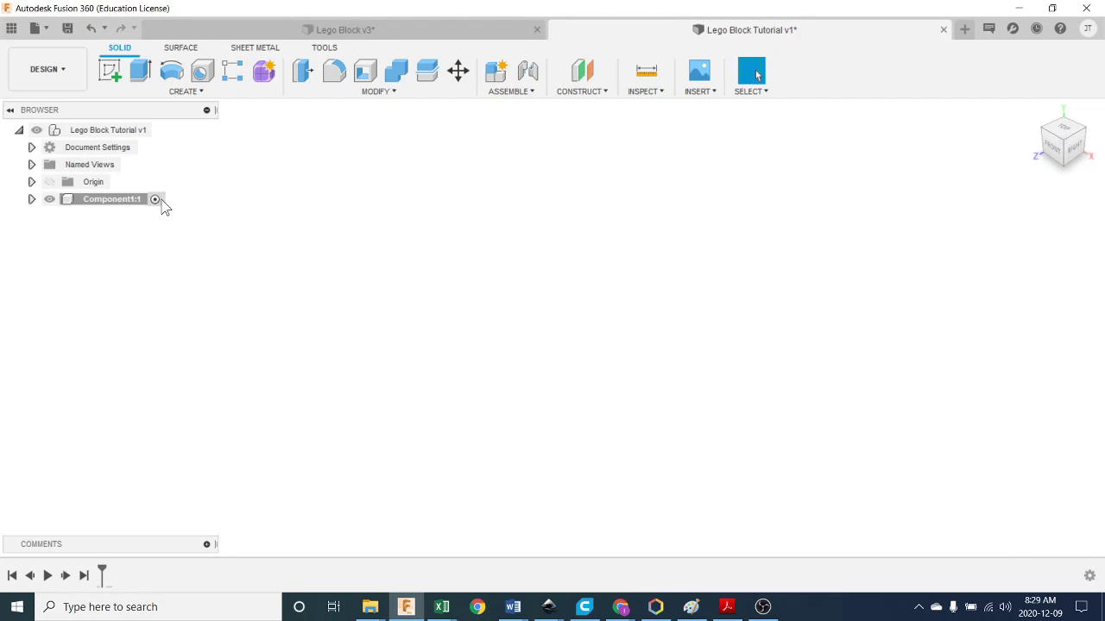
Step: Rename the new component as Block 1
{"action": "right_click", "coordinate": [125, 204]}
{"action": "left_click", "coordinate": [417, 258]}
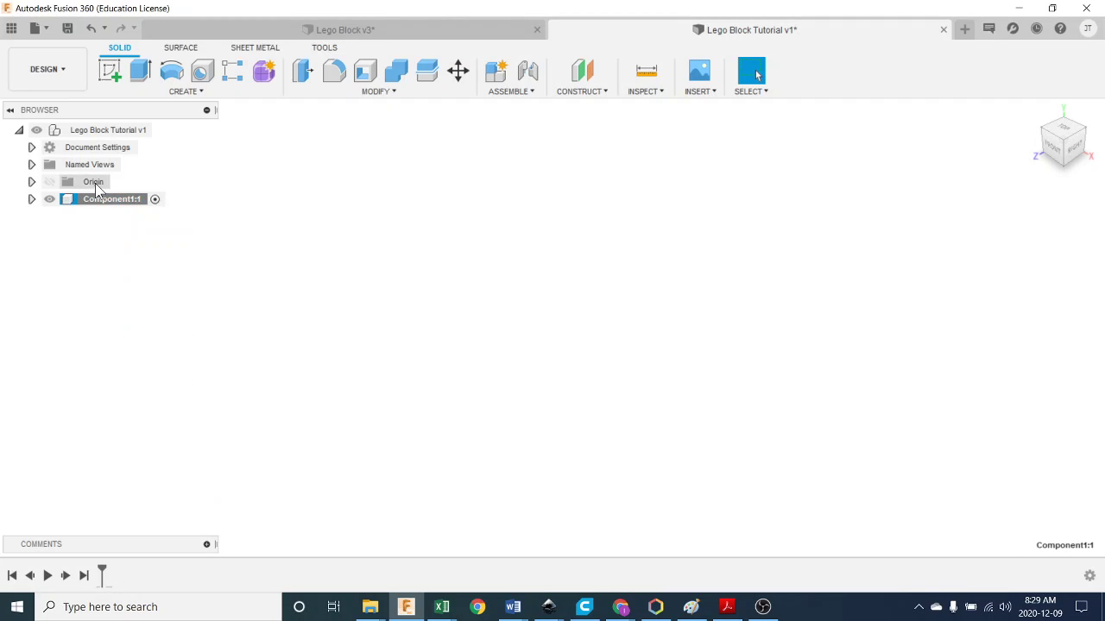
{"action": "double_click", "coordinate": [95, 202]}
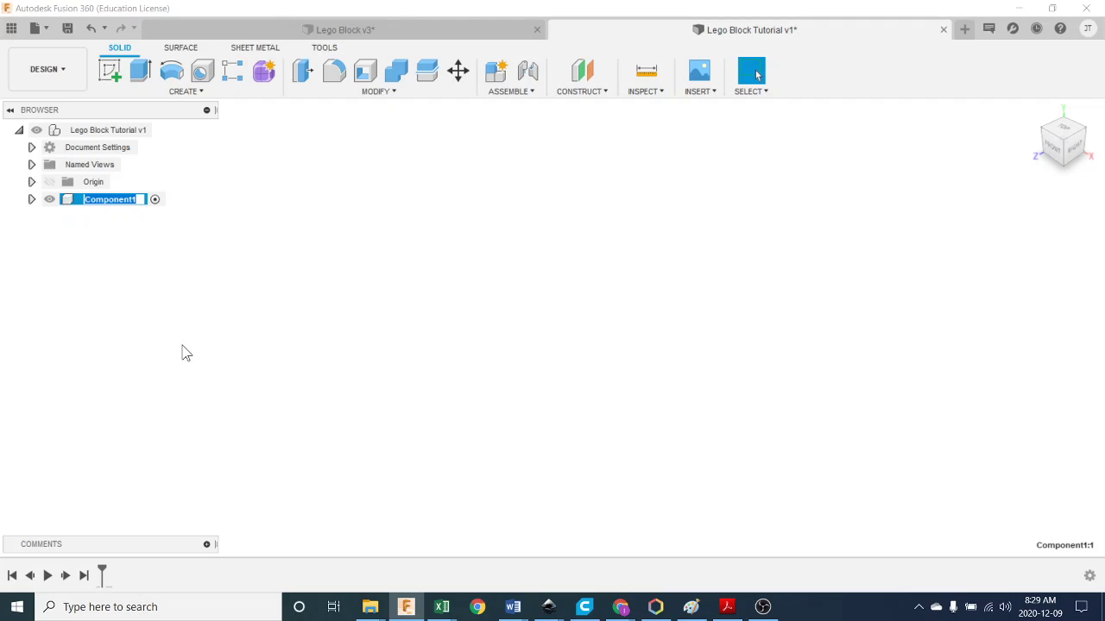
{"action": "type", "text": "Block 1"}
{"action": "key", "text": "Return"}
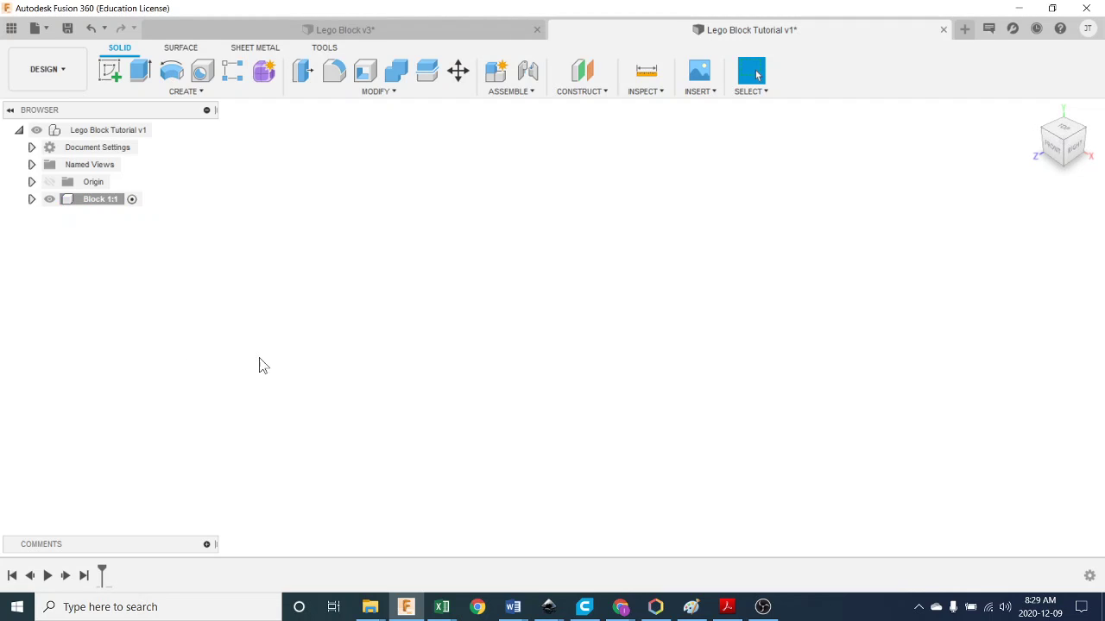
{"action": "left_click", "coordinate": [132, 200]}
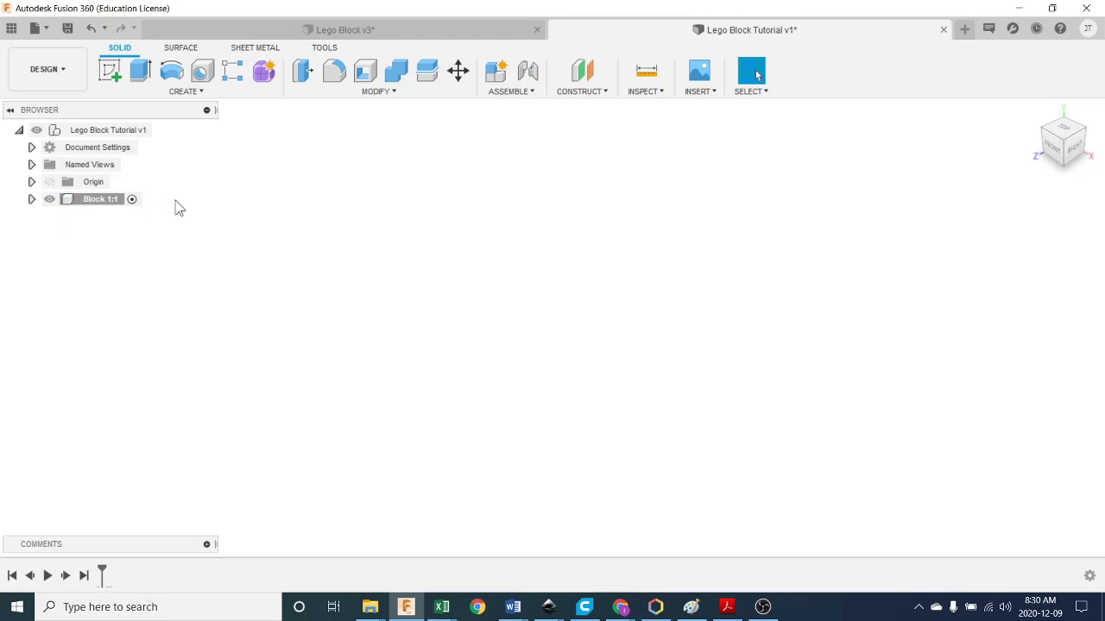
Step: Switch to the finished Lego Block v3 design and examine its sketches and how hiding and showing the bodies affects the model
{"action": "left_click", "coordinate": [160, 131]}
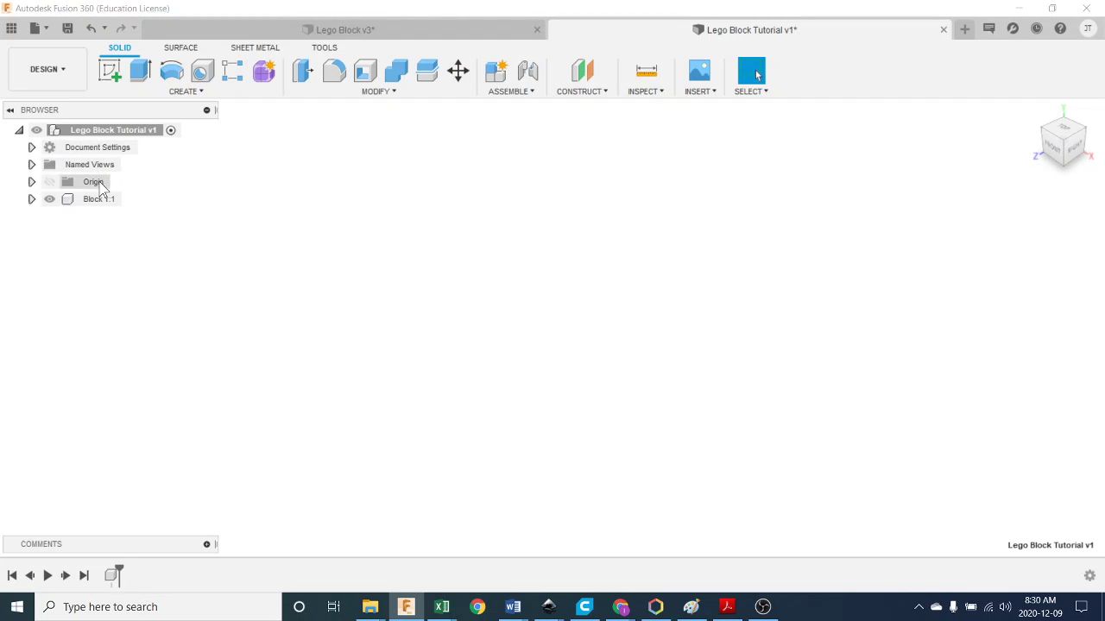
{"action": "left_click", "coordinate": [293, 31]}
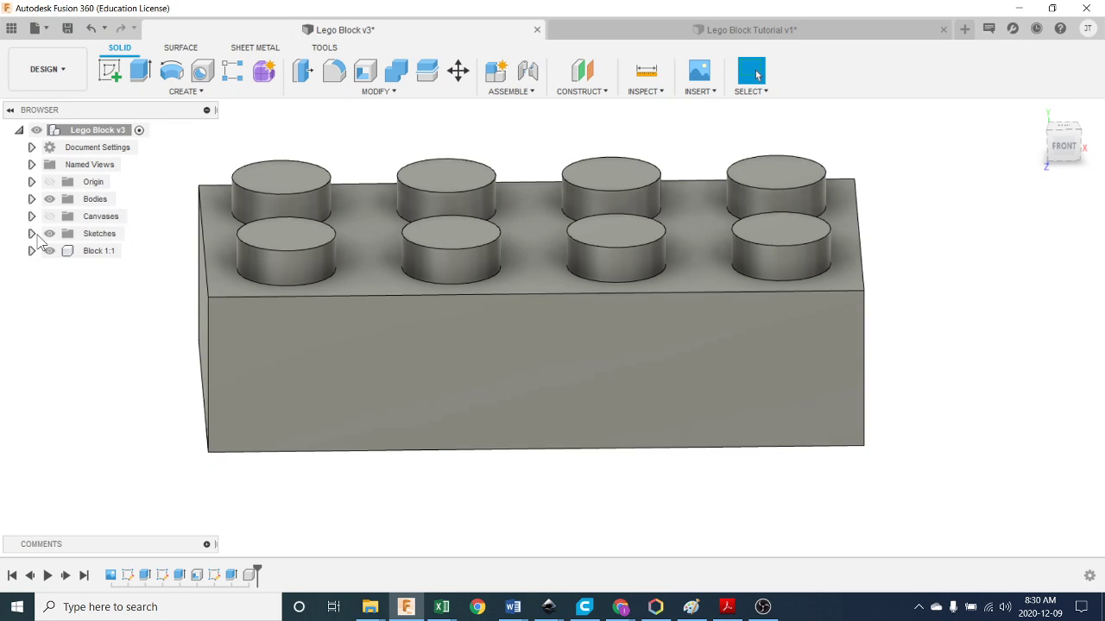
{"action": "left_click", "coordinate": [31, 234]}
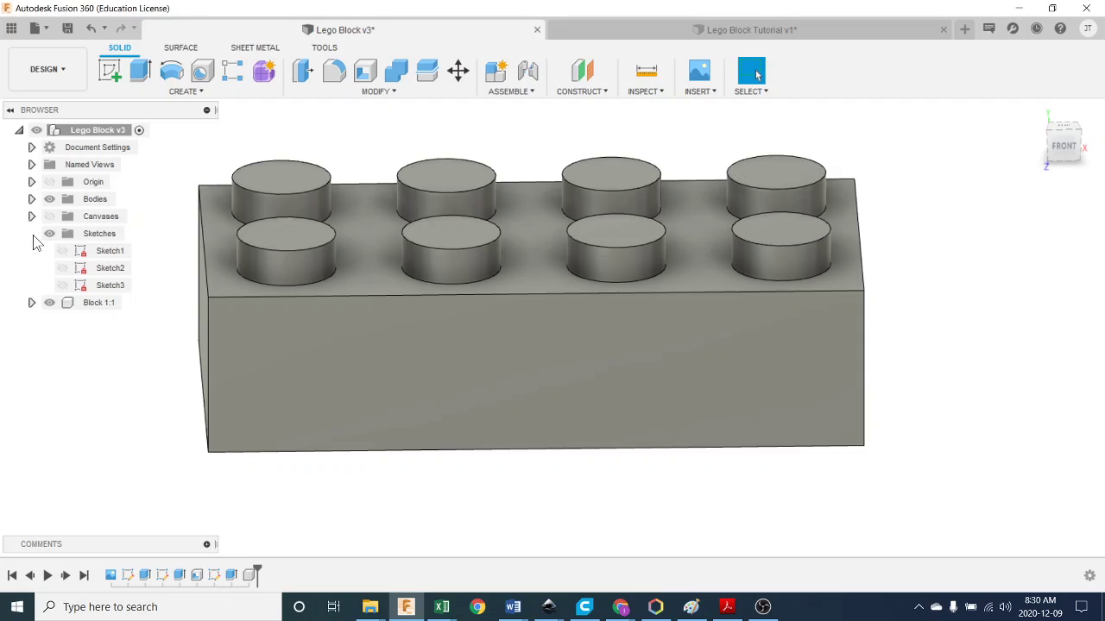
{"action": "left_click", "coordinate": [31, 234]}
{"action": "left_click", "coordinate": [76, 200]}
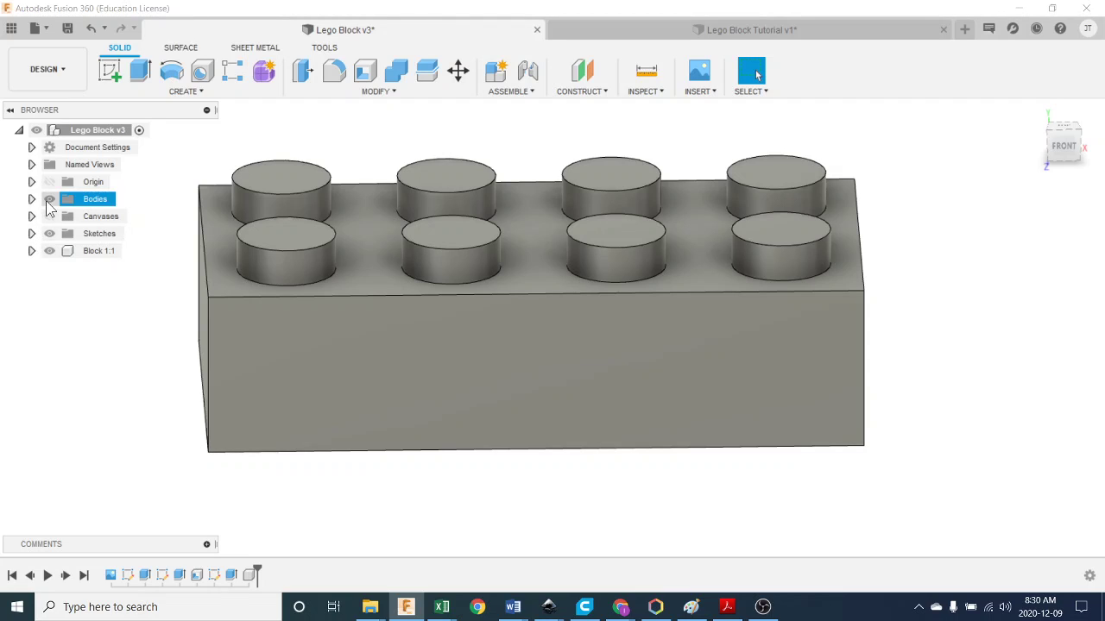
{"action": "left_click", "coordinate": [49, 200]}
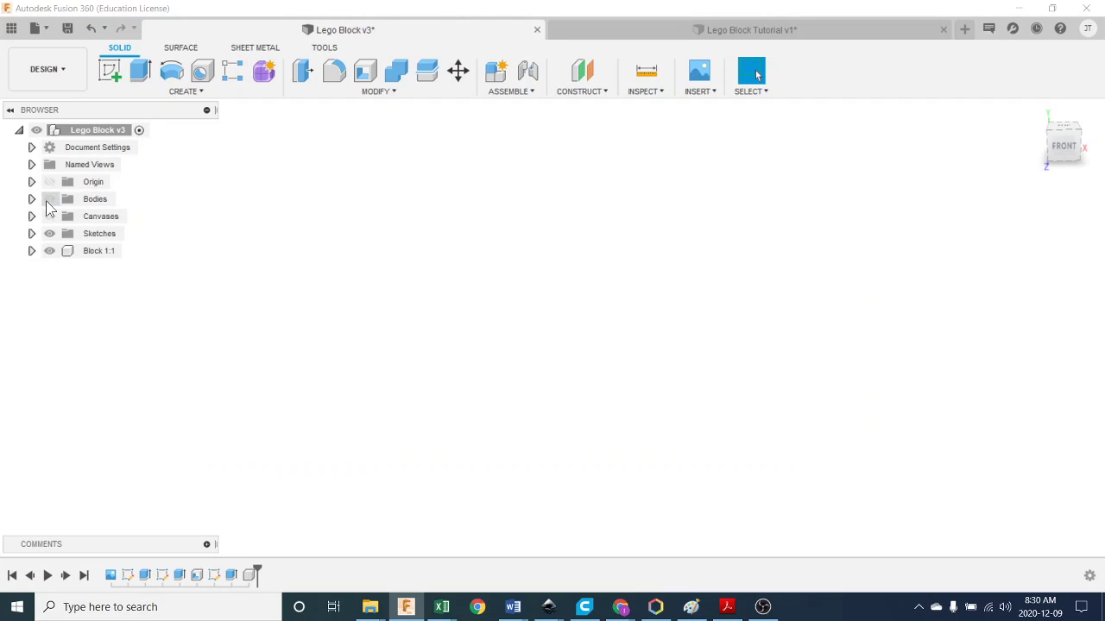
{"action": "left_click", "coordinate": [49, 199]}
{"action": "left_click", "coordinate": [49, 199]}
{"action": "left_click", "coordinate": [49, 199]}
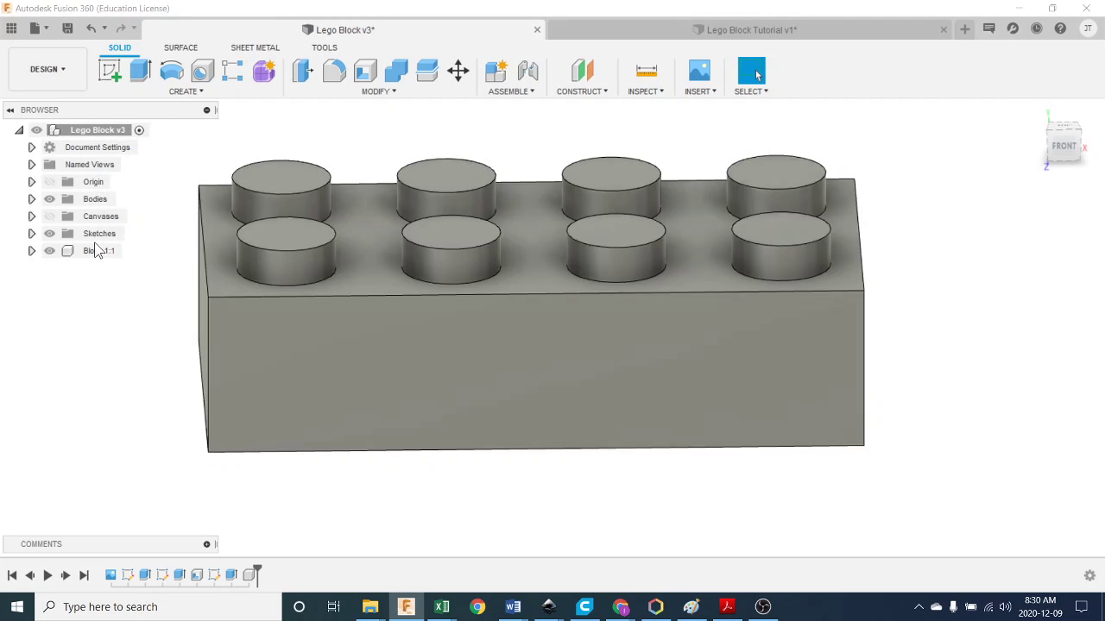
Step: Return to the Lego Block Tutorial design, activate the Block 1 component and start a sketch on its horizontal origin plane
{"action": "left_click", "coordinate": [598, 34]}
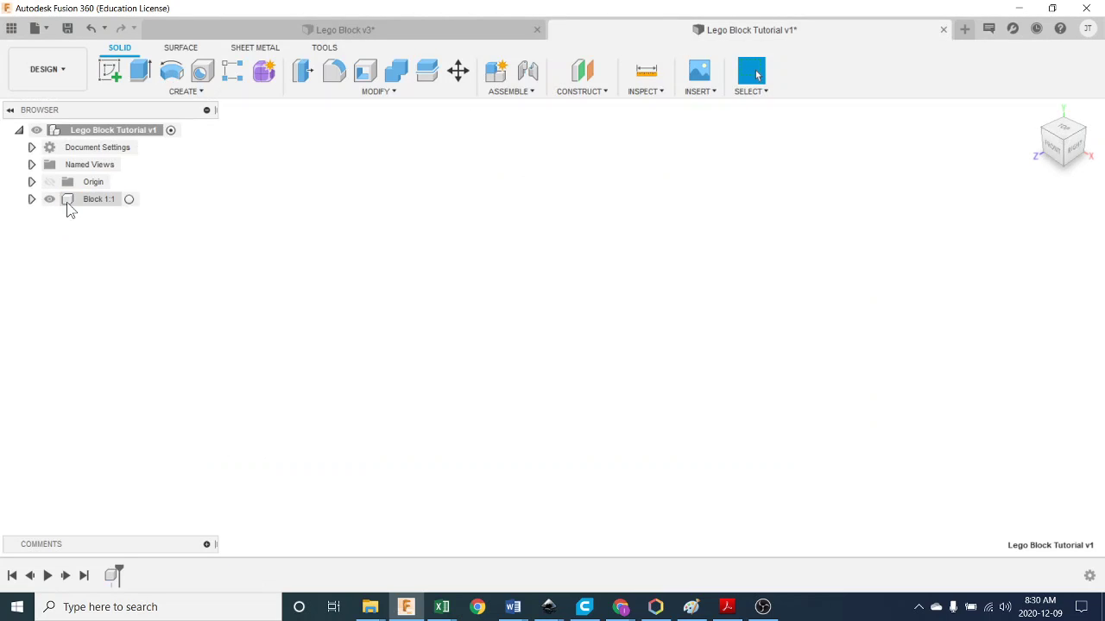
{"action": "left_click", "coordinate": [129, 199]}
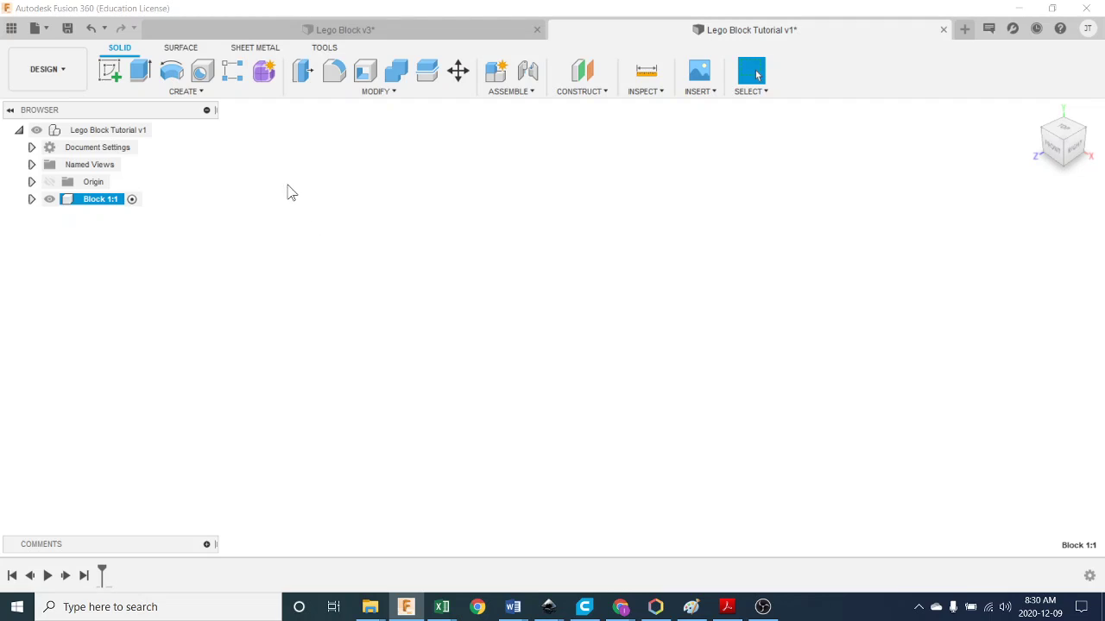
{"action": "left_click", "coordinate": [113, 76]}
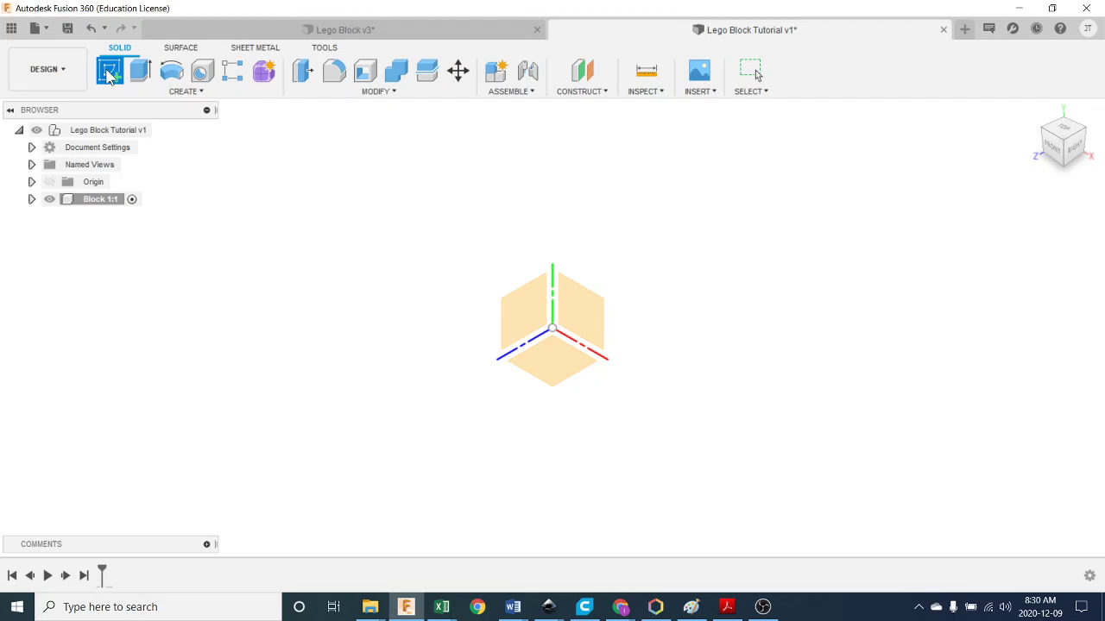
{"action": "left_click", "coordinate": [546, 368]}
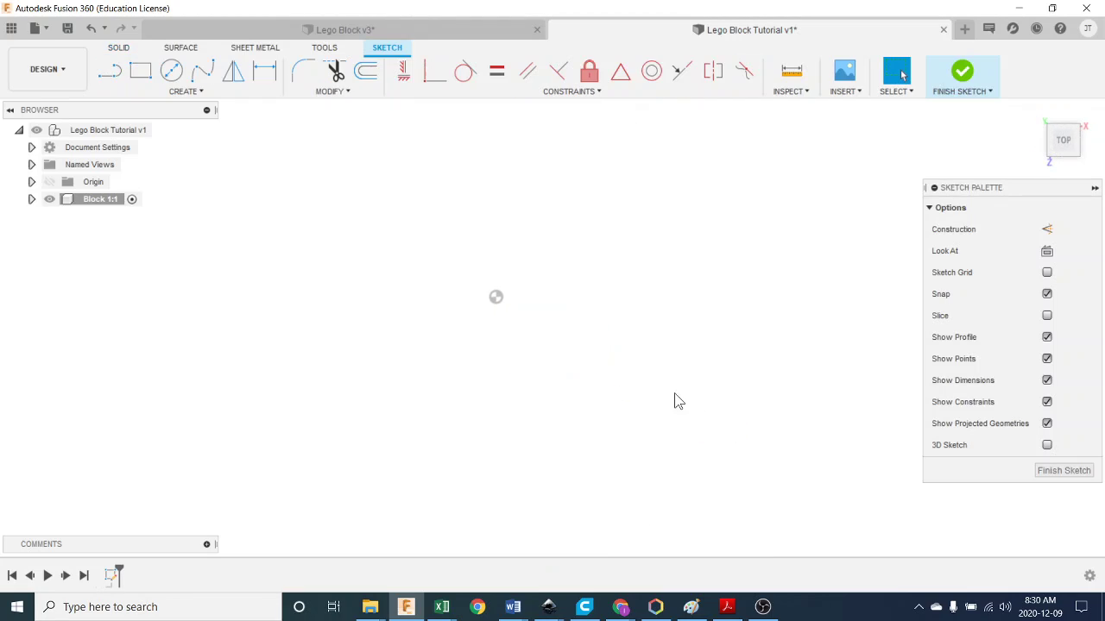
{"action": "left_click", "coordinate": [212, 92]}
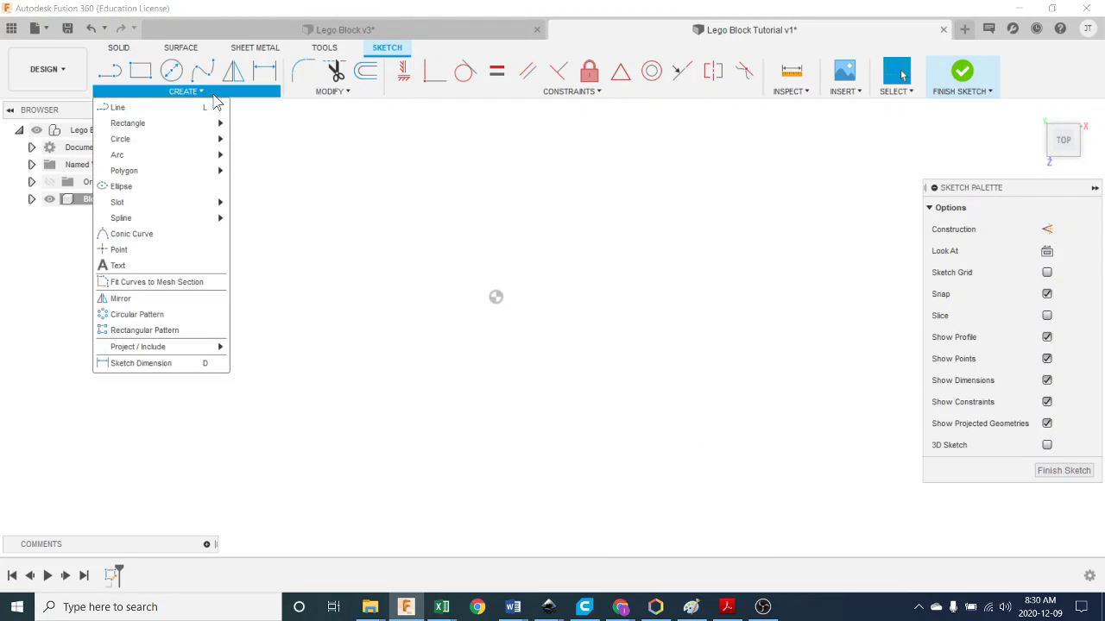
{"action": "mouse_move", "coordinate": [190, 128]}
{"action": "left_click", "coordinate": [263, 153]}
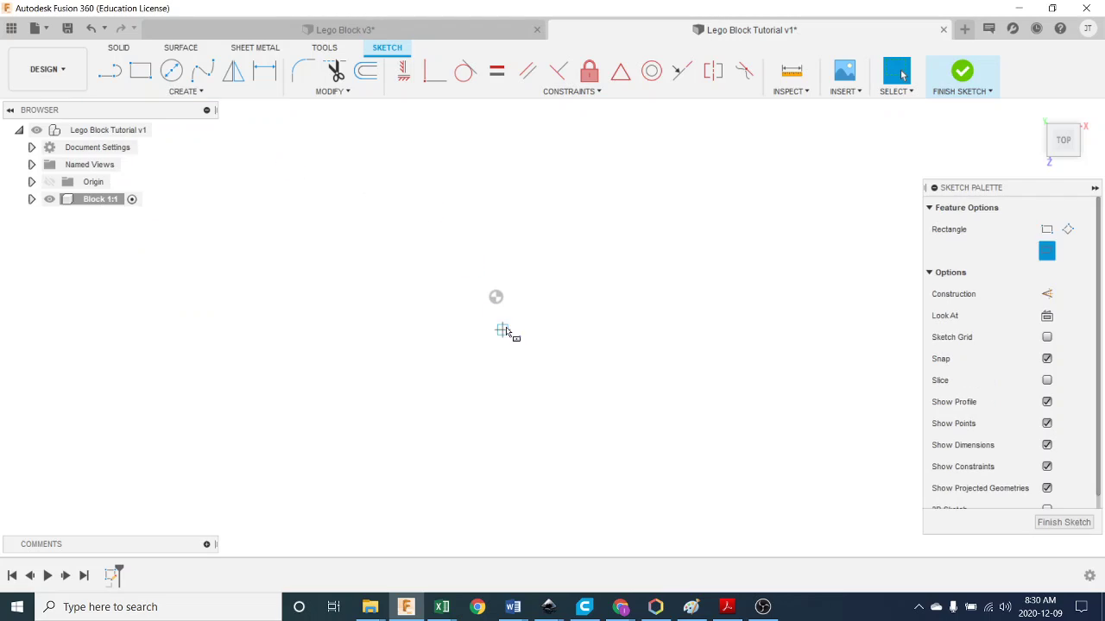
{"action": "left_click", "coordinate": [496, 298]}
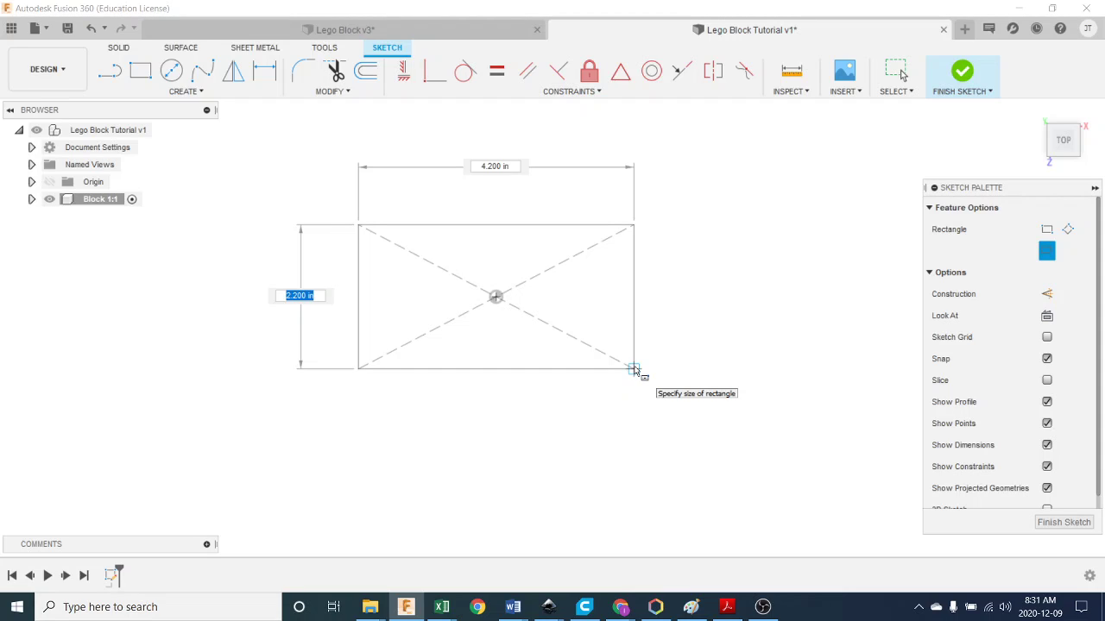
{"action": "type", "text": "15.8"}
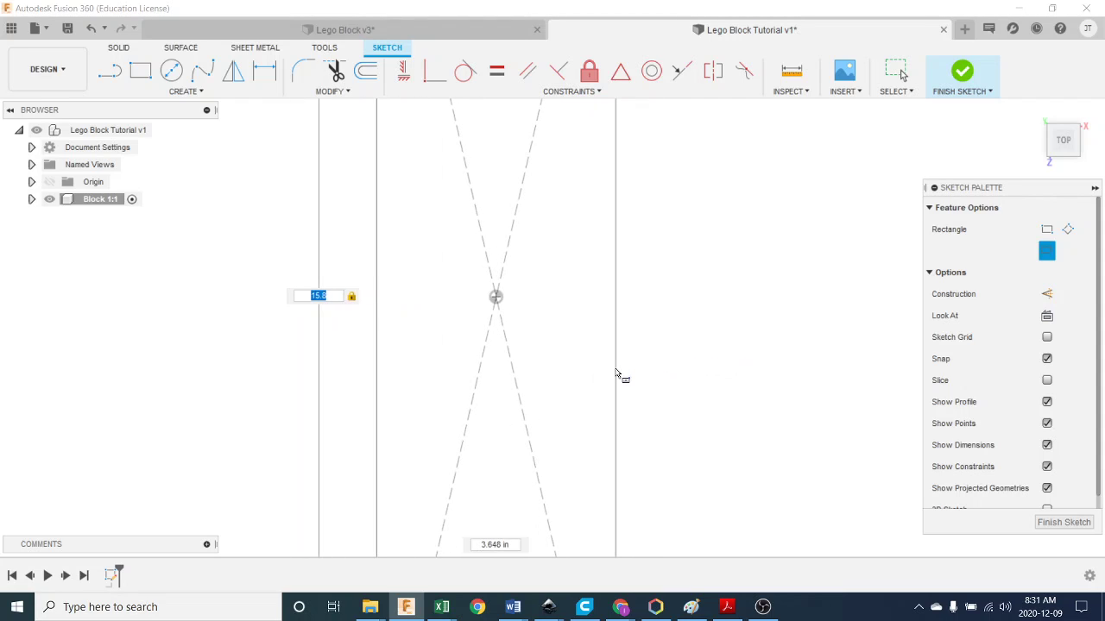
{"action": "key", "text": "Escape"}
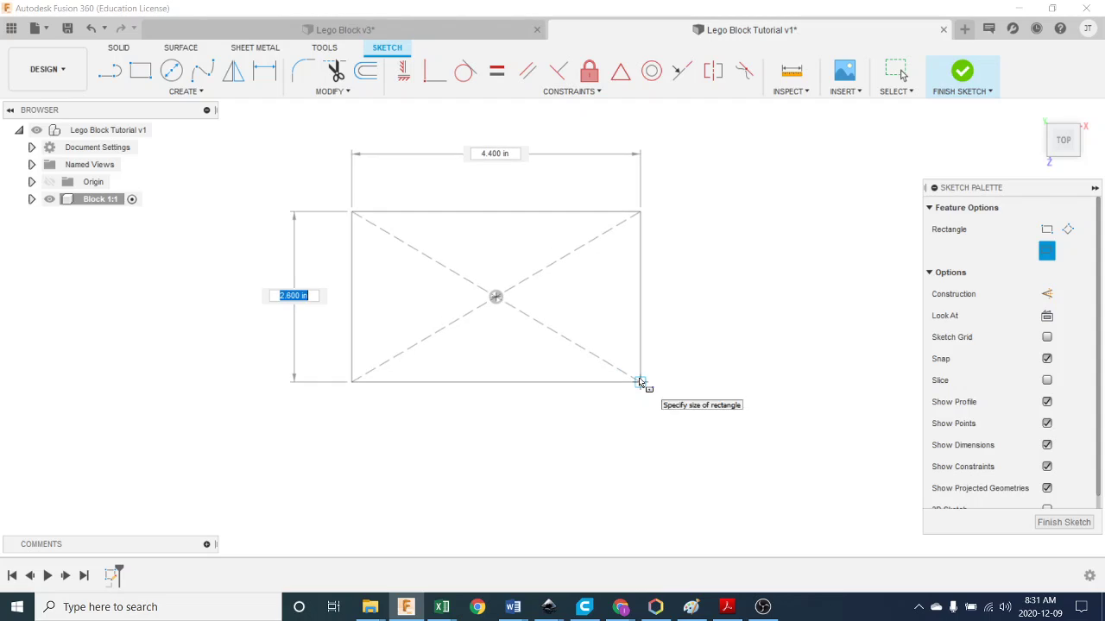
{"action": "key", "text": "Escape"}
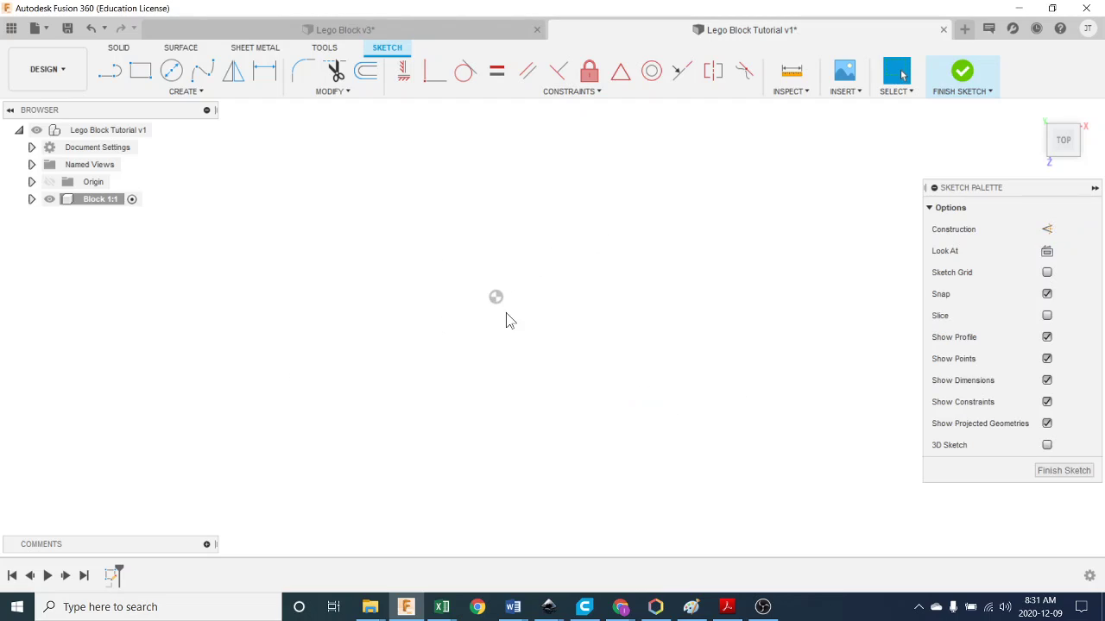
Step: Change the document's active units to Millimeter
{"action": "left_click", "coordinate": [32, 148]}
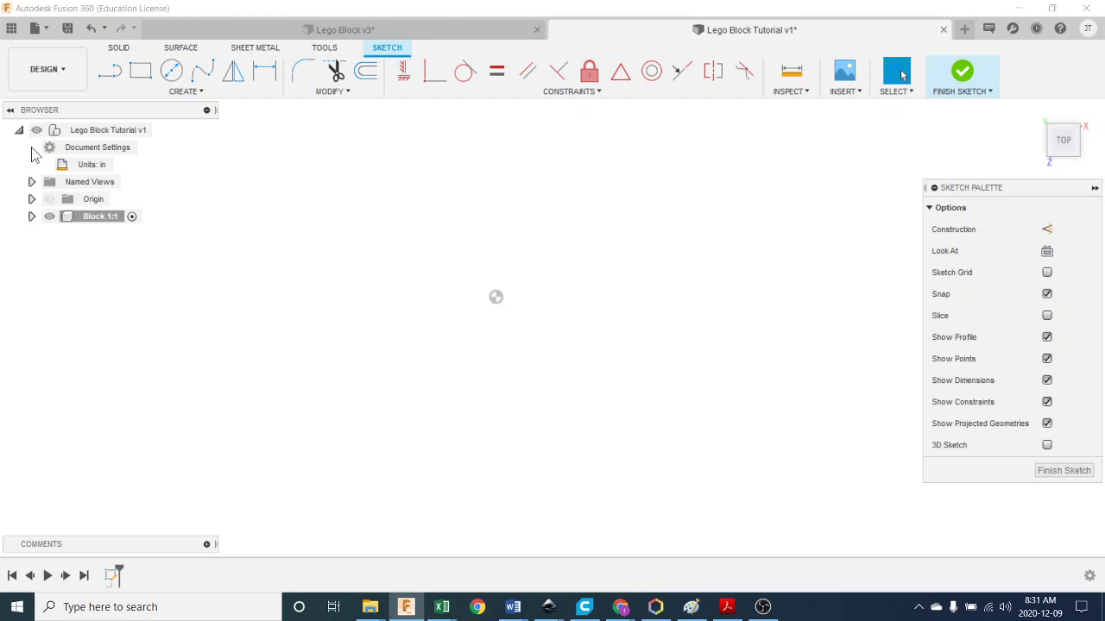
{"action": "mouse_move", "coordinate": [121, 168]}
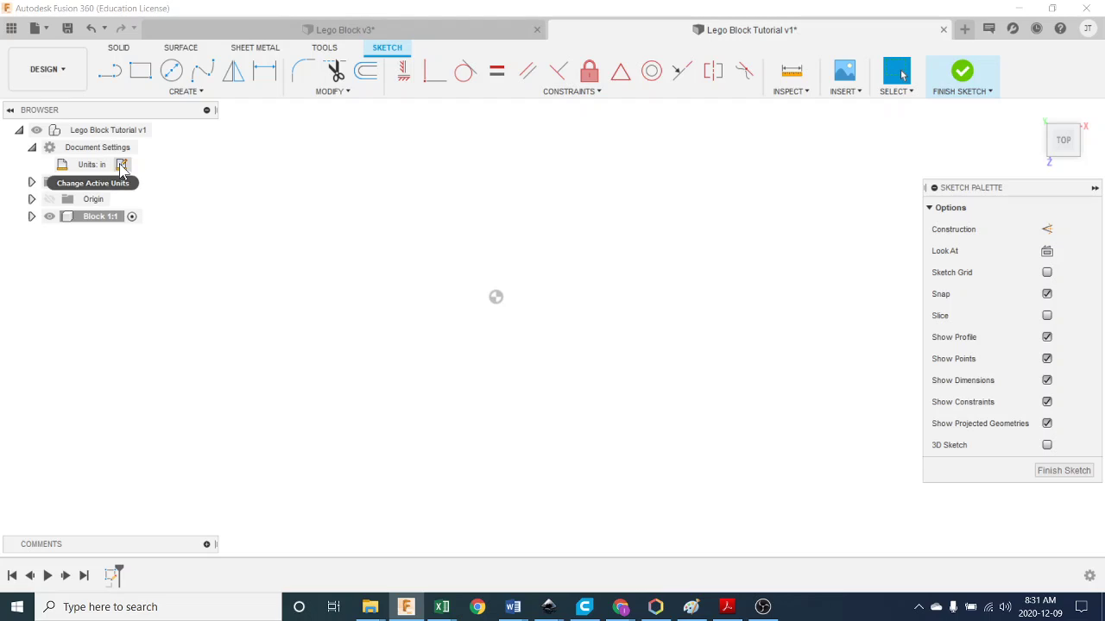
{"action": "left_click", "coordinate": [121, 167]}
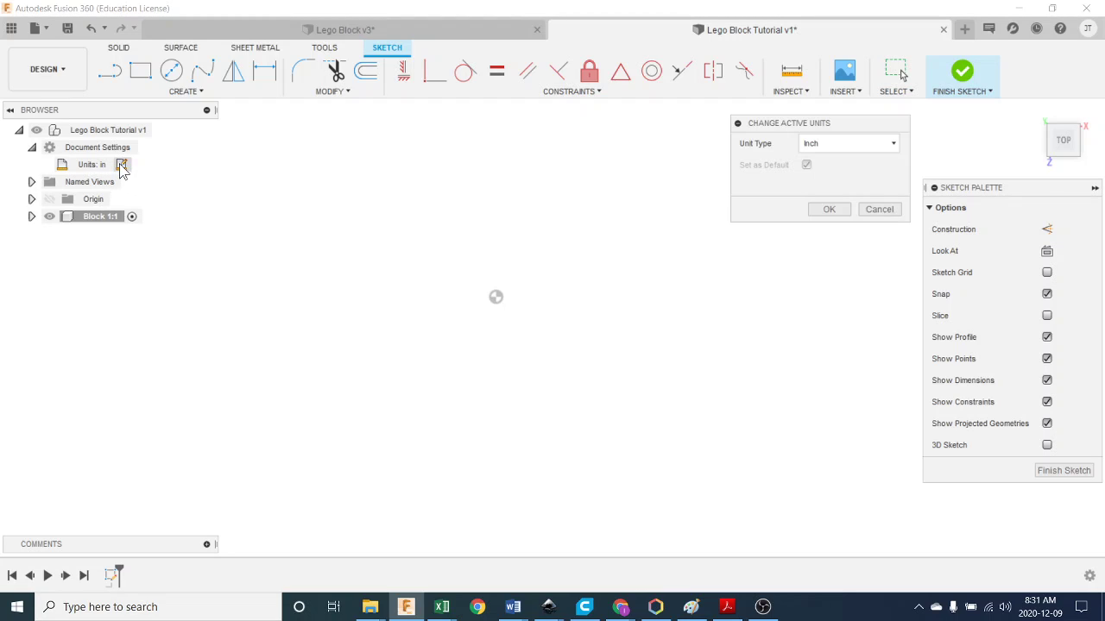
{"action": "left_click", "coordinate": [841, 147]}
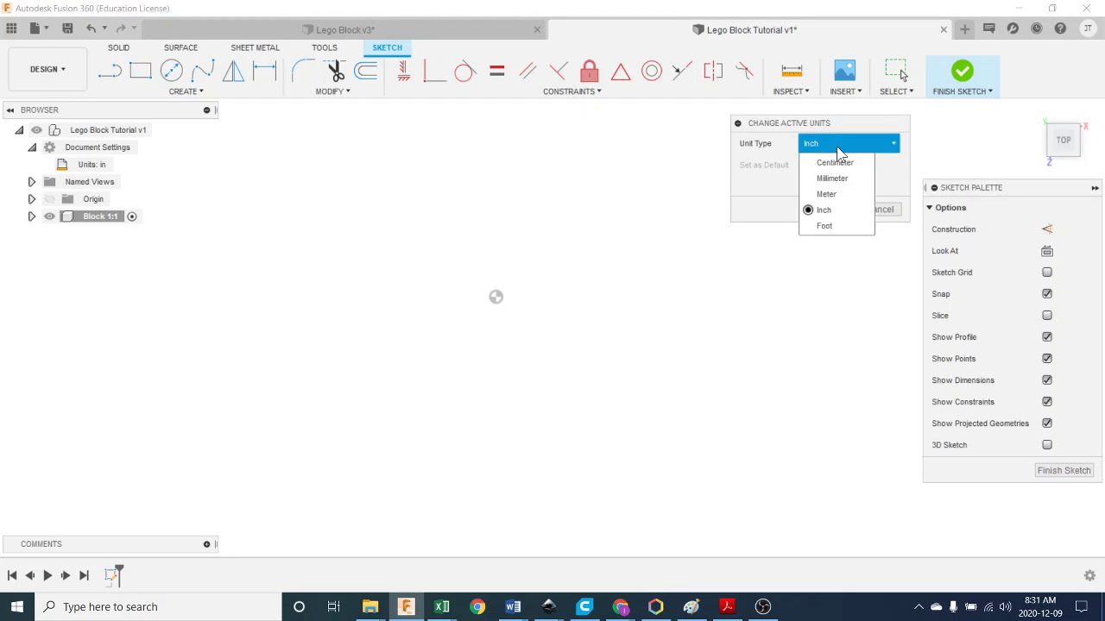
{"action": "left_click", "coordinate": [844, 180]}
{"action": "left_click", "coordinate": [839, 209]}
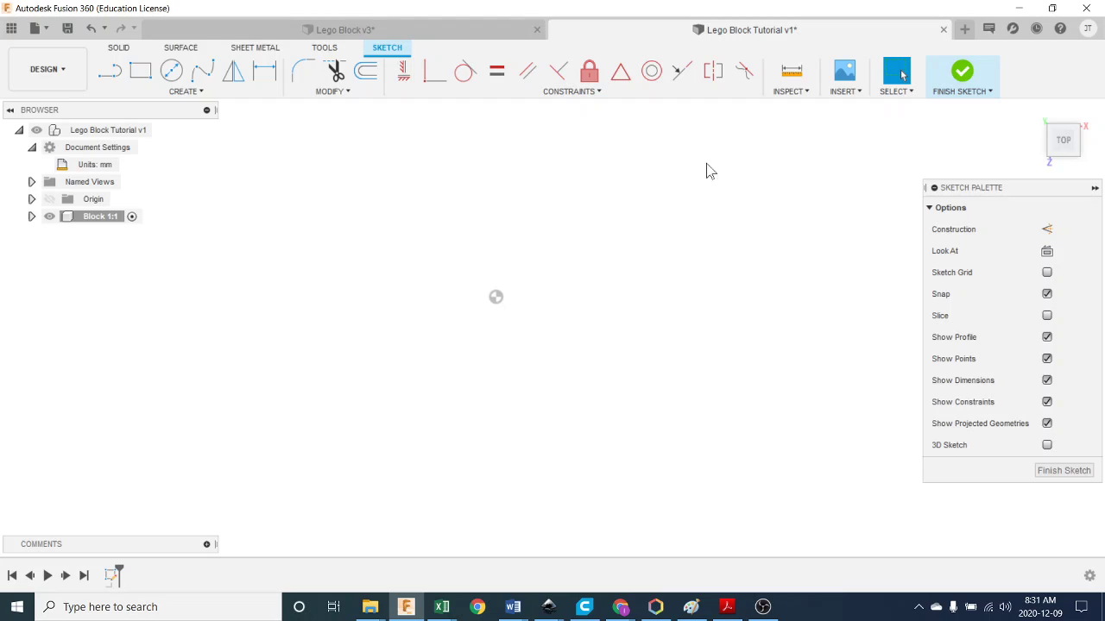
Step: Sketch a center rectangle on the origin, 31.8 mm wide horizontally and 15.8 mm high vertically
{"action": "left_click", "coordinate": [181, 91]}
{"action": "mouse_move", "coordinate": [178, 122]}
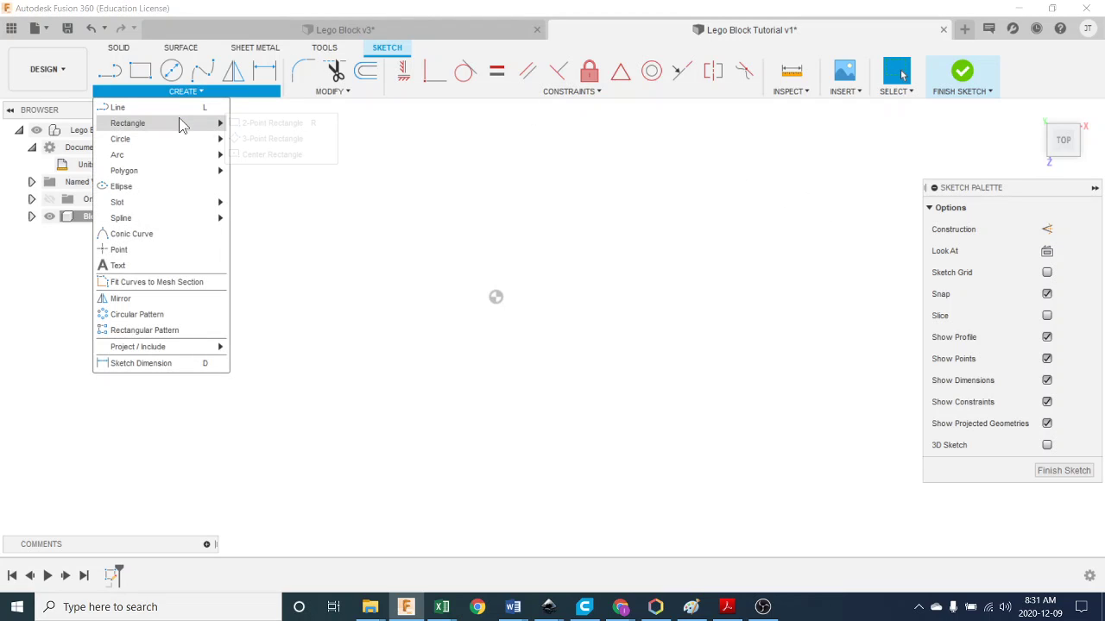
{"action": "left_click", "coordinate": [274, 155]}
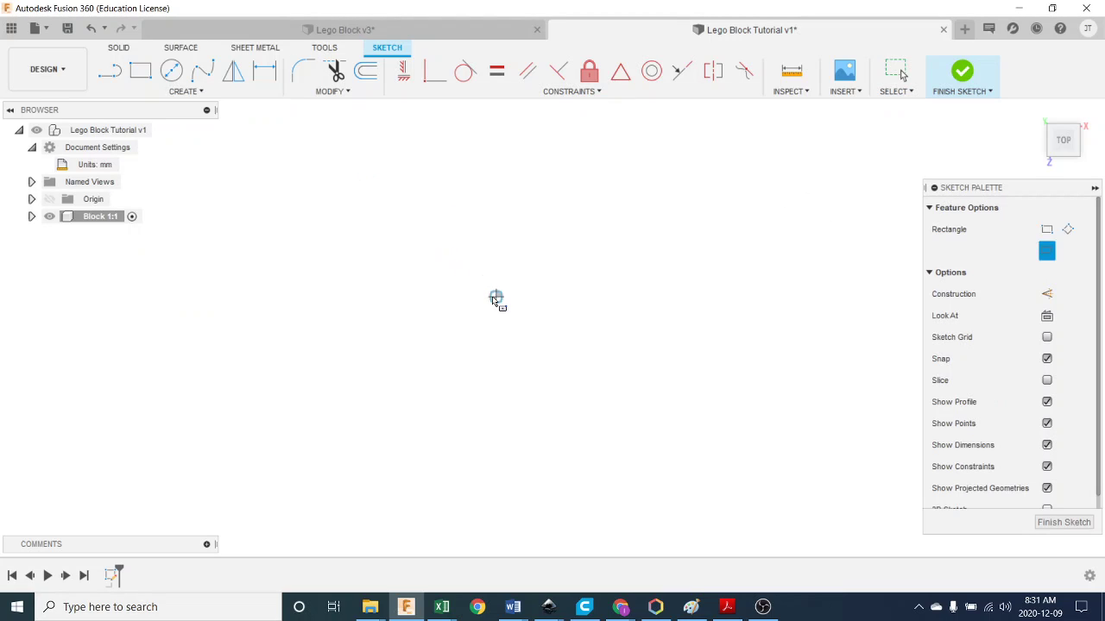
{"action": "left_click", "coordinate": [496, 297]}
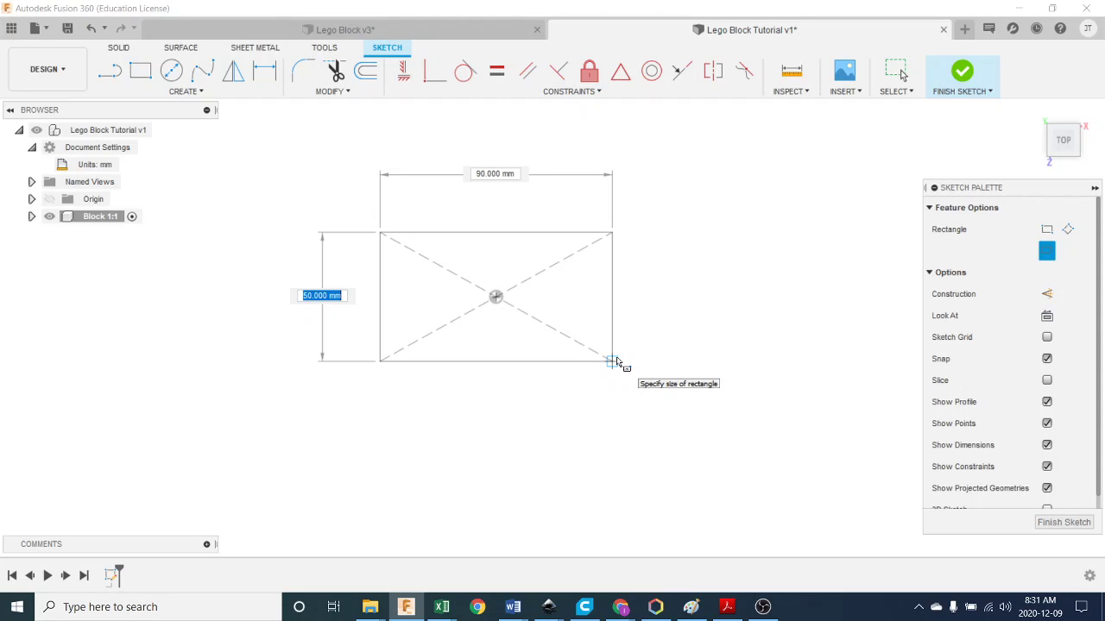
{"action": "type", "text": "15.8"}
{"action": "key", "text": "Tab"}
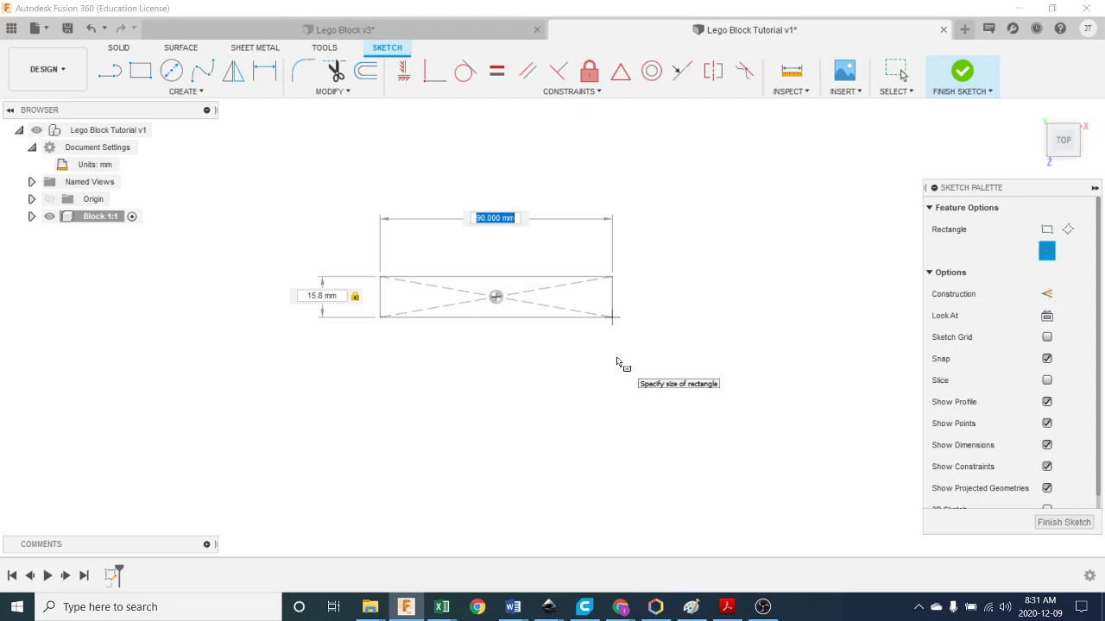
{"action": "type", "text": "31.8"}
{"action": "key", "text": "Tab"}
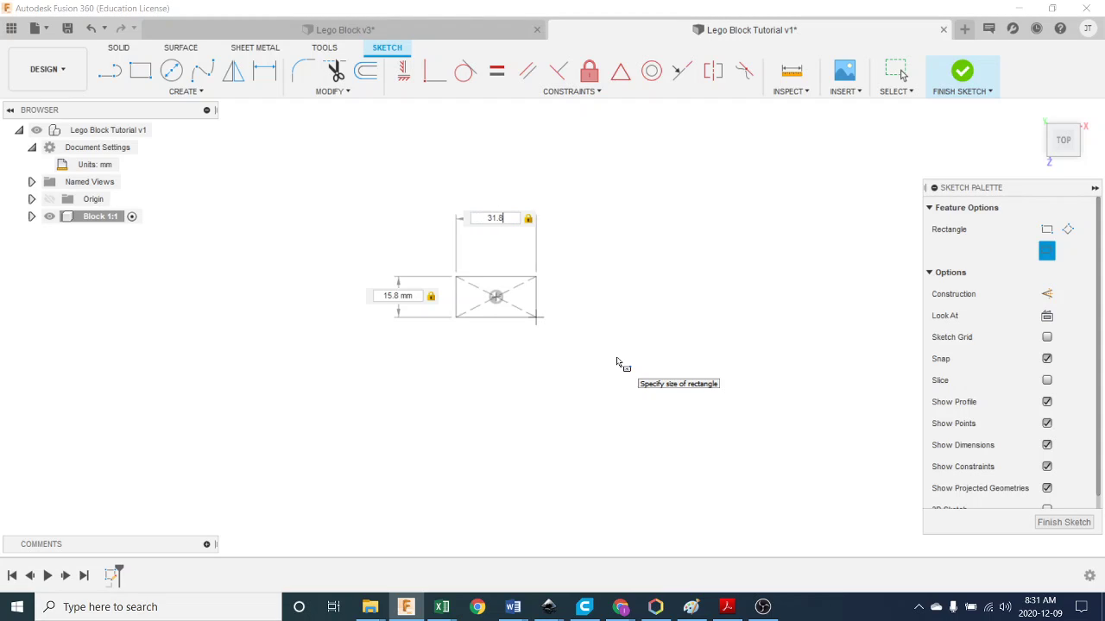
{"action": "key", "text": "Return"}
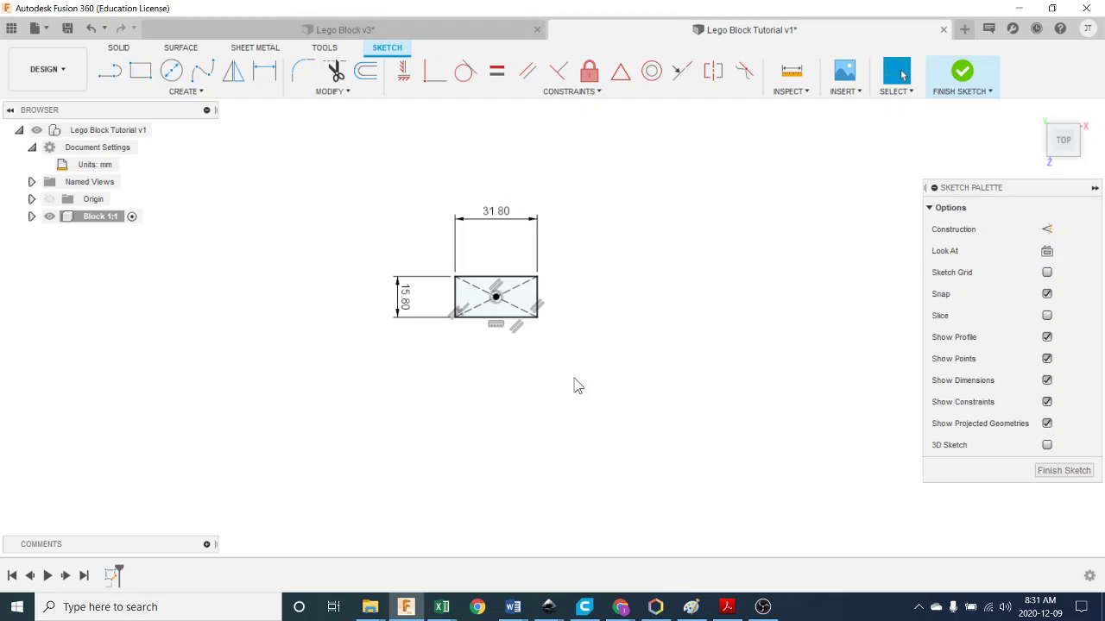
Step: Extrude the rectangle profile 10 mm upward as a new body
{"action": "left_click", "coordinate": [520, 307]}
{"action": "key", "text": "e"}
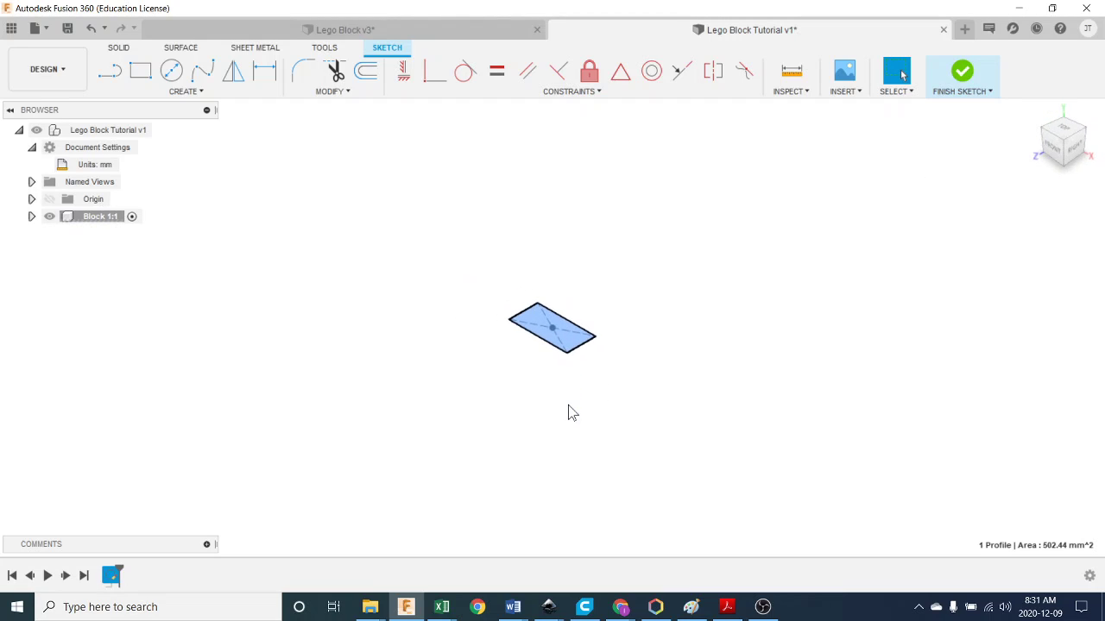
{"action": "type", "text": "10"}
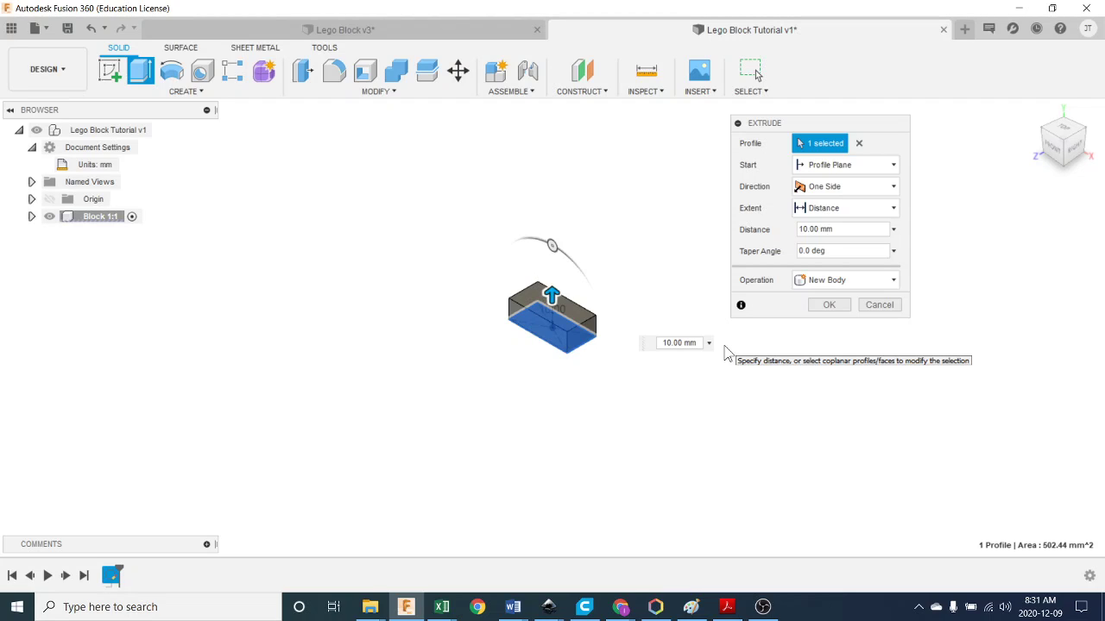
{"action": "key", "text": "Return"}
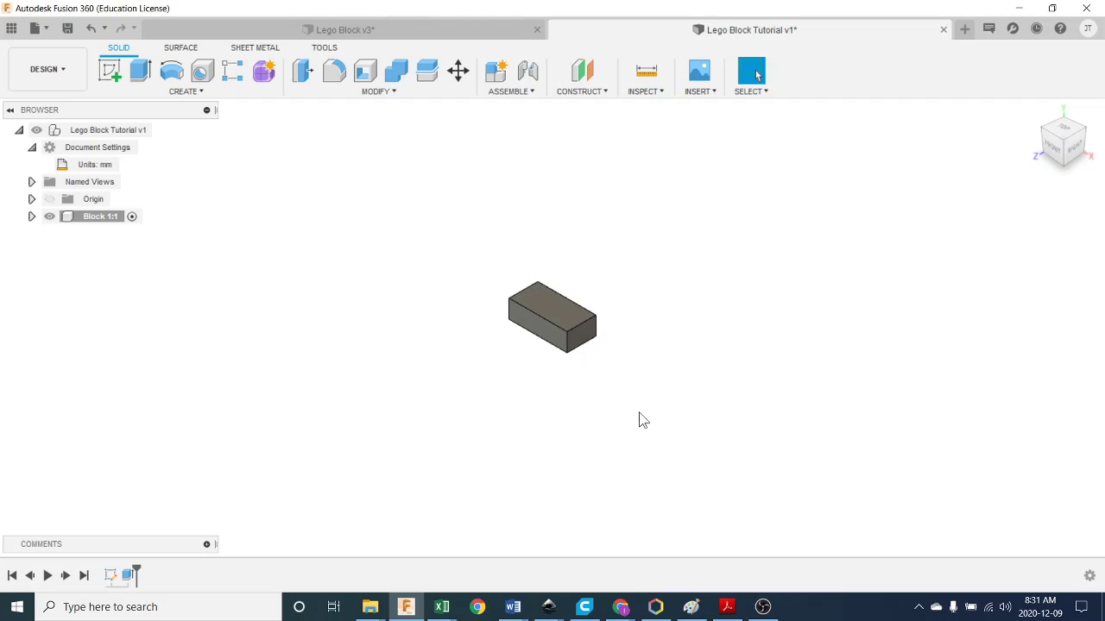
Step: Start a sketch on the block's top face and draw a 4.8 mm diameter circle near its back-left corner
{"action": "middle_click_drag", "start_coordinate": [520, 444], "coordinate": [580, 466], "text": "shift"}
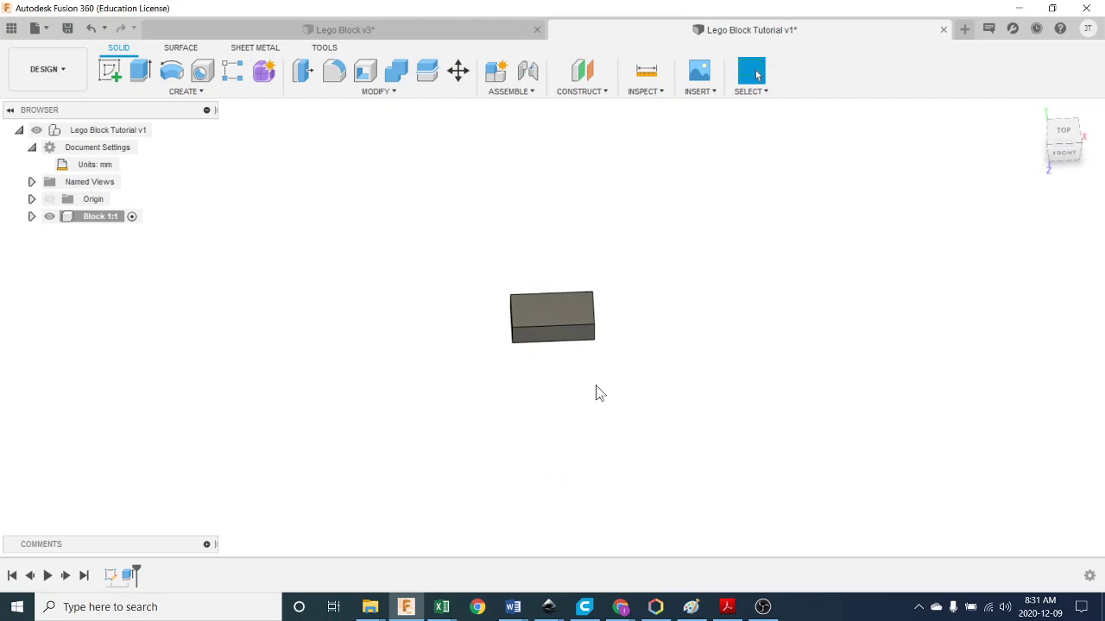
{"action": "left_click", "coordinate": [110, 71]}
{"action": "left_click", "coordinate": [526, 320]}
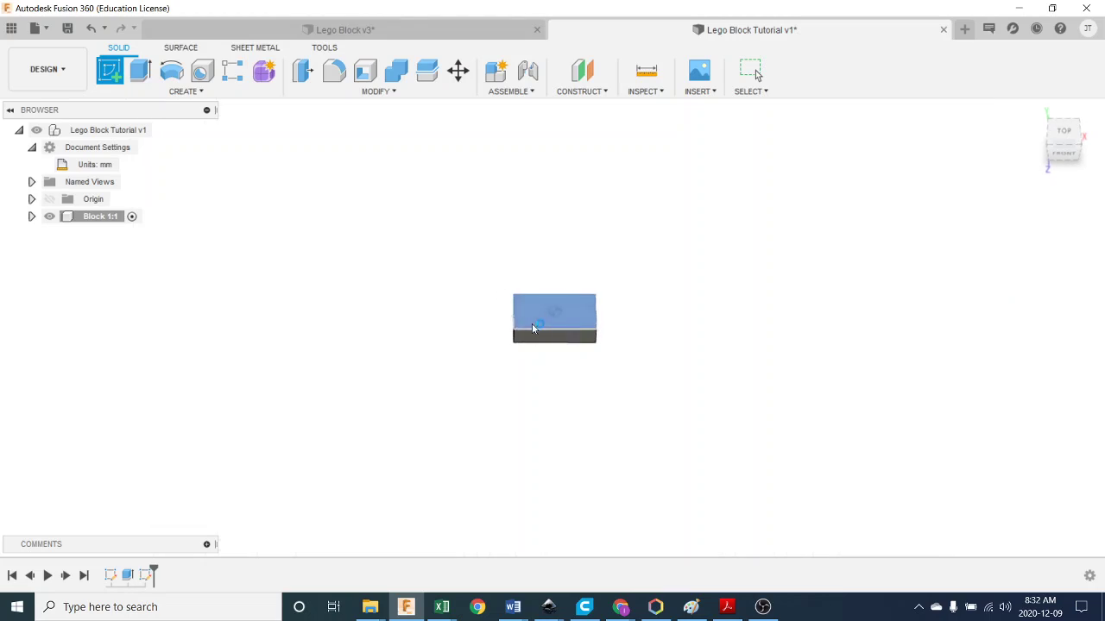
{"action": "scroll", "coordinate": [569, 354], "scroll_direction": "up", "scroll_amount": 5}
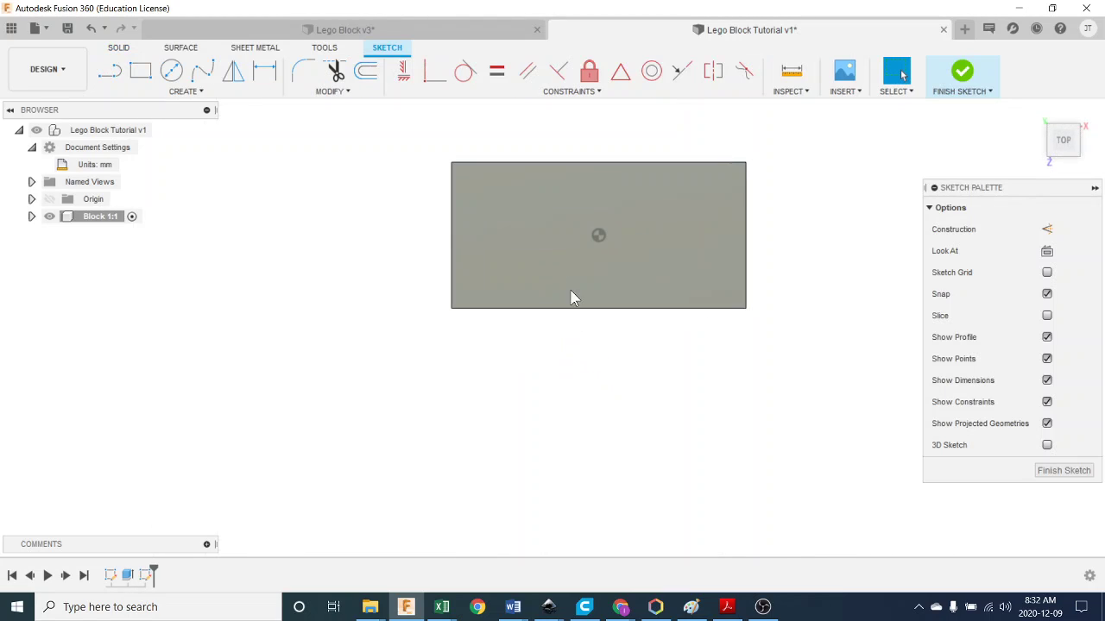
{"action": "left_click", "coordinate": [171, 72]}
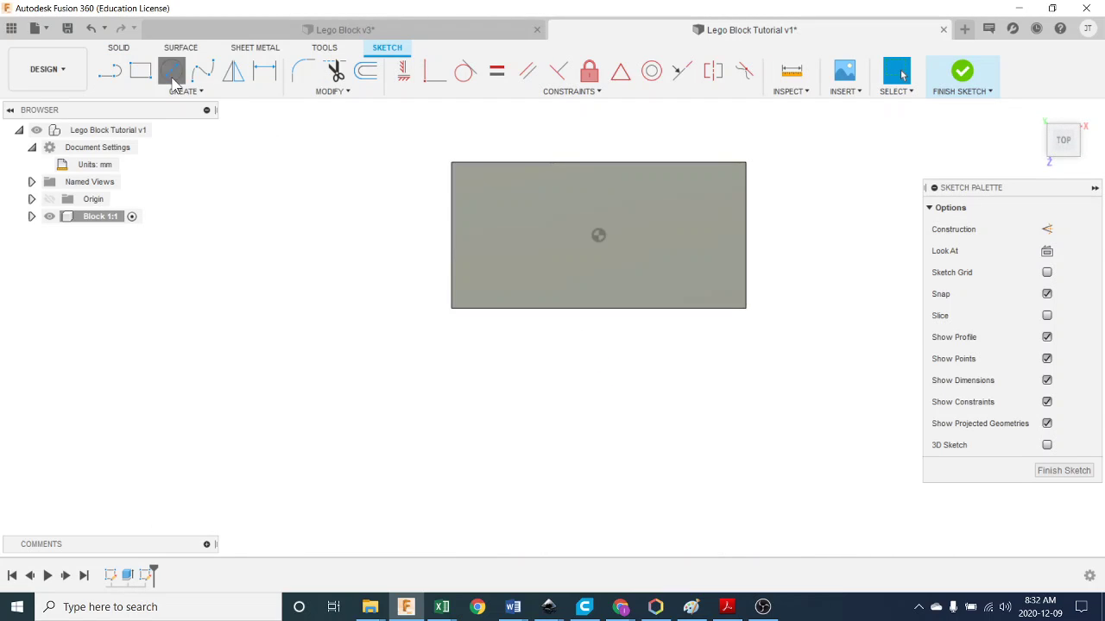
{"action": "left_click", "coordinate": [488, 197]}
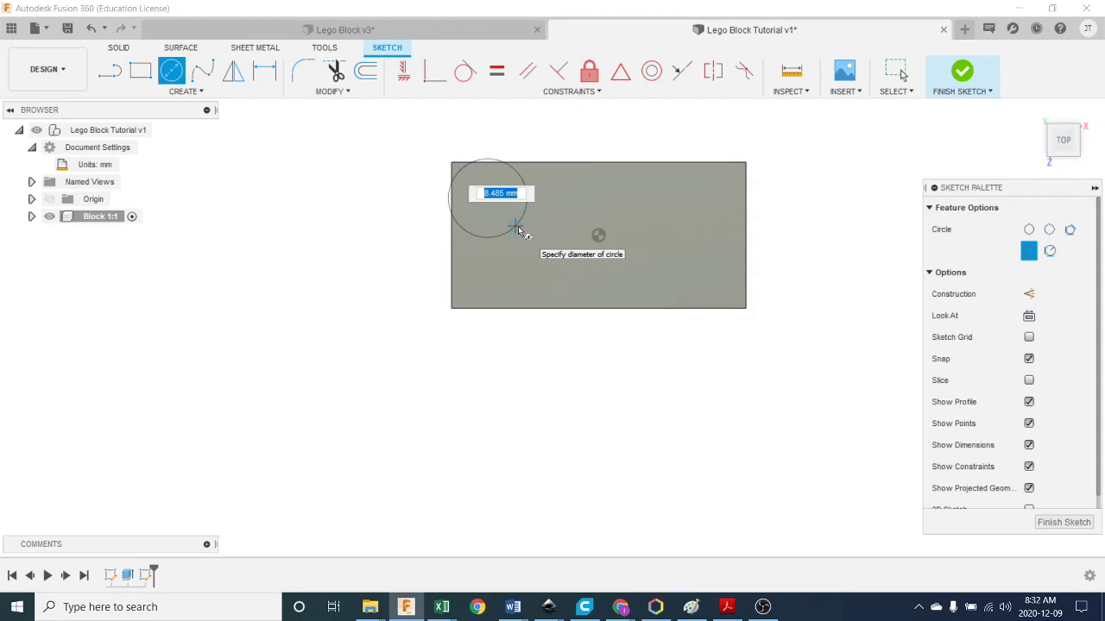
{"action": "type", "text": "4.8"}
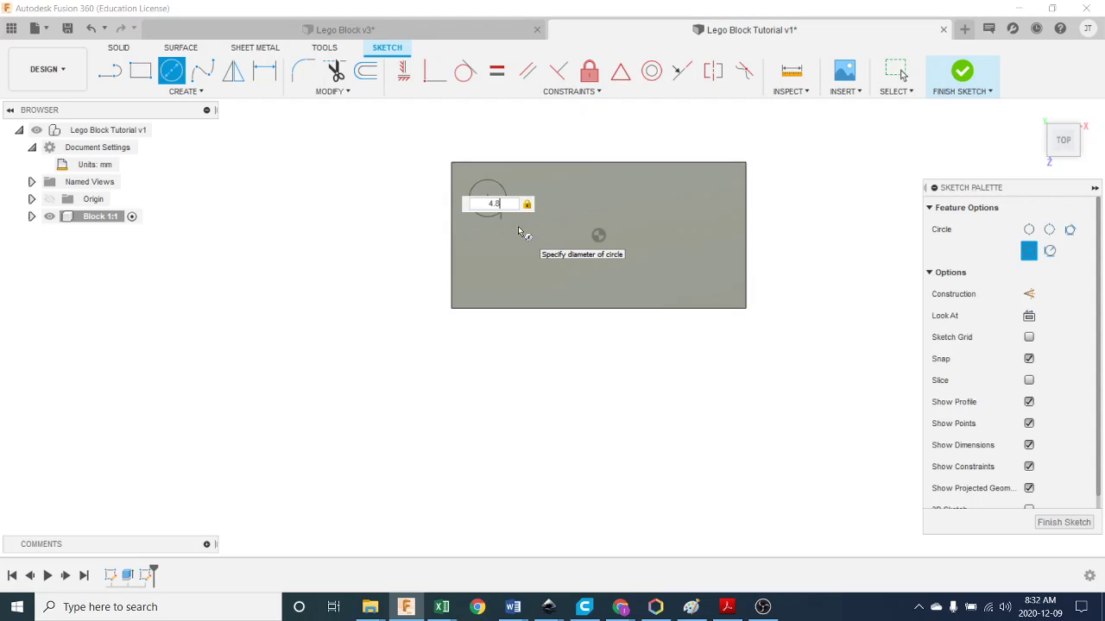
{"action": "key", "text": "Return"}
{"action": "key", "text": "Escape"}
Step: Dimension the circle's center 3.9 mm from the back long edge of the top face
{"action": "scroll", "coordinate": [532, 187], "scroll_direction": "up", "scroll_amount": 3}
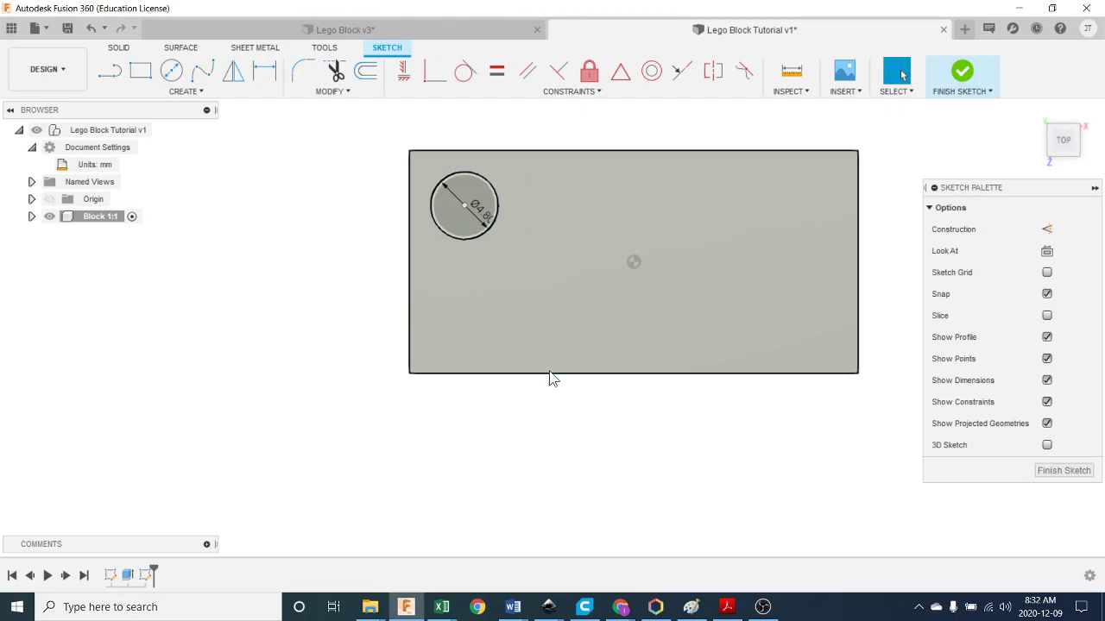
{"action": "middle_click_drag", "start_coordinate": [563, 410], "coordinate": [559, 449]}
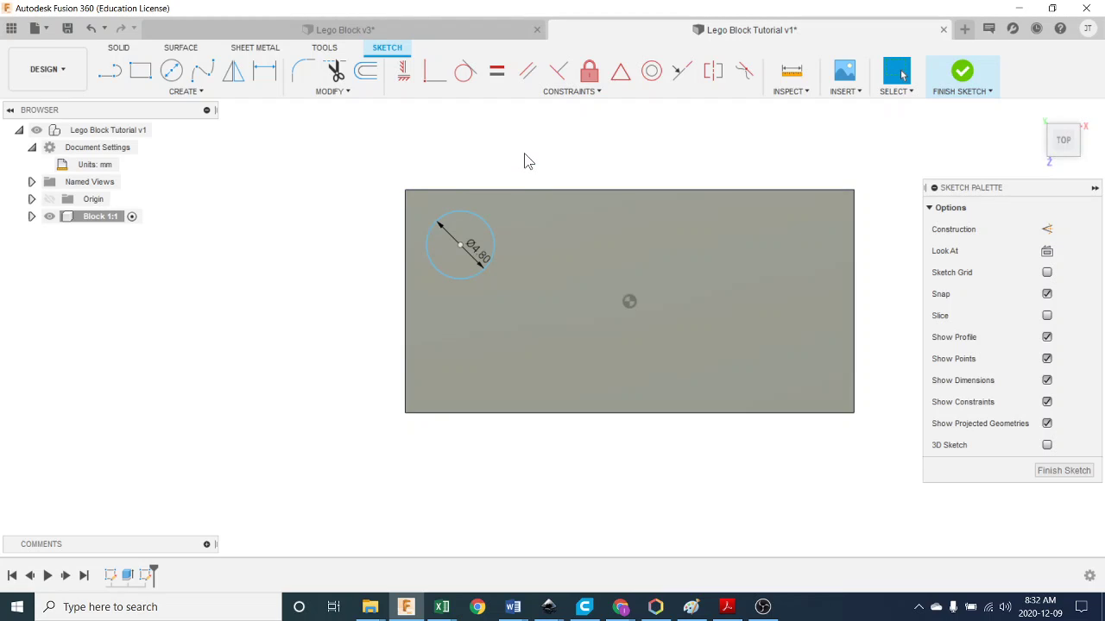
{"action": "key", "text": "d"}
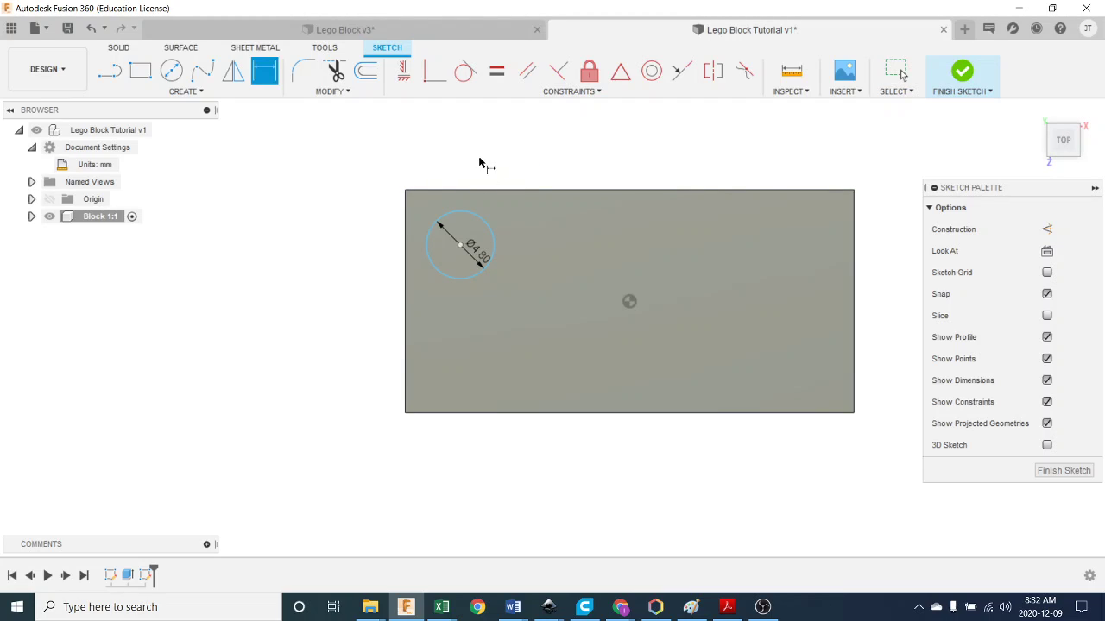
{"action": "left_click", "coordinate": [476, 221]}
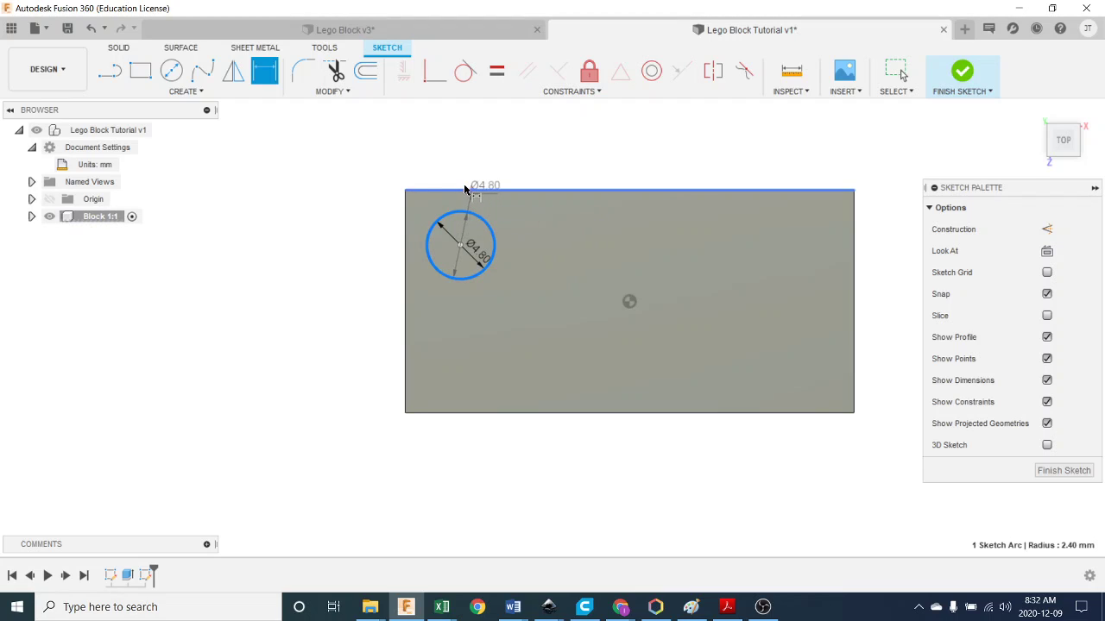
{"action": "left_click", "coordinate": [467, 190]}
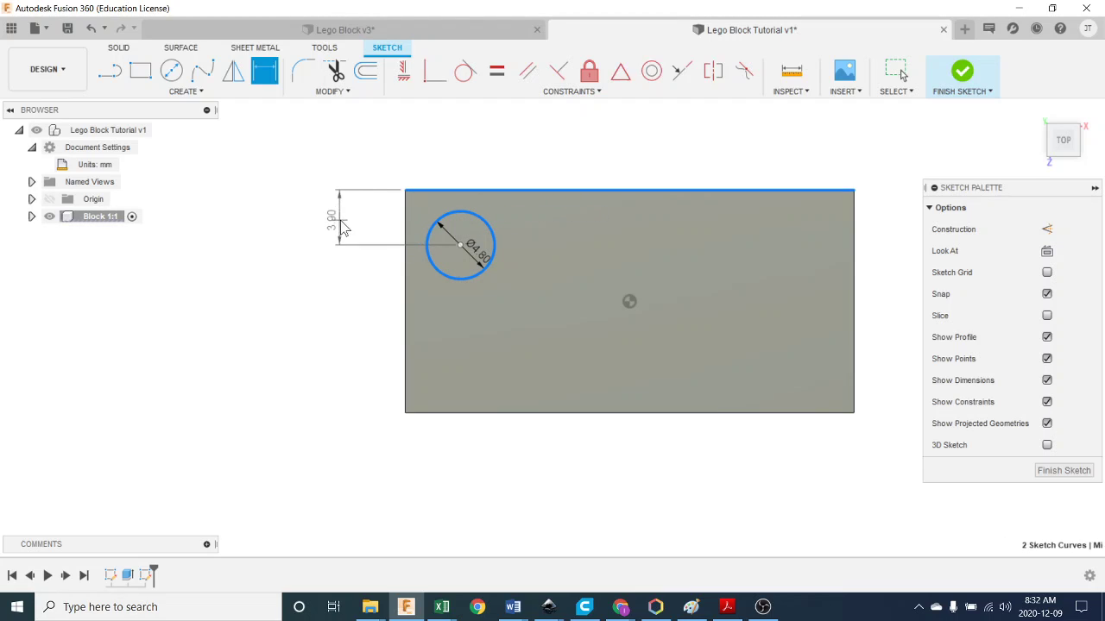
{"action": "left_click", "coordinate": [339, 221]}
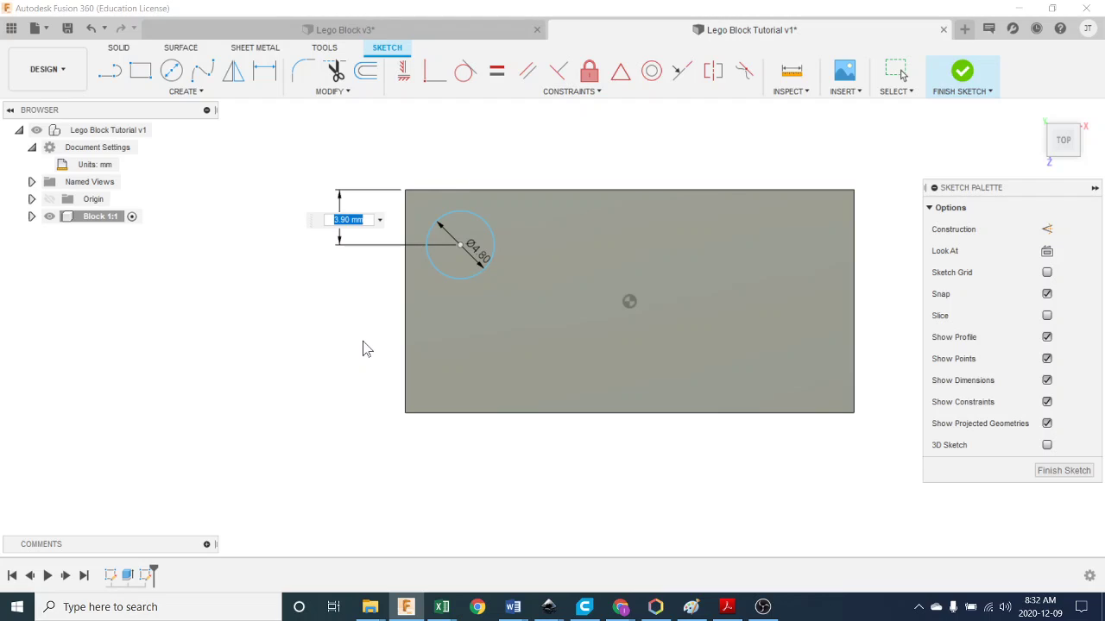
{"action": "type", "text": "3.9"}
{"action": "key", "text": "Return"}
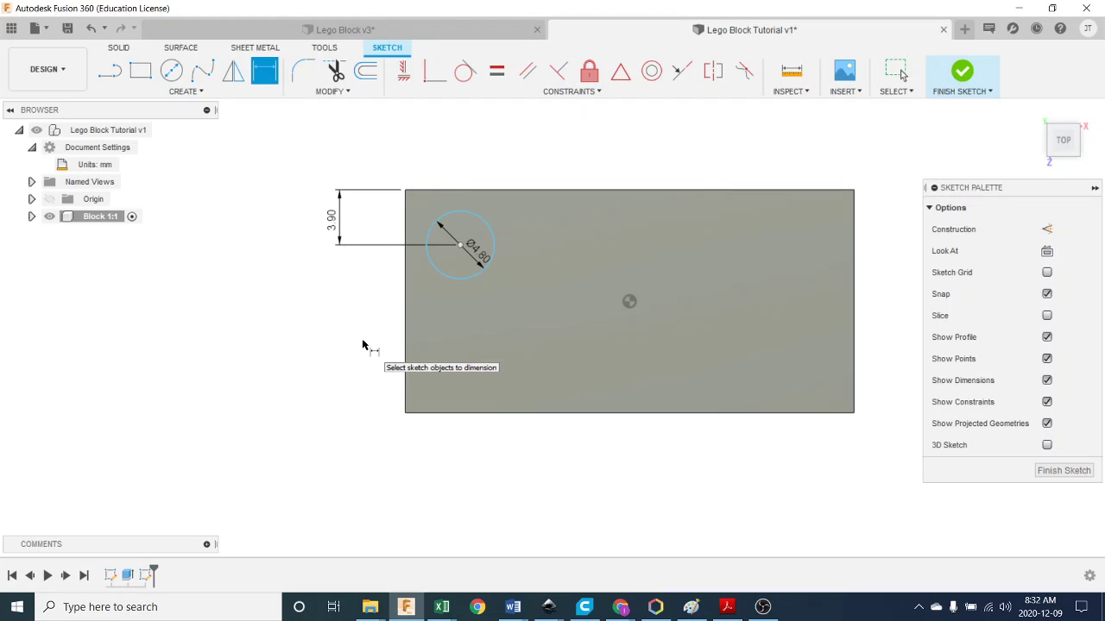
Step: Dimension the circle's center 3.9 mm from the left short edge of the top face
{"action": "left_click", "coordinate": [443, 276]}
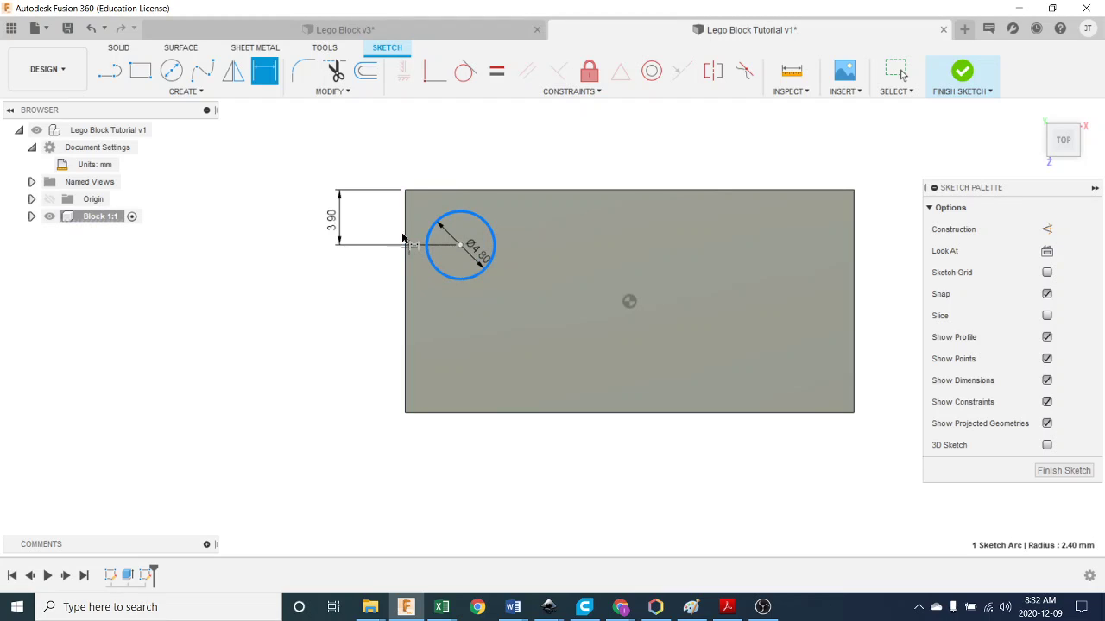
{"action": "left_click", "coordinate": [405, 238]}
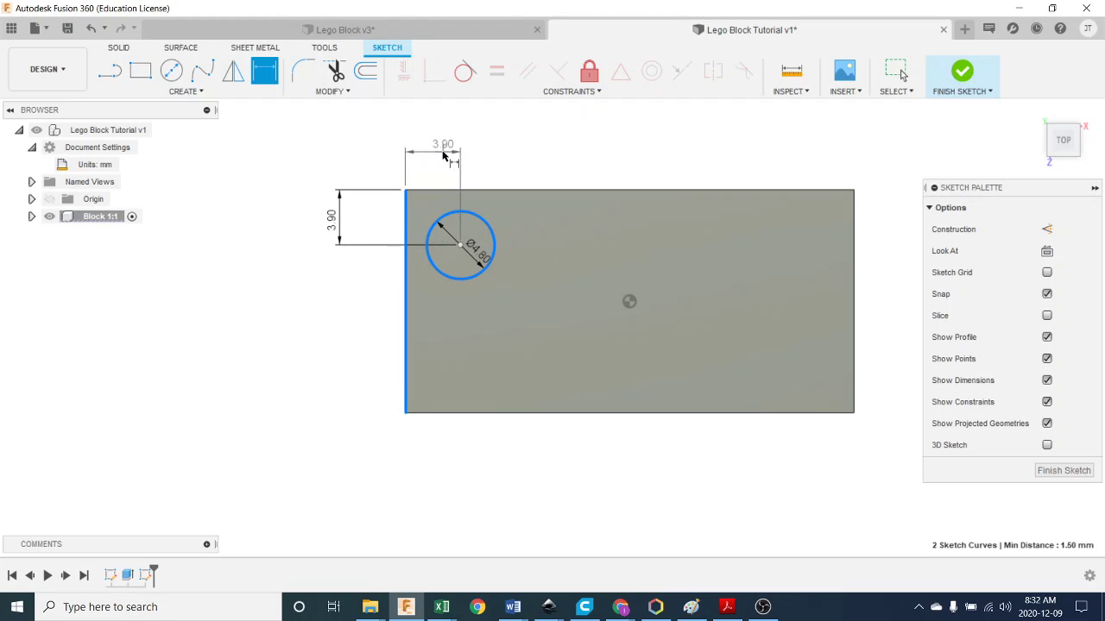
{"action": "left_click", "coordinate": [444, 154]}
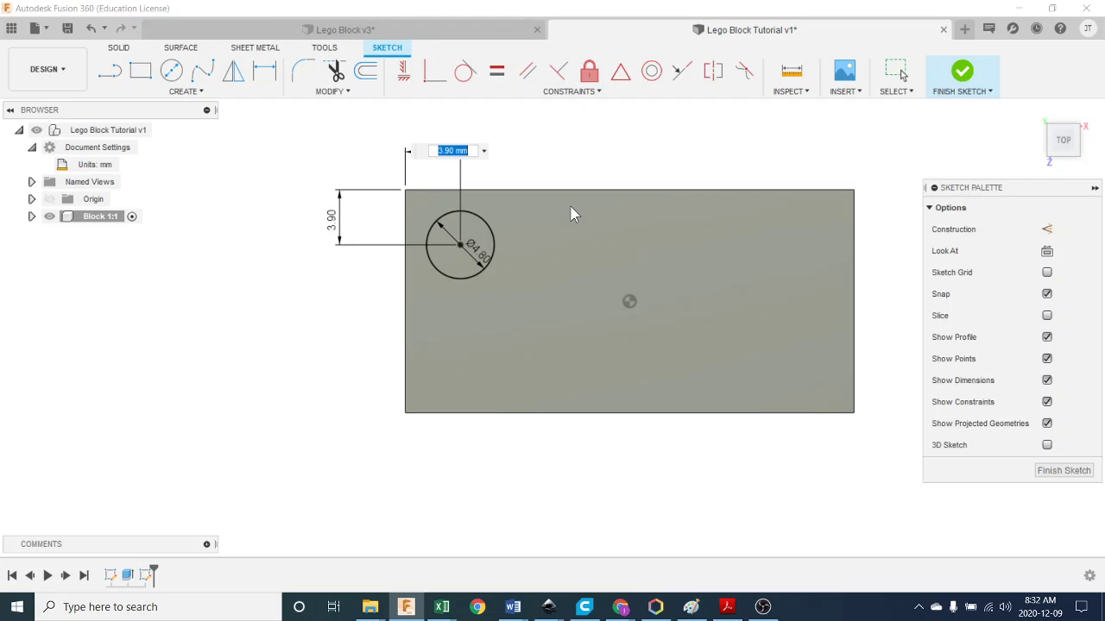
{"action": "key", "text": "Return"}
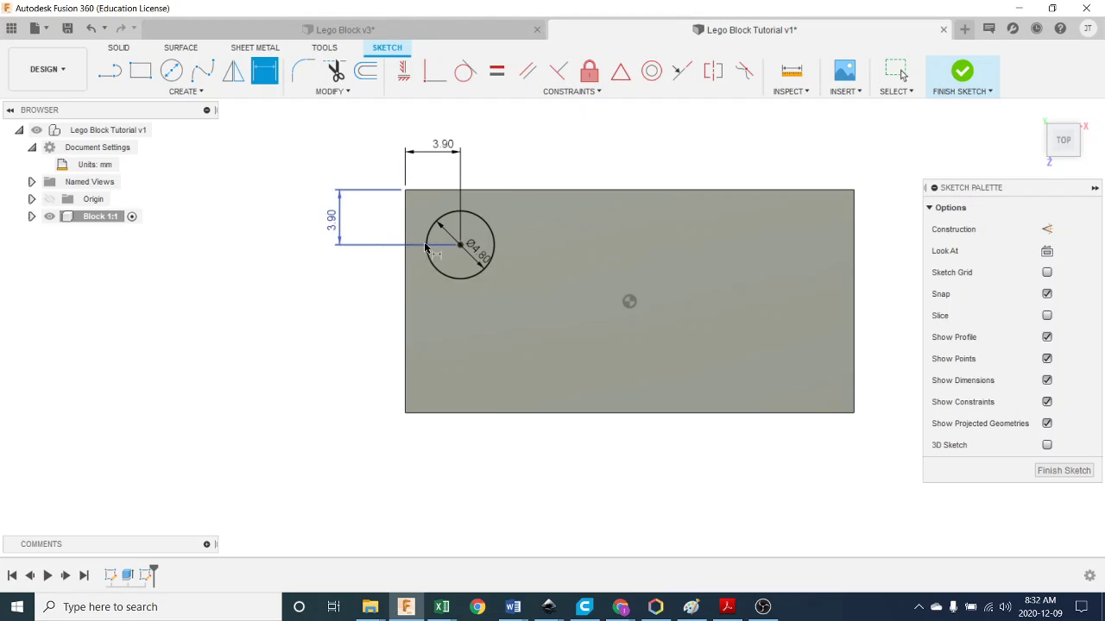
{"action": "key", "text": "Escape"}
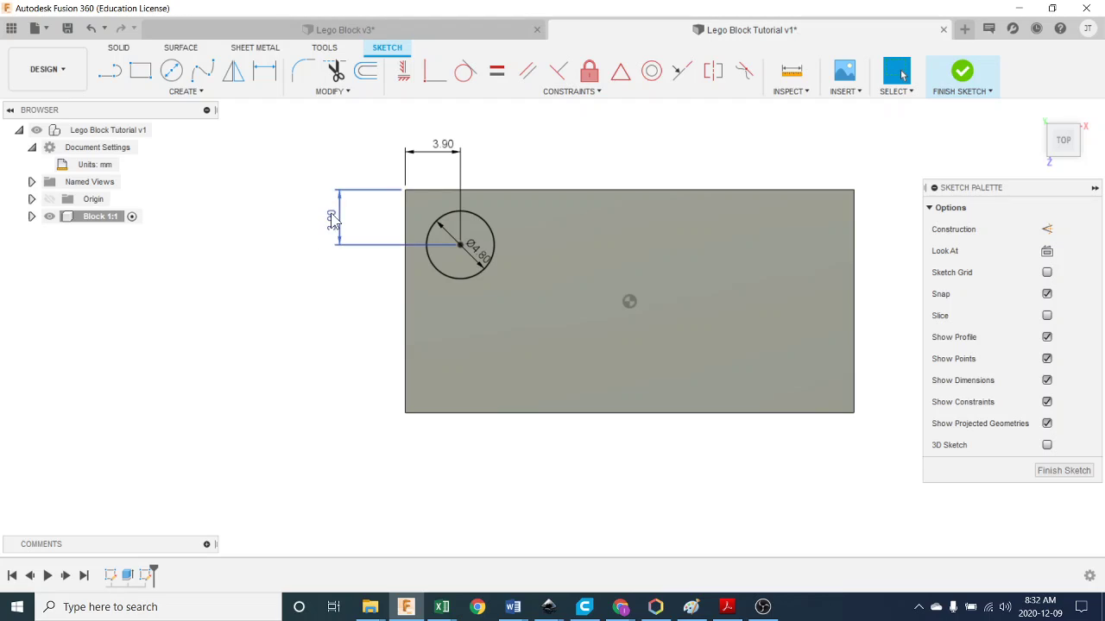
{"action": "double_click", "coordinate": [333, 219]}
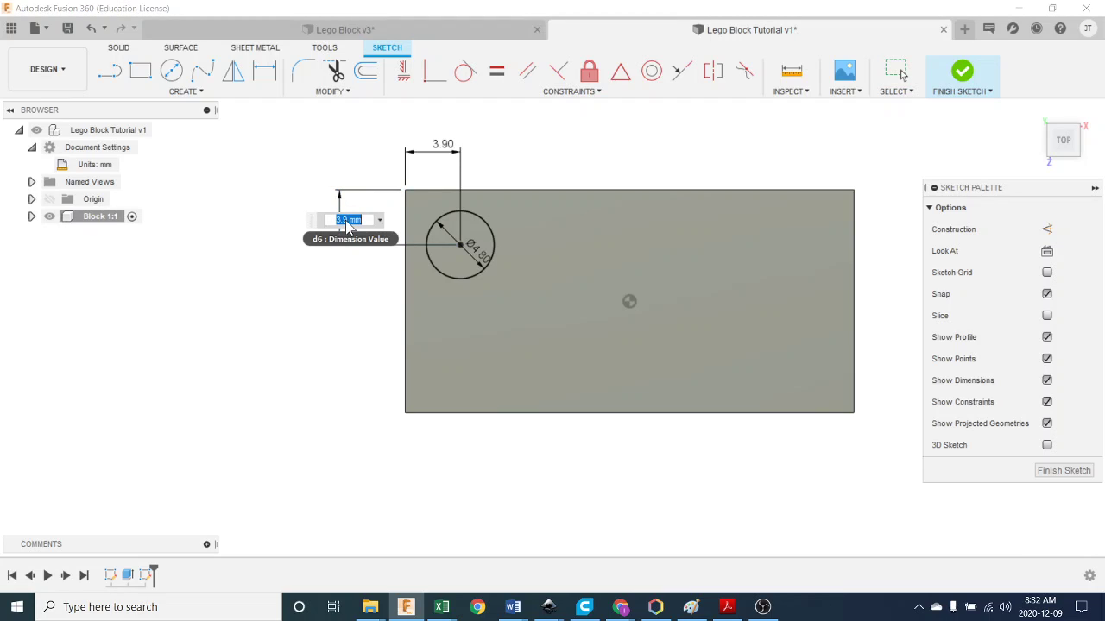
{"action": "key", "text": "Return"}
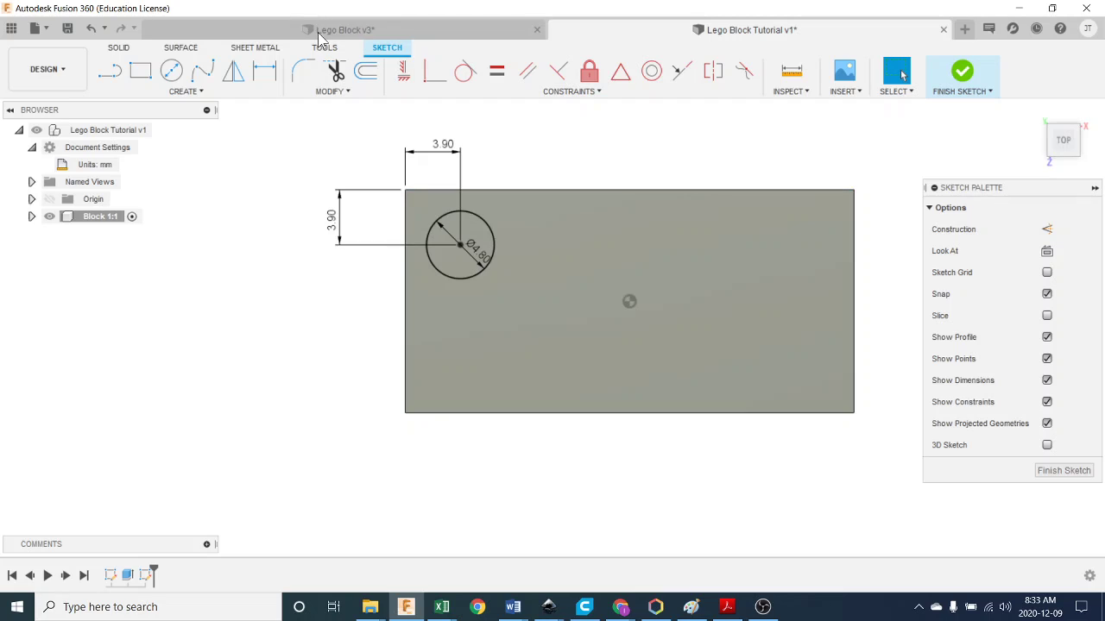
{"action": "left_click", "coordinate": [321, 31]}
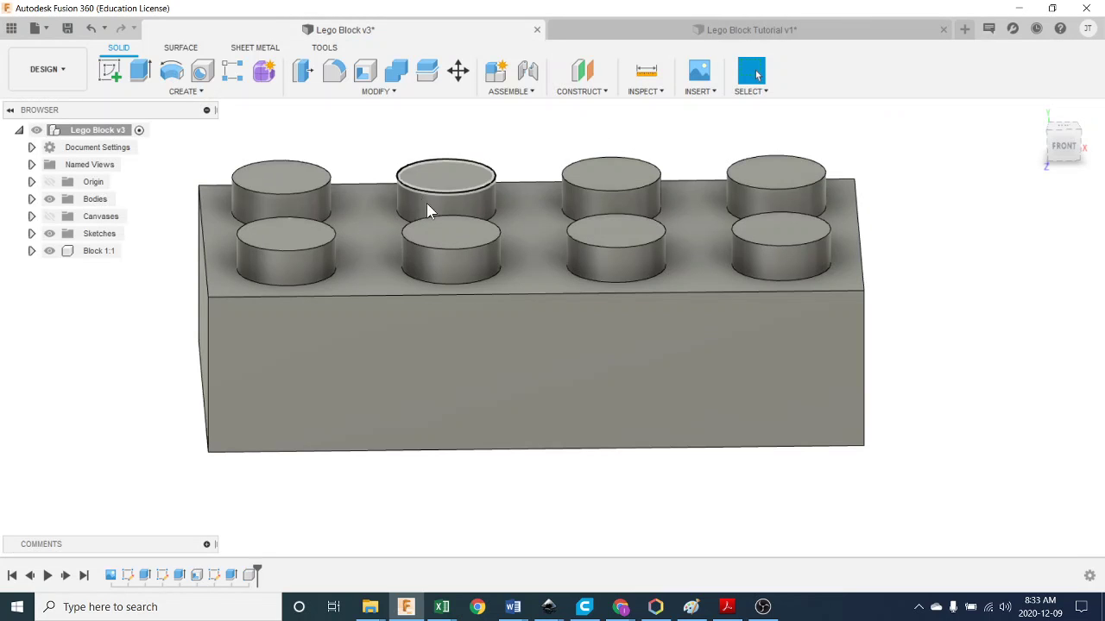
{"action": "left_click", "coordinate": [594, 31]}
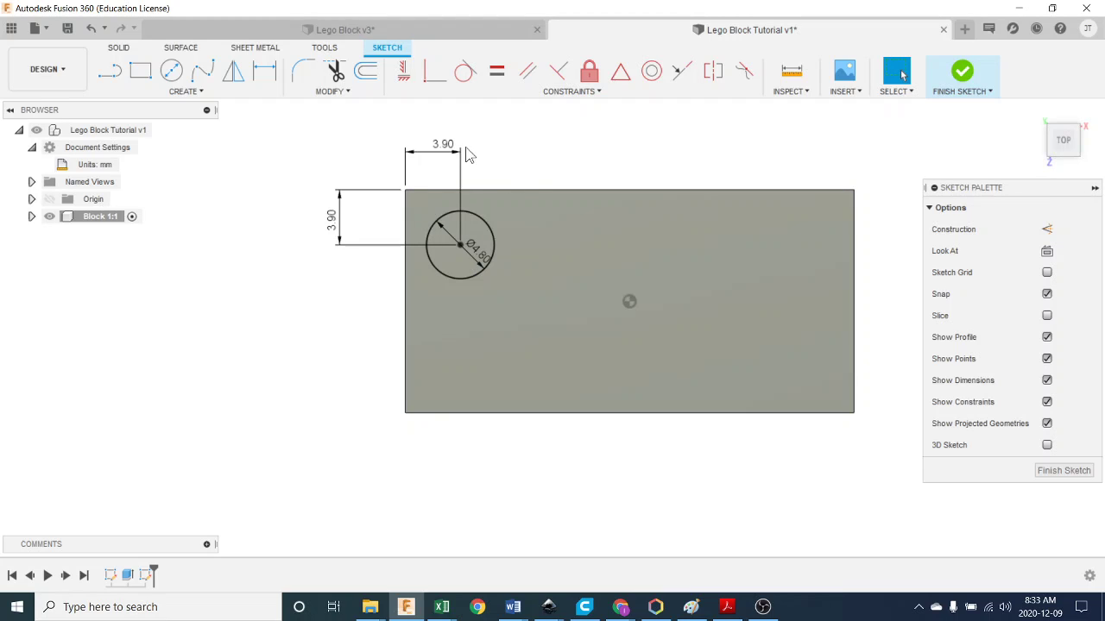
{"action": "left_click", "coordinate": [247, 93]}
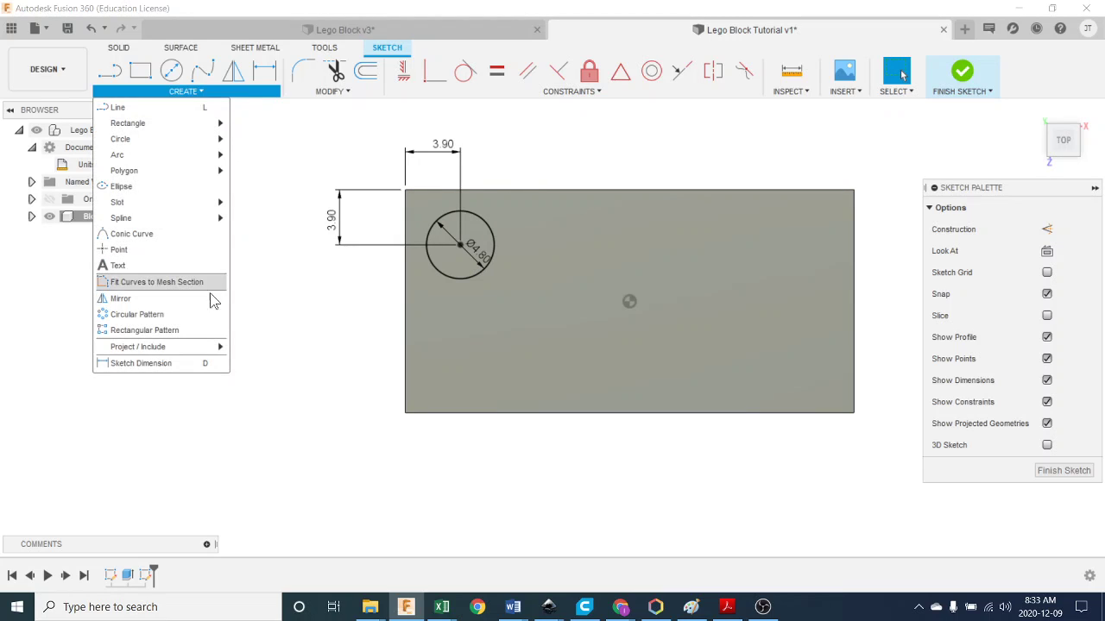
{"action": "left_click", "coordinate": [205, 331]}
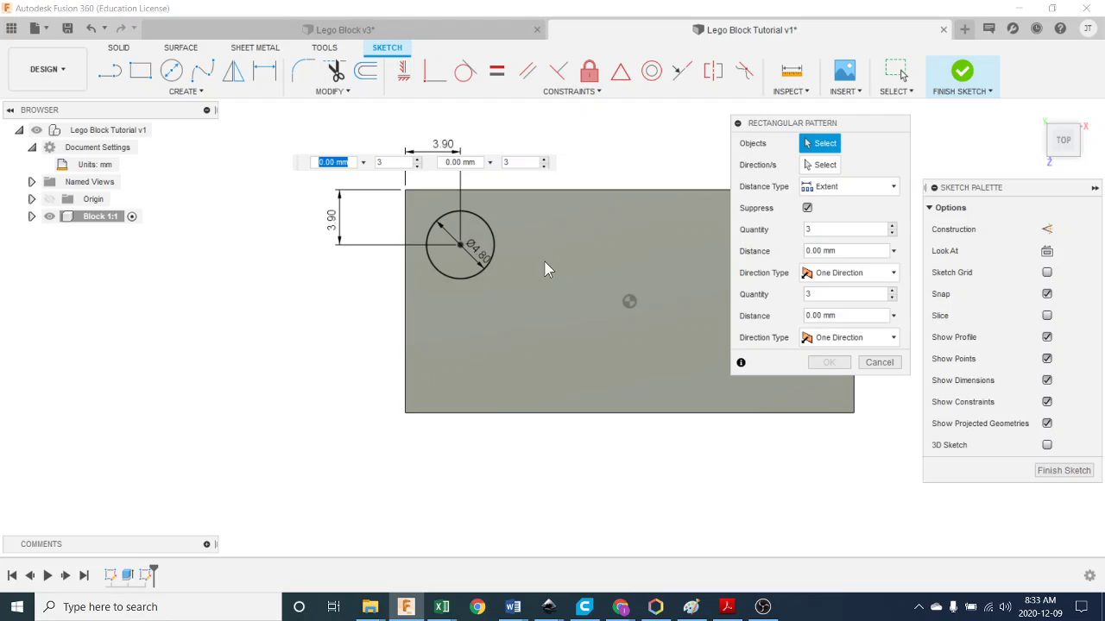
{"action": "middle_click_drag", "start_coordinate": [360, 316], "coordinate": [198, 340]}
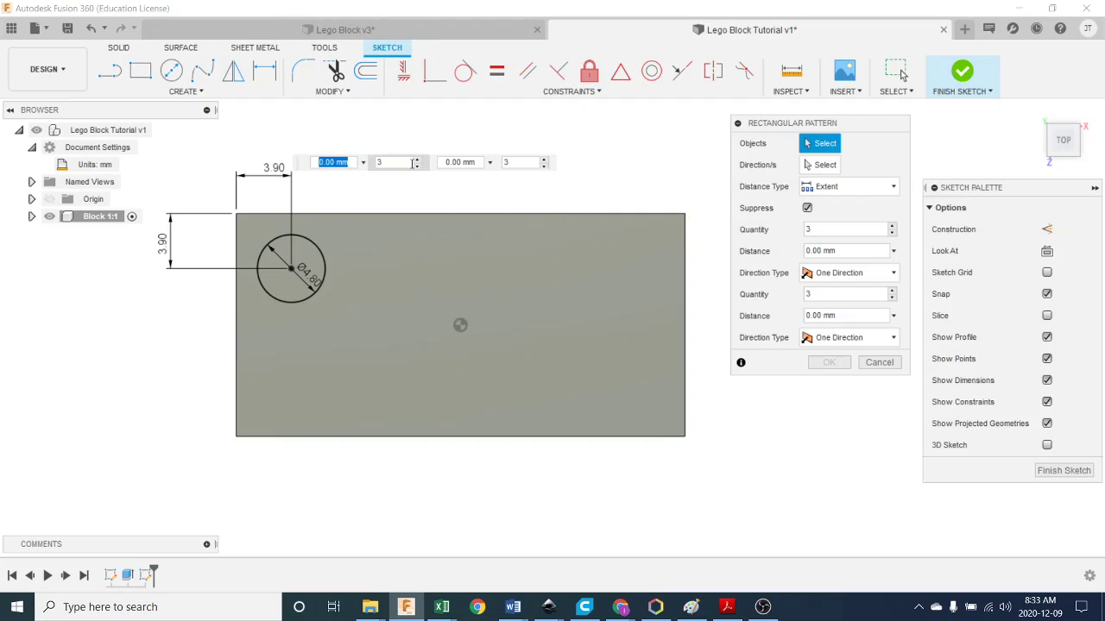
{"action": "left_click", "coordinate": [418, 162]}
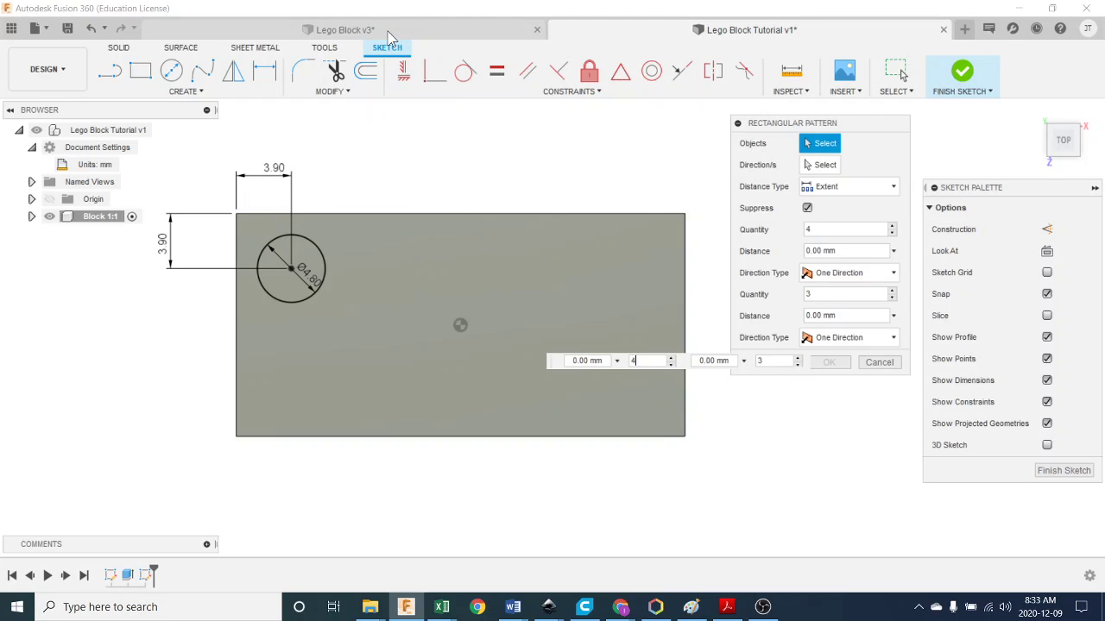
{"action": "left_click", "coordinate": [399, 31]}
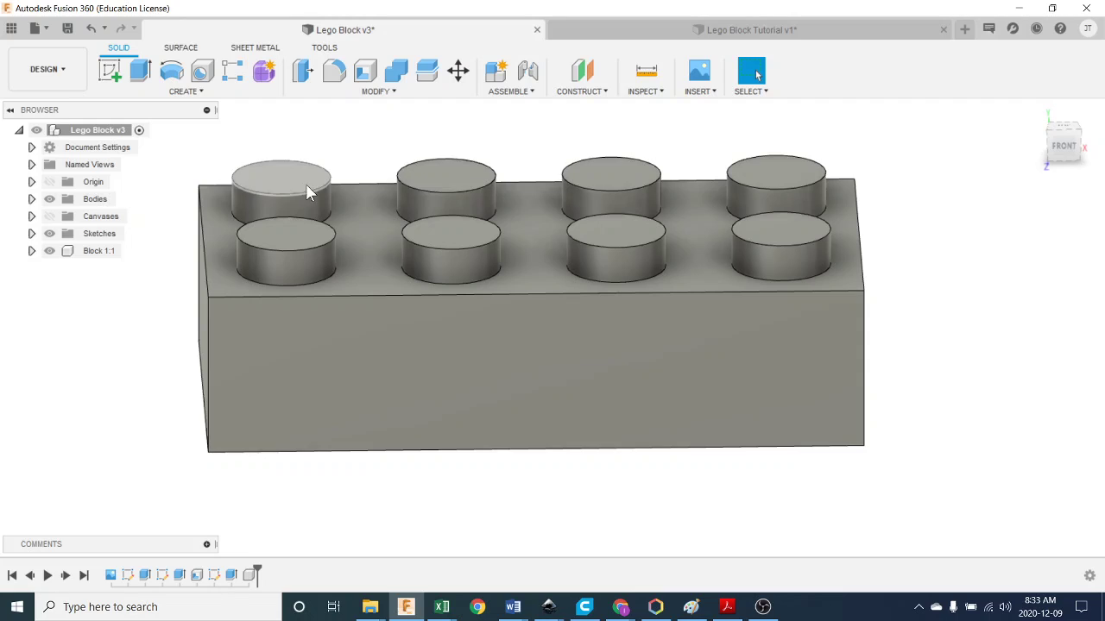
{"action": "left_click", "coordinate": [697, 31]}
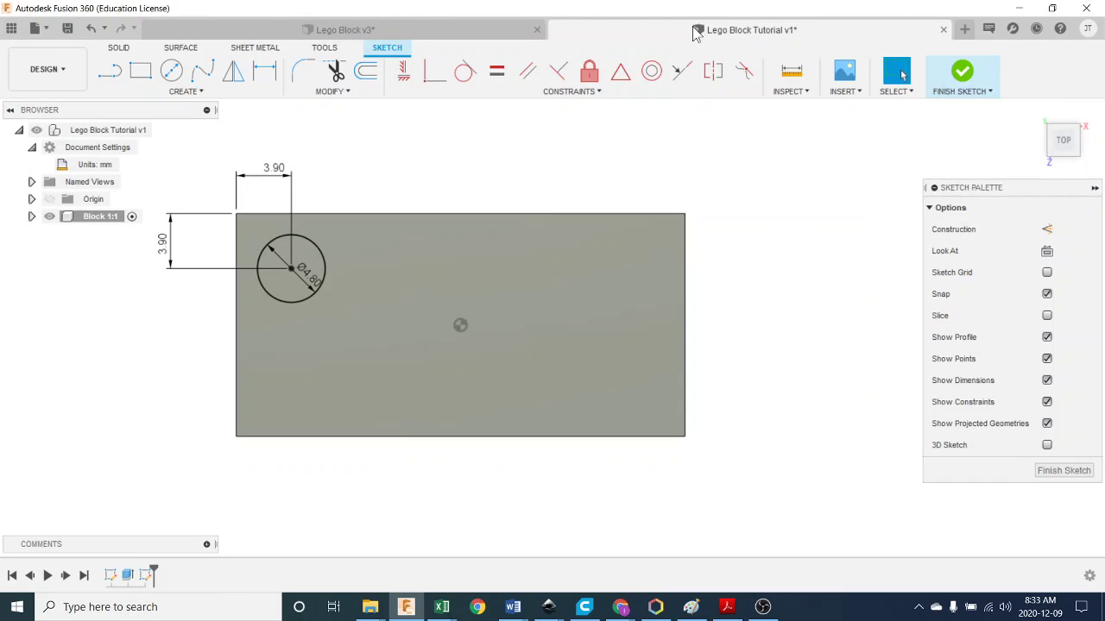
Step: Try a one-row rectangular pattern of the circle with quantity 4 over a distance of -24 mm, and undo it
{"action": "left_click", "coordinate": [186, 91]}
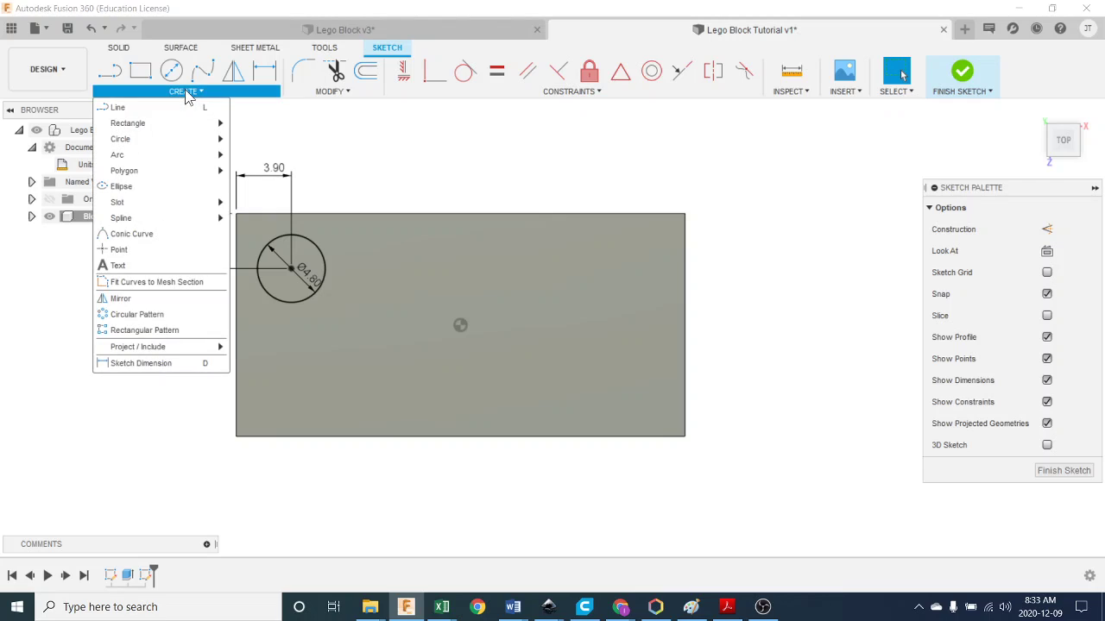
{"action": "left_click", "coordinate": [177, 336]}
{"action": "left_click", "coordinate": [290, 303]}
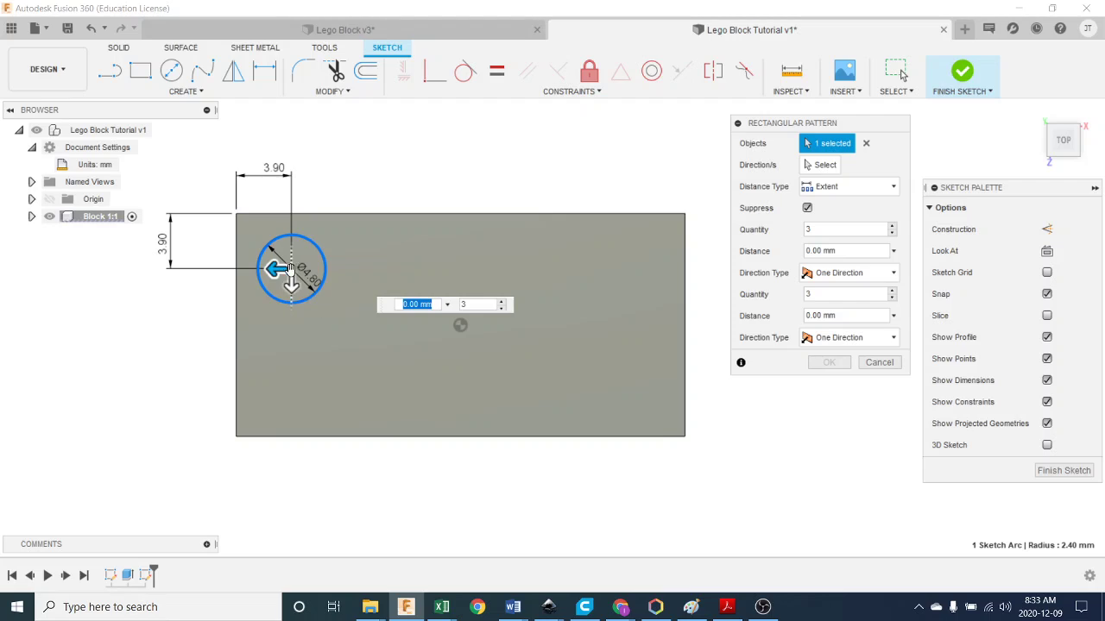
{"action": "left_click_drag", "start_coordinate": [276, 269], "coordinate": [501, 268]}
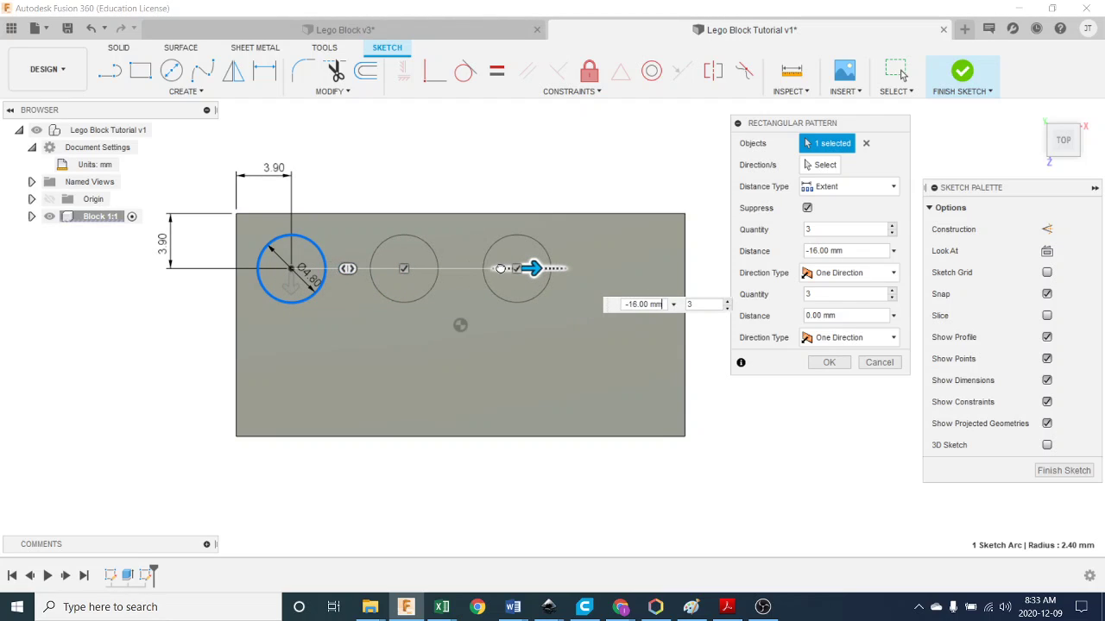
{"action": "left_click", "coordinate": [697, 305]}
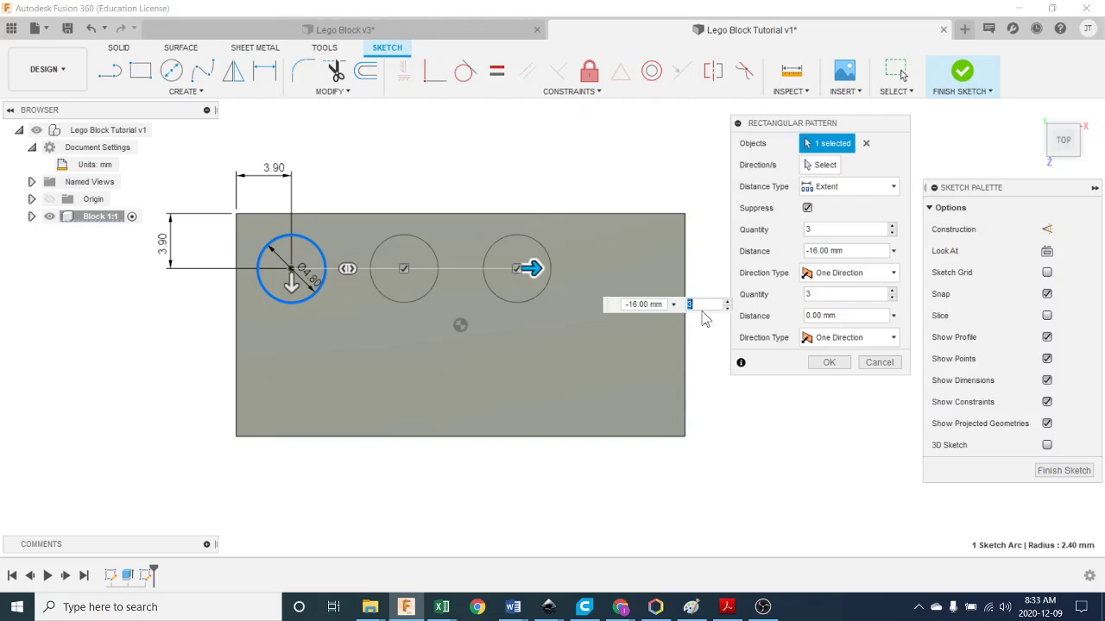
{"action": "type", "text": "4"}
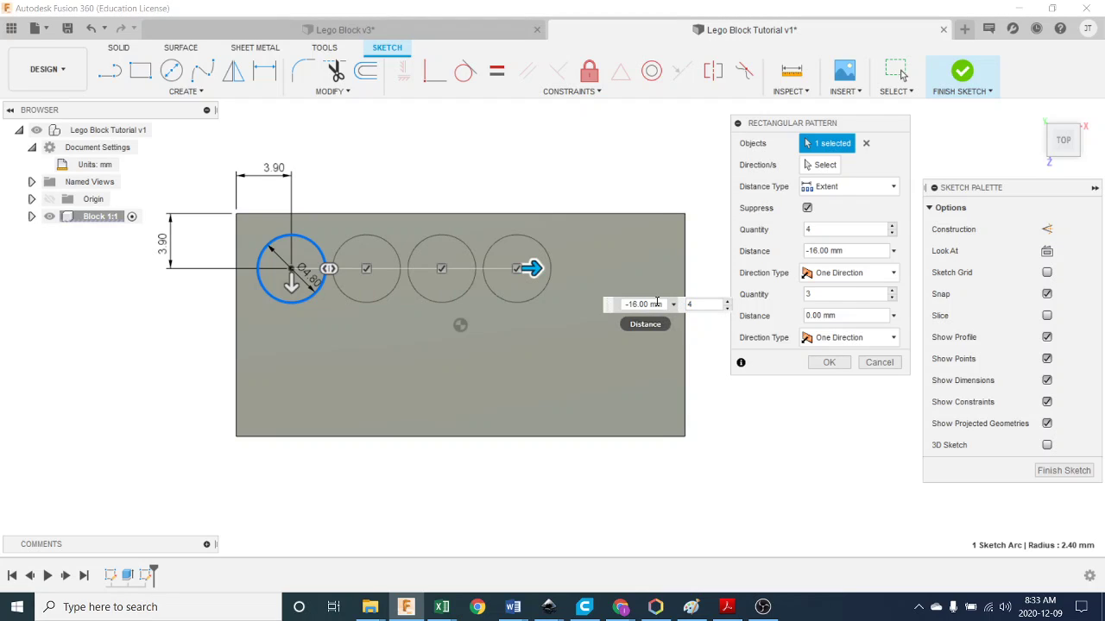
{"action": "left_click_drag", "start_coordinate": [662, 303], "coordinate": [654, 303]}
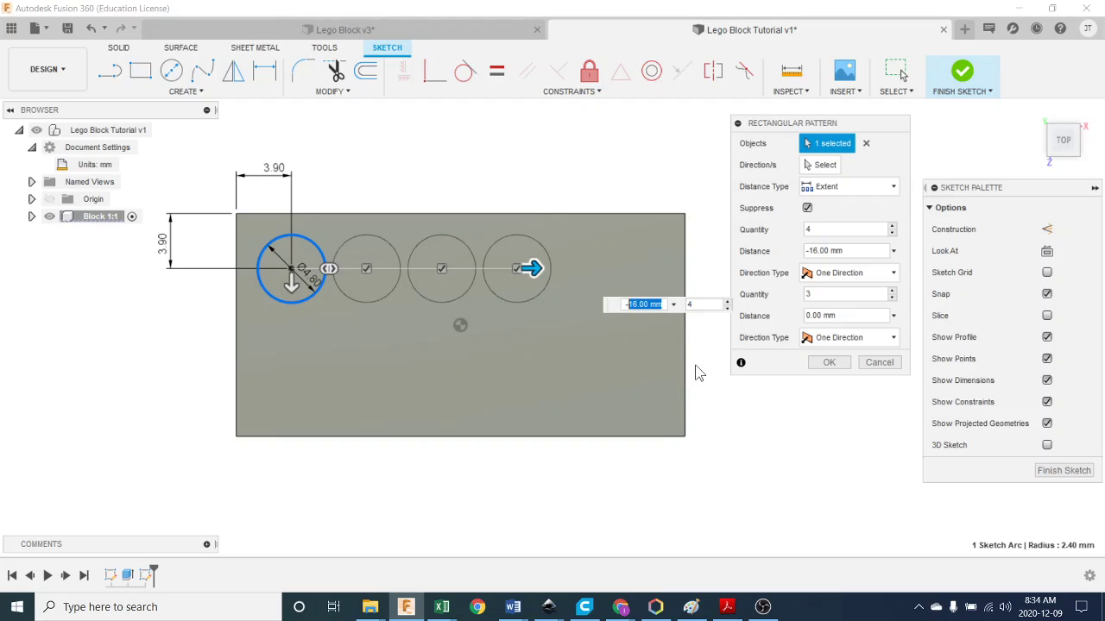
{"action": "type", "text": "-24"}
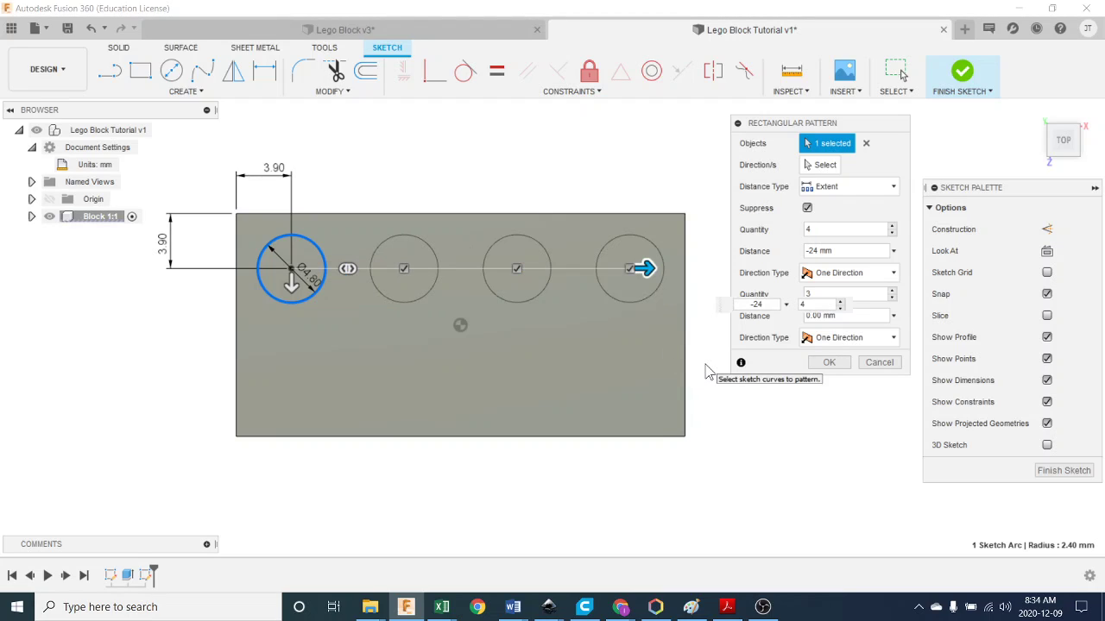
{"action": "key", "text": "Return"}
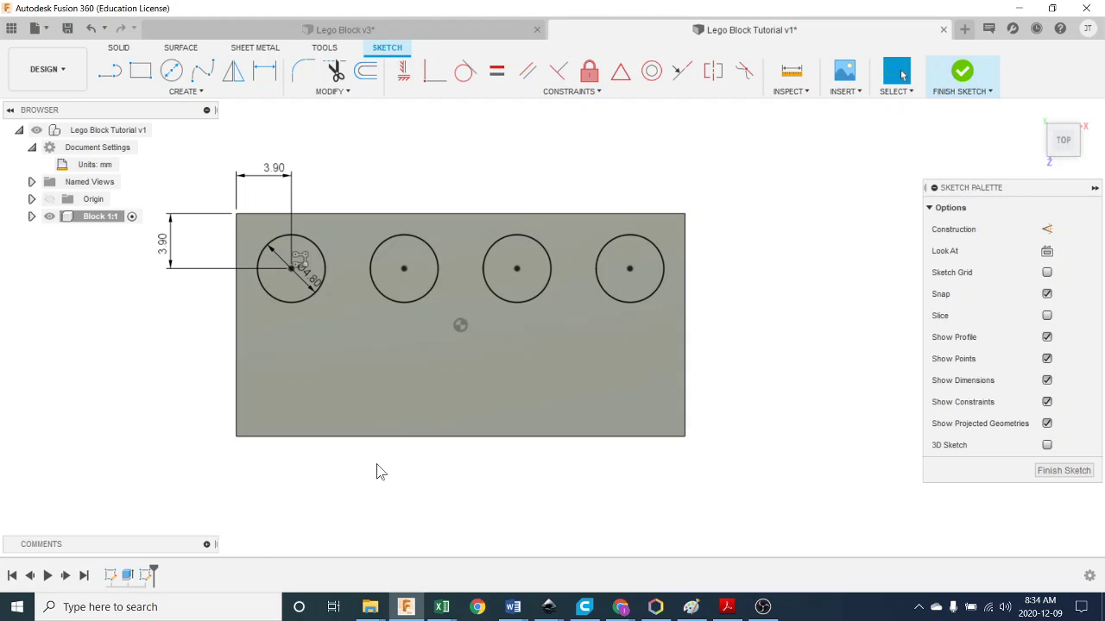
{"action": "key", "text": "ctrl+z"}
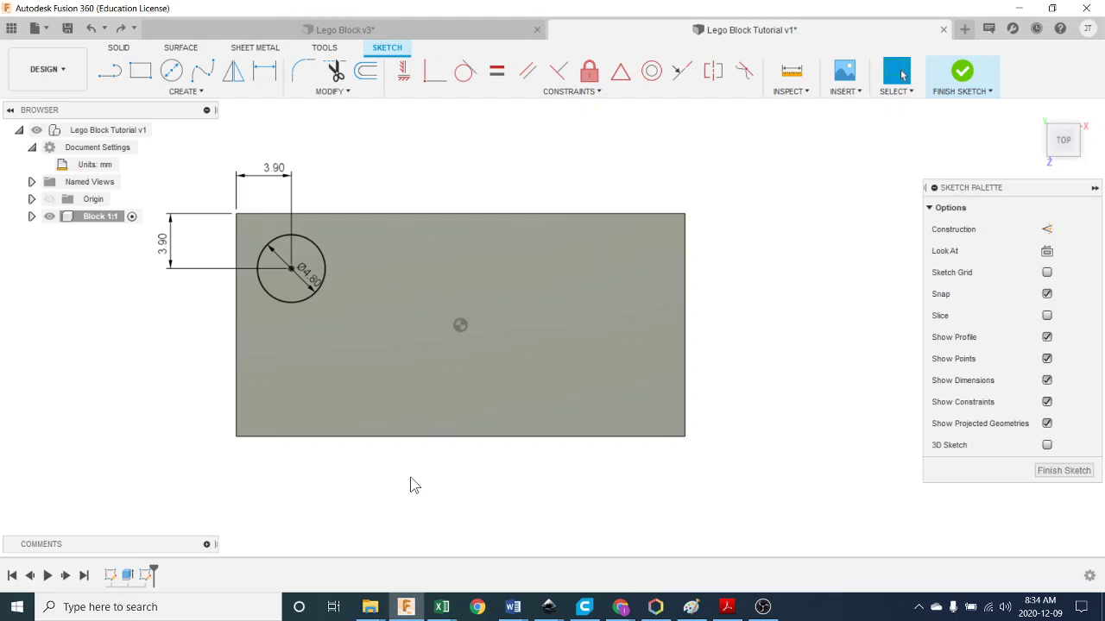
Step: Start a rectangular pattern of the 4.8 mm circle with 4 instances over -24 mm along the block's long edge
{"action": "left_click", "coordinate": [191, 93]}
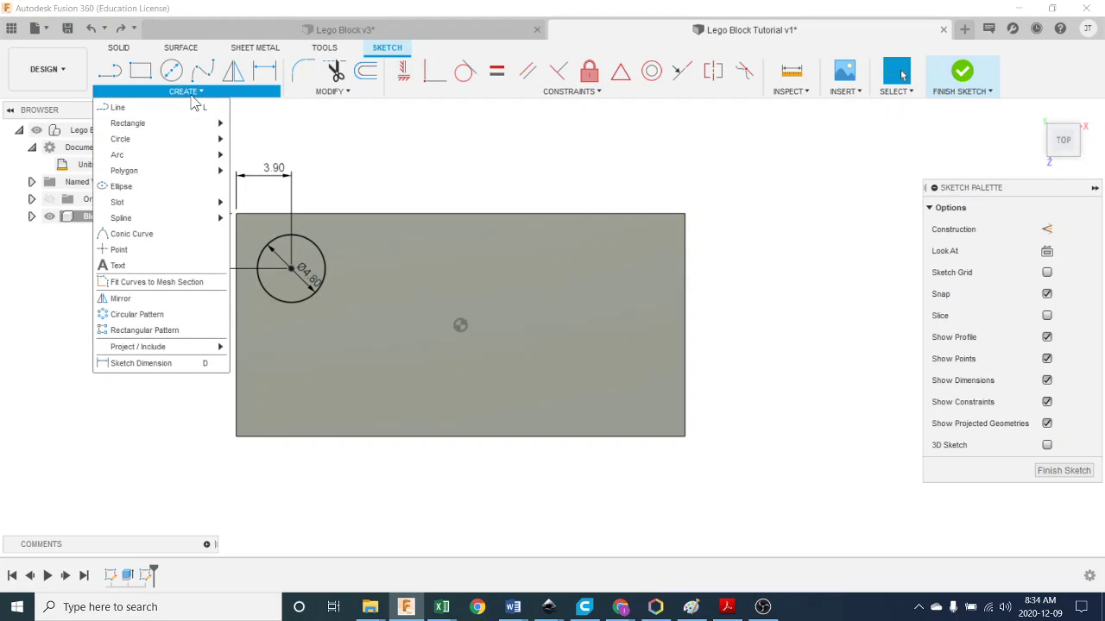
{"action": "left_click", "coordinate": [200, 334]}
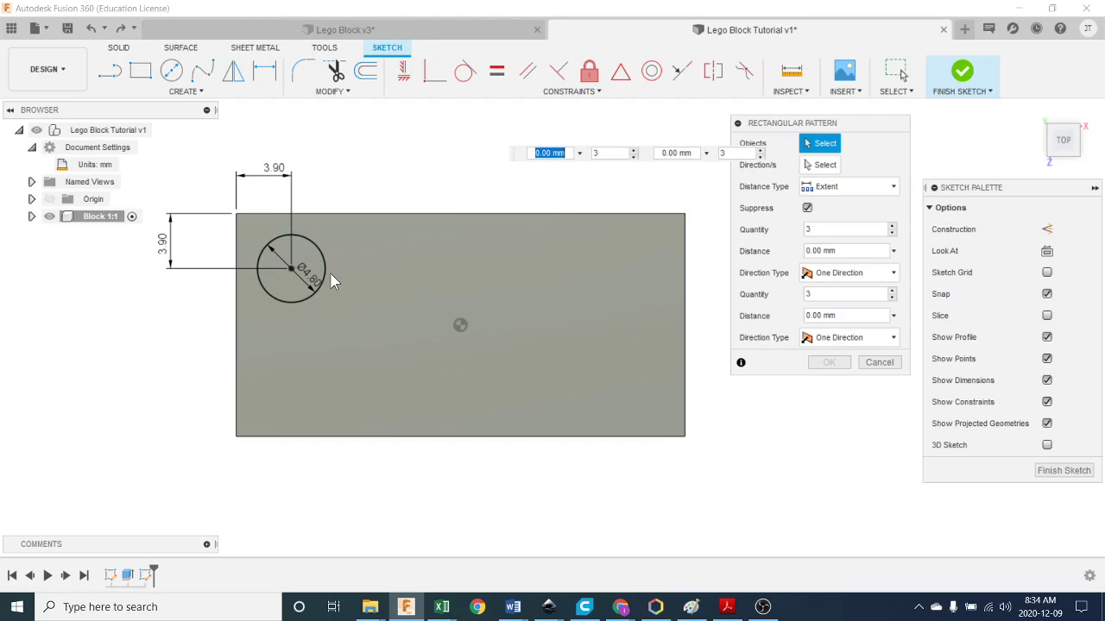
{"action": "left_click", "coordinate": [295, 272]}
{"action": "left_click_drag", "start_coordinate": [278, 270], "coordinate": [460, 268]}
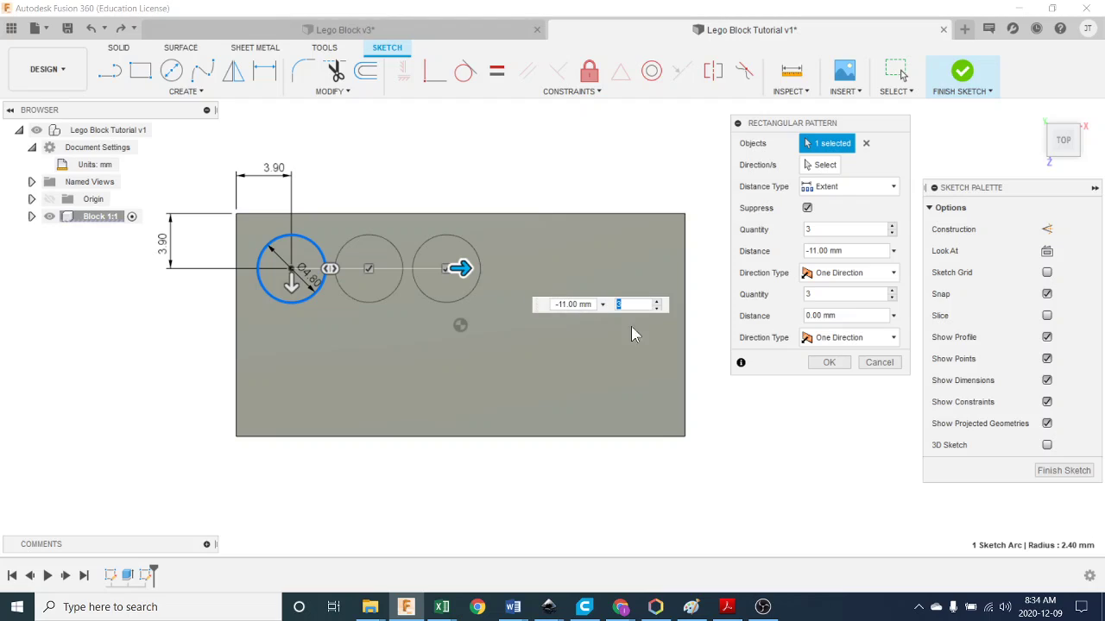
{"action": "left_click", "coordinate": [656, 302]}
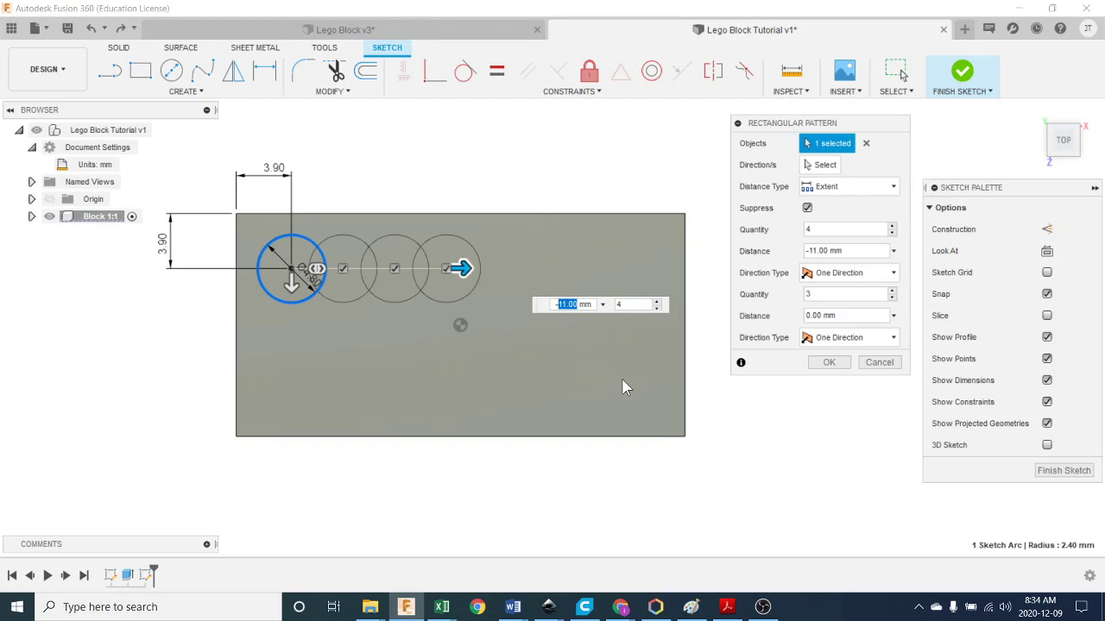
{"action": "type", "text": "-24"}
{"action": "key", "text": "Tab"}
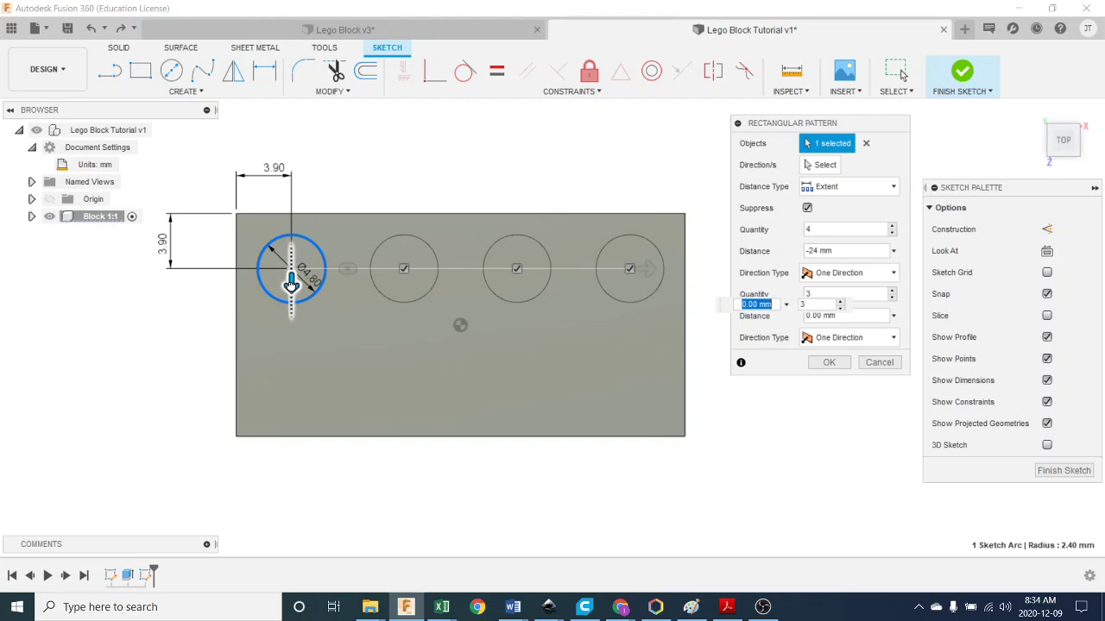
Step: Set the pattern's second direction to 2 instances over 8 mm across the block's width and complete the pattern
{"action": "left_click_drag", "start_coordinate": [291, 283], "coordinate": [291, 380]}
{"action": "left_click", "coordinate": [474, 403]}
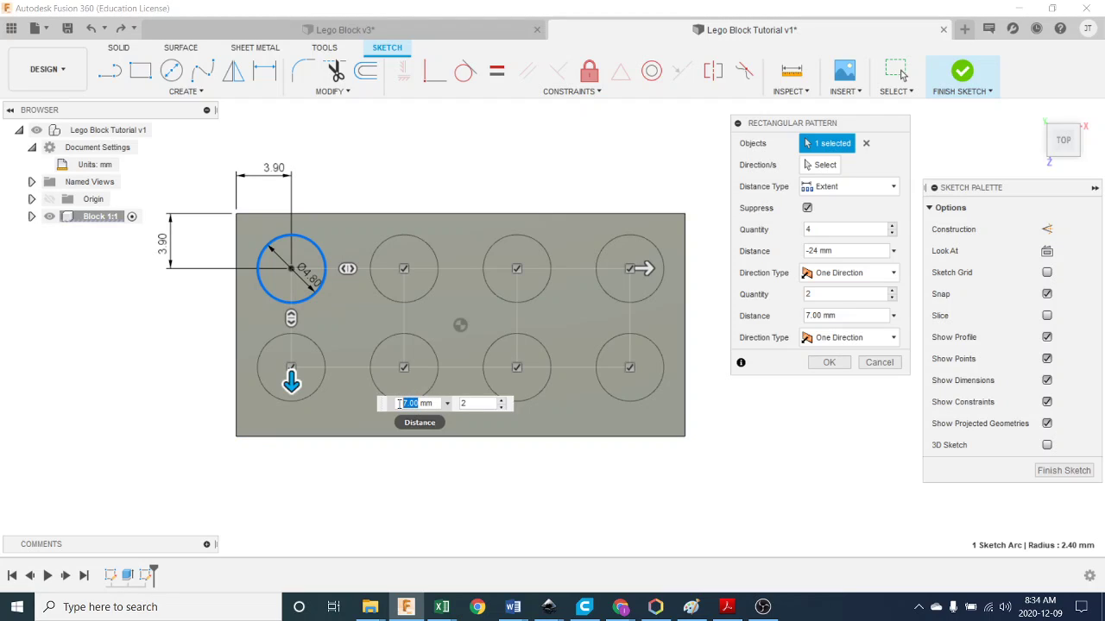
{"action": "type", "text": "8"}
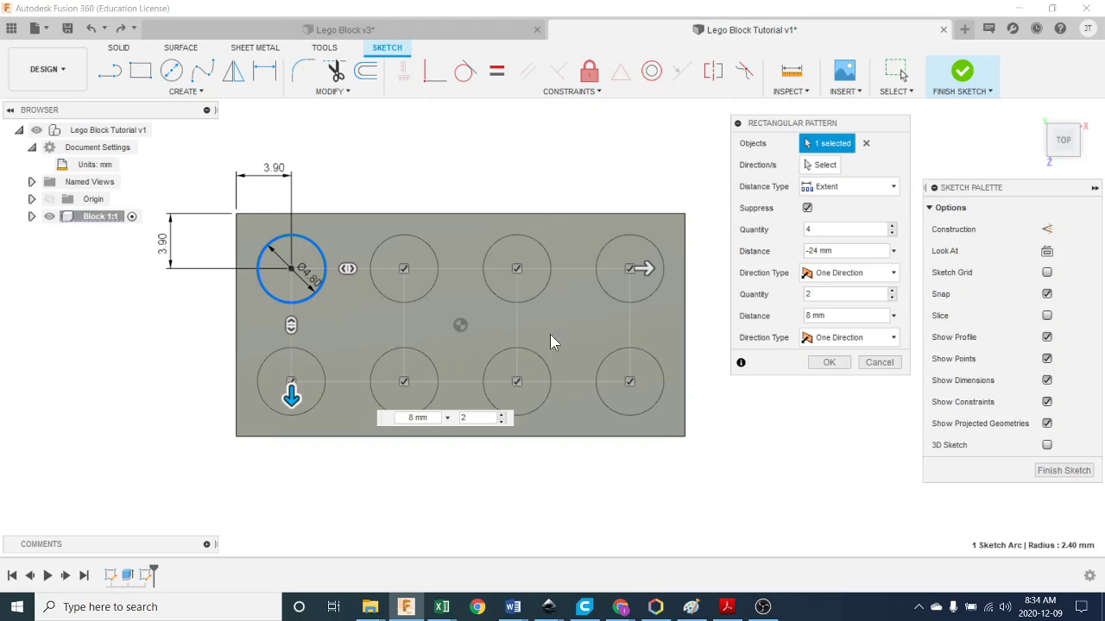
{"action": "left_click", "coordinate": [824, 362]}
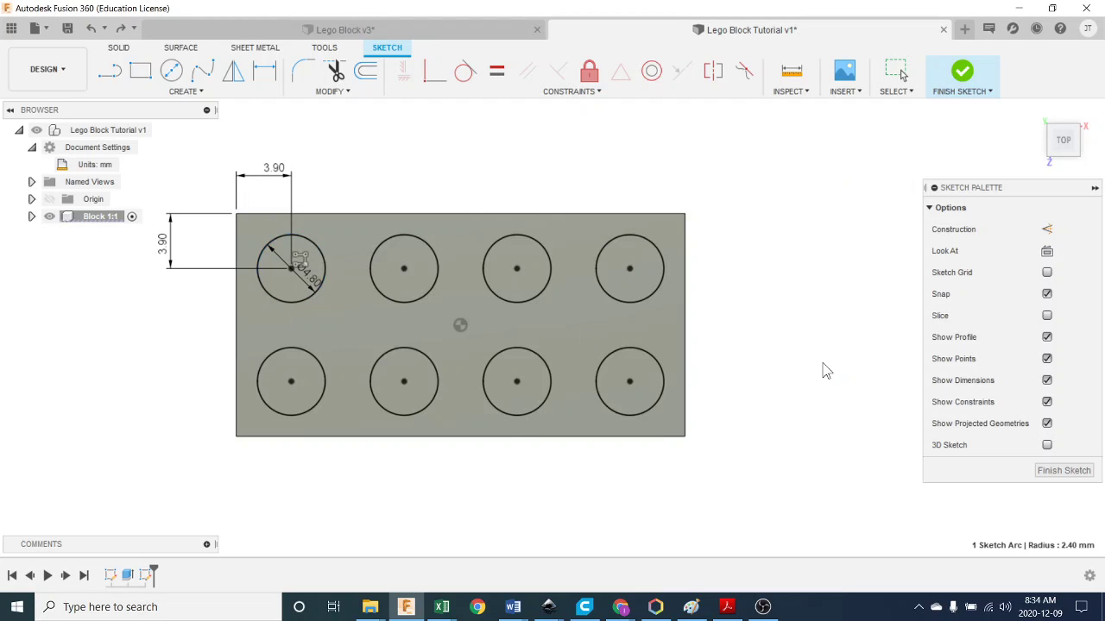
{"action": "middle_click_drag", "start_coordinate": [824, 427], "coordinate": [866, 429]}
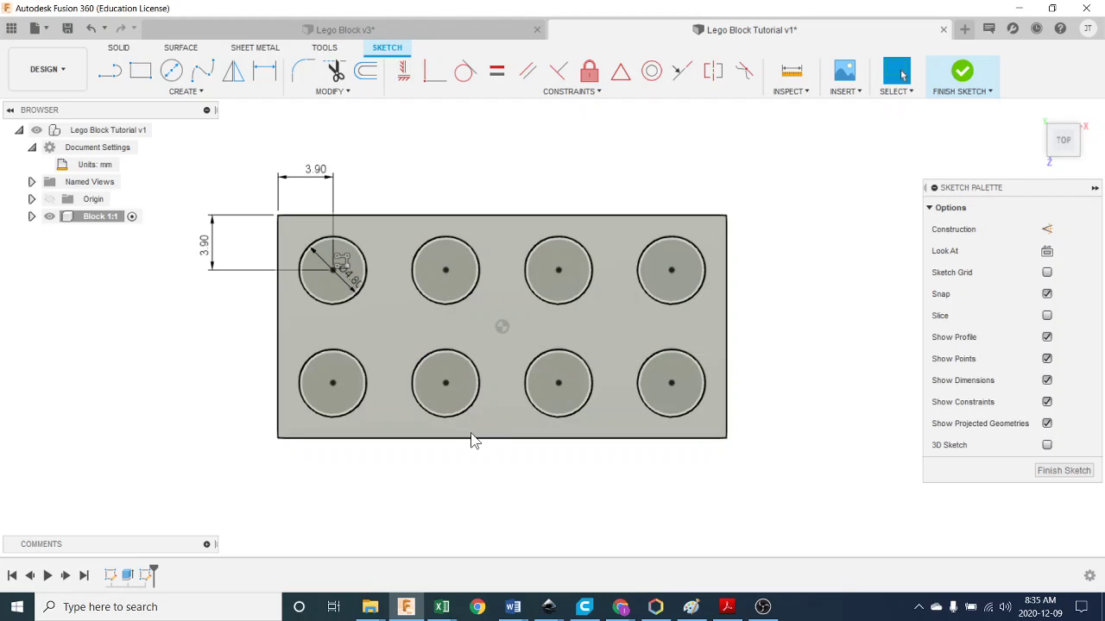
{"action": "left_click", "coordinate": [337, 401]}
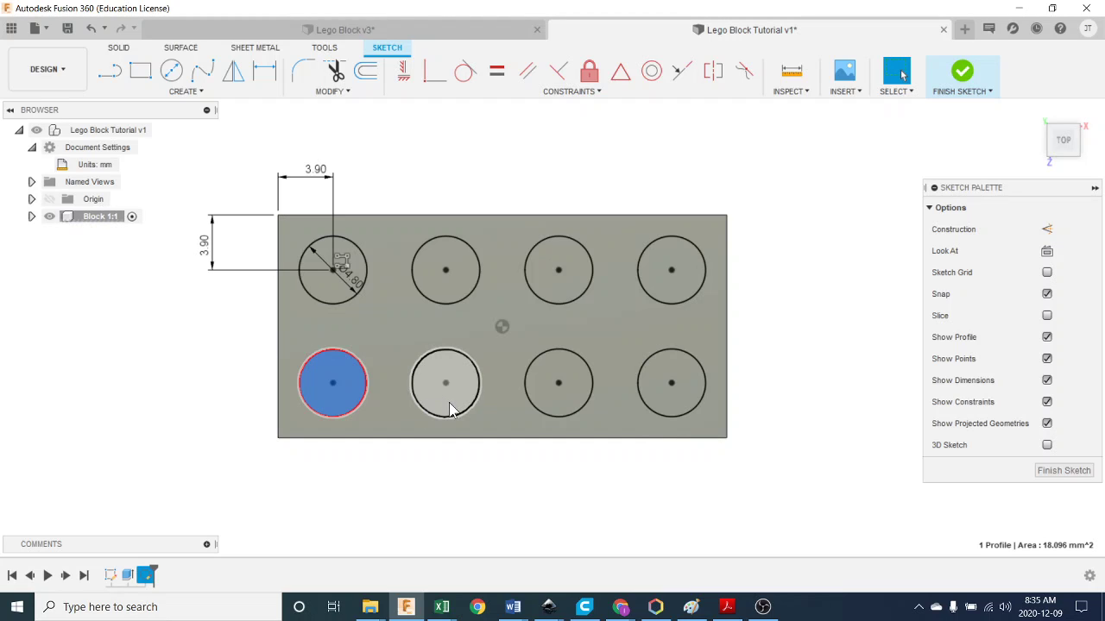
{"action": "left_click", "coordinate": [449, 407], "text": "shift"}
{"action": "left_click", "coordinate": [557, 397], "text": "shift"}
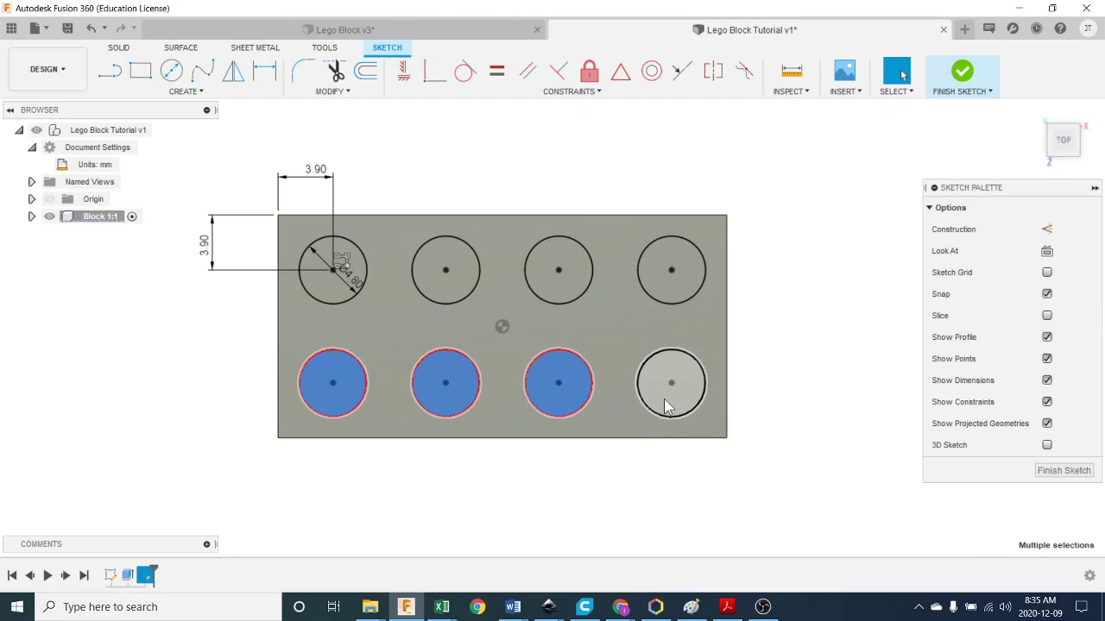
{"action": "left_click", "coordinate": [665, 399], "text": "shift"}
{"action": "left_click", "coordinate": [670, 293], "text": "shift"}
{"action": "left_click", "coordinate": [564, 290], "text": "shift"}
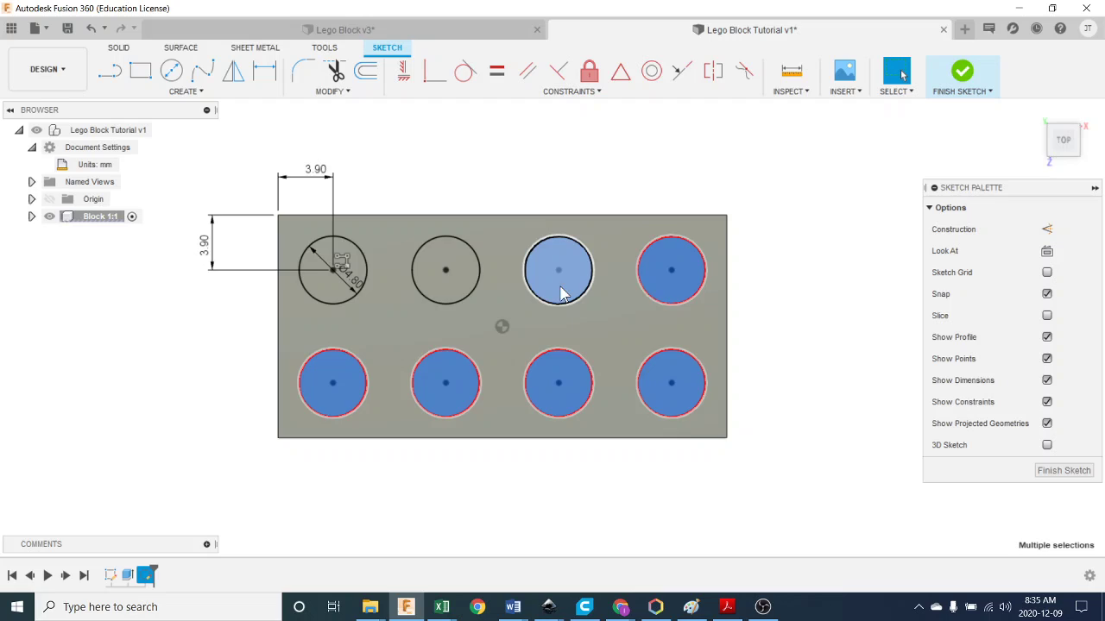
{"action": "left_click", "coordinate": [457, 293], "text": "shift"}
{"action": "left_click", "coordinate": [332, 285], "text": "shift"}
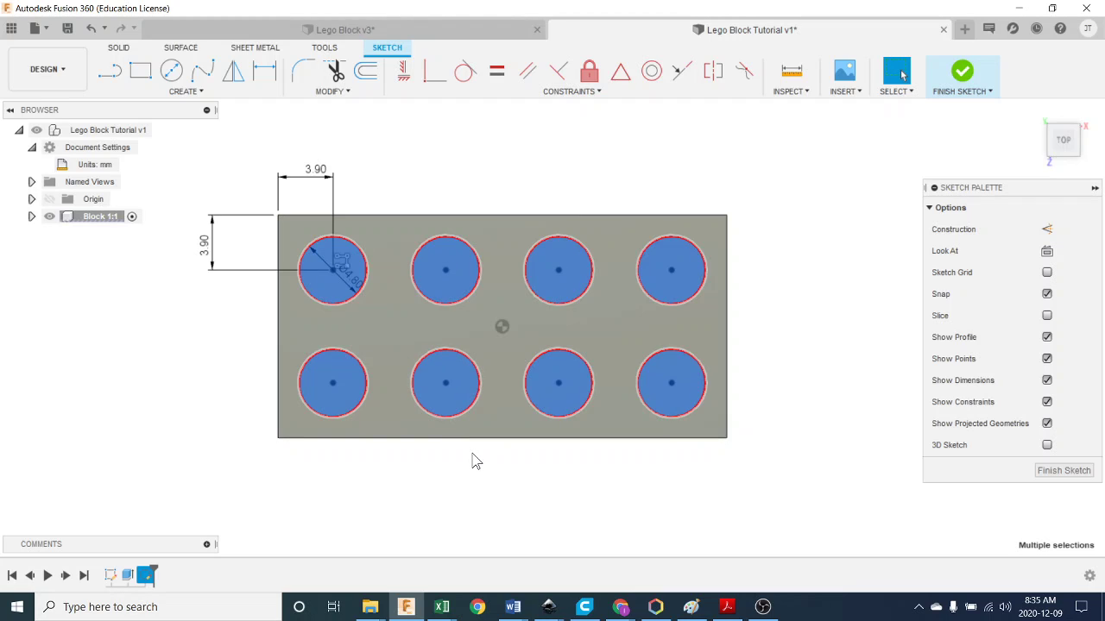
{"action": "key", "text": "e"}
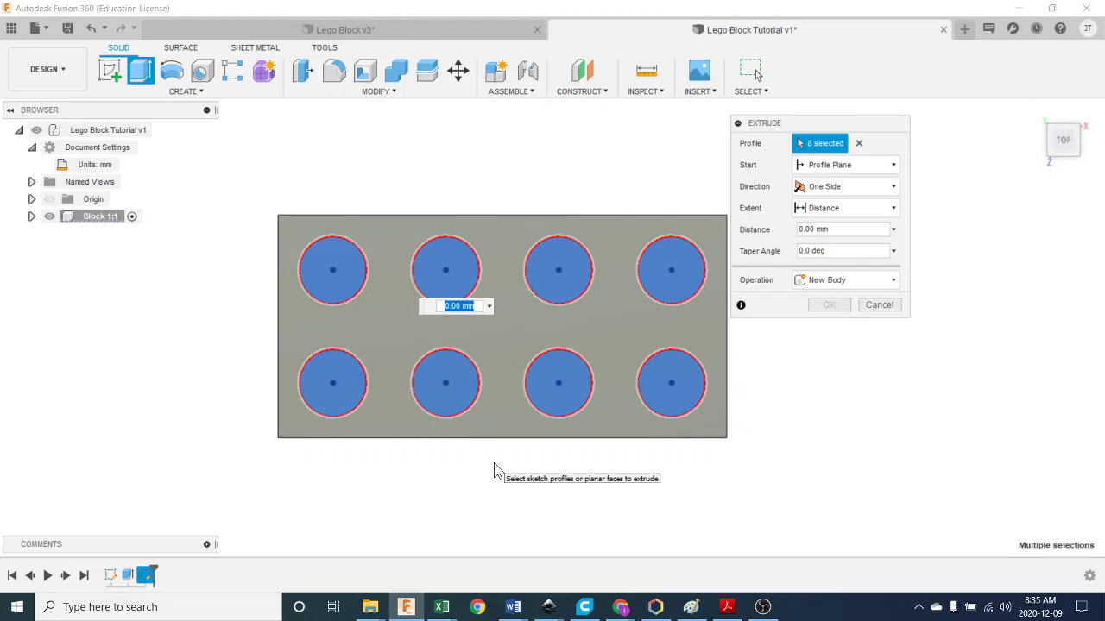
{"action": "left_click", "coordinate": [876, 305]}
Step: Extrude all eight stud circles 1.8 mm upward from the top face, joined to the block
{"action": "key", "text": "e"}
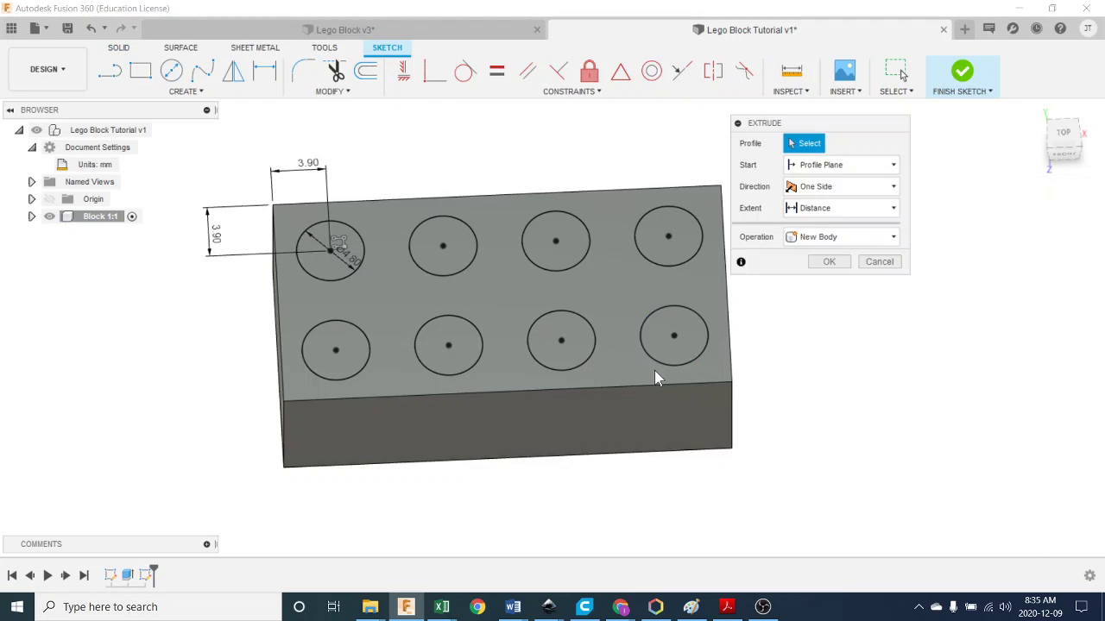
{"action": "left_click", "coordinate": [339, 272]}
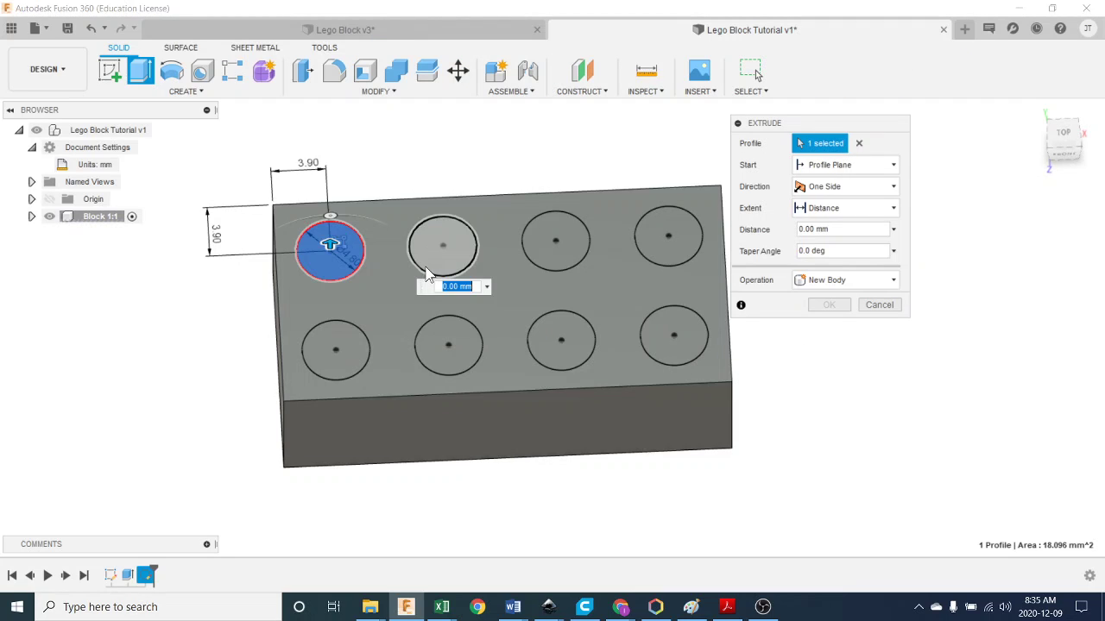
{"action": "left_click", "coordinate": [436, 259]}
{"action": "left_click", "coordinate": [546, 257]}
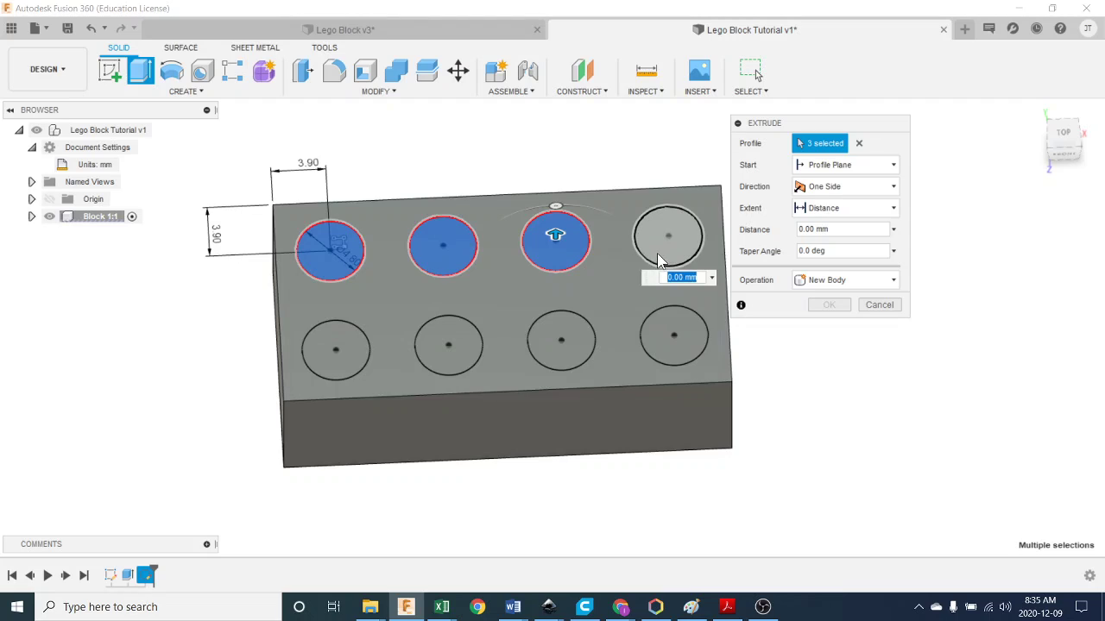
{"action": "left_click", "coordinate": [657, 253]}
{"action": "left_click", "coordinate": [666, 338]}
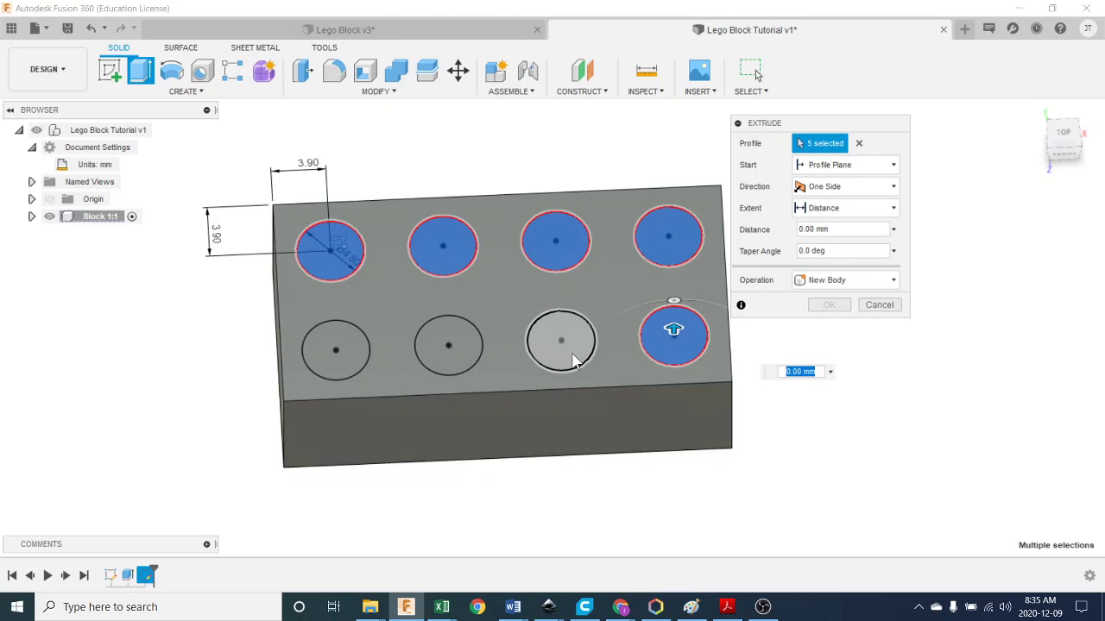
{"action": "left_click", "coordinate": [570, 354]}
{"action": "left_click", "coordinate": [452, 365]}
{"action": "left_click", "coordinate": [336, 350]}
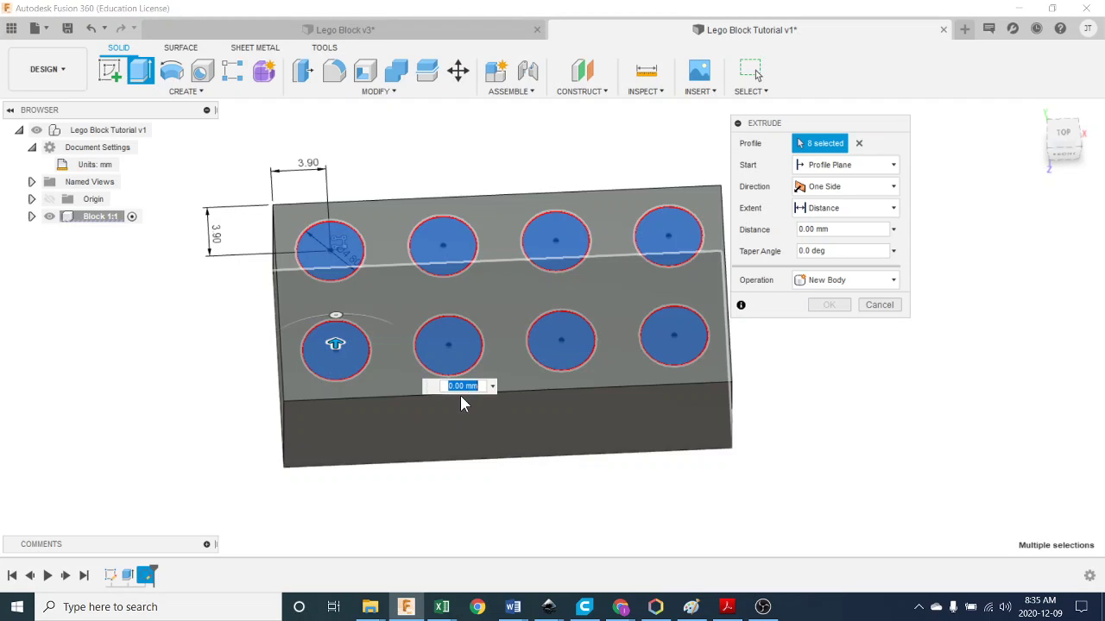
{"action": "middle_click_drag", "start_coordinate": [460, 397], "coordinate": [462, 366], "text": "shift"}
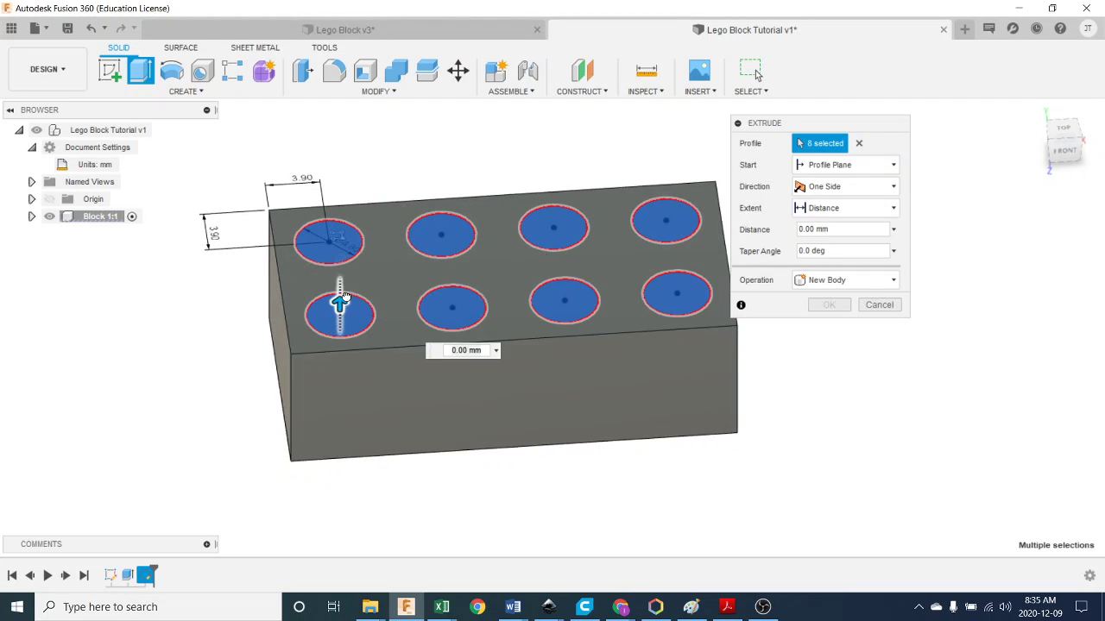
{"action": "left_click_drag", "start_coordinate": [340, 301], "coordinate": [338, 248]}
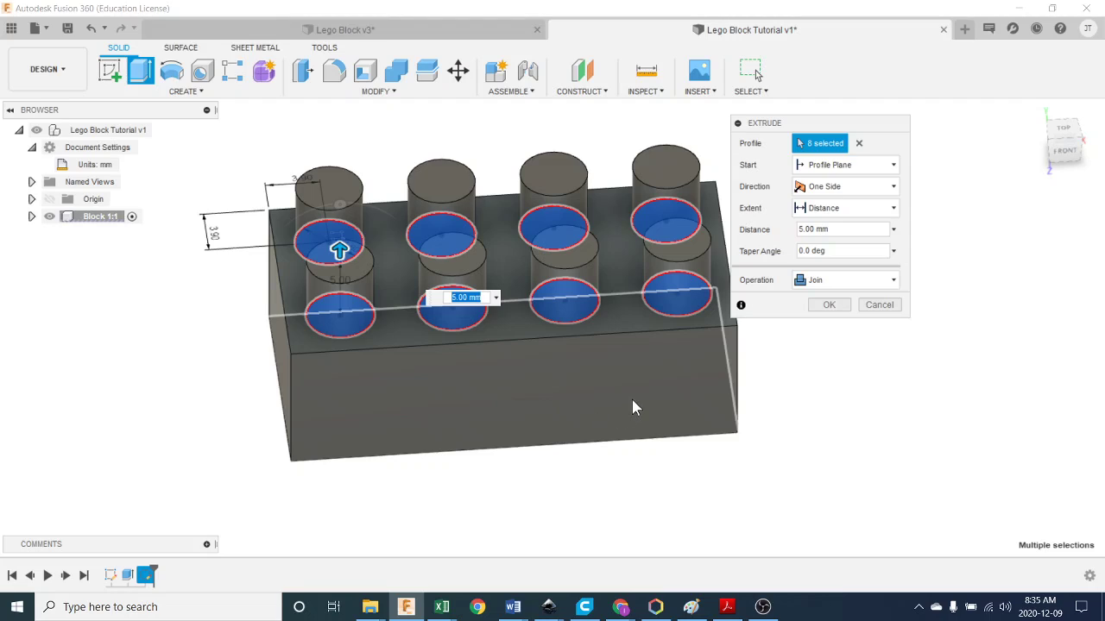
{"action": "type", "text": "1.8"}
{"action": "key", "text": "Return"}
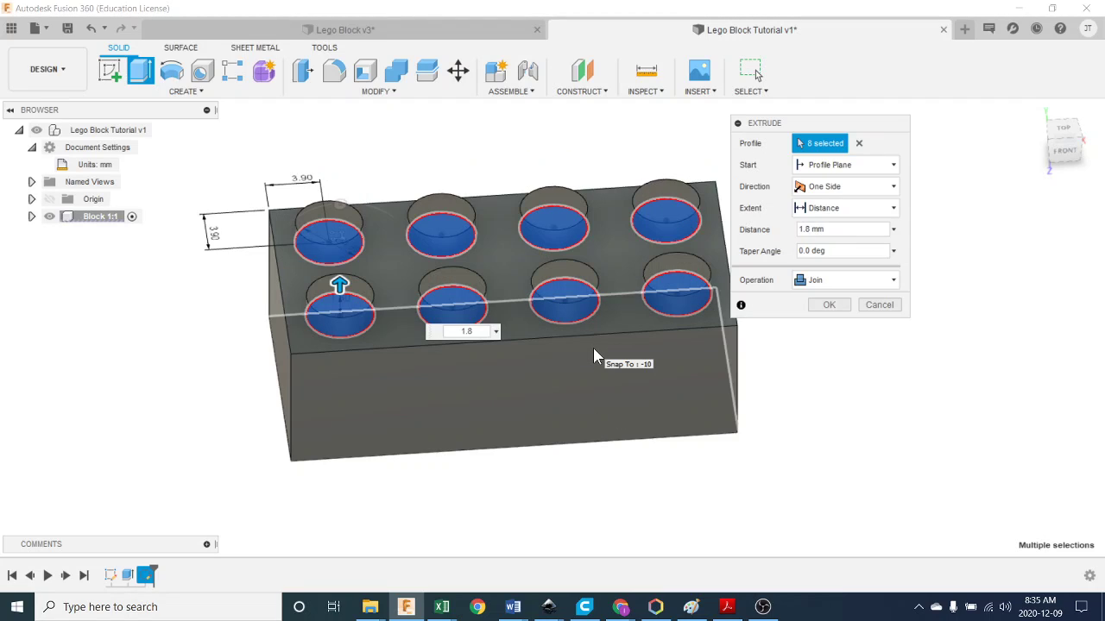
{"action": "middle_click_drag", "start_coordinate": [559, 380], "coordinate": [564, 341], "text": "shift"}
{"action": "key", "text": "Return"}
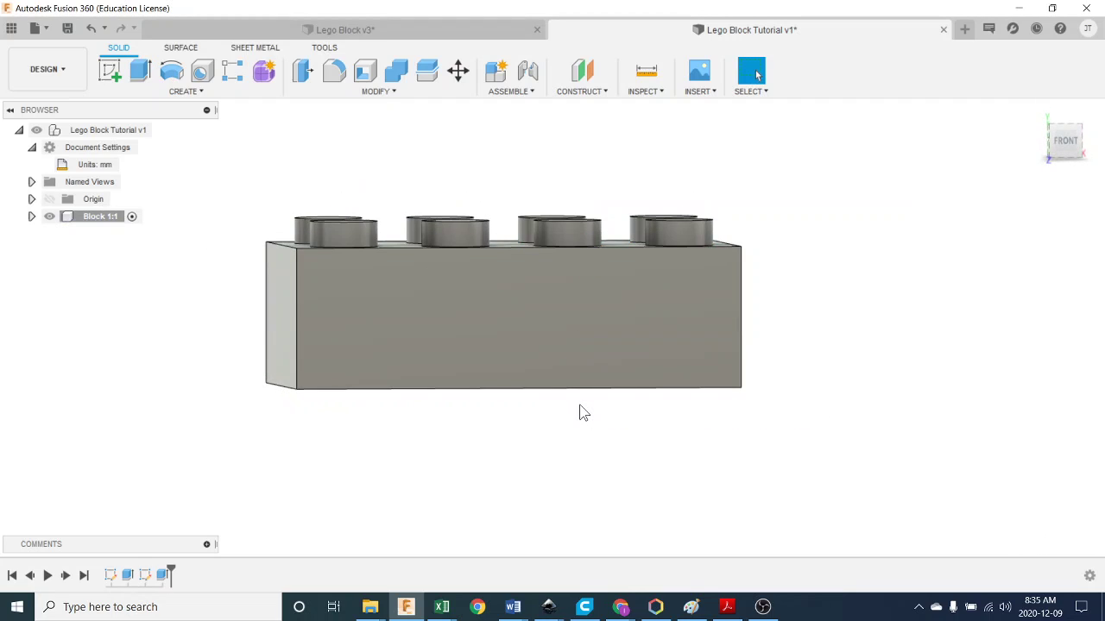
Step: Shell the block from its bottom face with an inside wall thickness of 1.2 mm
{"action": "middle_click_drag", "start_coordinate": [563, 436], "coordinate": [563, 399], "text": "shift"}
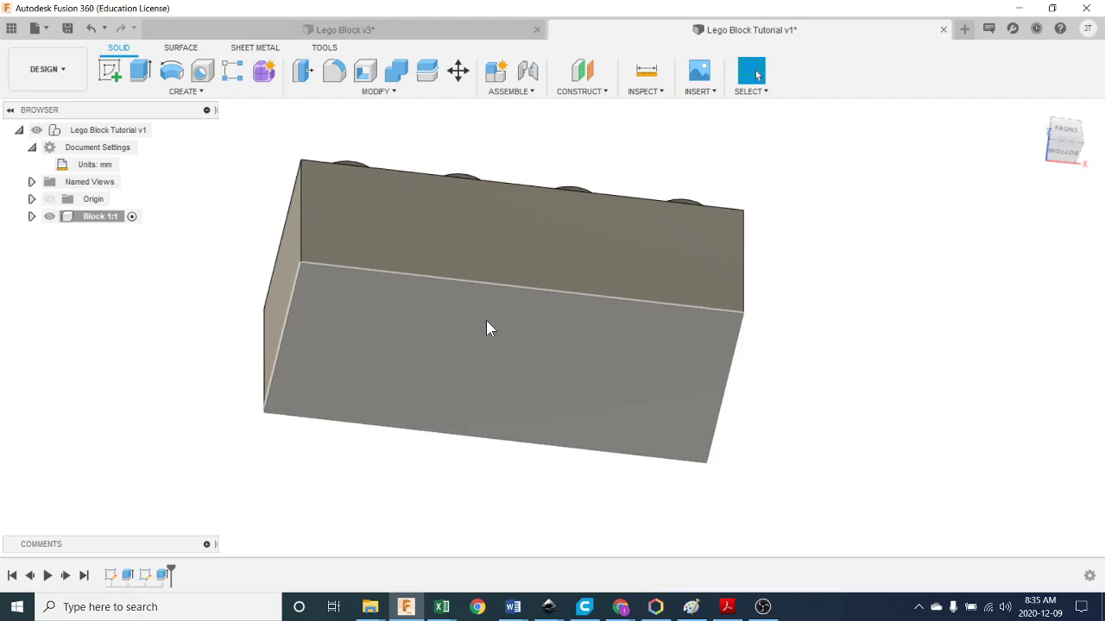
{"action": "left_click", "coordinate": [390, 92]}
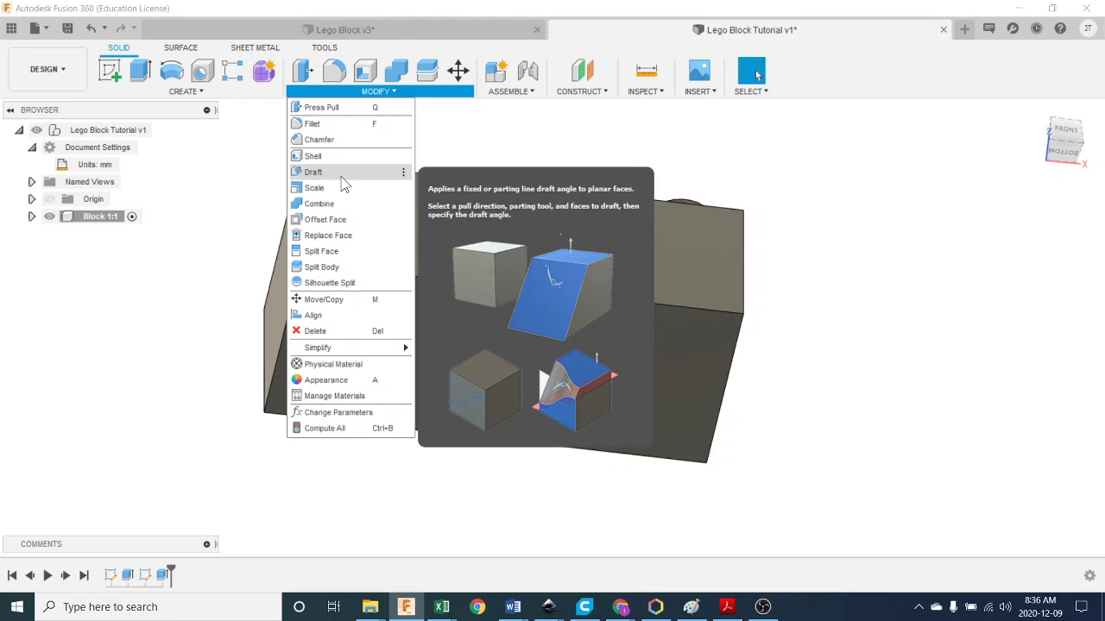
{"action": "left_click", "coordinate": [346, 156]}
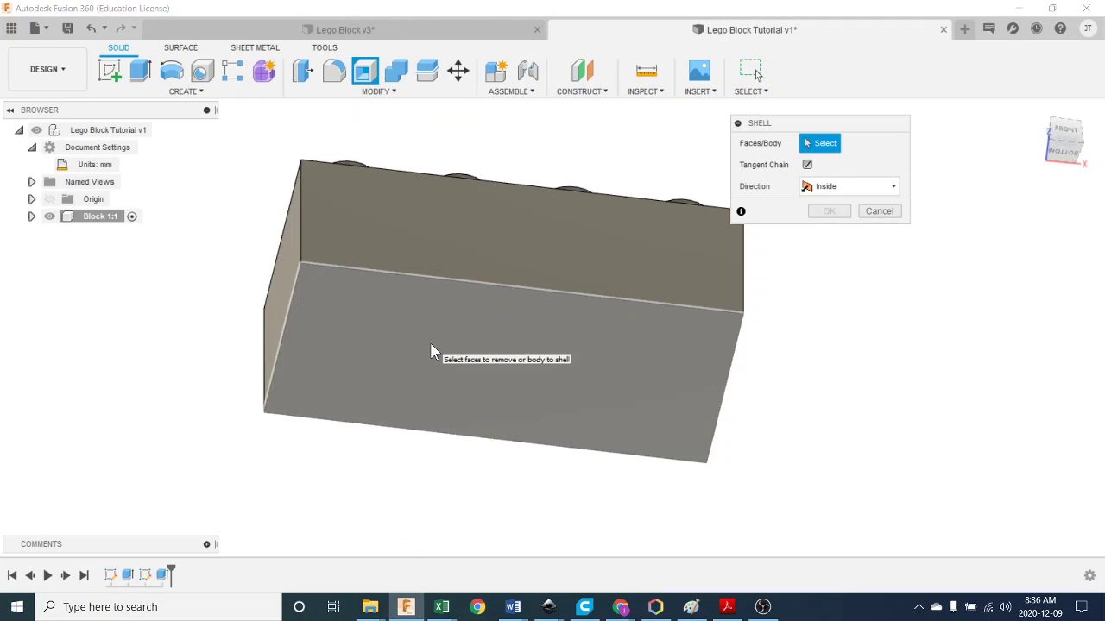
{"action": "left_click", "coordinate": [430, 343]}
{"action": "left_click_drag", "start_coordinate": [413, 422], "coordinate": [415, 394]}
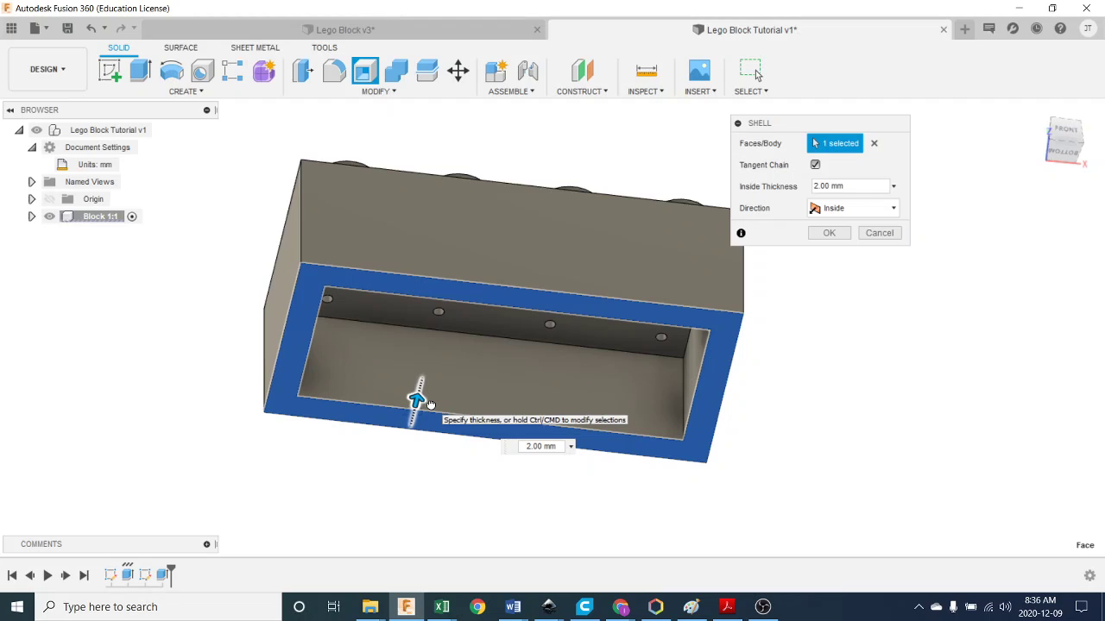
{"action": "middle_click_drag", "start_coordinate": [458, 512], "coordinate": [466, 501], "text": "shift"}
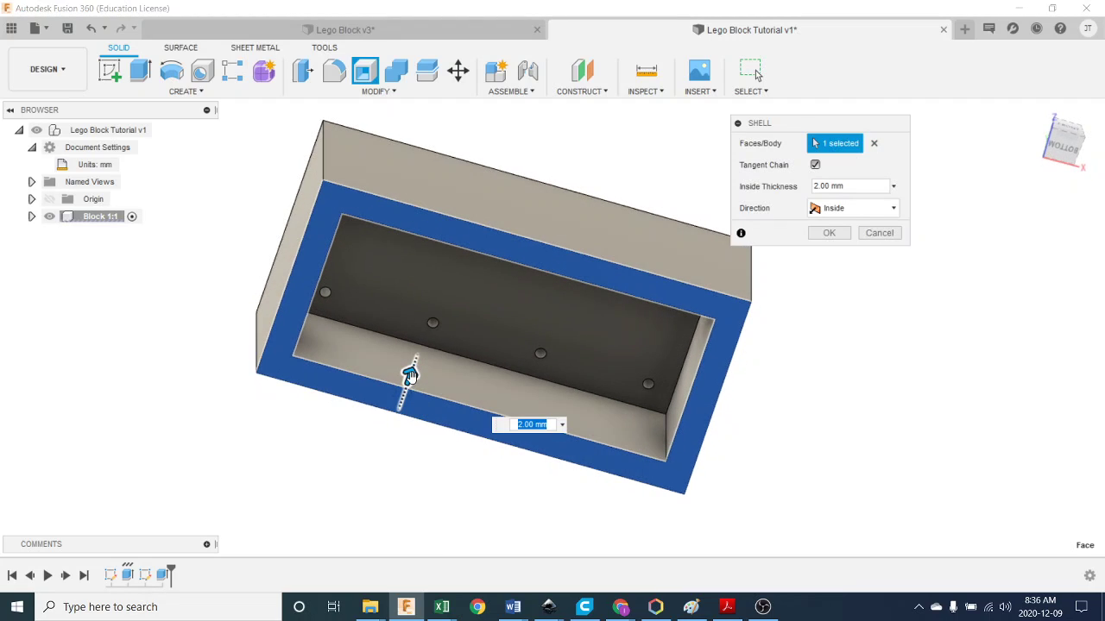
{"action": "left_click_drag", "start_coordinate": [410, 373], "coordinate": [405, 389]}
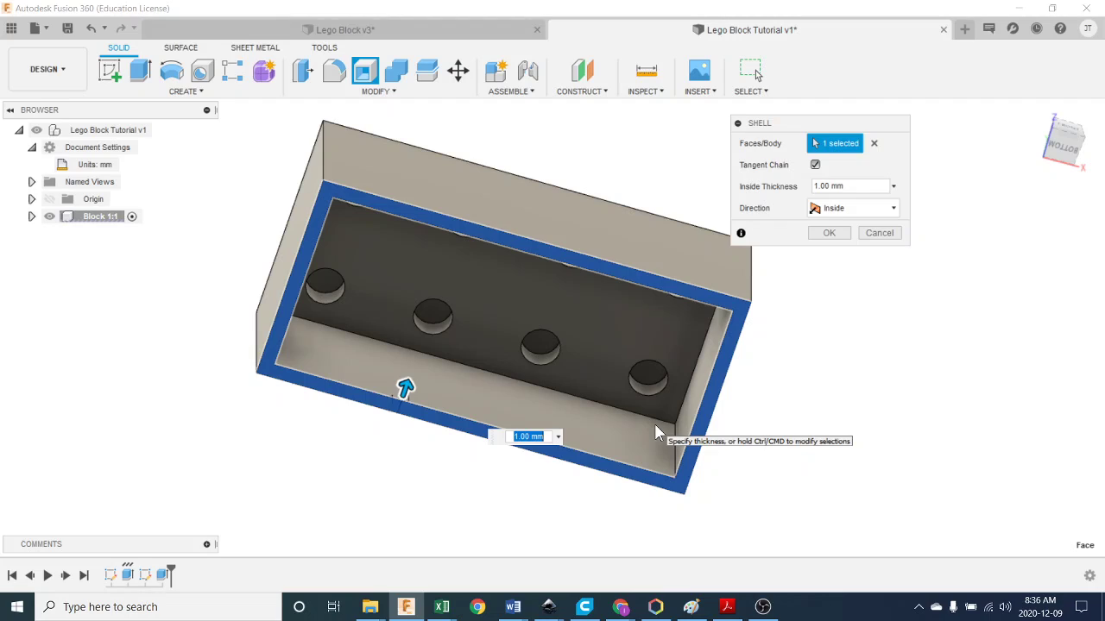
{"action": "type", "text": "1.2"}
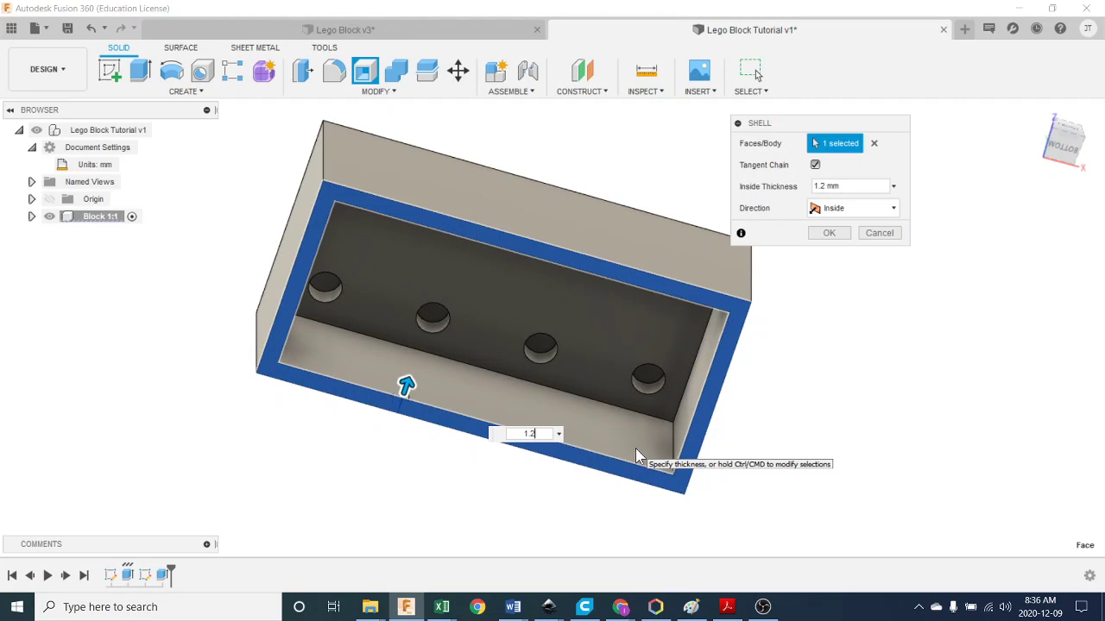
{"action": "key", "text": "Return"}
Step: Examine the shelled block and the finished underside in the Lego Block v3 design, and return to Lego Block Tutorial
{"action": "middle_click_drag", "start_coordinate": [603, 436], "coordinate": [594, 405], "text": "shift"}
{"action": "middle_click_drag", "start_coordinate": [510, 312], "coordinate": [403, 99], "text": "shift"}
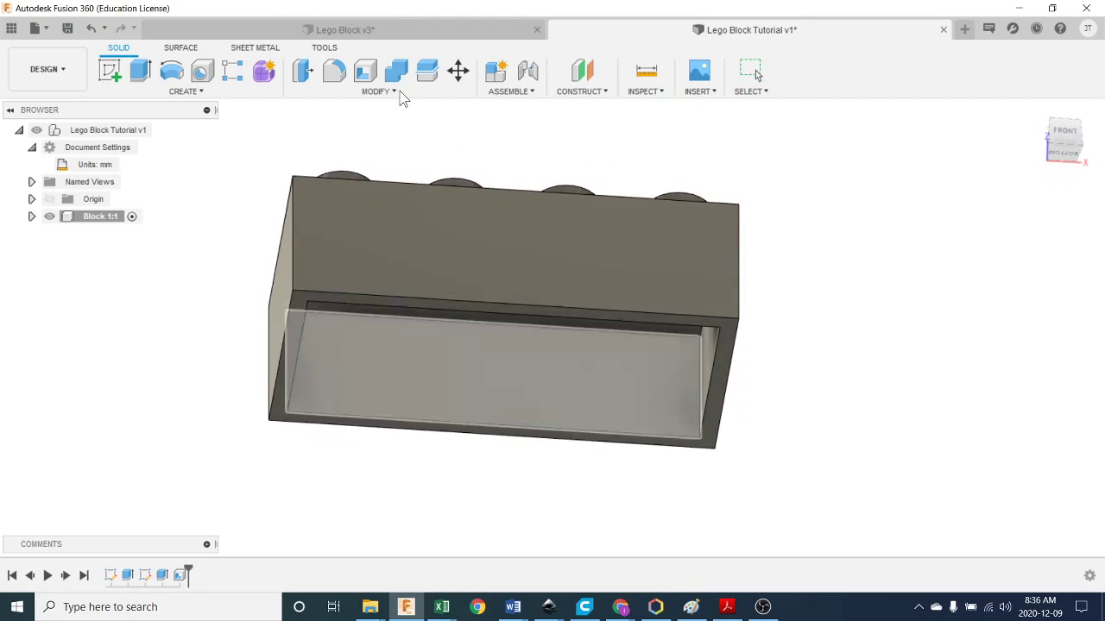
{"action": "left_click", "coordinate": [344, 29]}
{"action": "middle_click_drag", "start_coordinate": [465, 363], "coordinate": [506, 361], "text": "shift"}
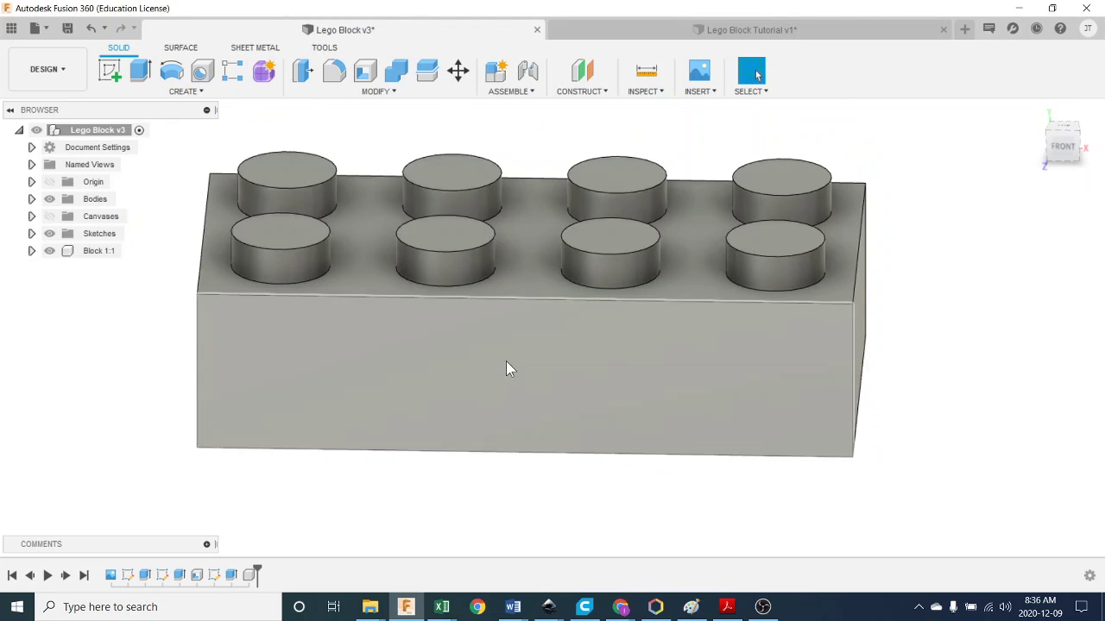
{"action": "middle_click_drag", "start_coordinate": [566, 382], "coordinate": [512, 418], "text": "shift"}
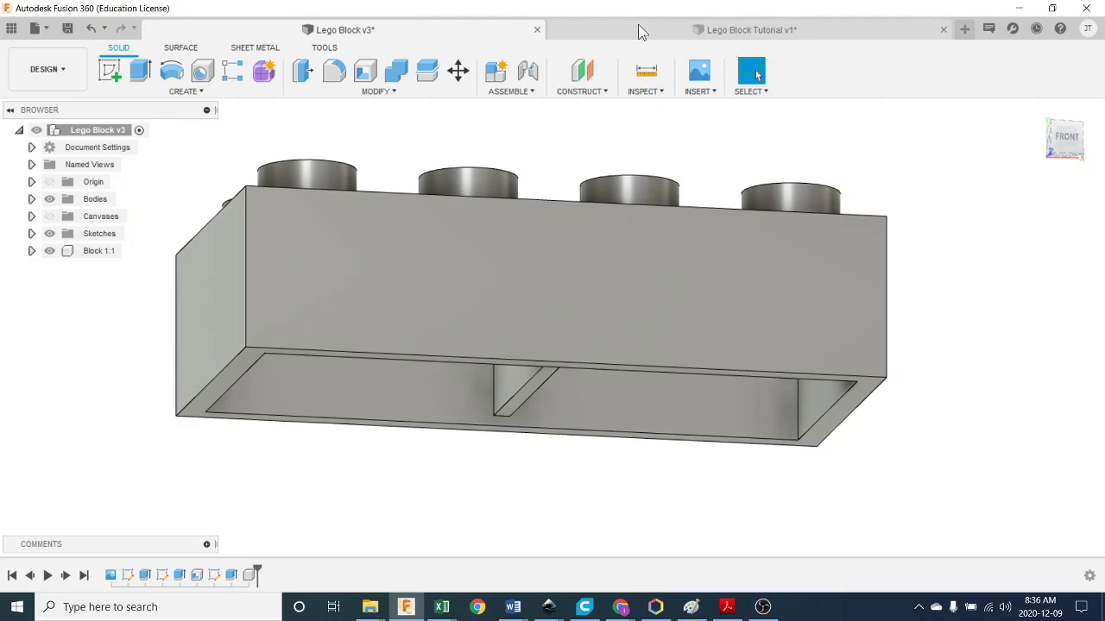
{"action": "left_click", "coordinate": [639, 27]}
Step: Start a sketch on the cavity's inner face and draw a line across its width between the midpoints of the two long edges
{"action": "middle_click_drag", "start_coordinate": [614, 110], "coordinate": [507, 256], "text": "shift"}
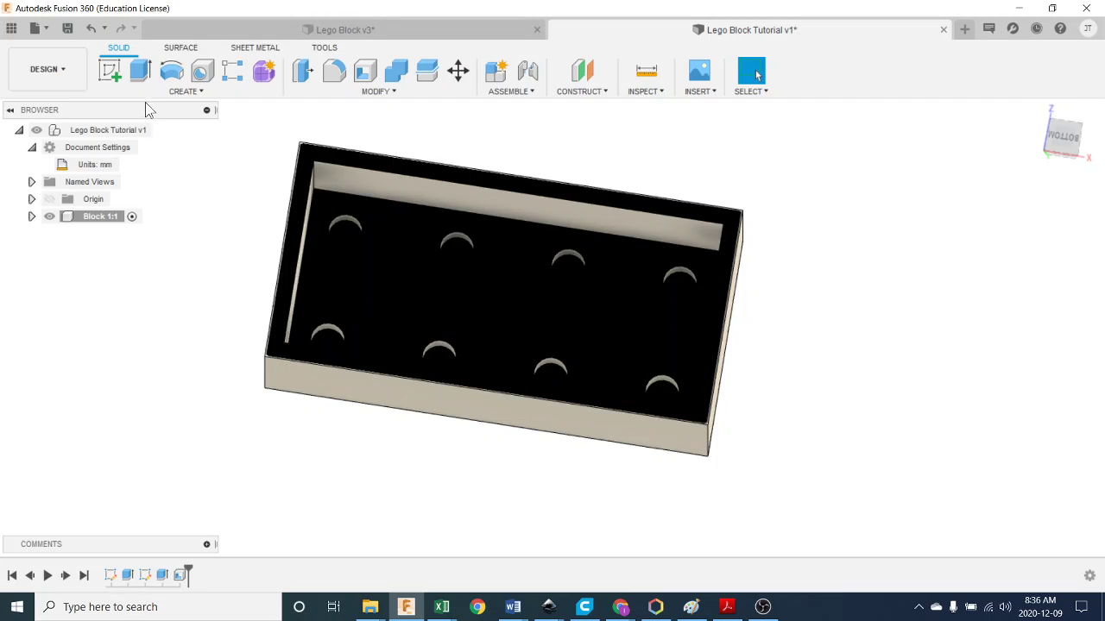
{"action": "left_click", "coordinate": [110, 71]}
{"action": "left_click", "coordinate": [492, 310]}
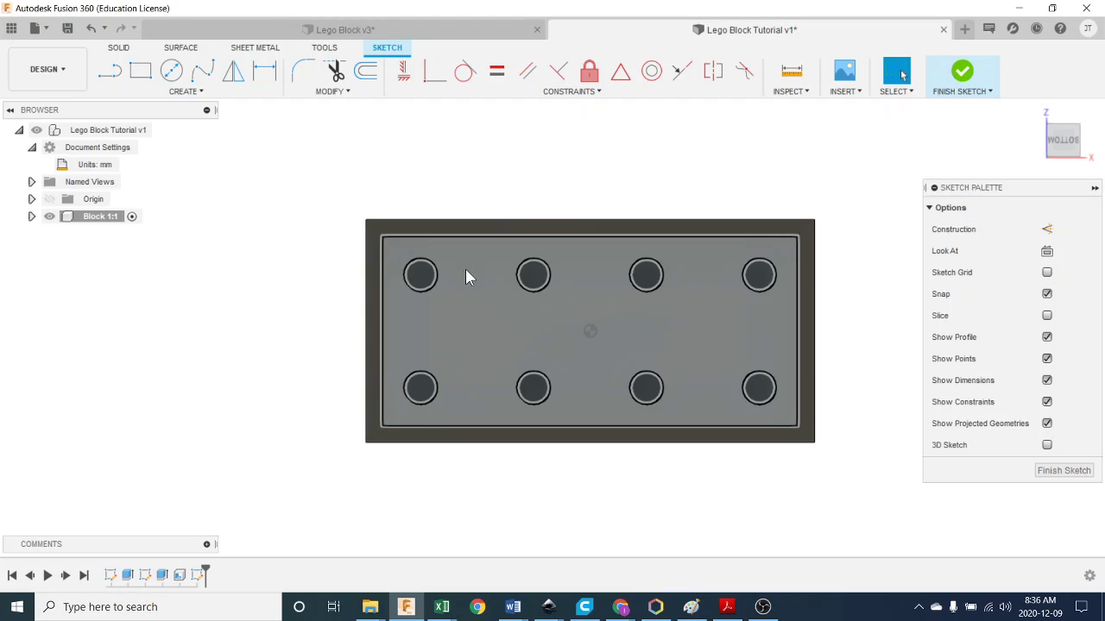
{"action": "left_click", "coordinate": [112, 73]}
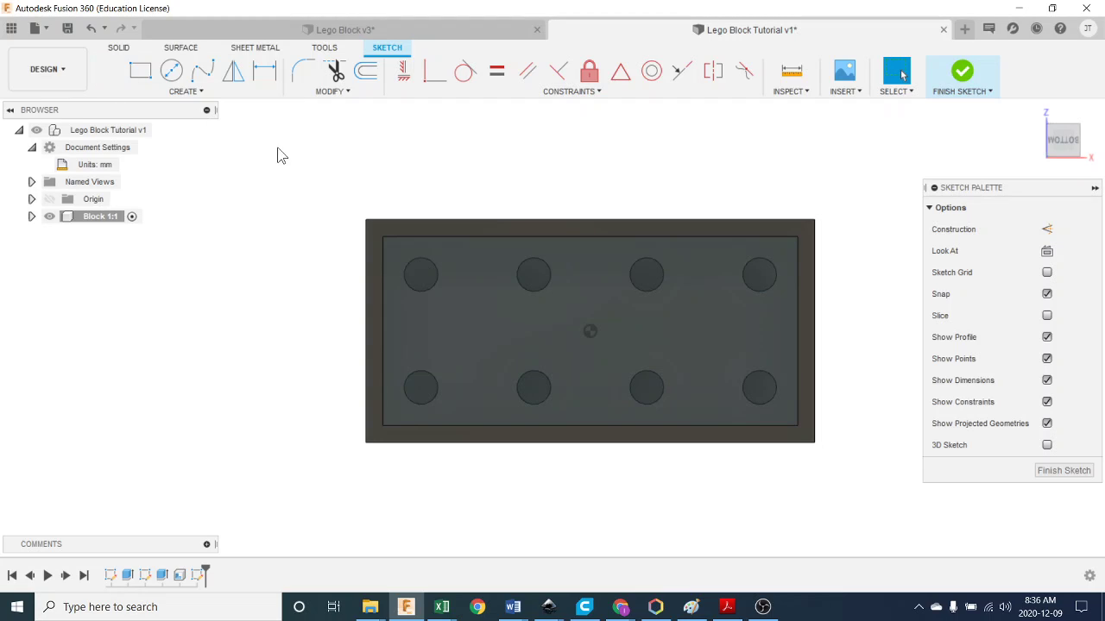
{"action": "left_click", "coordinate": [593, 237]}
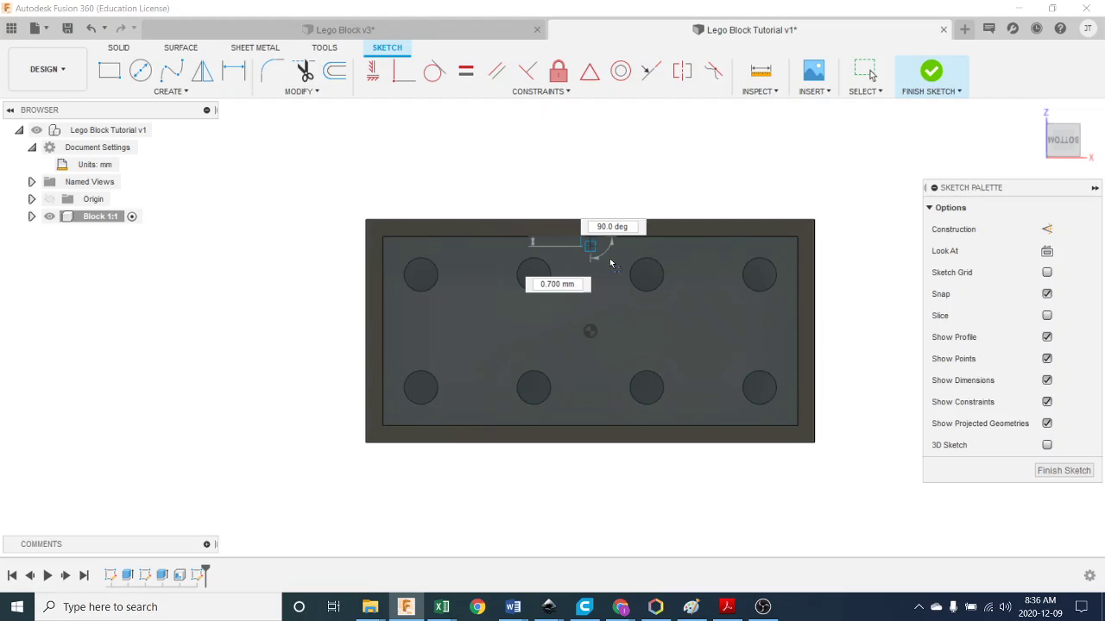
{"action": "left_click", "coordinate": [585, 428]}
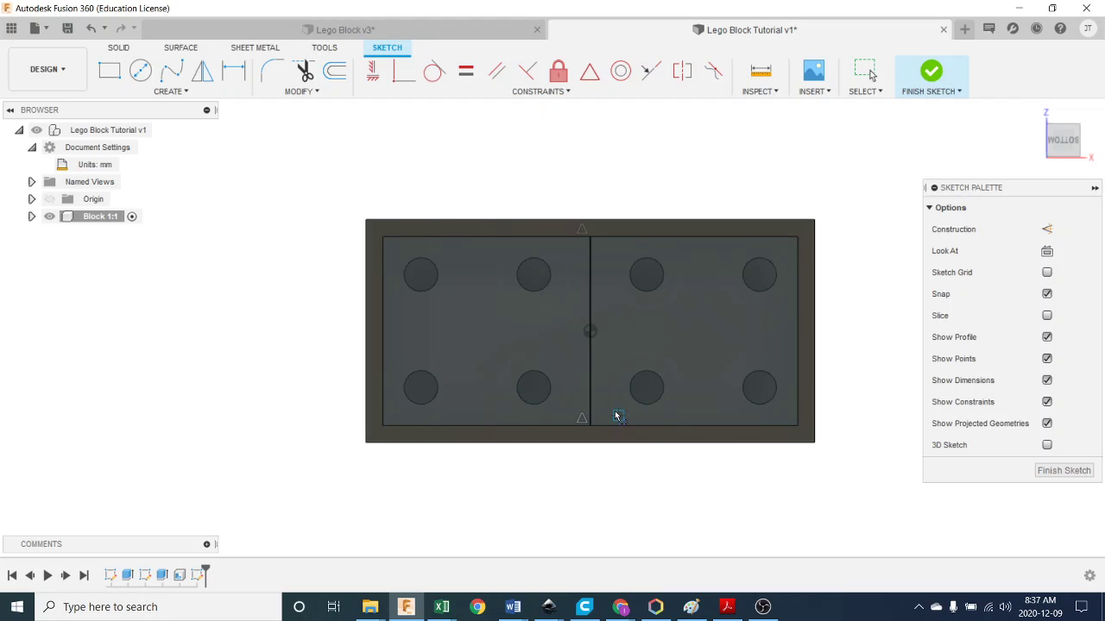
{"action": "key", "text": "Escape"}
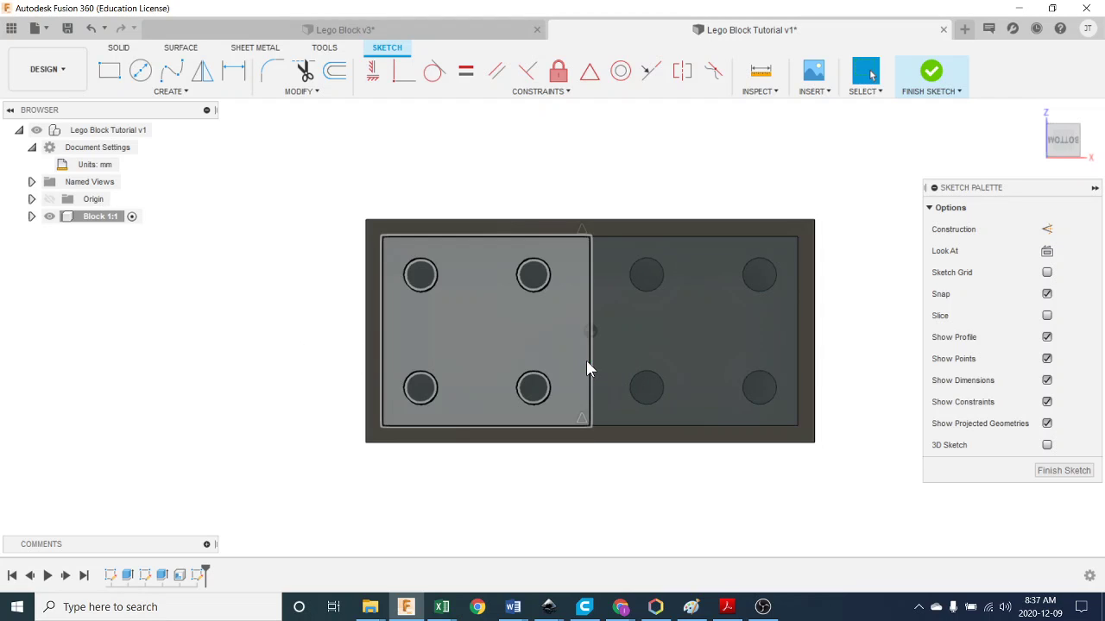
Step: Convert the line across the middle of the cavity to a construction line
{"action": "left_click", "coordinate": [589, 375]}
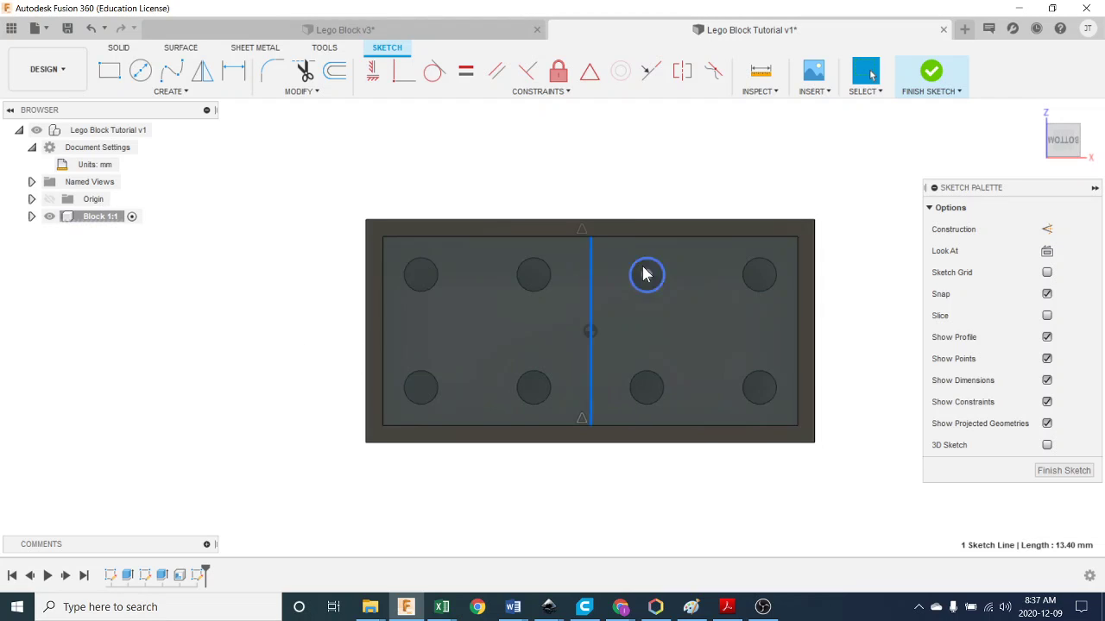
{"action": "scroll", "coordinate": [624, 361], "scroll_direction": "up", "scroll_amount": 4}
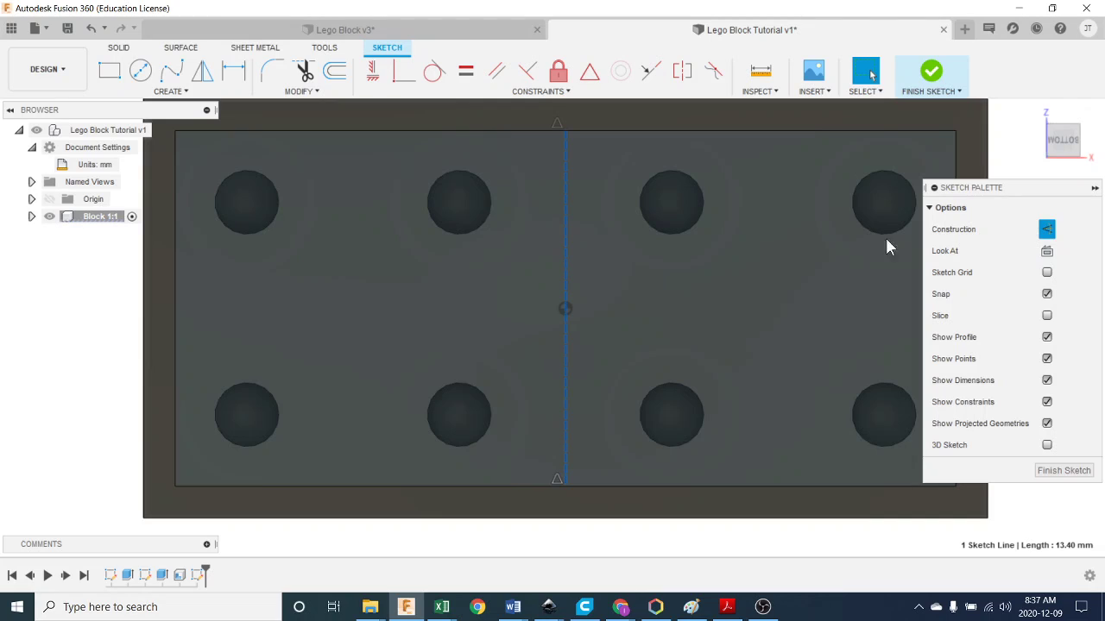
{"action": "key", "text": "Escape"}
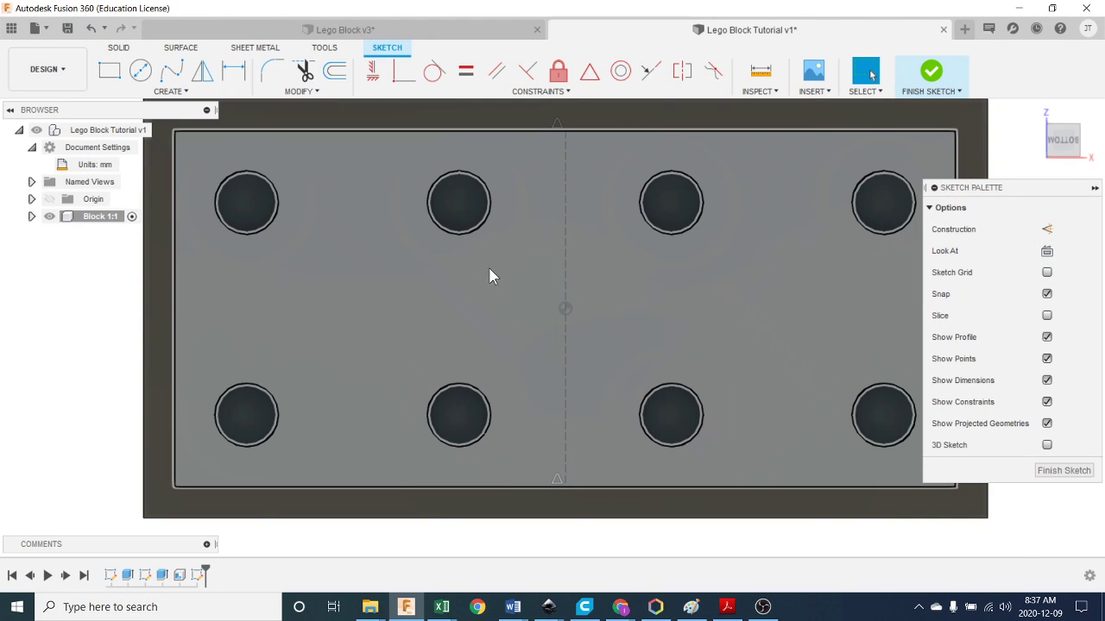
{"action": "scroll", "coordinate": [492, 279], "scroll_direction": "down", "scroll_amount": 2}
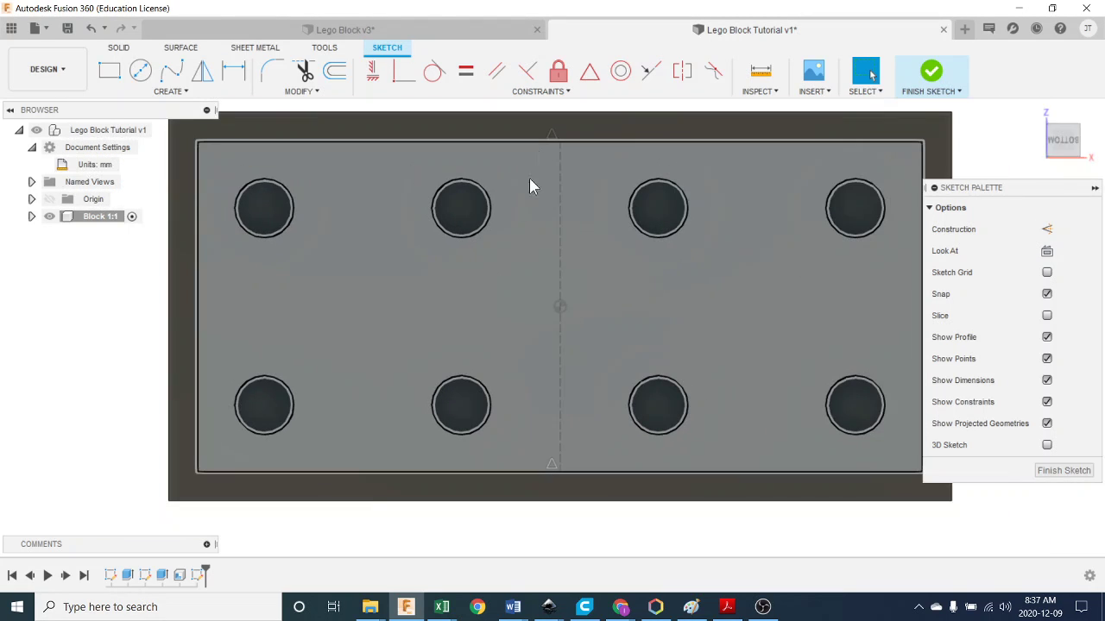
Step: Offset the construction centreline by 0.8/2 mm toward one short end of the block
{"action": "key", "text": "s"}
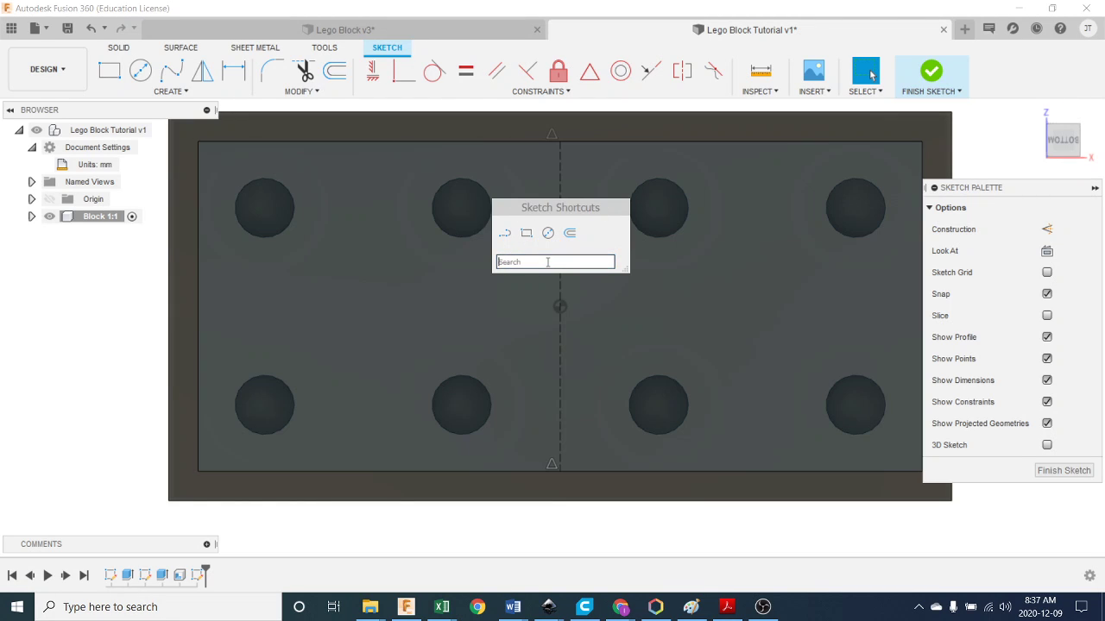
{"action": "type", "text": "off"}
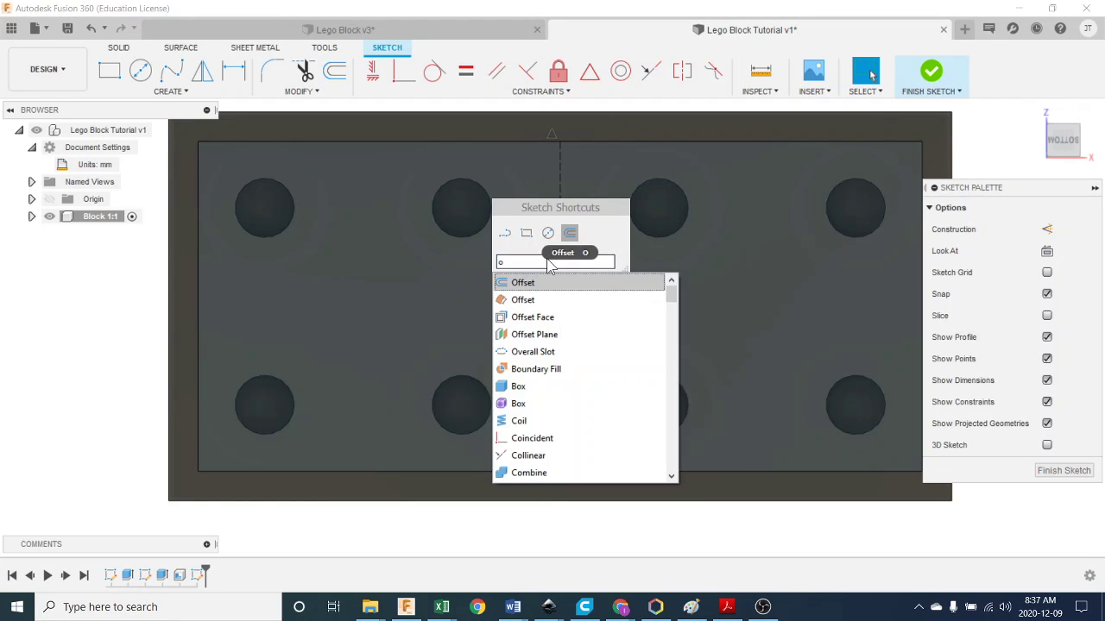
{"action": "left_click", "coordinate": [554, 284]}
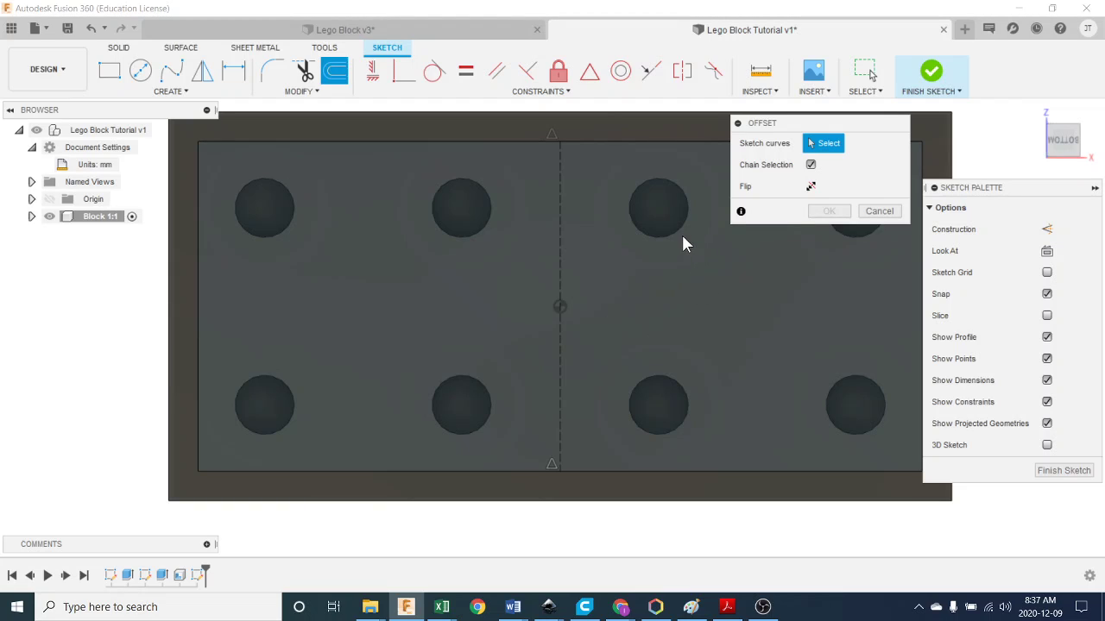
{"action": "left_click", "coordinate": [561, 281]}
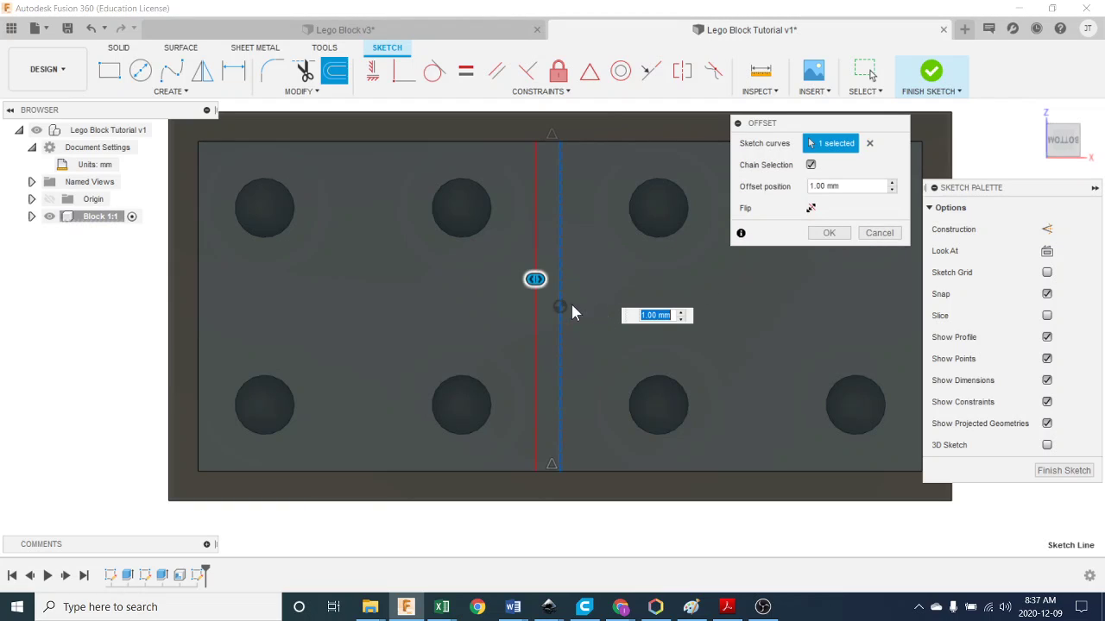
{"action": "left_click_drag", "start_coordinate": [539, 281], "coordinate": [528, 281]}
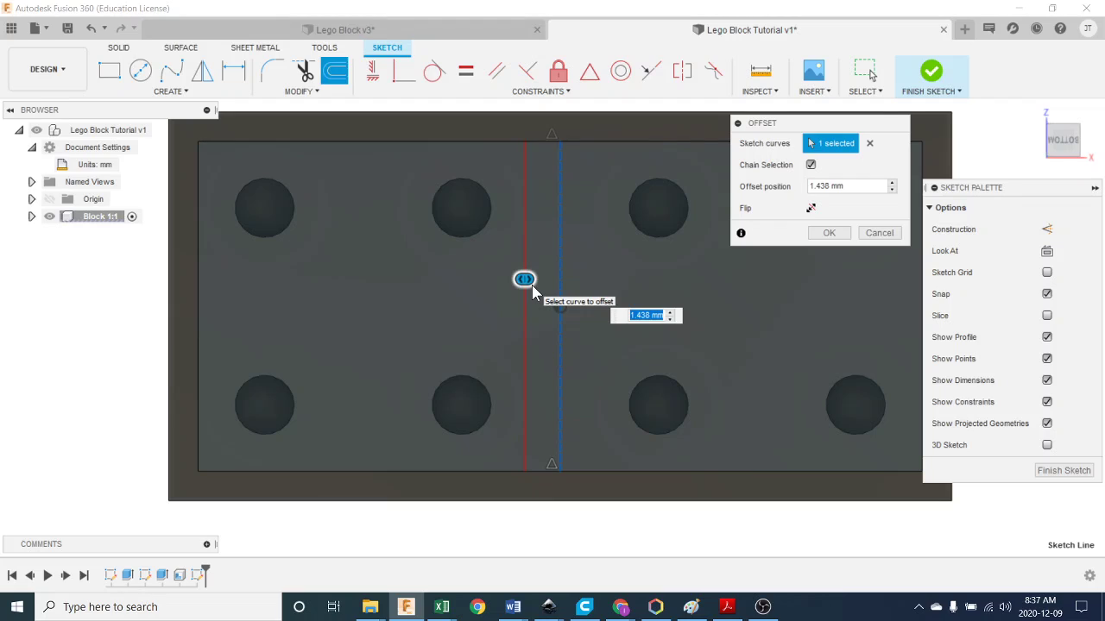
{"action": "type", "text": ".4"}
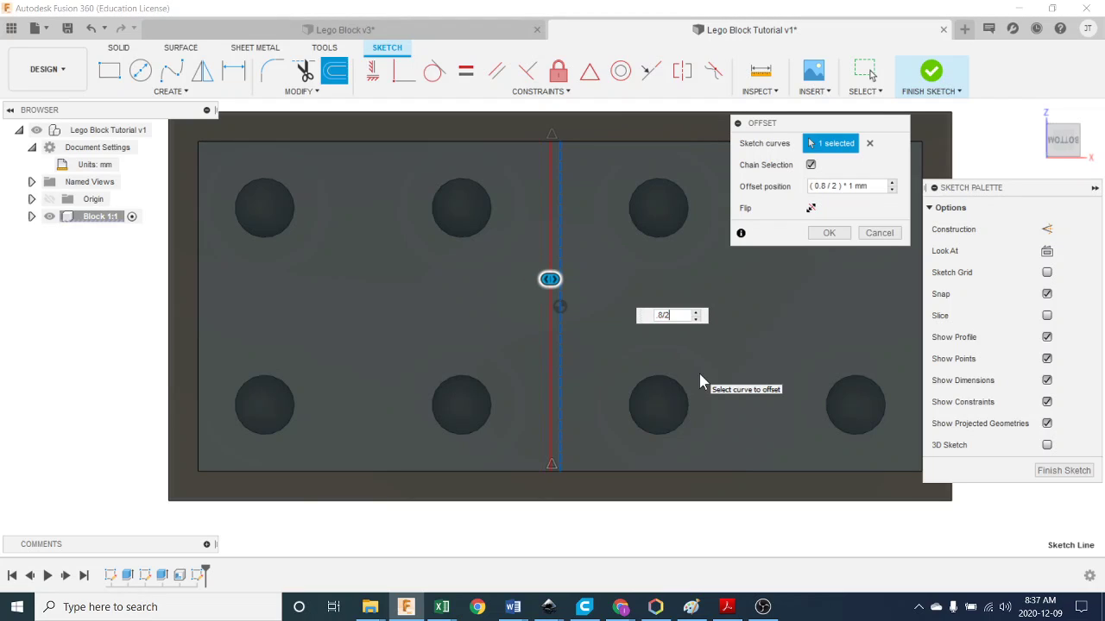
{"action": "key", "text": "Return"}
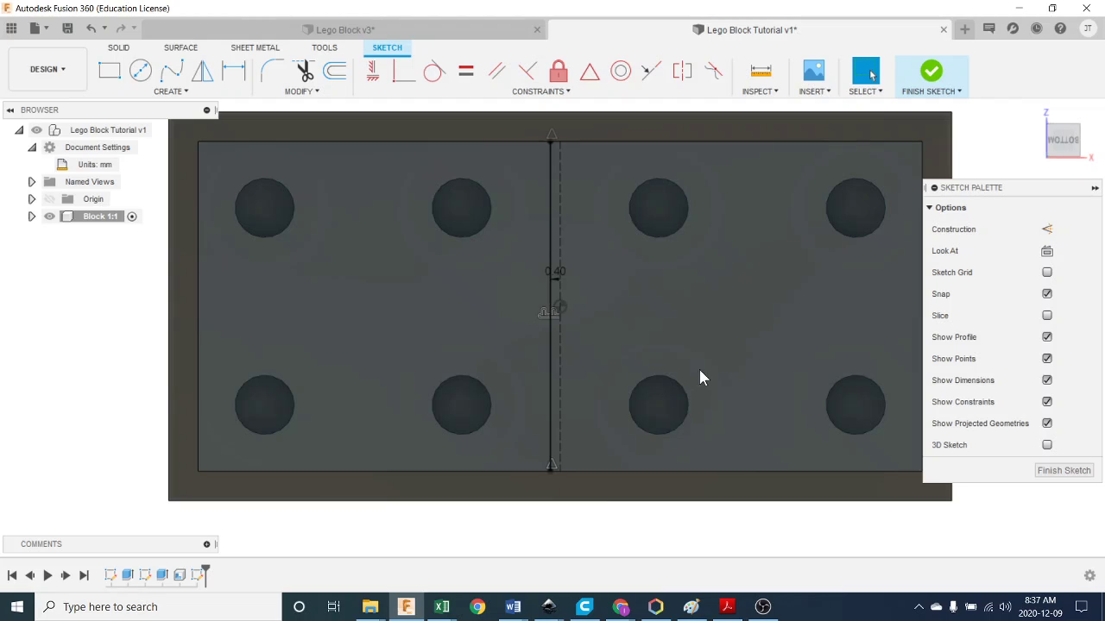
{"action": "scroll", "coordinate": [557, 281], "scroll_direction": "up", "scroll_amount": 2}
{"action": "scroll", "coordinate": [558, 282], "scroll_direction": "down", "scroll_amount": 2}
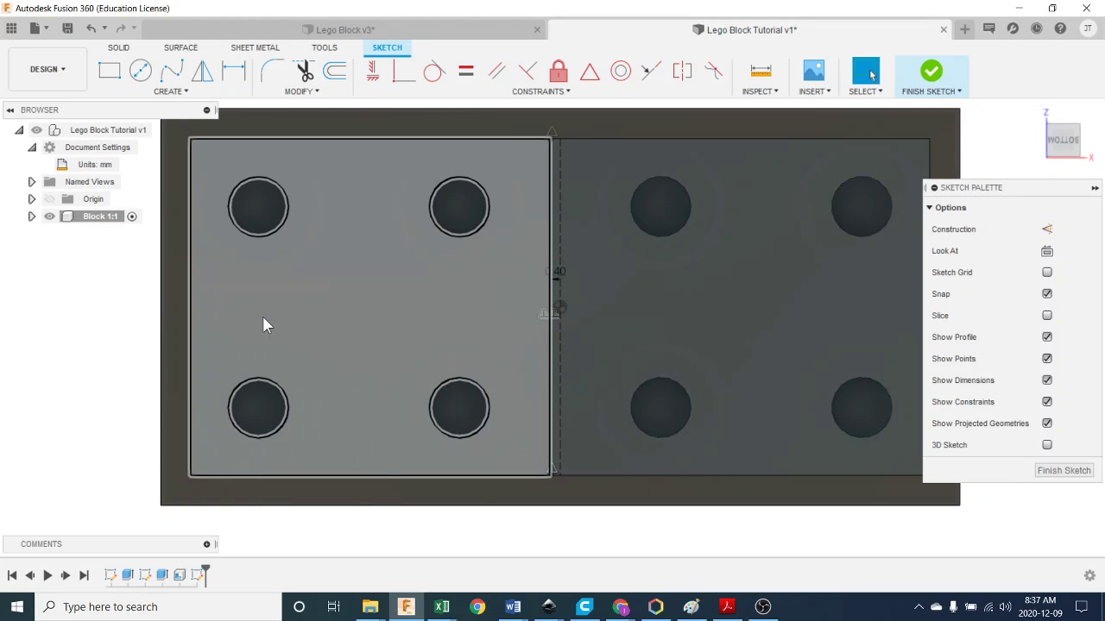
{"action": "scroll", "coordinate": [264, 322], "scroll_direction": "down", "scroll_amount": 3}
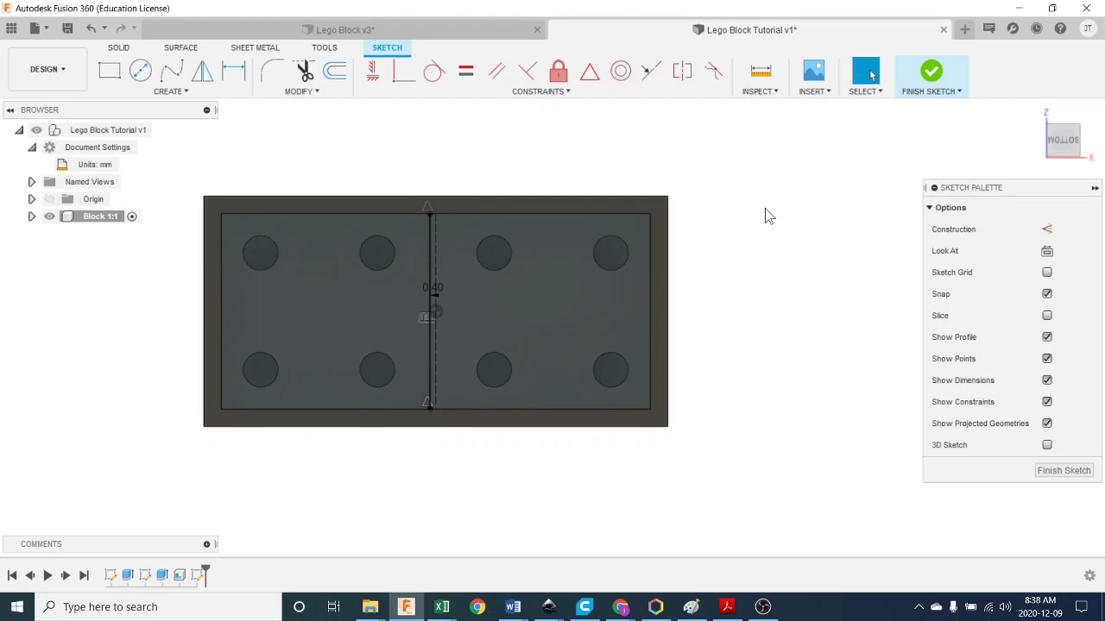
Step: Offset the construction centreline a second time by 0.4 mm
{"action": "key", "text": "o"}
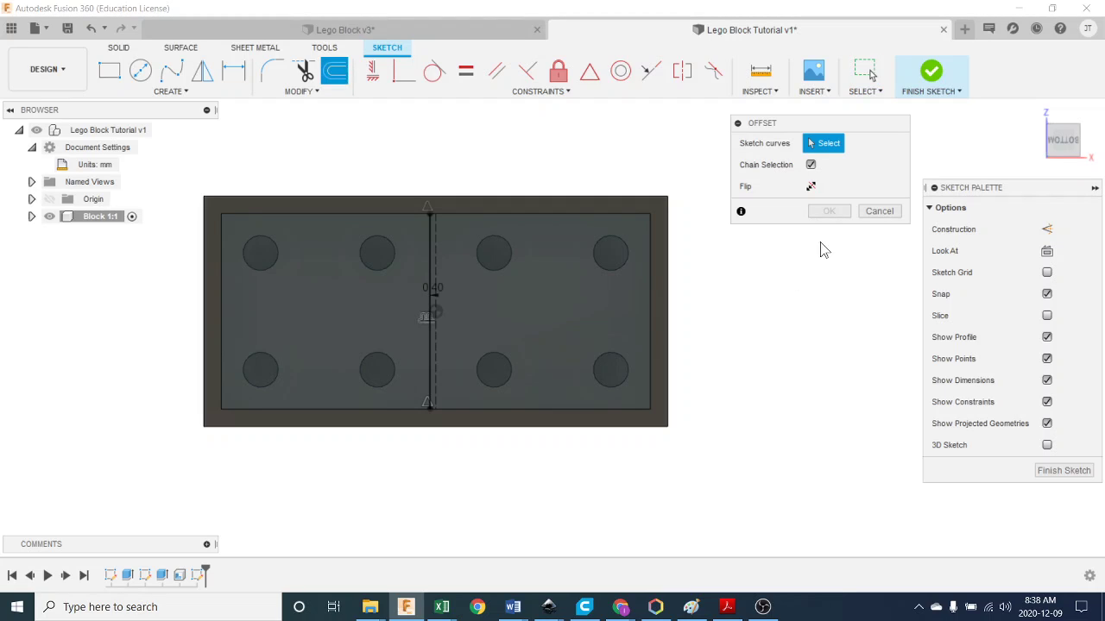
{"action": "left_click", "coordinate": [436, 359]}
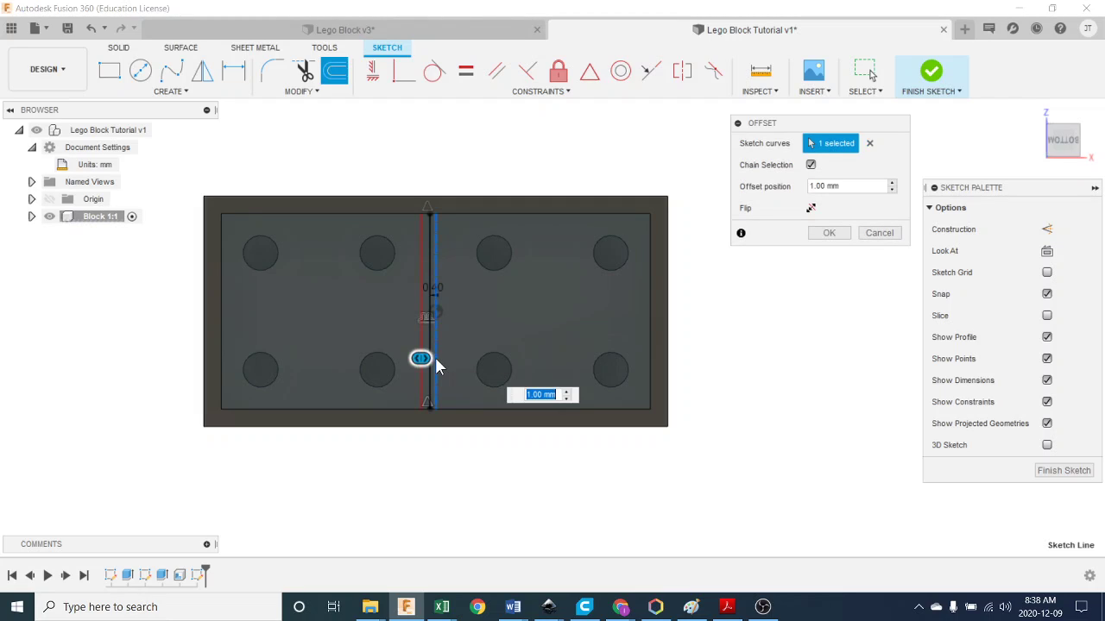
{"action": "left_click_drag", "start_coordinate": [436, 356], "coordinate": [452, 358]}
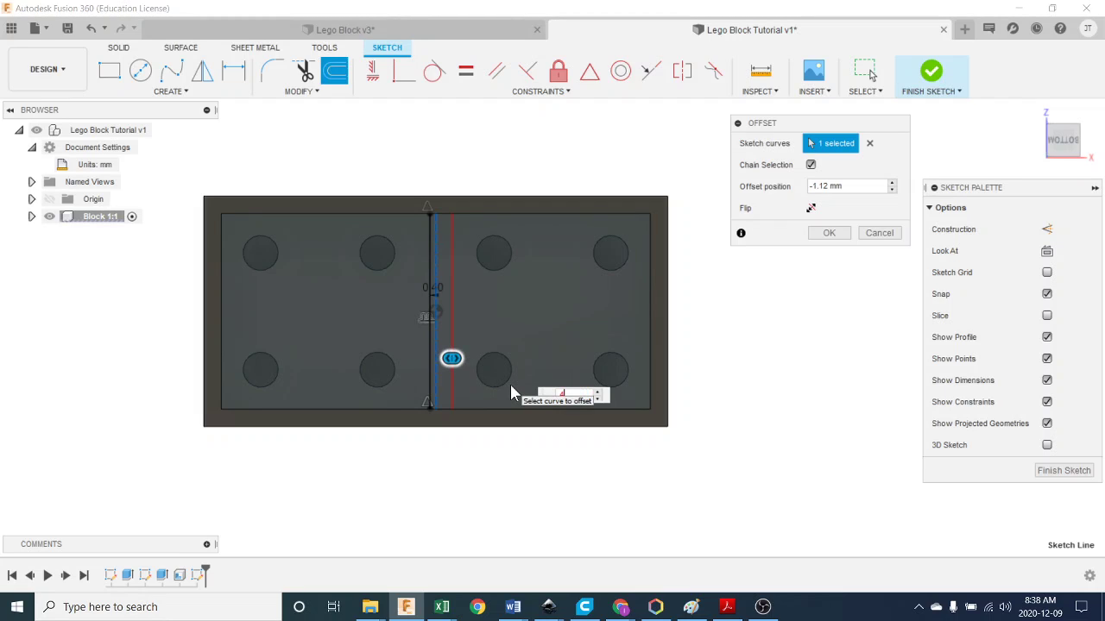
{"action": "key", "text": "Return"}
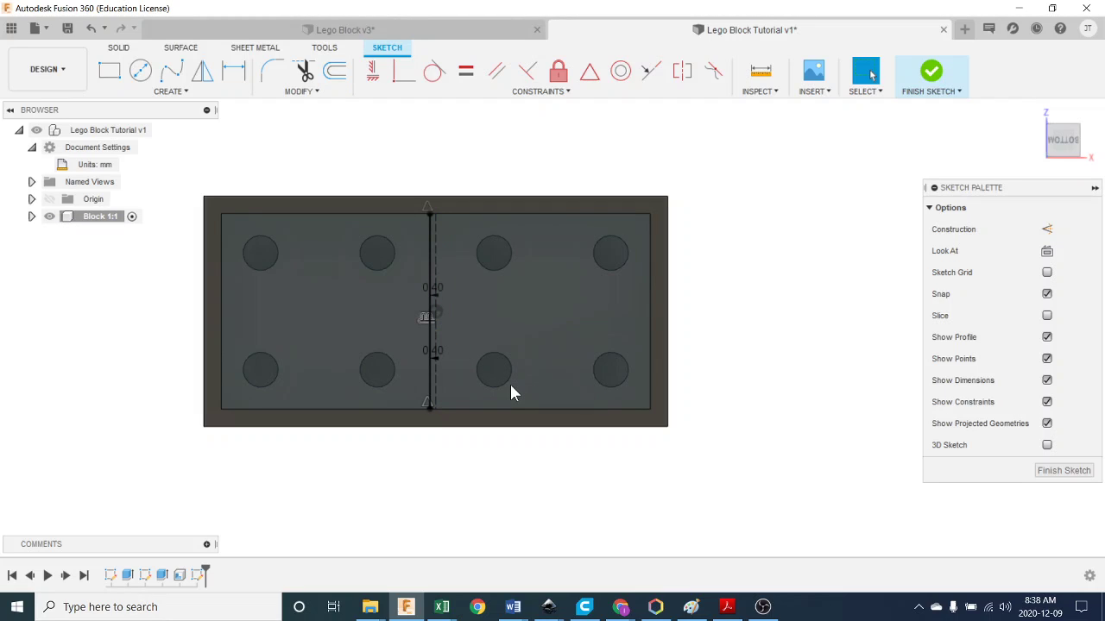
Step: Set the second offset's dimension to -0.4 mm to place its line on the opposite side of the construction centreline
{"action": "double_click", "coordinate": [441, 351]}
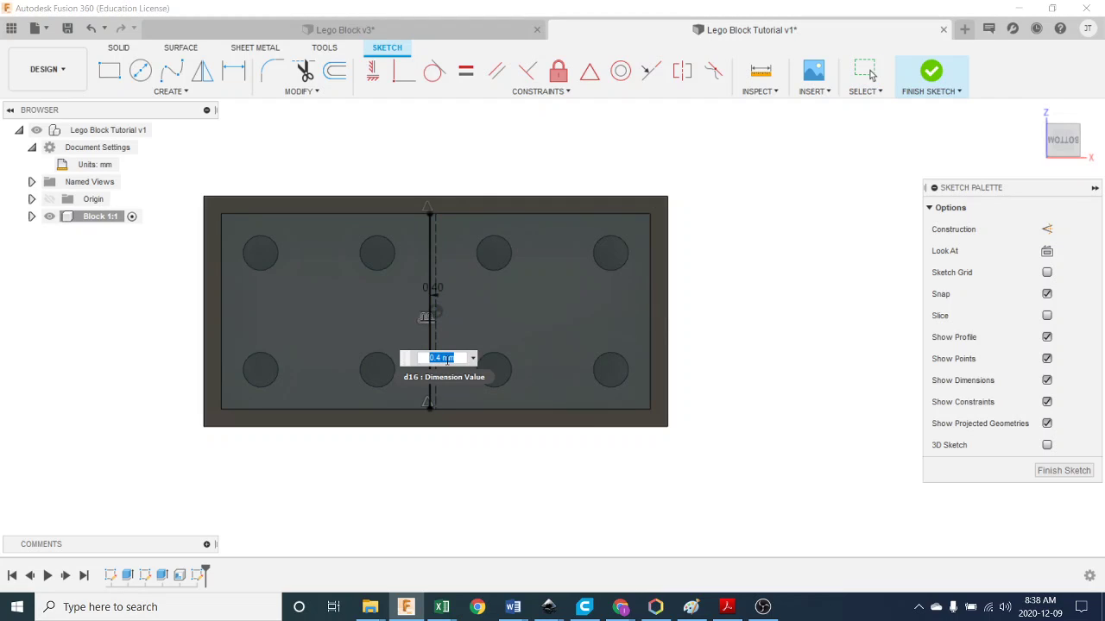
{"action": "left_click", "coordinate": [421, 356]}
{"action": "left_click", "coordinate": [427, 358]}
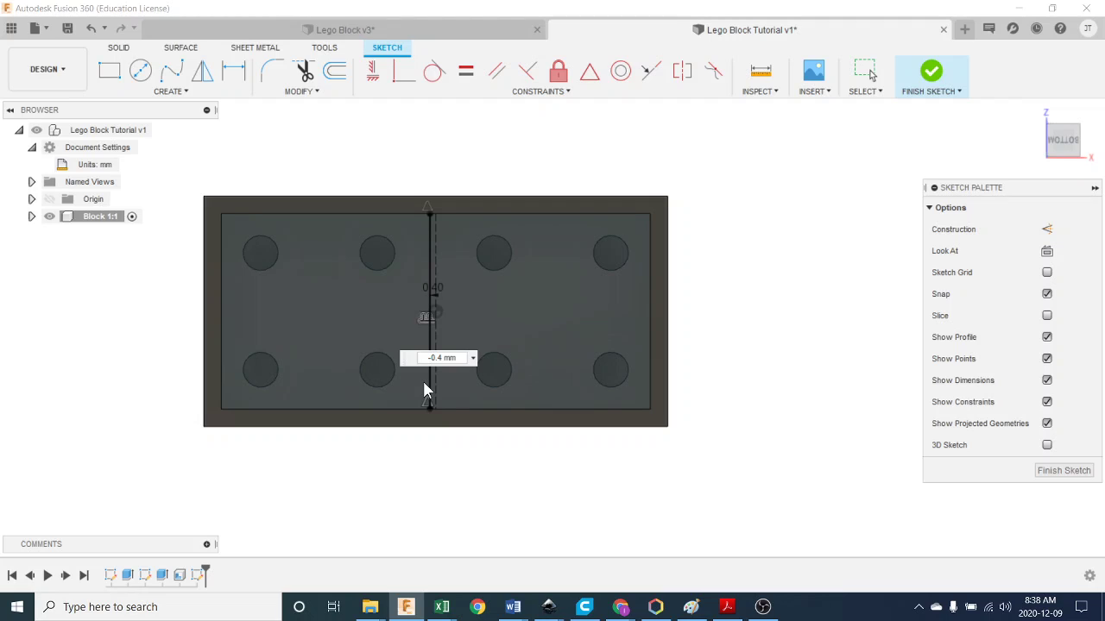
{"action": "key", "text": "Return"}
Step: Extrude the narrow central strip profile 6.3 mm down into the cavity, joining it to the block as a rib
{"action": "scroll", "coordinate": [455, 336], "scroll_direction": "up", "scroll_amount": 3}
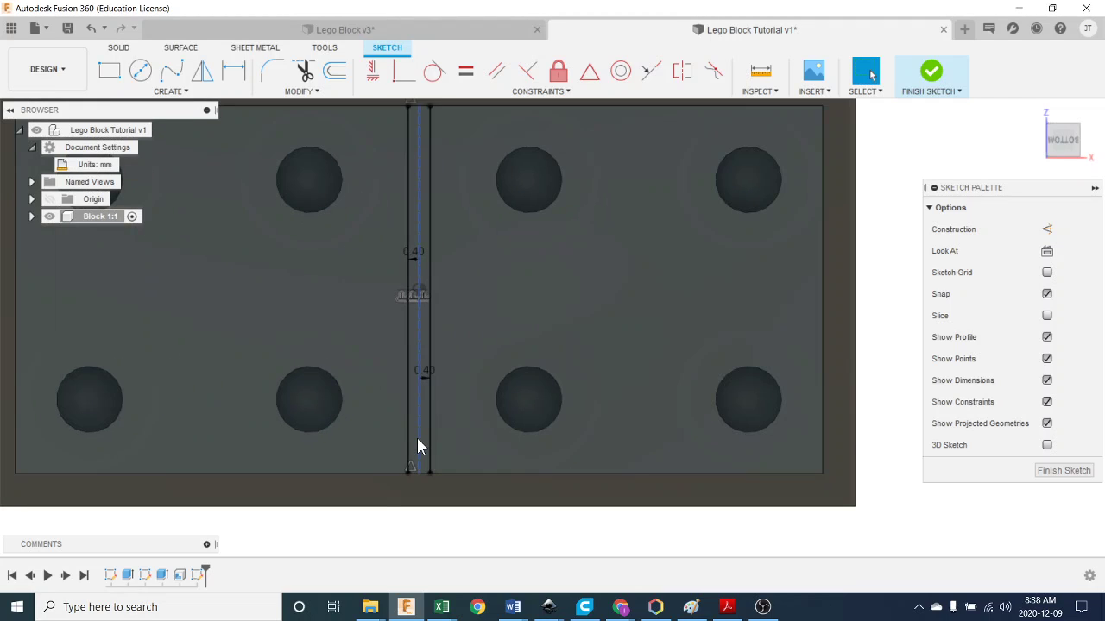
{"action": "left_click", "coordinate": [423, 429]}
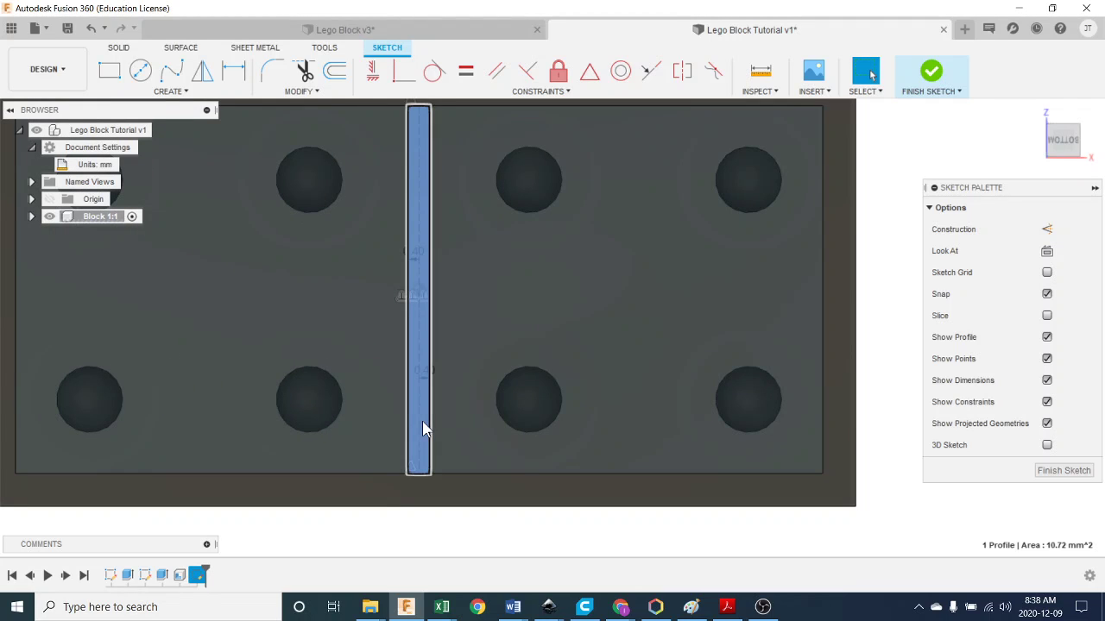
{"action": "key", "text": "e"}
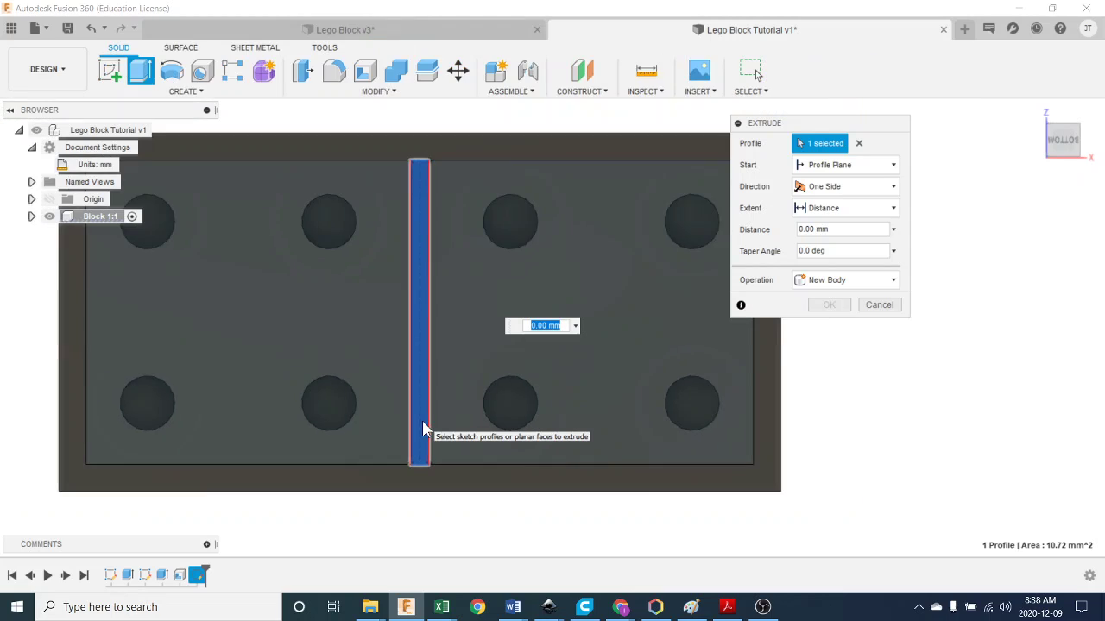
{"action": "middle_click_drag", "start_coordinate": [422, 421], "coordinate": [459, 466], "text": "shift"}
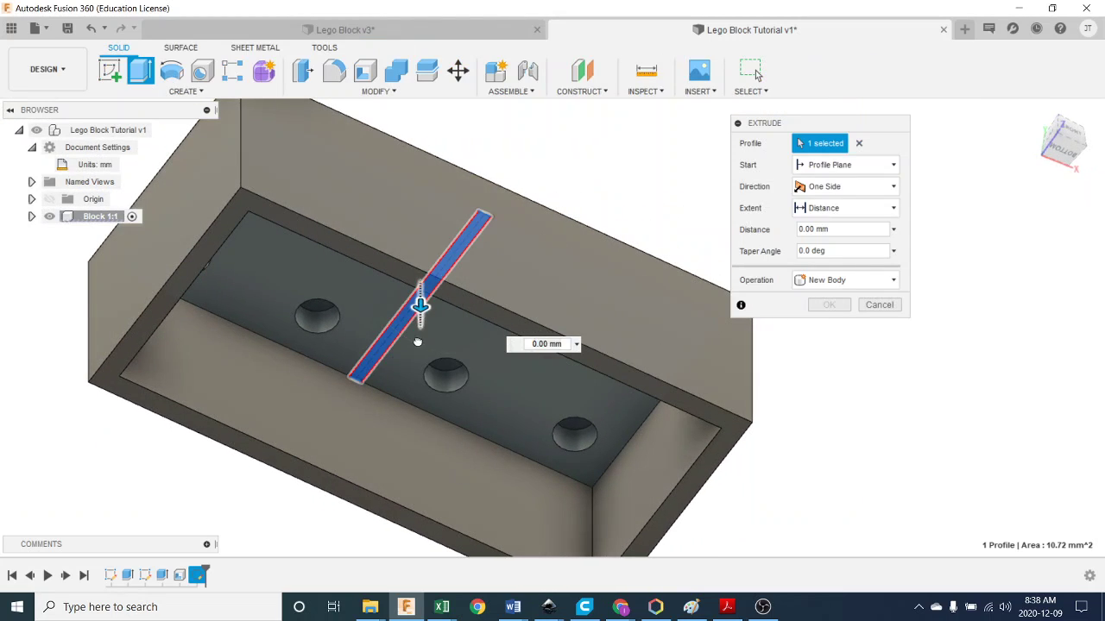
{"action": "left_click_drag", "start_coordinate": [421, 307], "coordinate": [421, 369]}
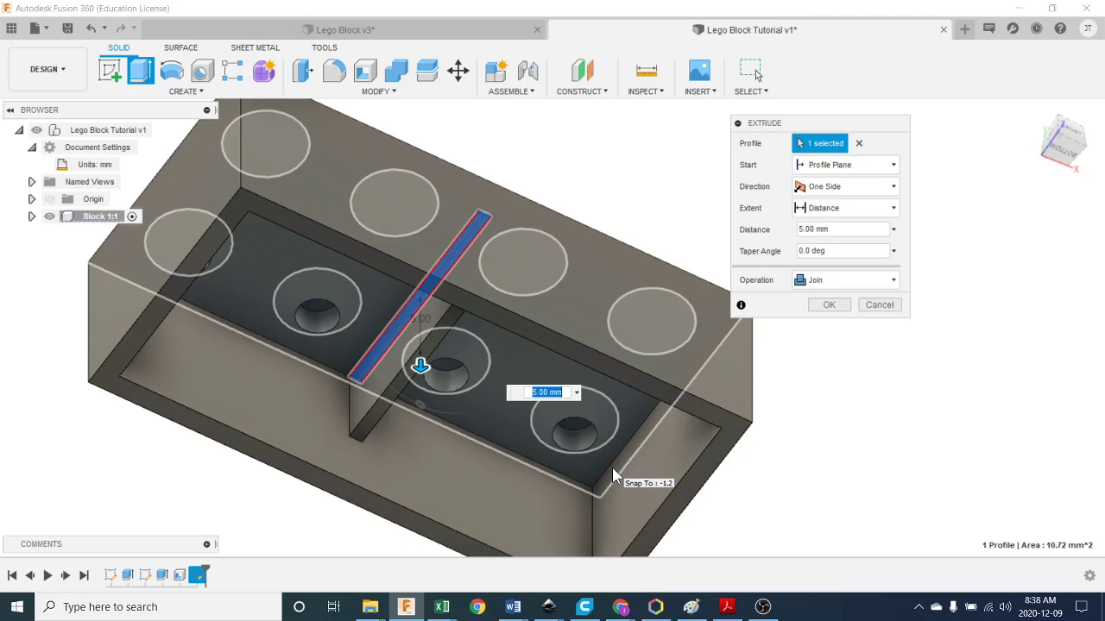
{"action": "type", "text": "-1.2"}
{"action": "key", "text": "Return"}
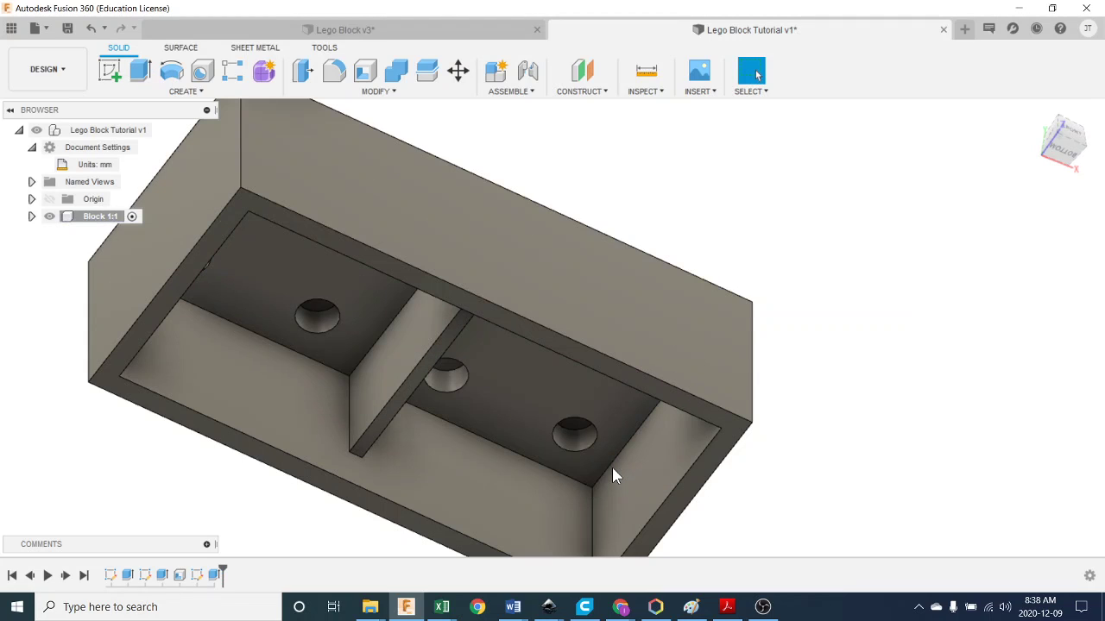
{"action": "middle_click_drag", "start_coordinate": [612, 471], "coordinate": [522, 524], "text": "shift"}
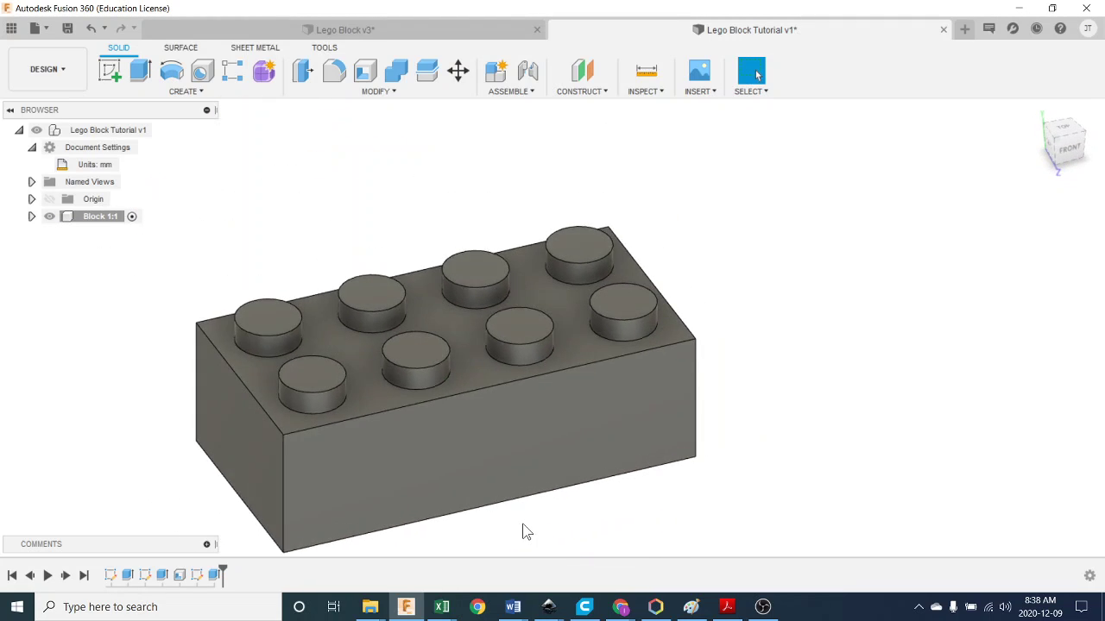
{"action": "scroll", "coordinate": [524, 500], "scroll_direction": "down", "scroll_amount": 2}
{"action": "middle_click_drag", "start_coordinate": [526, 486], "coordinate": [613, 406]}
Step: Switch to the Lego Block v3 design, hide its bodies, show its canvas and examine the dimensioned drawing upright from the top
{"action": "left_click", "coordinate": [358, 29]}
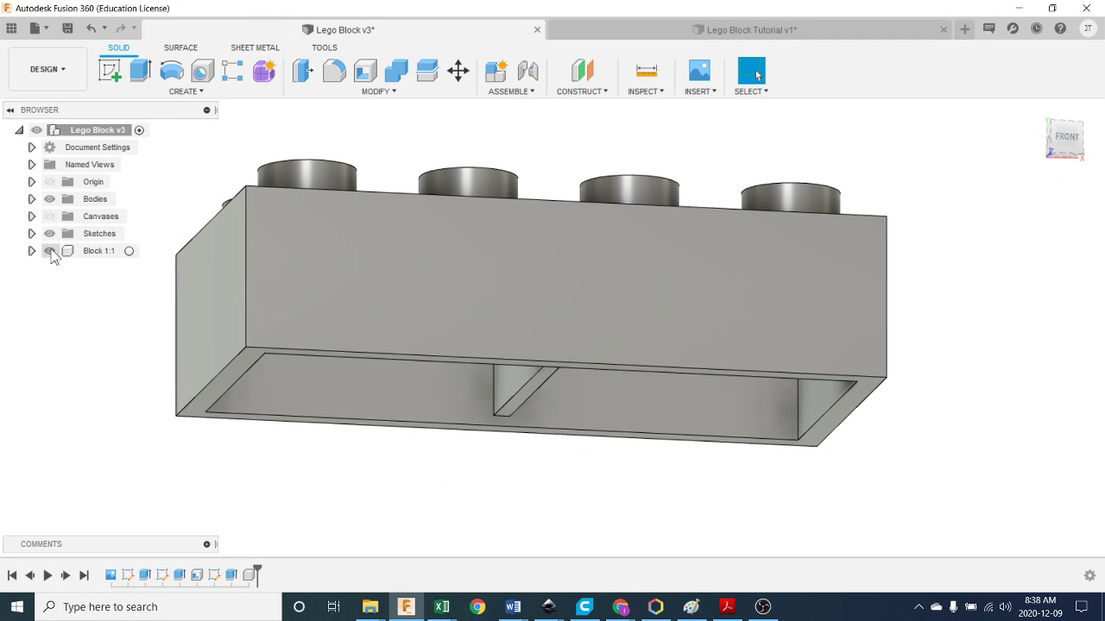
{"action": "left_click", "coordinate": [49, 199]}
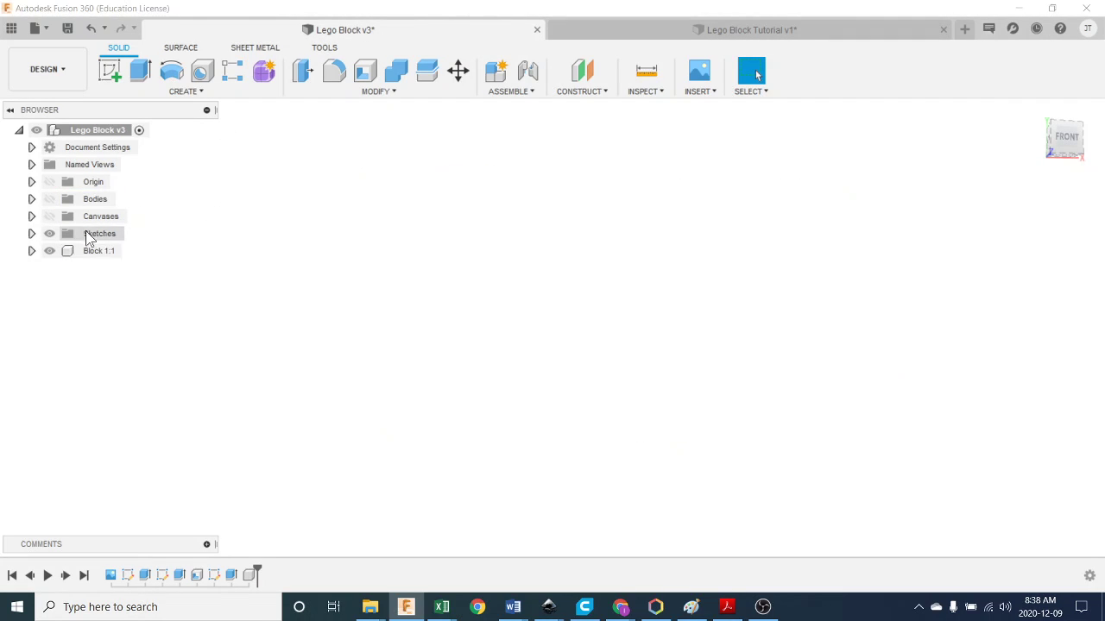
{"action": "left_click", "coordinate": [49, 215]}
{"action": "mouse_move", "coordinate": [282, 337]}
{"action": "middle_mouse_down", "text": "shift"}
{"action": "mouse_move", "coordinate": [316, 420]}
{"action": "mouse_move", "coordinate": [277, 444]}
{"action": "middle_mouse_up", "text": "shift"}
{"action": "middle_click_drag", "start_coordinate": [393, 431], "coordinate": [413, 362]}
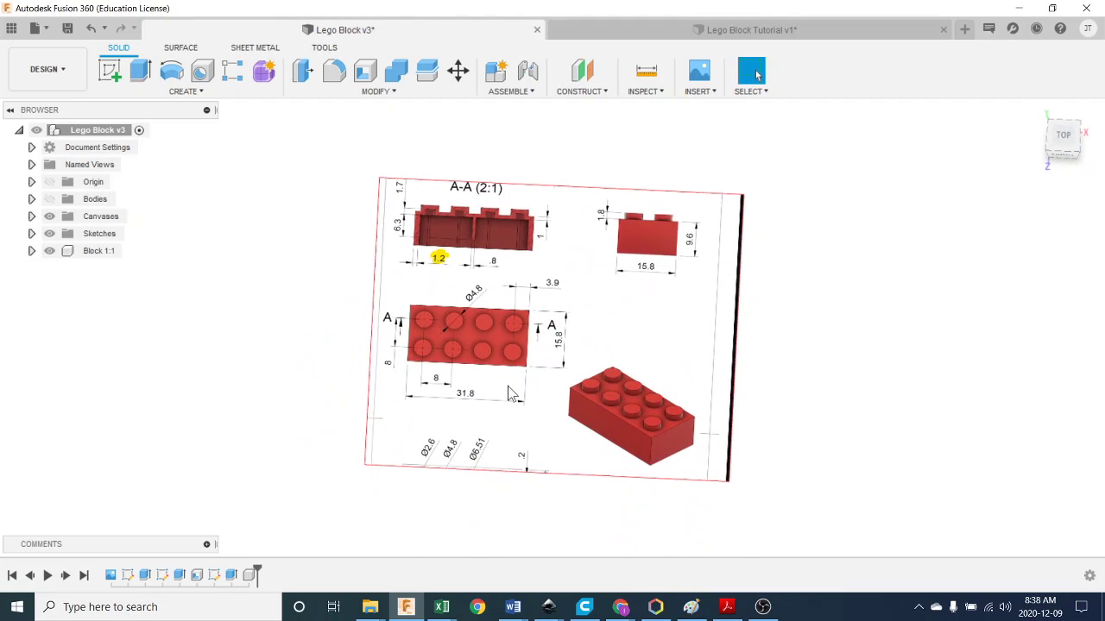
{"action": "mouse_move", "coordinate": [507, 386]}
{"action": "middle_mouse_down", "text": "shift"}
{"action": "mouse_move", "coordinate": [515, 412]}
{"action": "mouse_move", "coordinate": [473, 414]}
{"action": "middle_mouse_up", "text": "shift"}
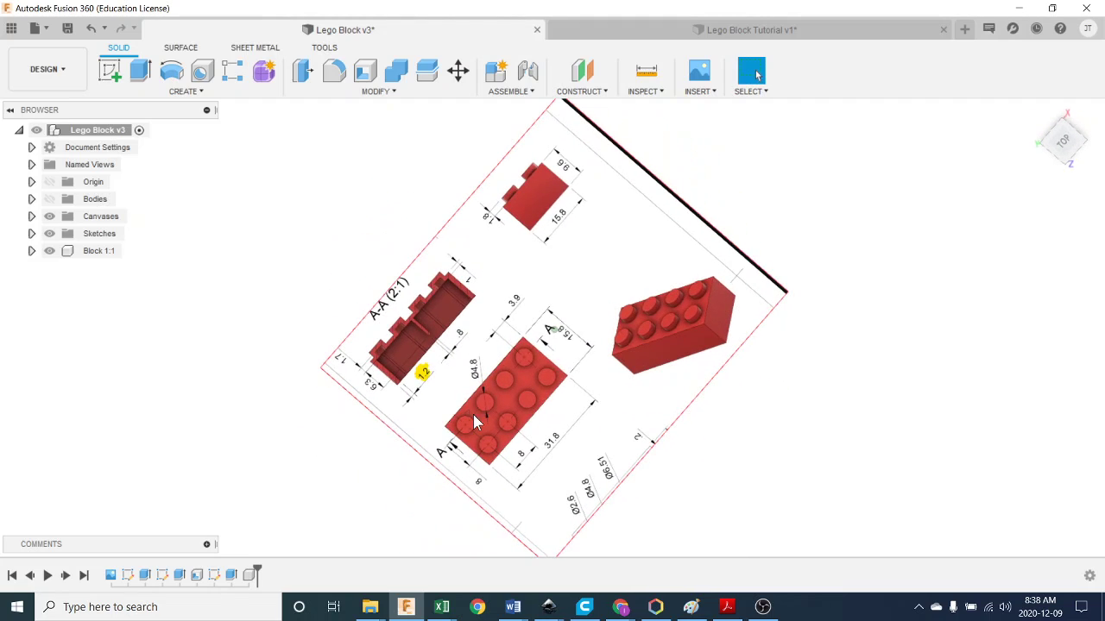
{"action": "left_click", "coordinate": [1067, 138]}
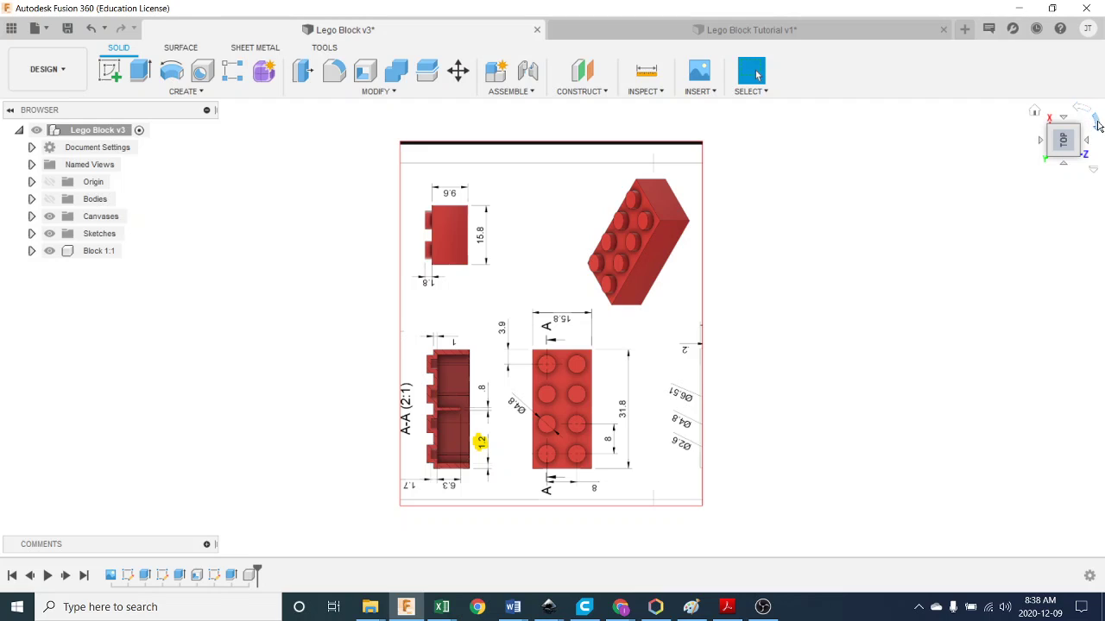
{"action": "left_click", "coordinate": [1098, 125]}
{"action": "scroll", "coordinate": [561, 326], "scroll_direction": "up", "scroll_amount": 5}
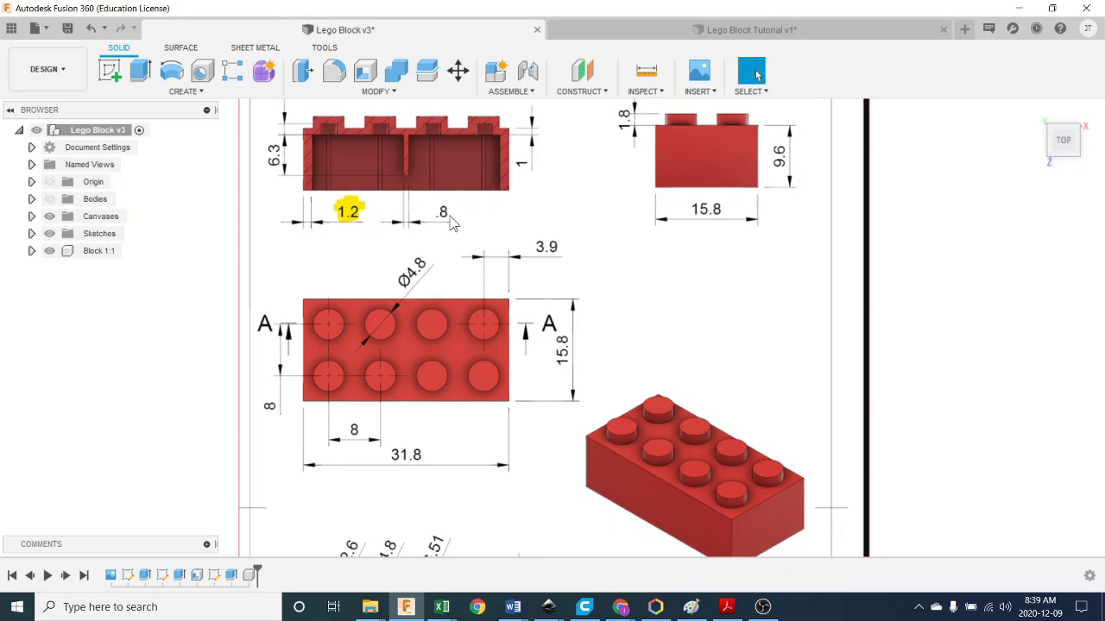
Step: Return to the Lego Block Tutorial design and examine the bodies and sketches contained in the Block 1 component
{"action": "left_click", "coordinate": [601, 33]}
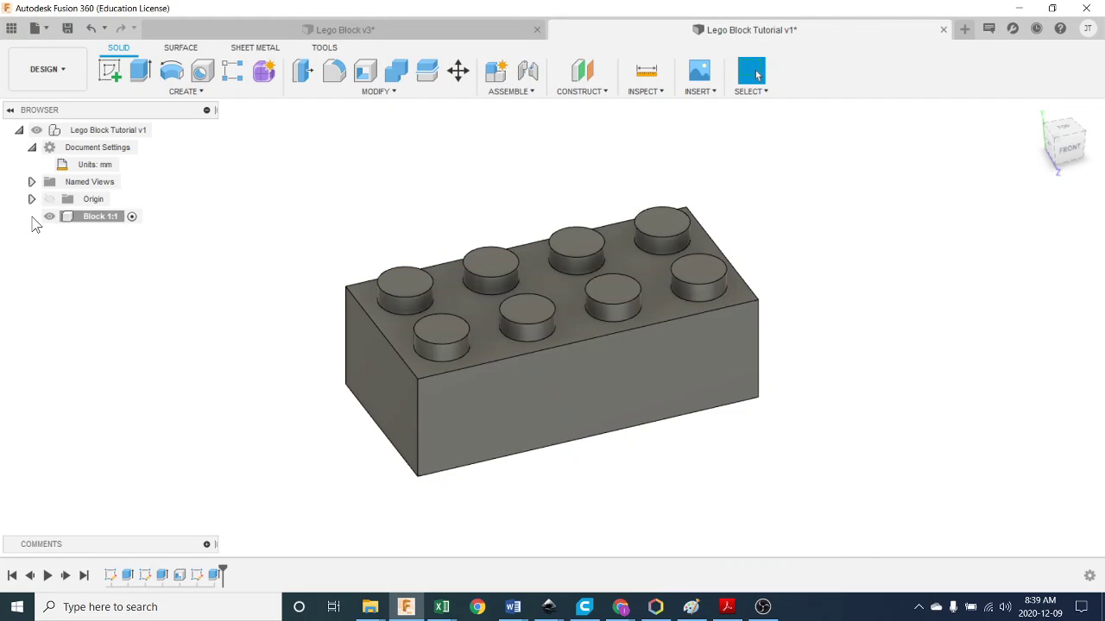
{"action": "left_click", "coordinate": [32, 217]}
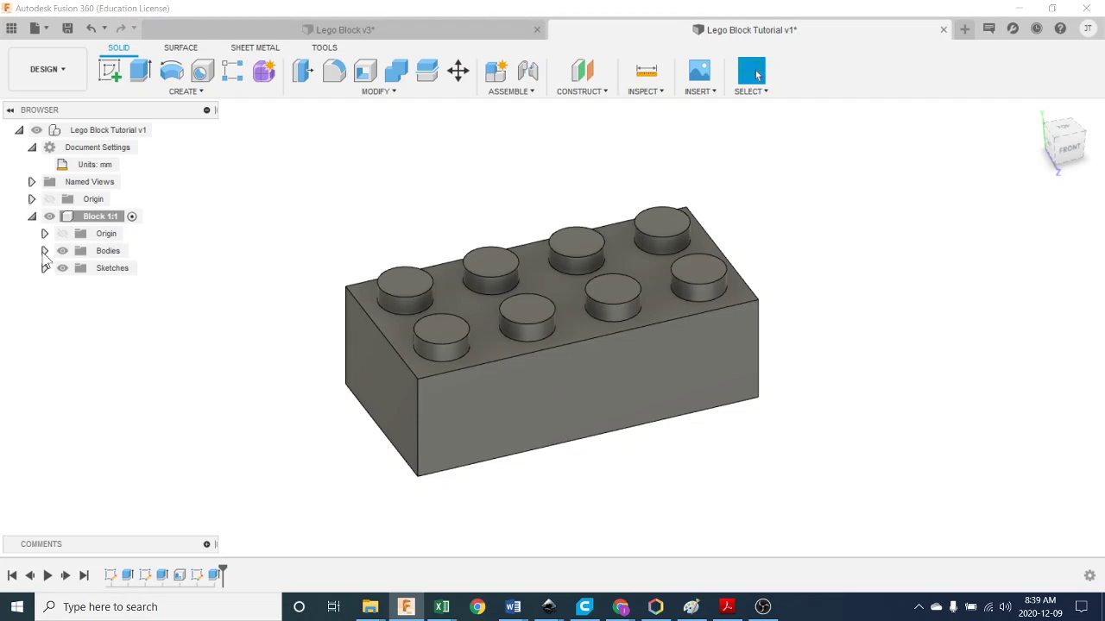
{"action": "left_click", "coordinate": [44, 252]}
{"action": "left_click", "coordinate": [110, 271]}
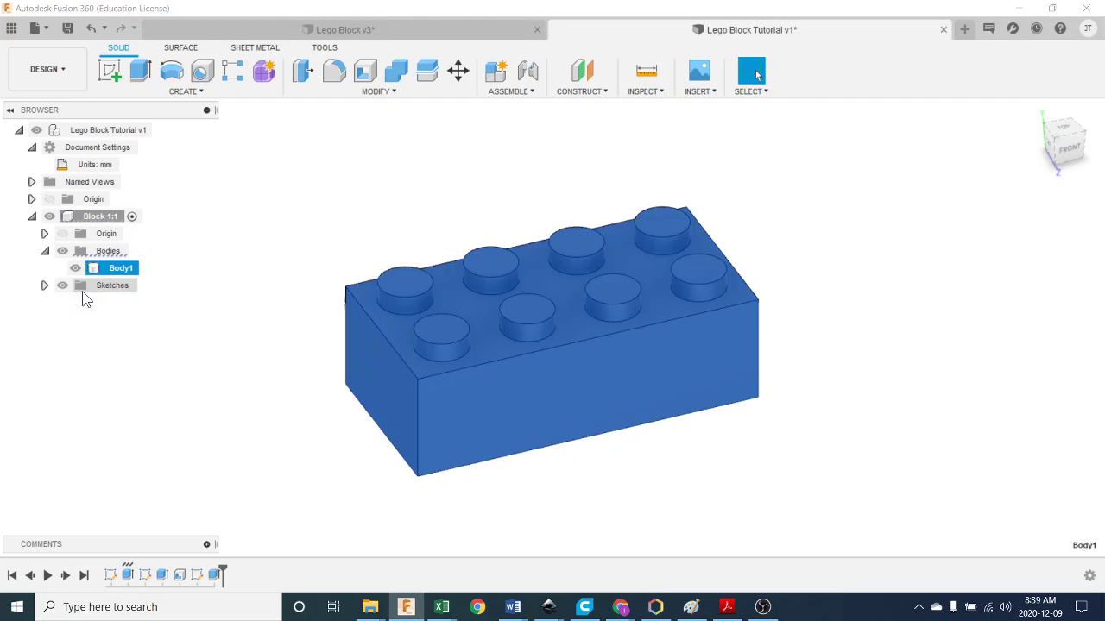
{"action": "left_click", "coordinate": [45, 284]}
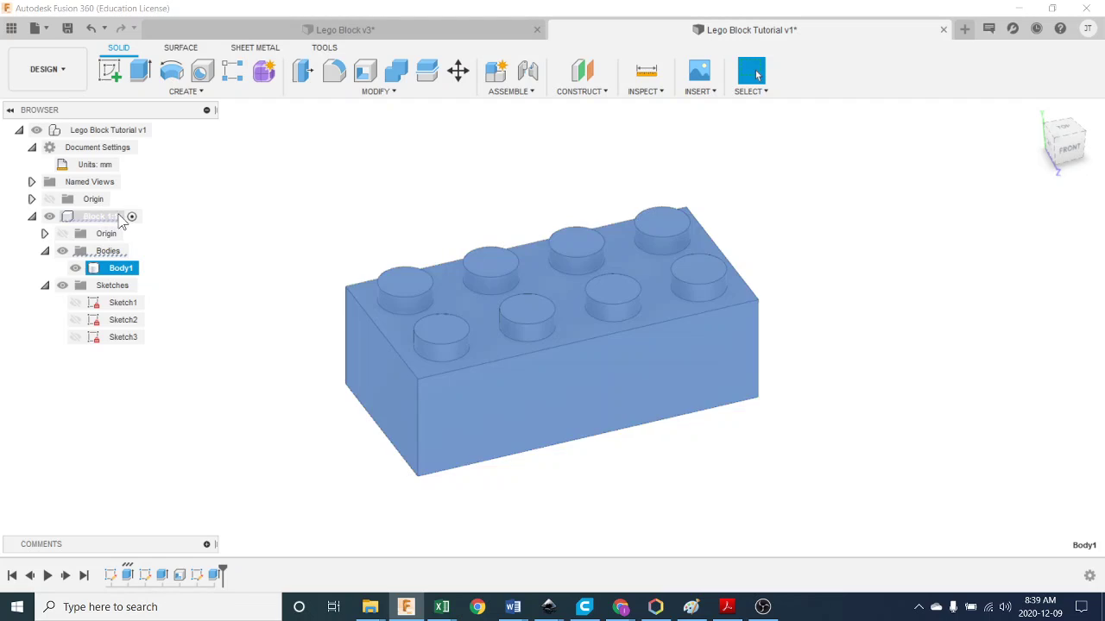
{"action": "left_click", "coordinate": [32, 222]}
{"action": "left_click", "coordinate": [32, 217]}
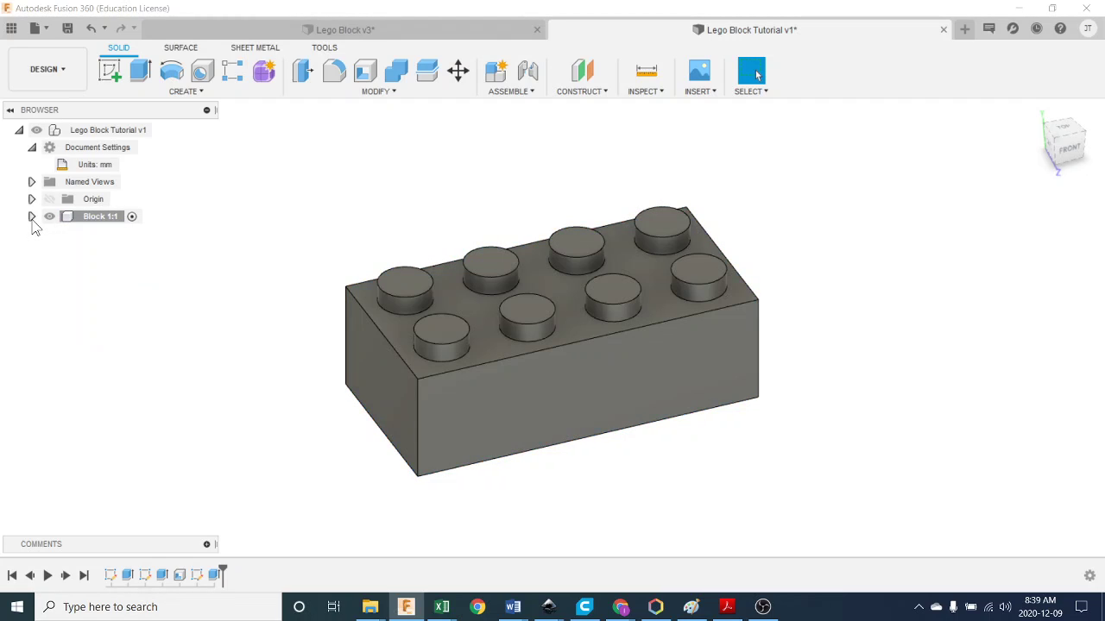
Step: Copy the Block 1 component and try to paste it while Block 1 is still active
{"action": "right_click", "coordinate": [104, 222]}
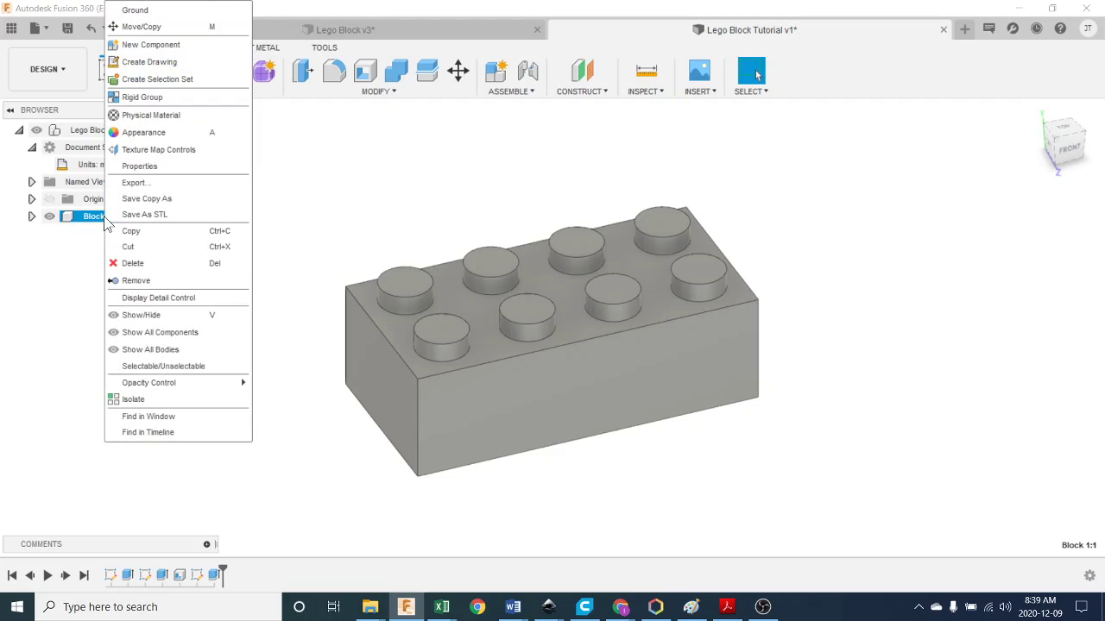
{"action": "left_click", "coordinate": [164, 231]}
{"action": "key", "text": "ctrl+v"}
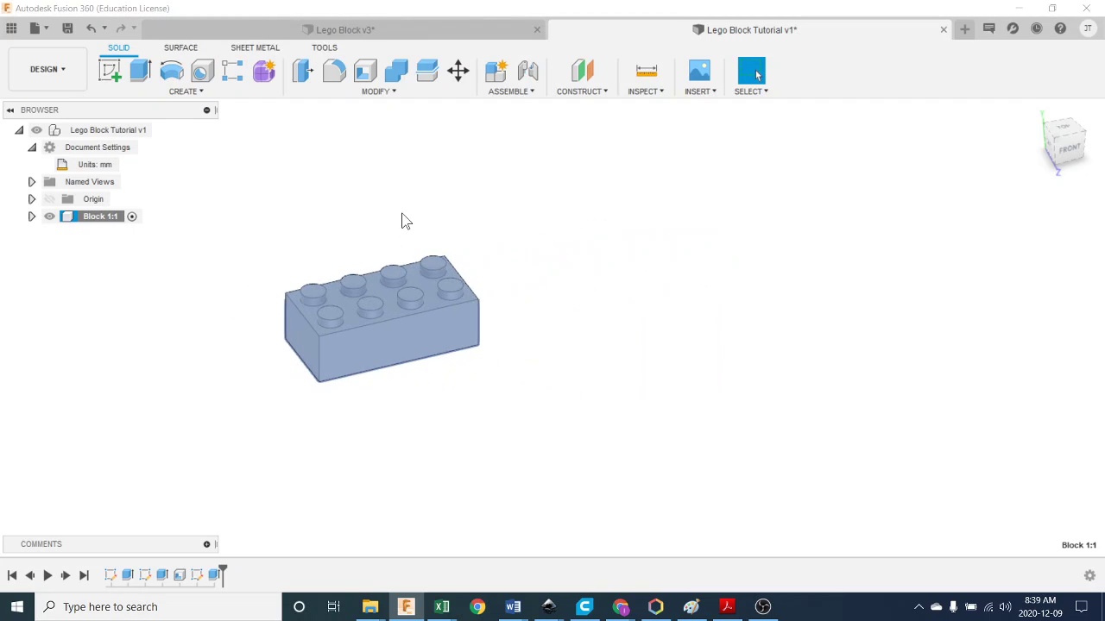
{"action": "right_click", "coordinate": [406, 219]}
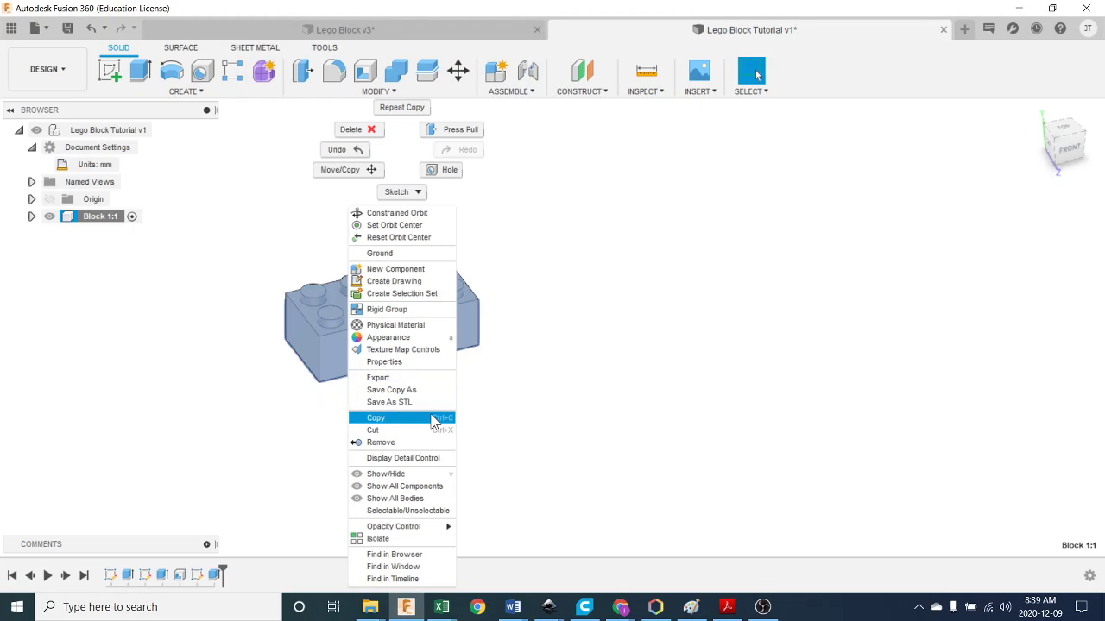
{"action": "left_click", "coordinate": [656, 409]}
{"action": "right_click", "coordinate": [584, 422]}
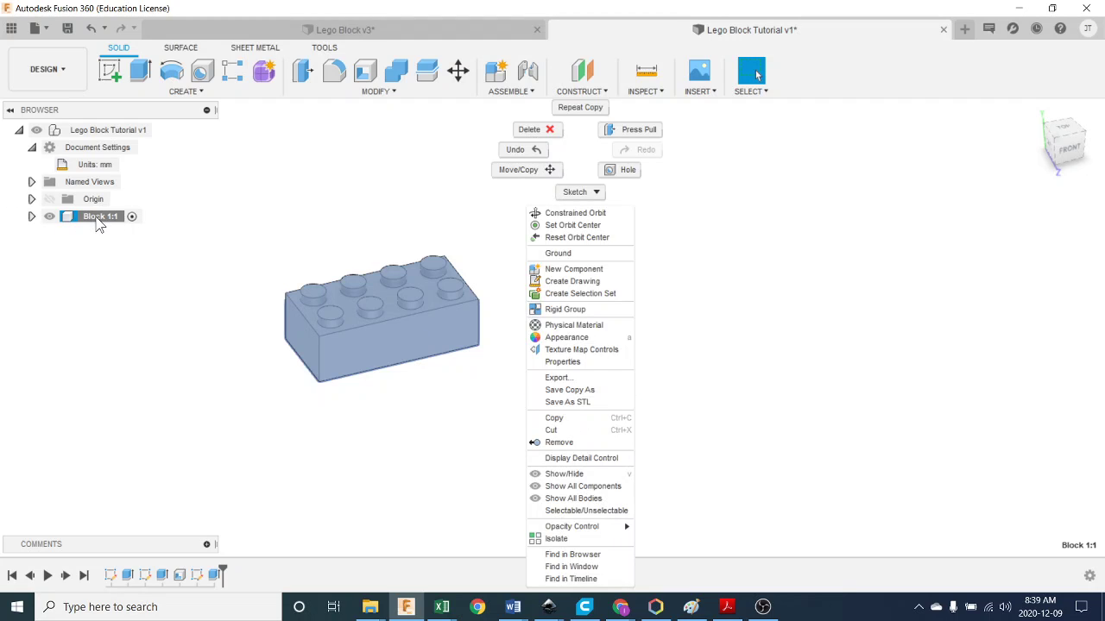
Step: Activate the top-level Lego Block Tutorial component and paste the copied block there, offset 40 mm along X
{"action": "left_click", "coordinate": [110, 138]}
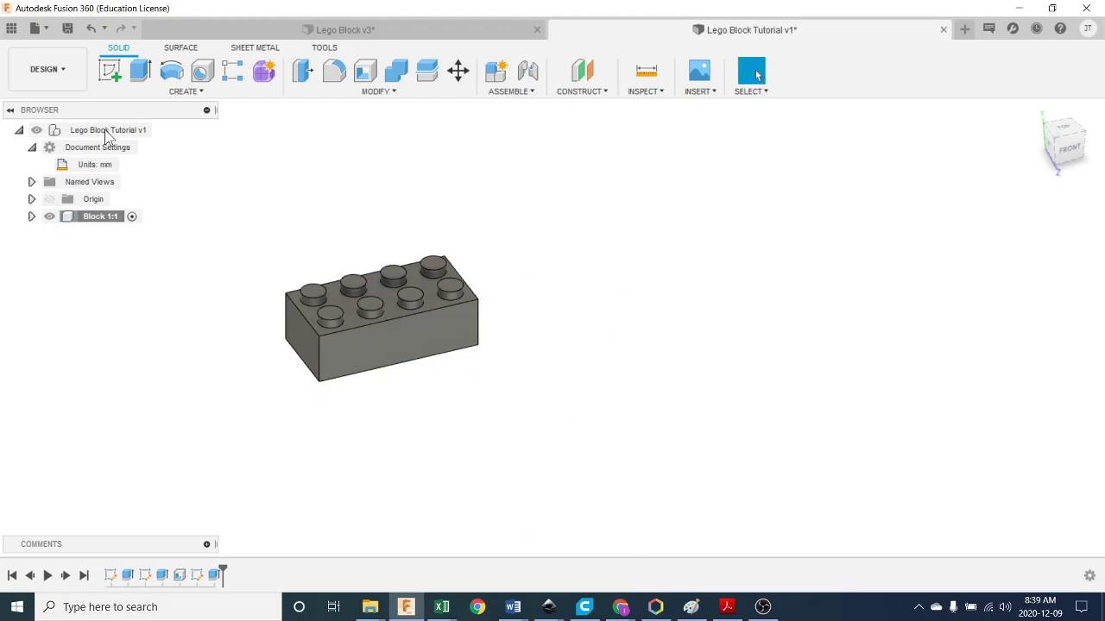
{"action": "left_click", "coordinate": [169, 131]}
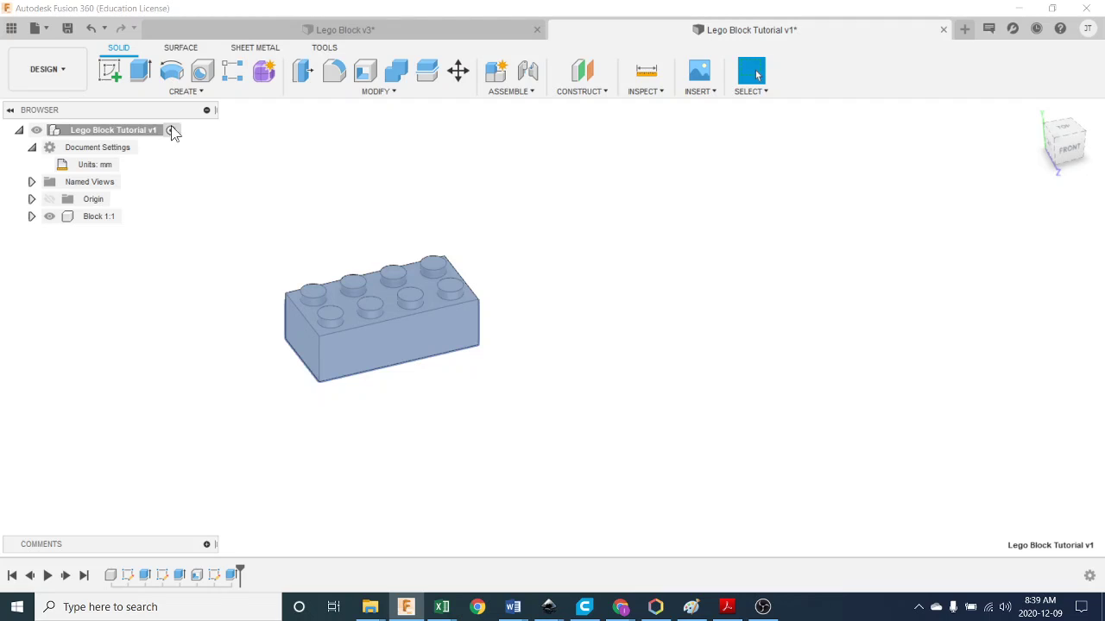
{"action": "right_click", "coordinate": [337, 196]}
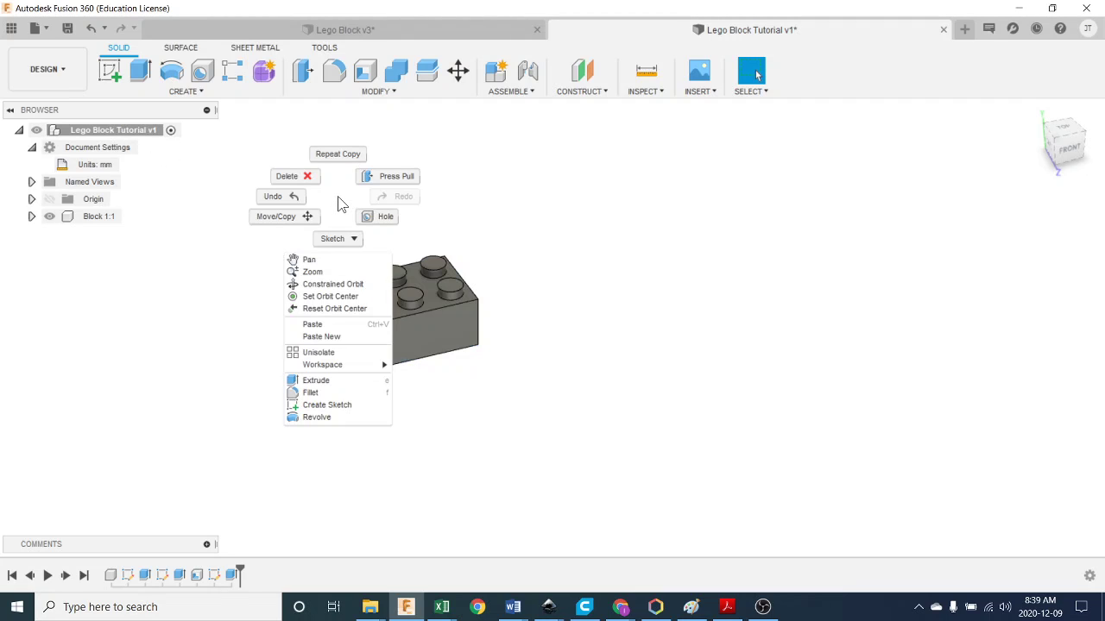
{"action": "left_click", "coordinate": [345, 325]}
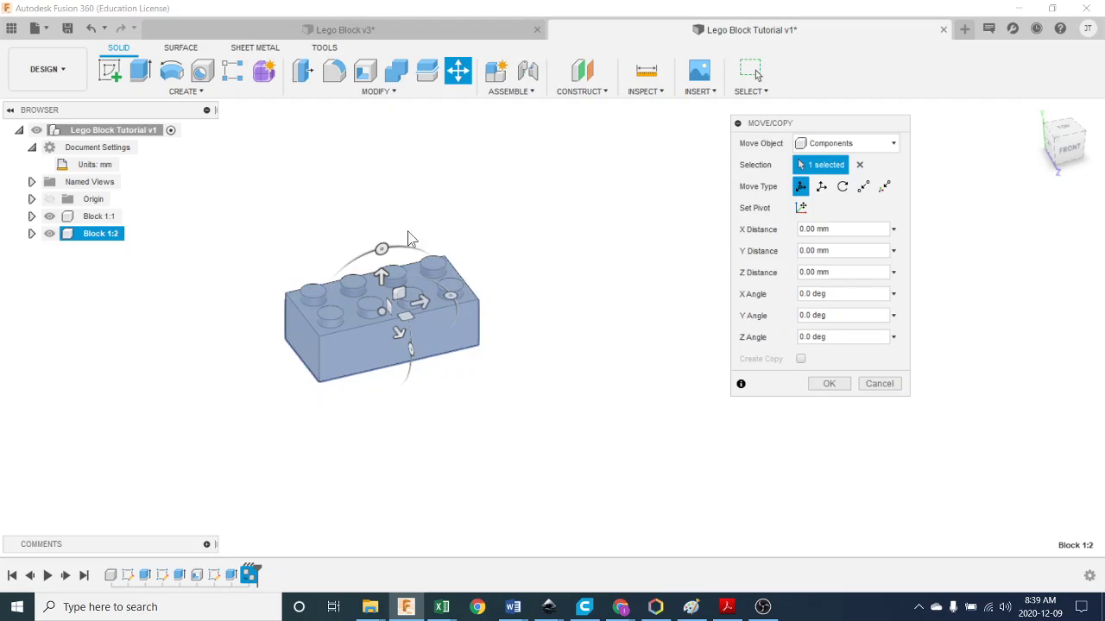
{"action": "left_click_drag", "start_coordinate": [420, 303], "coordinate": [618, 252]}
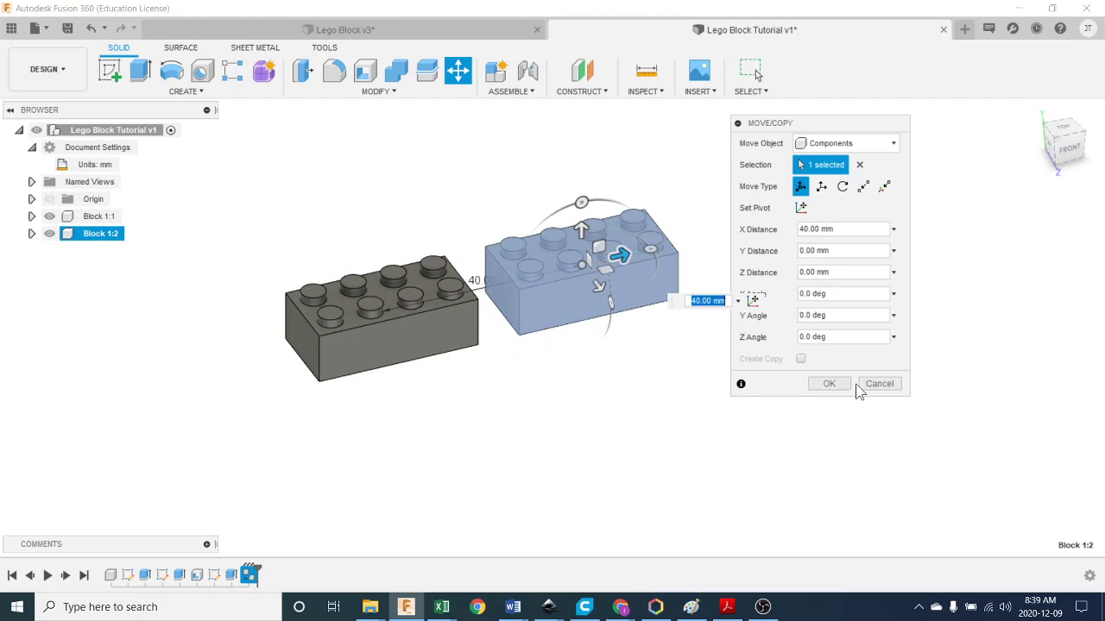
{"action": "left_click", "coordinate": [828, 384]}
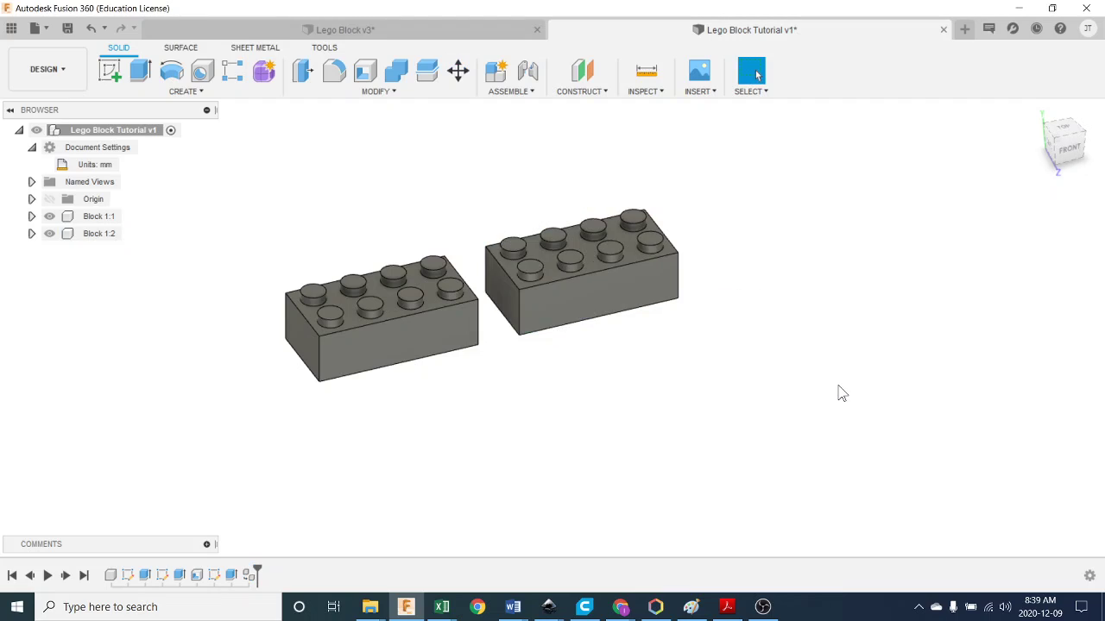
{"action": "left_click", "coordinate": [96, 238]}
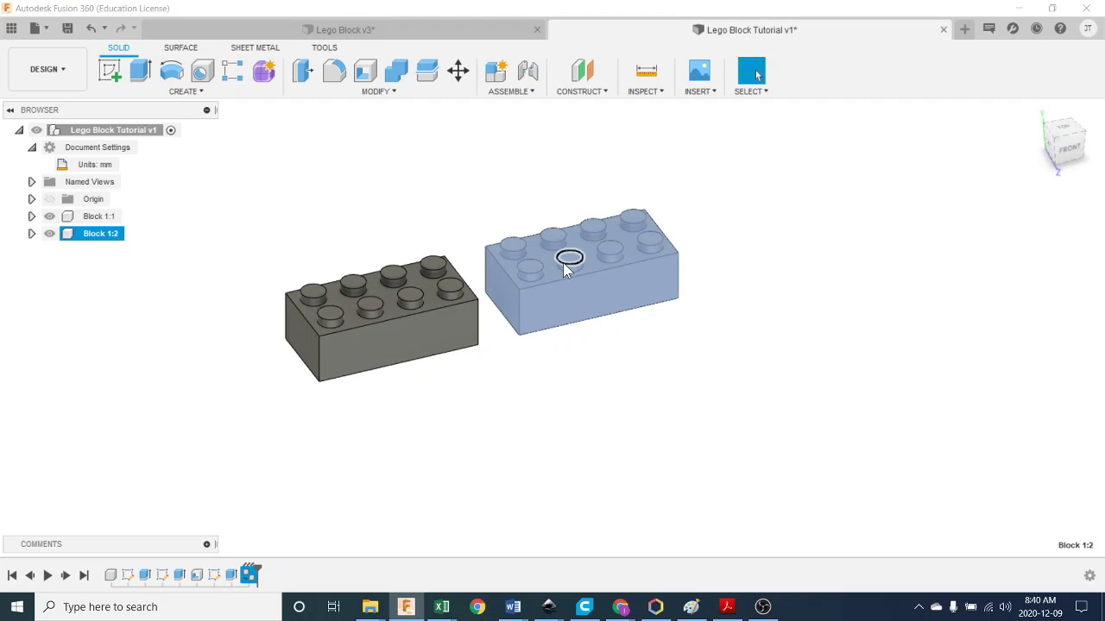
{"action": "right_click", "coordinate": [258, 216]}
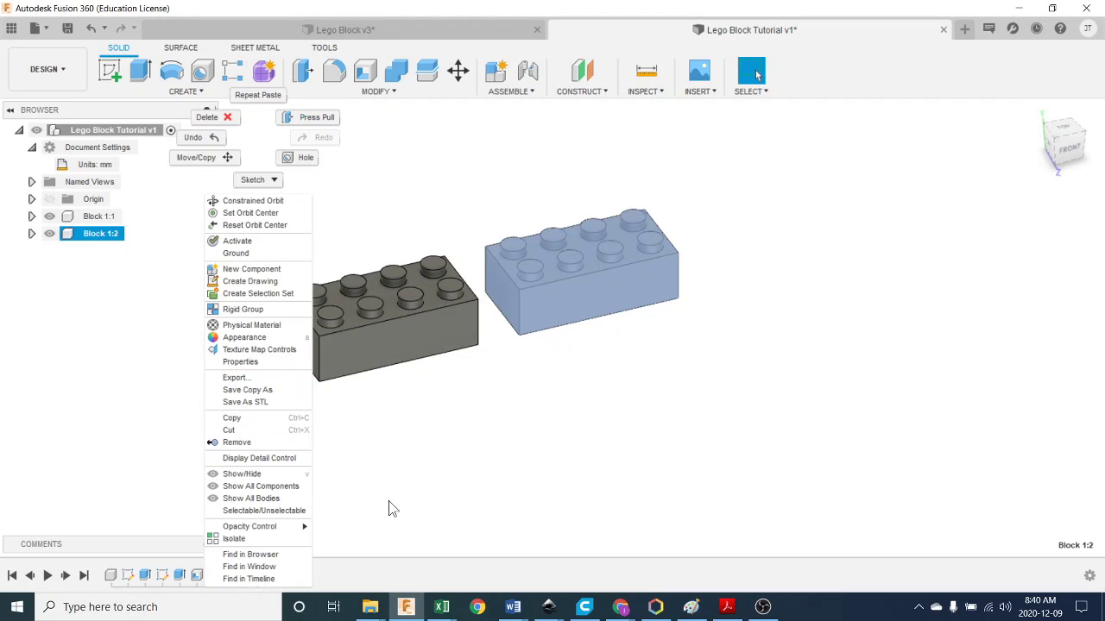
{"action": "left_click", "coordinate": [375, 415]}
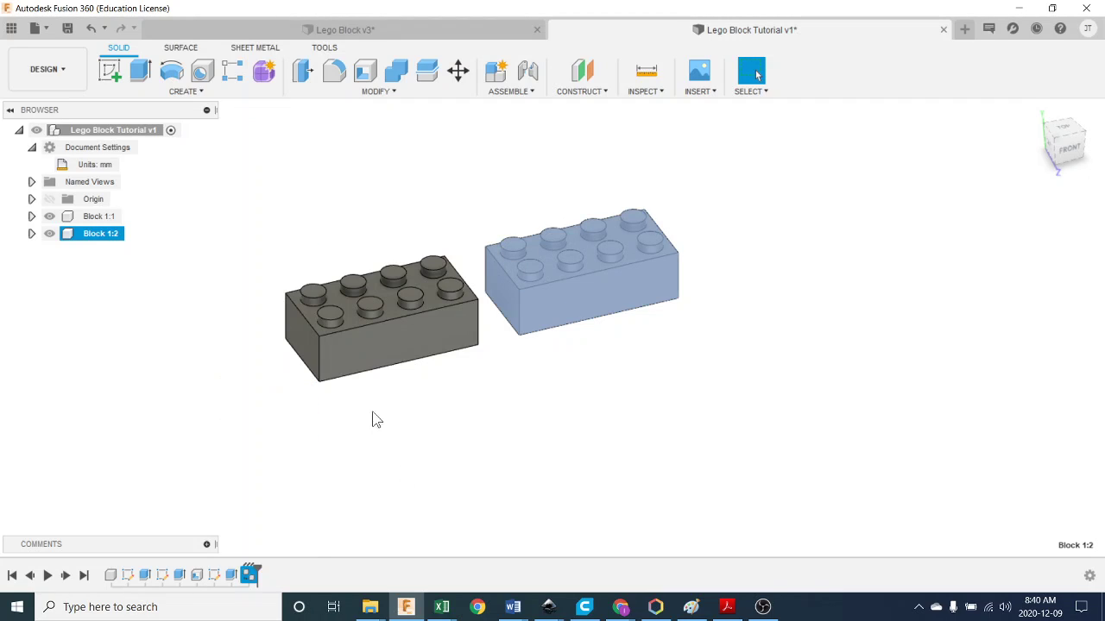
{"action": "right_click", "coordinate": [265, 178]}
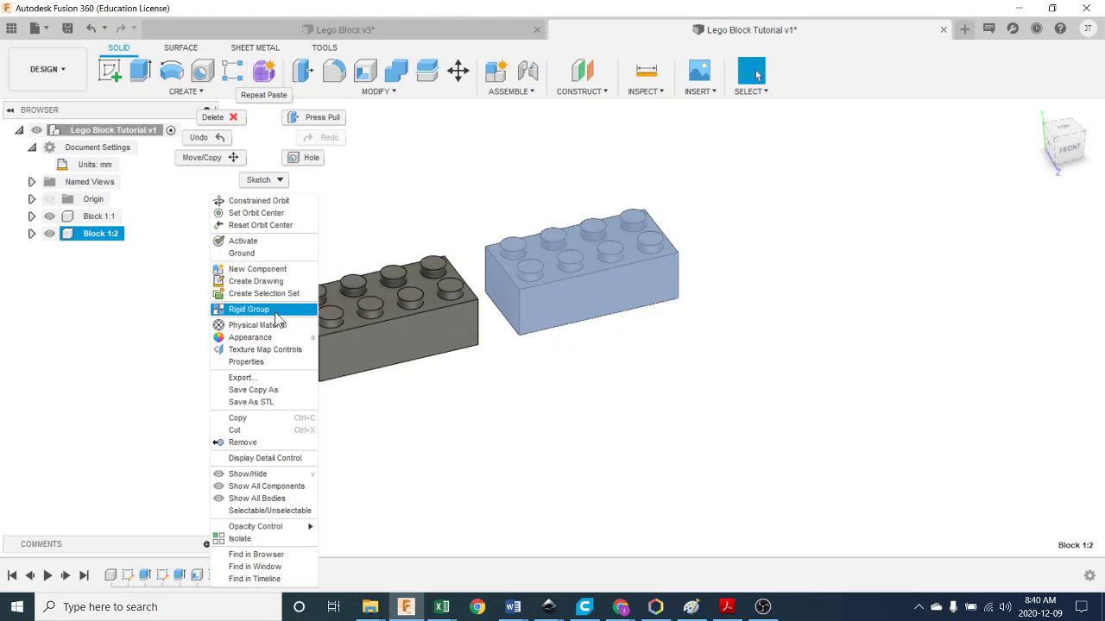
{"action": "left_click", "coordinate": [398, 229]}
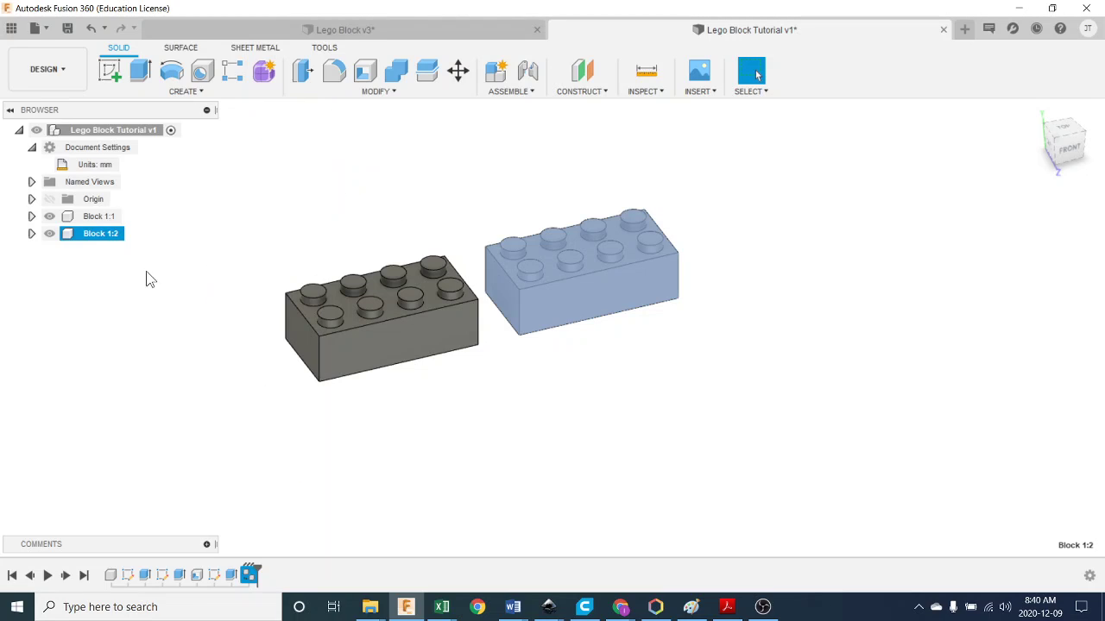
Step: Copy the Block 1:1 component and paste it into the top-level design as a new independent component
{"action": "left_click", "coordinate": [104, 219]}
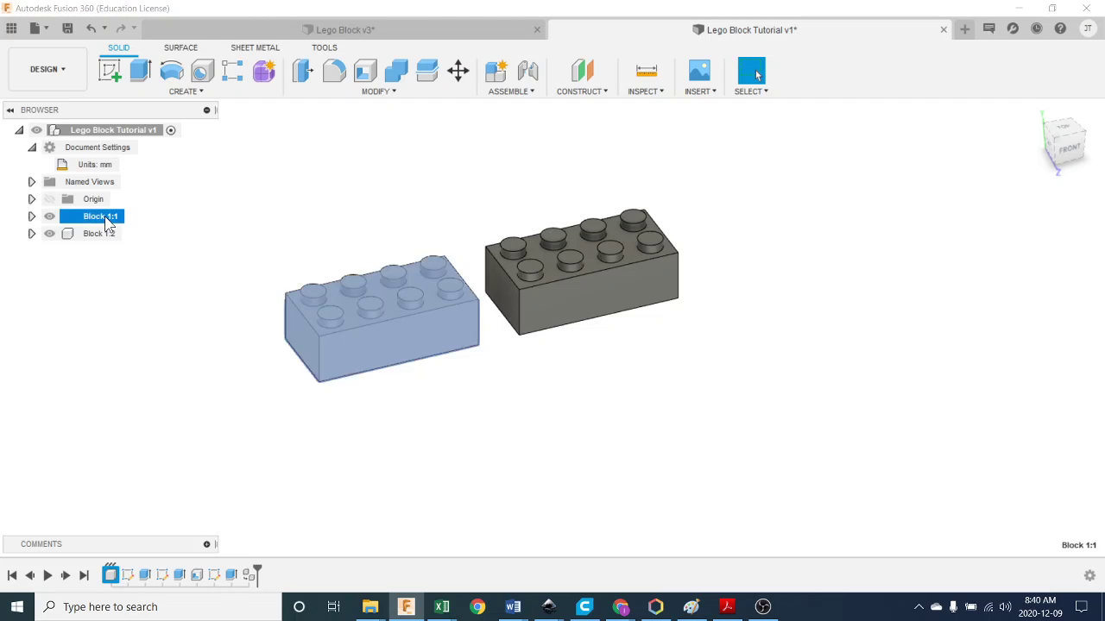
{"action": "right_click", "coordinate": [105, 221]}
{"action": "left_click", "coordinate": [116, 250]}
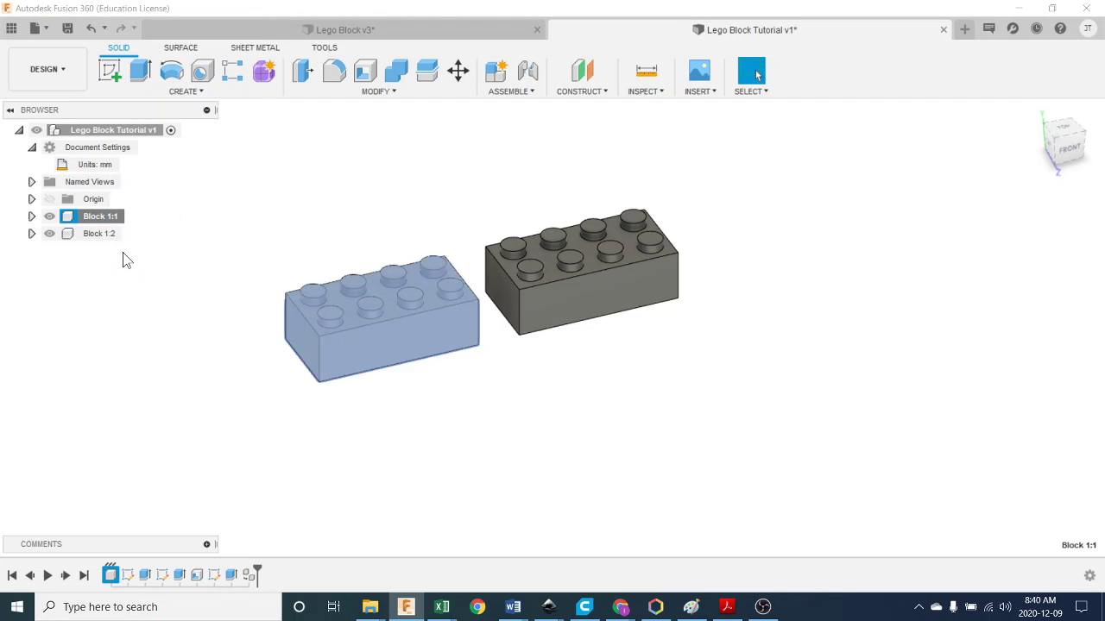
{"action": "left_click", "coordinate": [148, 319]}
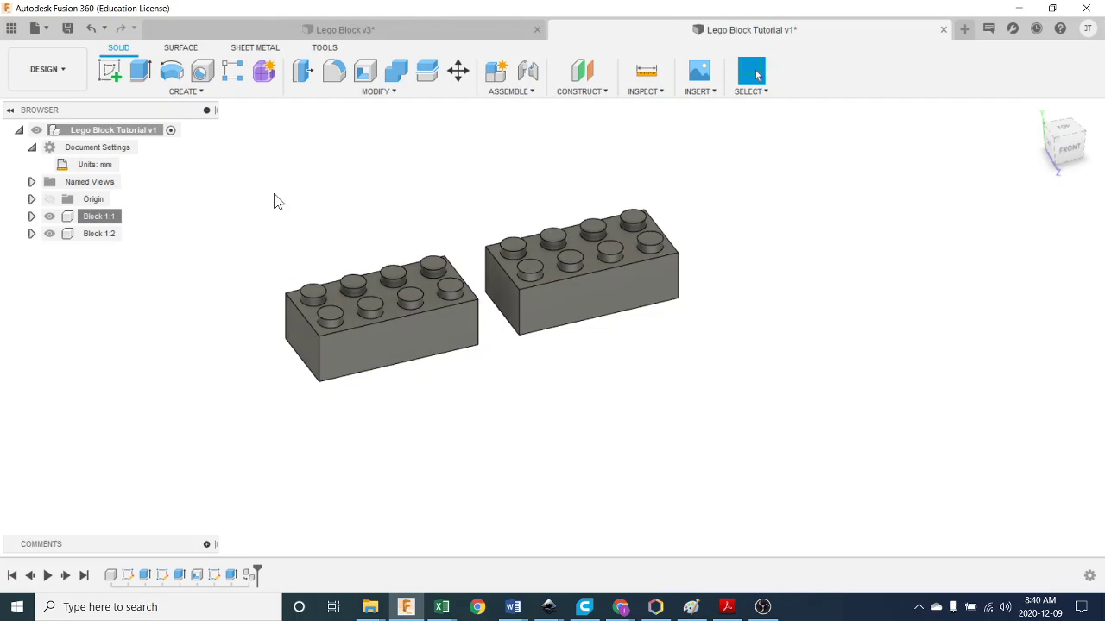
{"action": "right_click", "coordinate": [327, 186]}
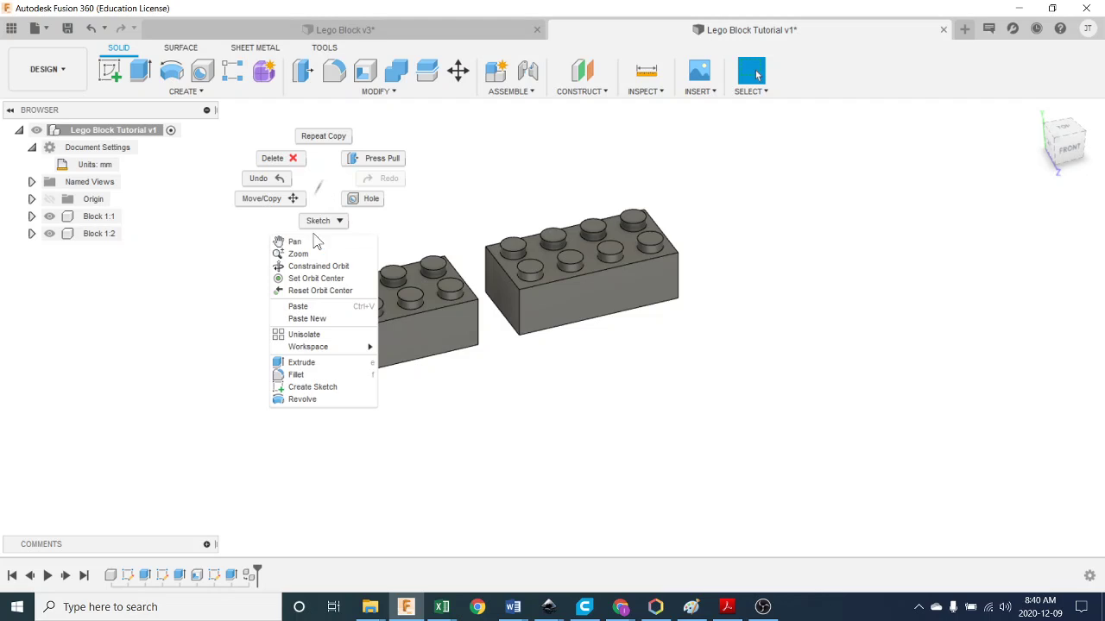
{"action": "left_click", "coordinate": [321, 320]}
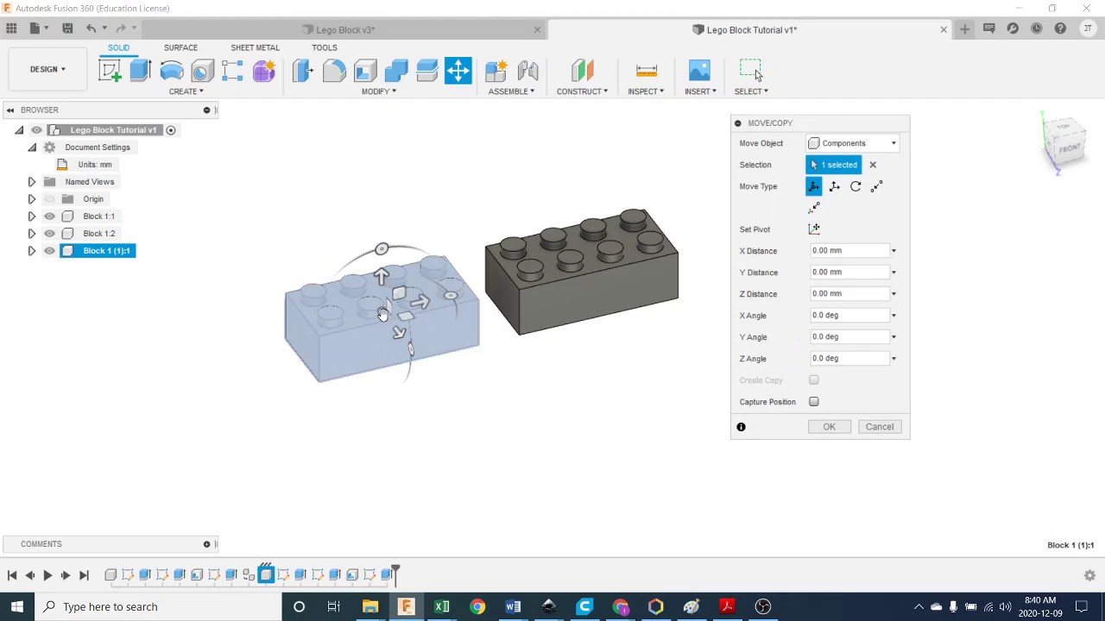
Step: Move the pasted block 45 mm along Z and accept the move with its position captured
{"action": "left_click_drag", "start_coordinate": [397, 331], "coordinate": [494, 456]}
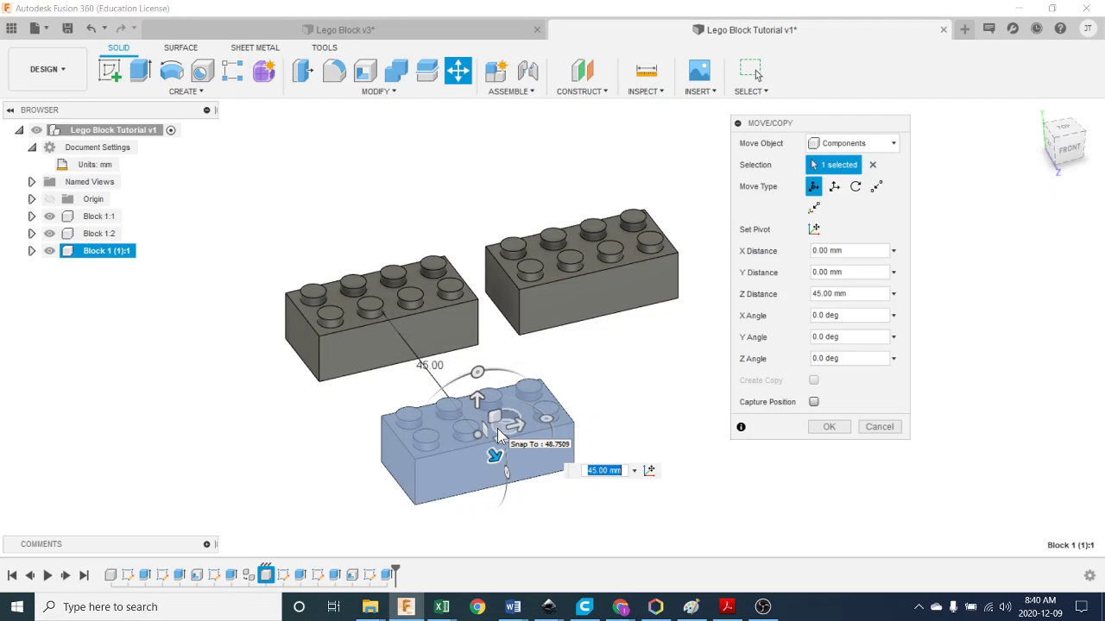
{"action": "left_click", "coordinate": [813, 402]}
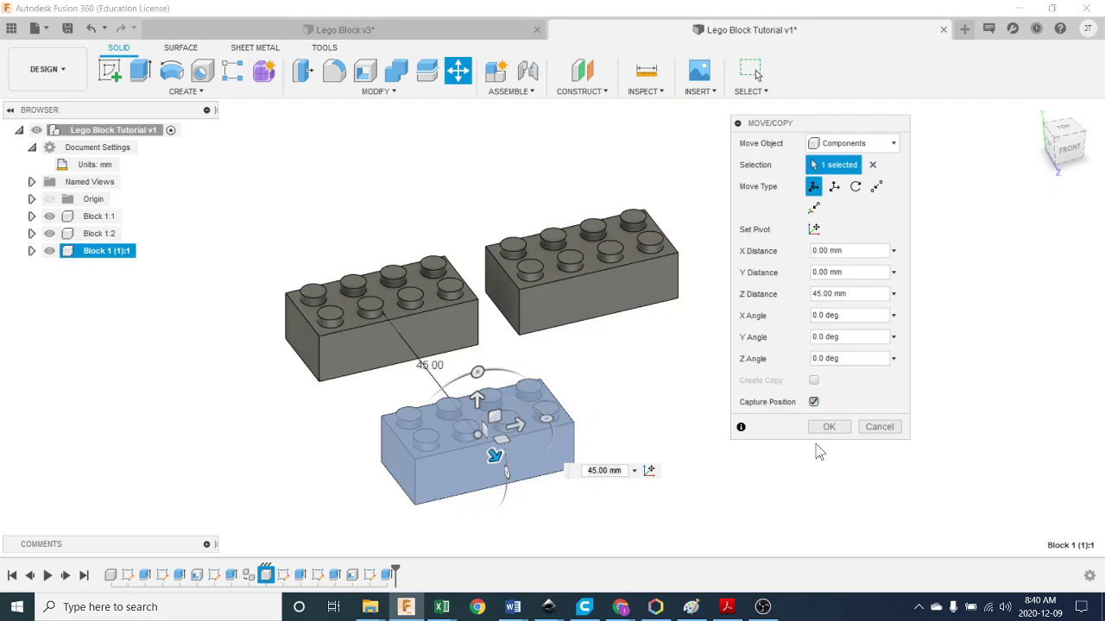
{"action": "left_click", "coordinate": [829, 428]}
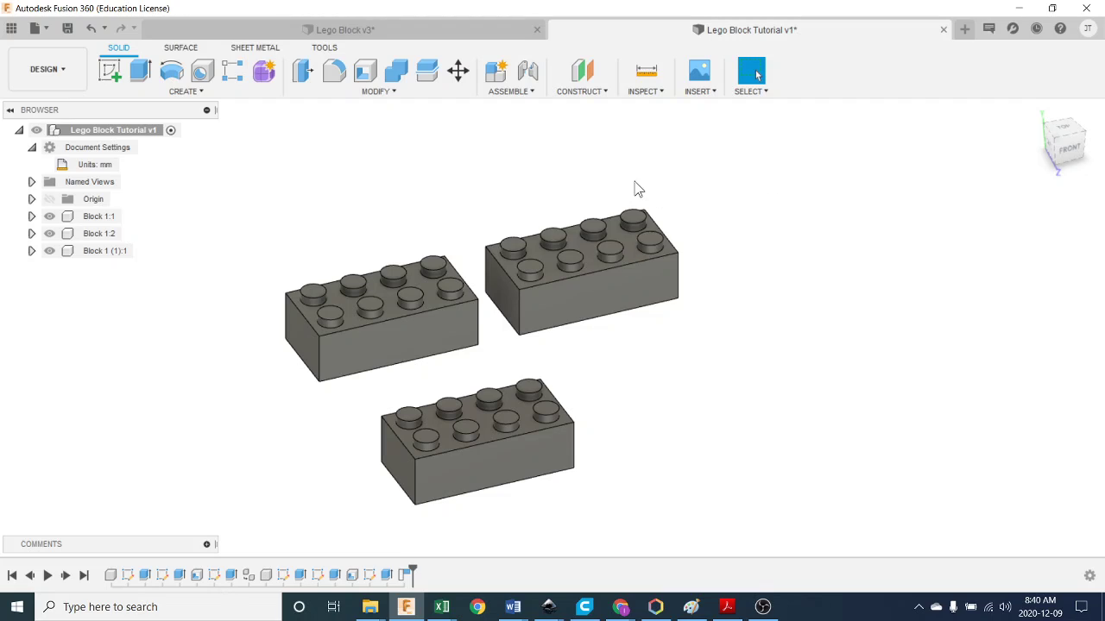
Step: Rename the independent copy Block 1 (1) as Block 2
{"action": "middle_click_drag", "start_coordinate": [677, 486], "coordinate": [700, 399]}
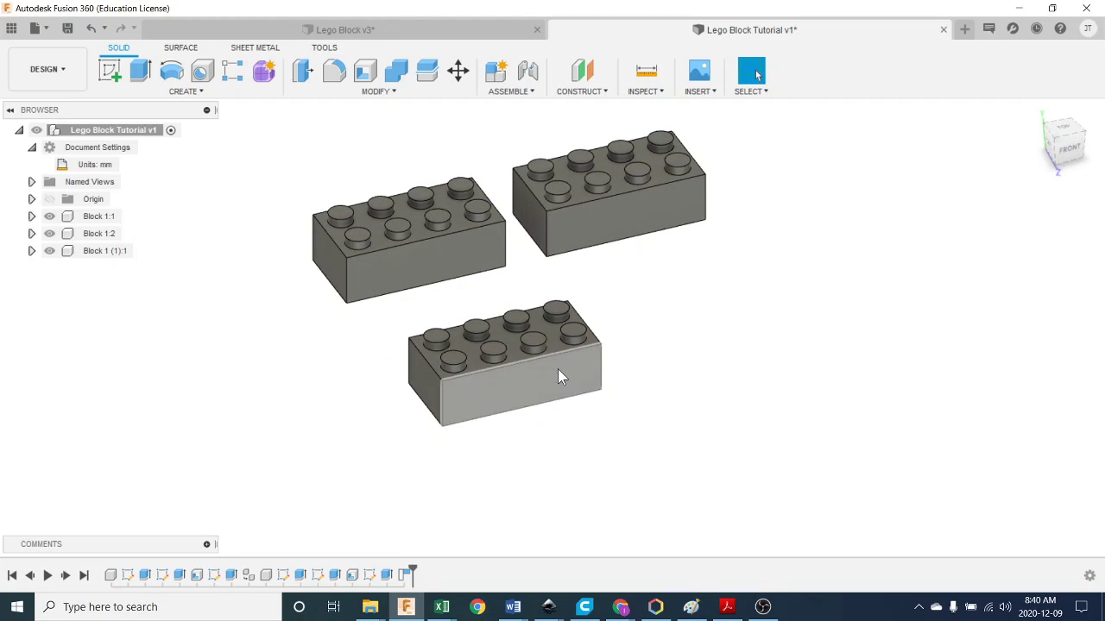
{"action": "double_click", "coordinate": [94, 252]}
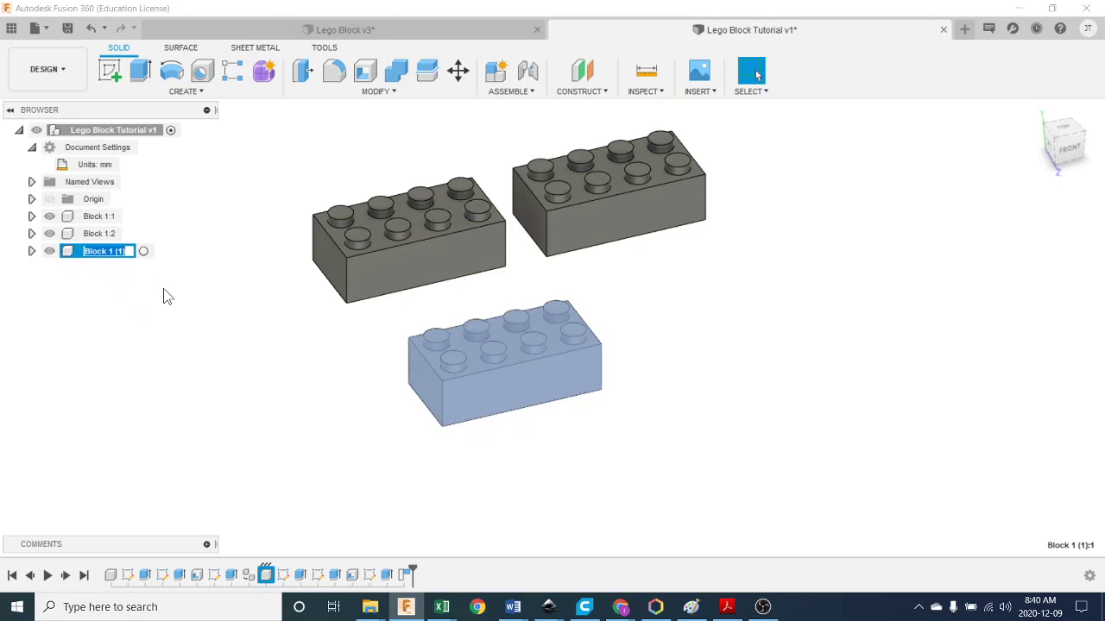
{"action": "type", "text": "Bl"}
{"action": "left_click", "coordinate": [303, 396]}
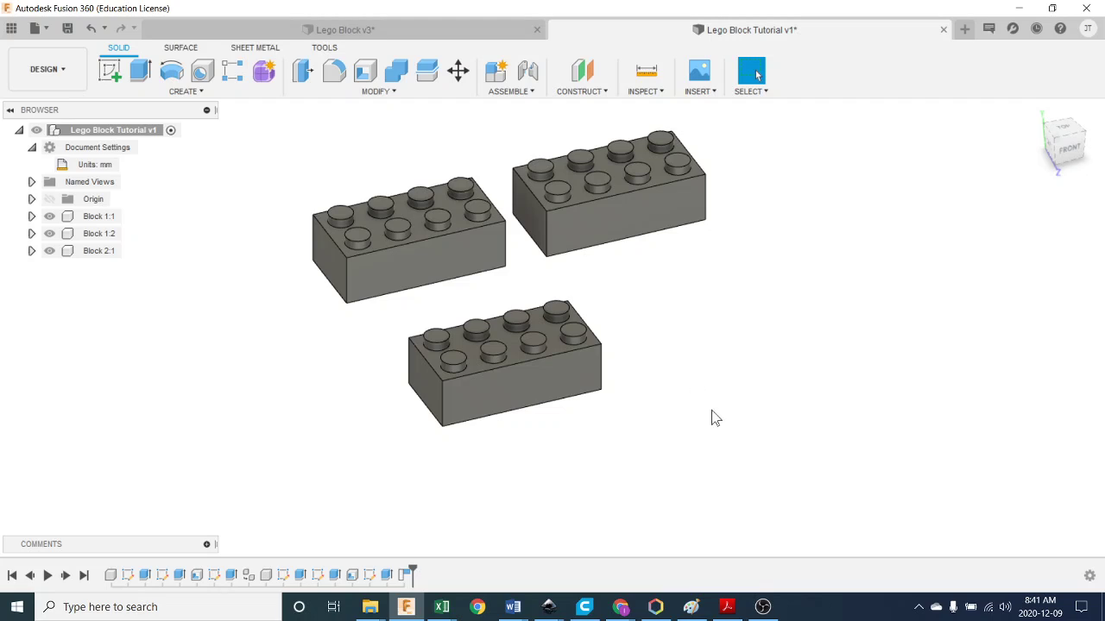
{"action": "left_click", "coordinate": [466, 382]}
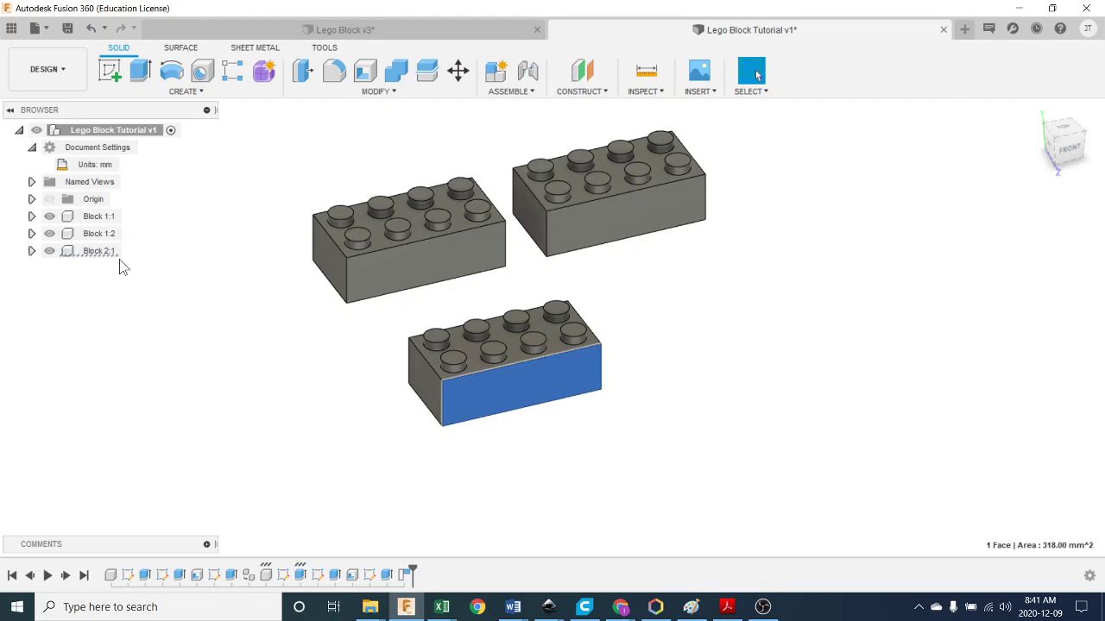
{"action": "left_click", "coordinate": [98, 251]}
{"action": "right_click", "coordinate": [98, 251]}
{"action": "left_click", "coordinate": [380, 406]}
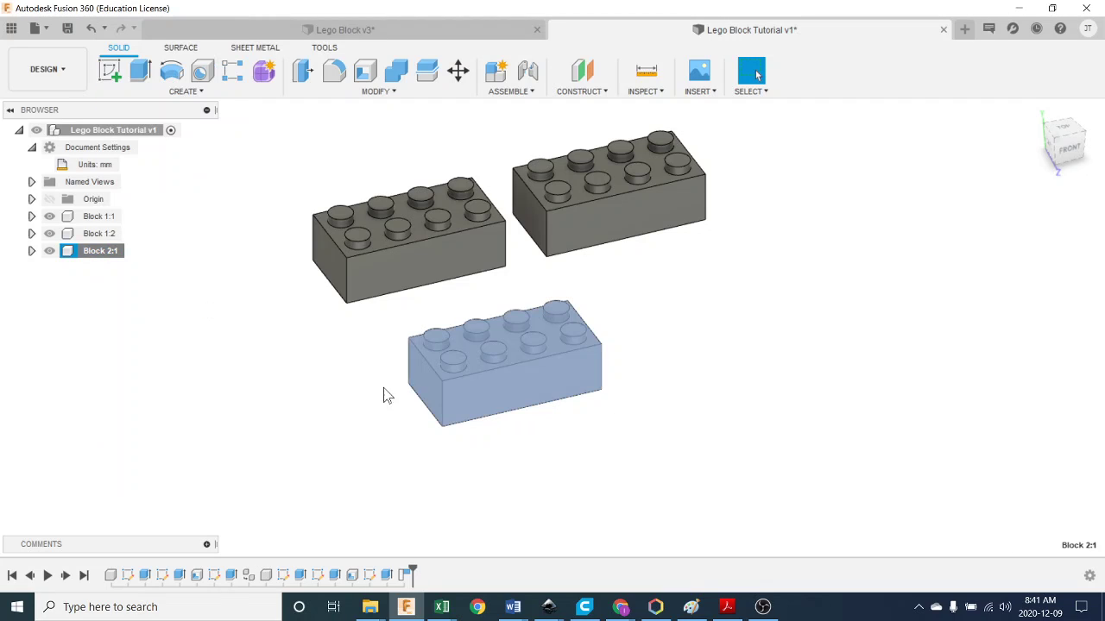
{"action": "left_click", "coordinate": [631, 373]}
Step: Reposition all three blocks freely in the workspace so that they stand clearly apart from one another
{"action": "left_click_drag", "start_coordinate": [488, 367], "coordinate": [609, 399]}
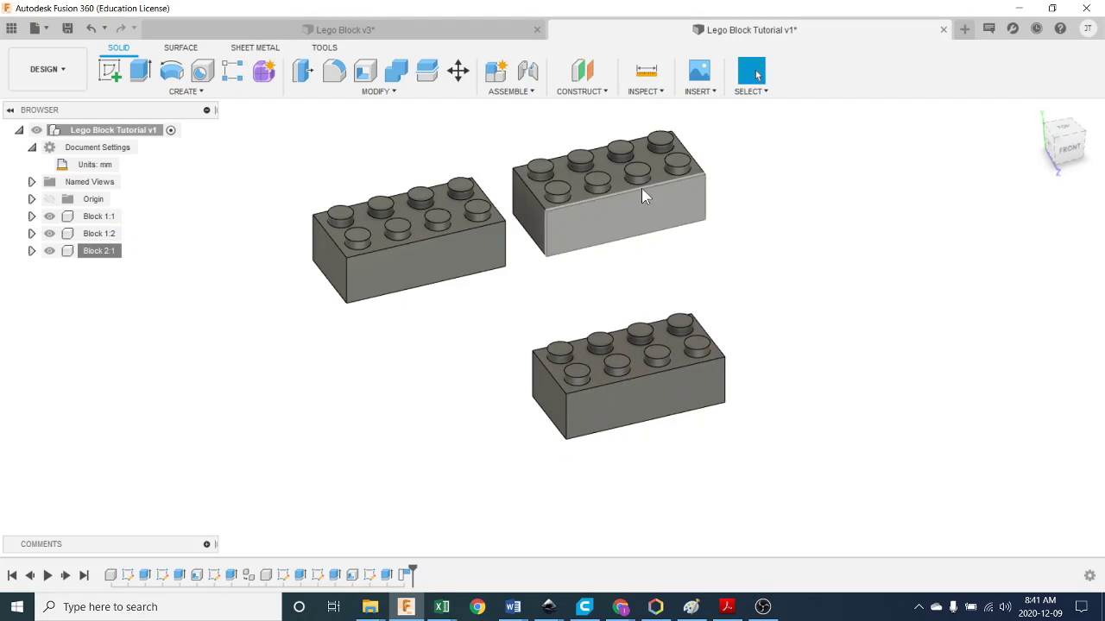
{"action": "left_click_drag", "start_coordinate": [641, 194], "coordinate": [749, 257]}
{"action": "left_click_drag", "start_coordinate": [340, 291], "coordinate": [336, 394]}
{"action": "left_click_drag", "start_coordinate": [702, 247], "coordinate": [667, 195]}
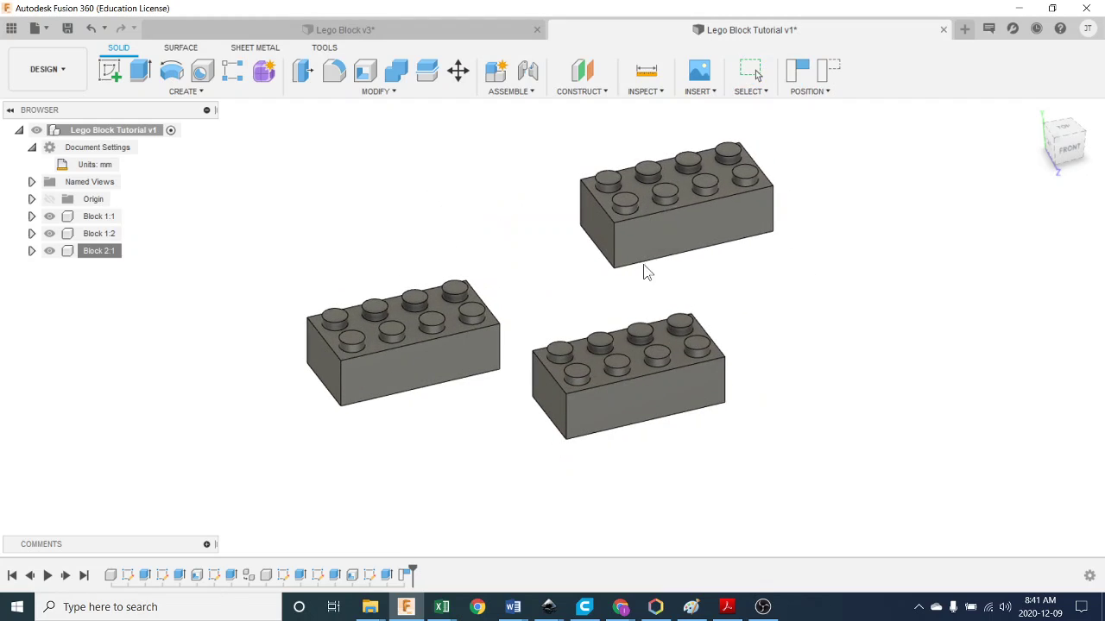
{"action": "left_click_drag", "start_coordinate": [645, 344], "coordinate": [682, 409]}
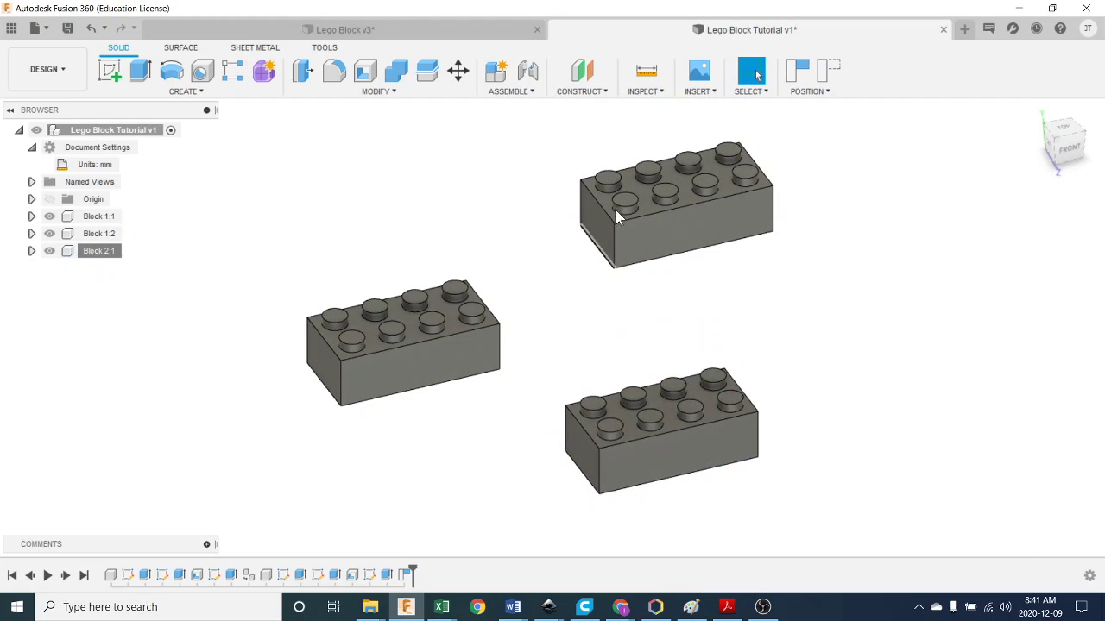
{"action": "left_click_drag", "start_coordinate": [646, 218], "coordinate": [519, 217]}
{"action": "middle_click_drag", "start_coordinate": [523, 334], "coordinate": [518, 284], "text": "shift"}
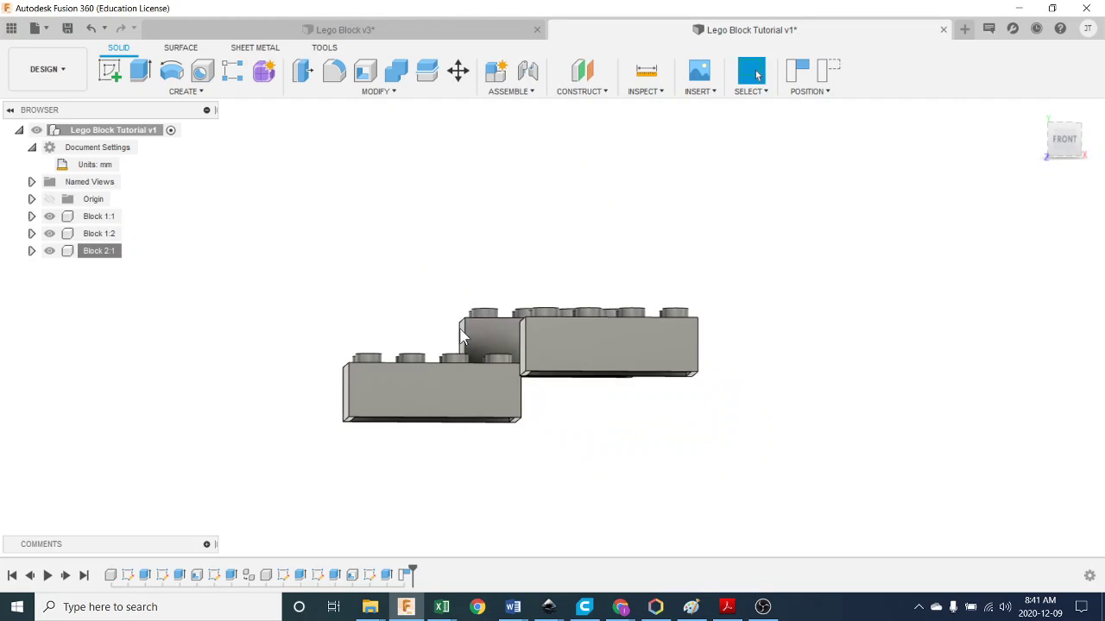
{"action": "middle_click_drag", "start_coordinate": [459, 337], "coordinate": [520, 265], "text": "shift"}
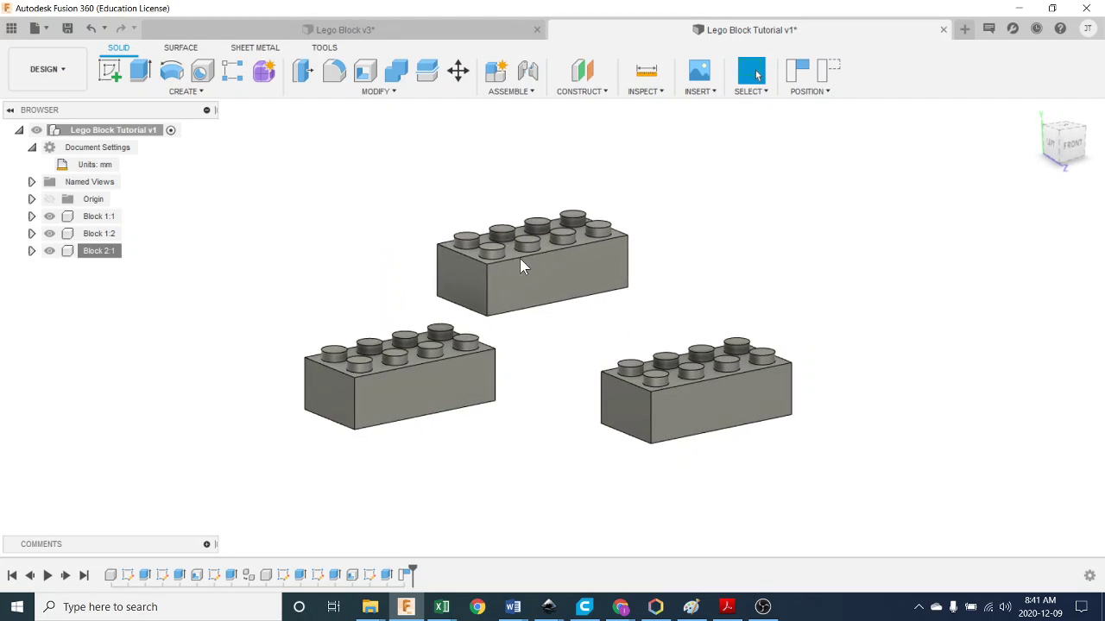
{"action": "left_click_drag", "start_coordinate": [521, 258], "coordinate": [541, 236]}
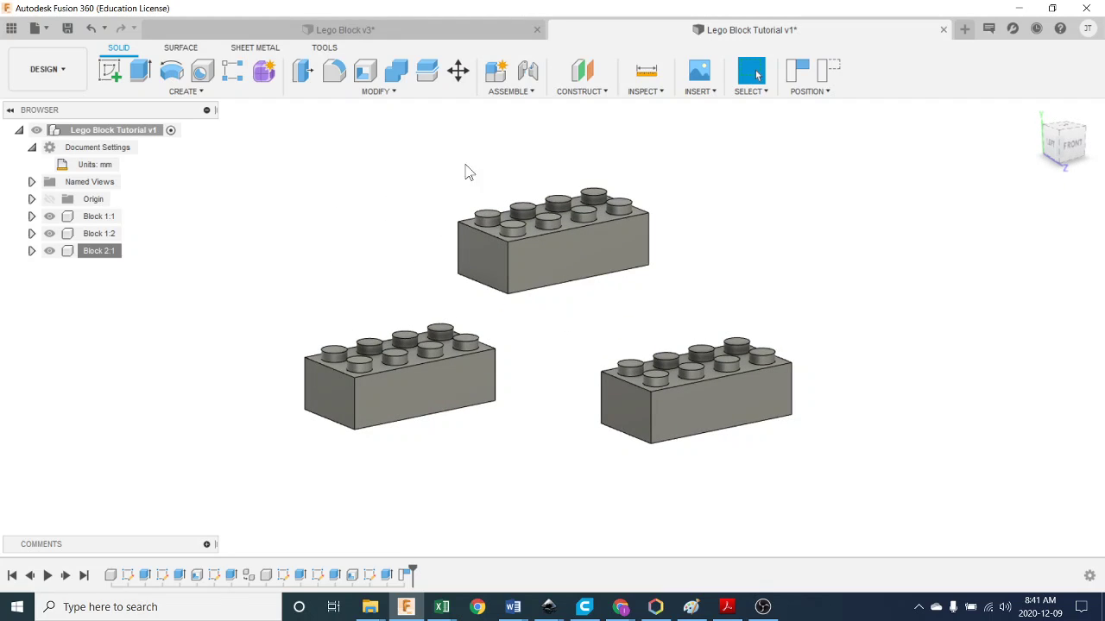
Step: Start a joint with the moved positions captured and place its first origin on Block 1:2's outer front-left corner of the underside
{"action": "left_click", "coordinate": [521, 94]}
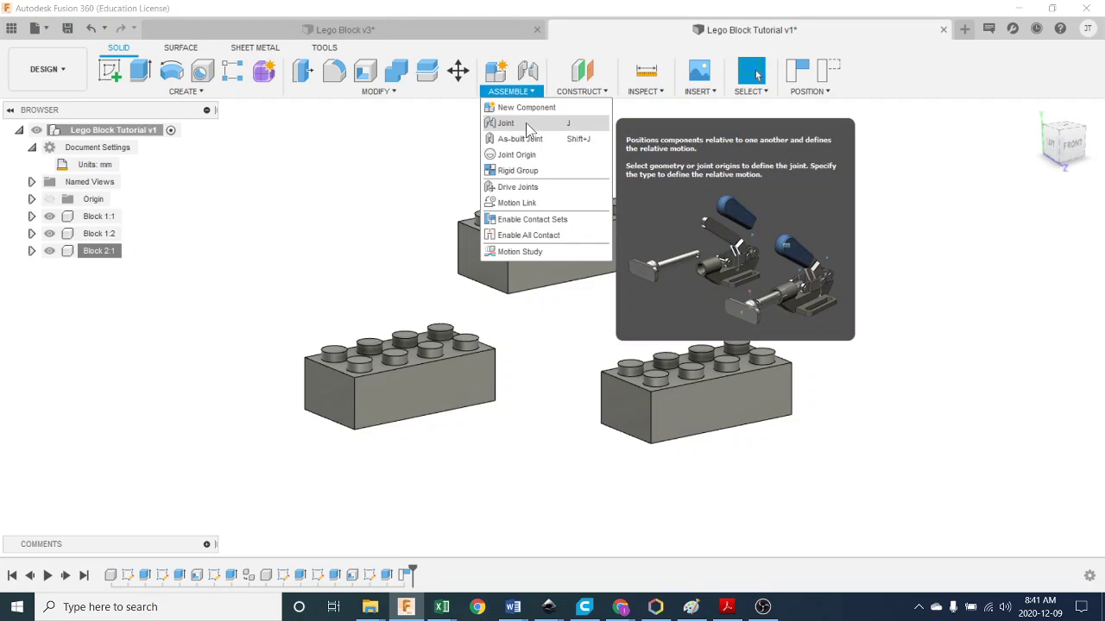
{"action": "left_click", "coordinate": [522, 122]}
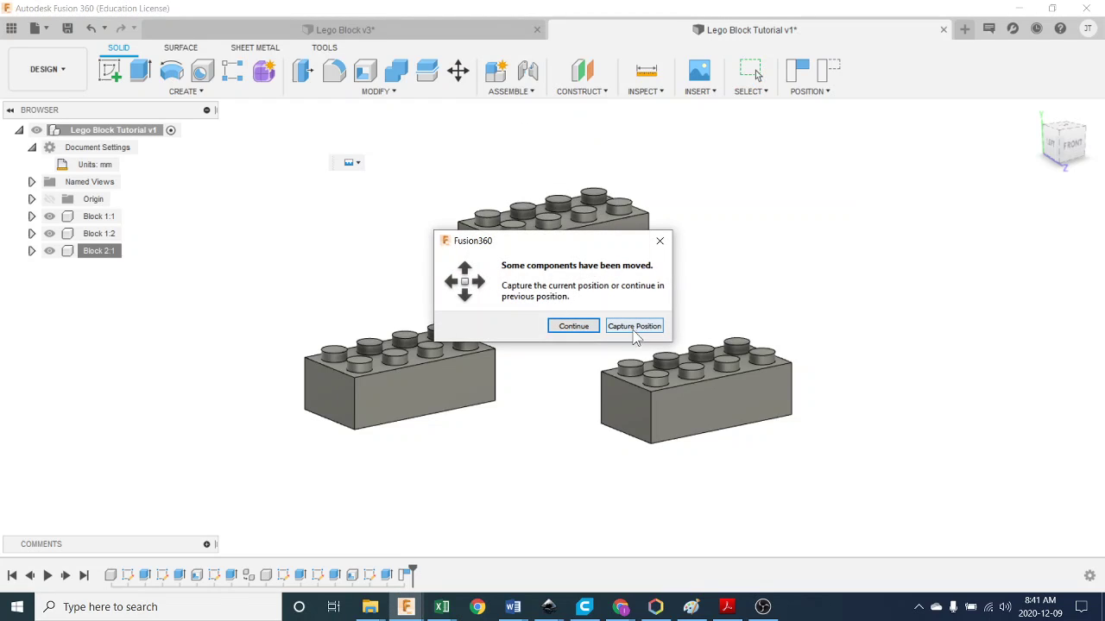
{"action": "left_click", "coordinate": [633, 326]}
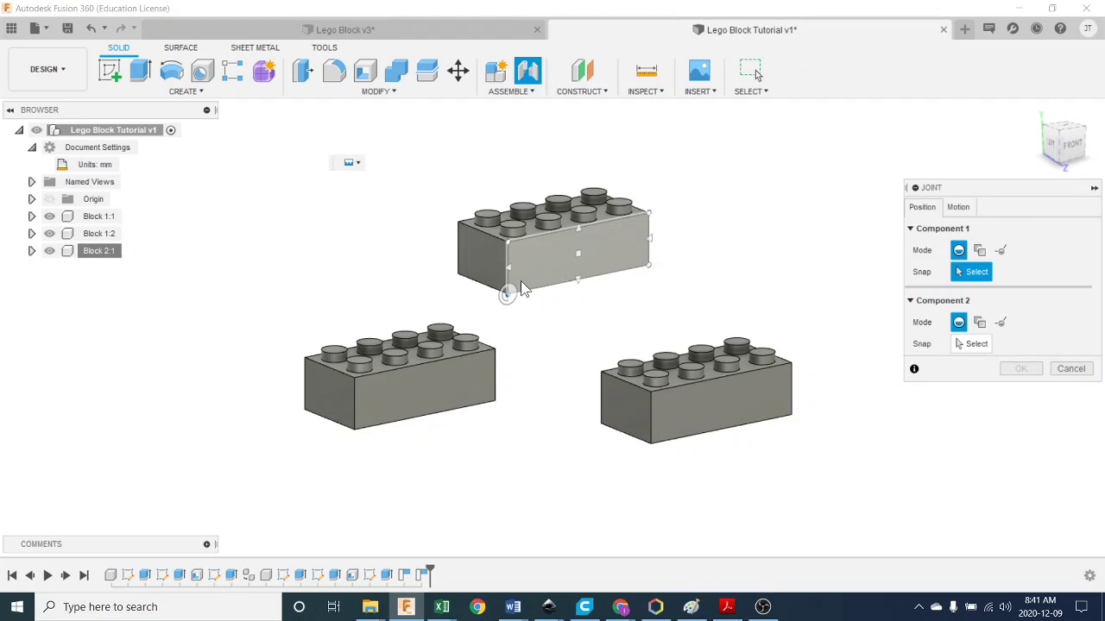
{"action": "middle_click_drag", "start_coordinate": [536, 338], "coordinate": [543, 284], "text": "shift"}
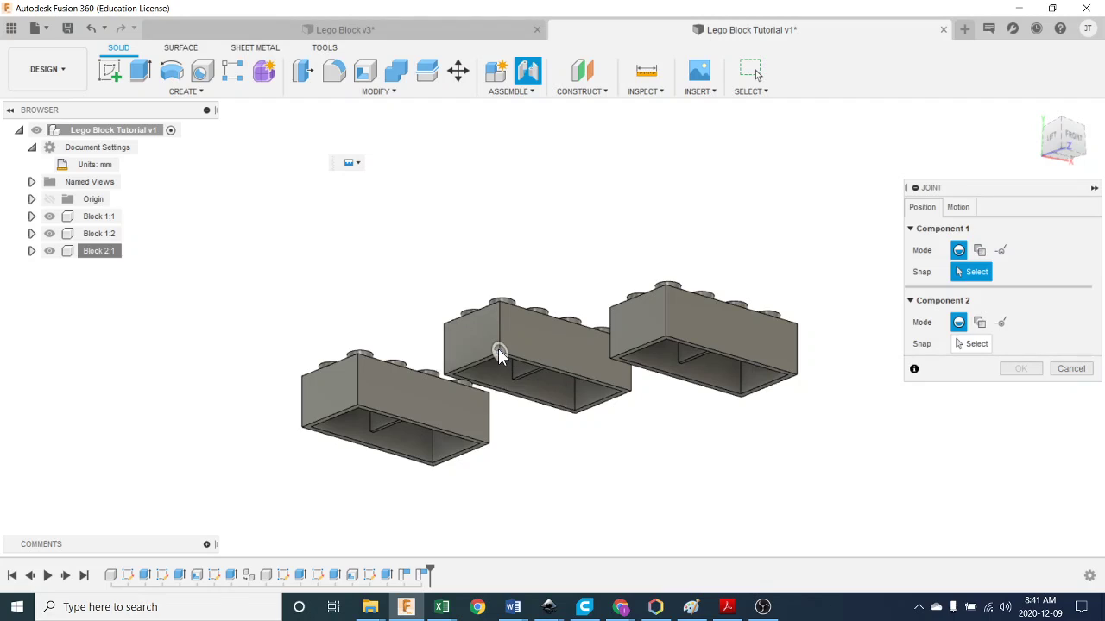
{"action": "scroll", "coordinate": [499, 358], "scroll_direction": "up", "scroll_amount": 5}
{"action": "scroll", "coordinate": [499, 354], "scroll_direction": "up", "scroll_amount": 6}
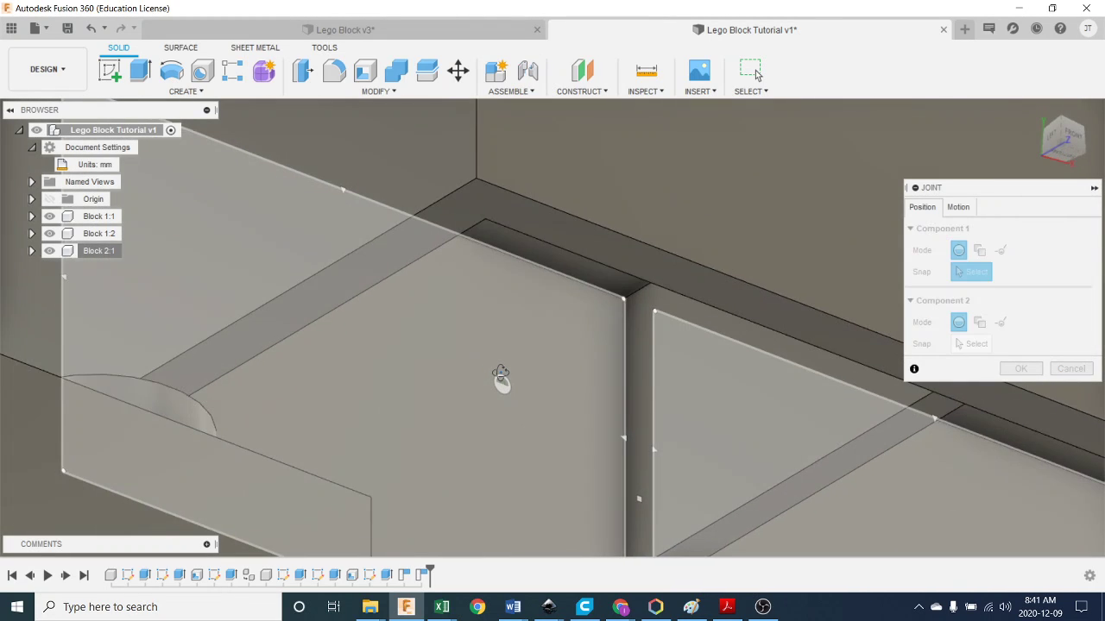
{"action": "scroll", "coordinate": [501, 375], "scroll_direction": "down", "scroll_amount": 5}
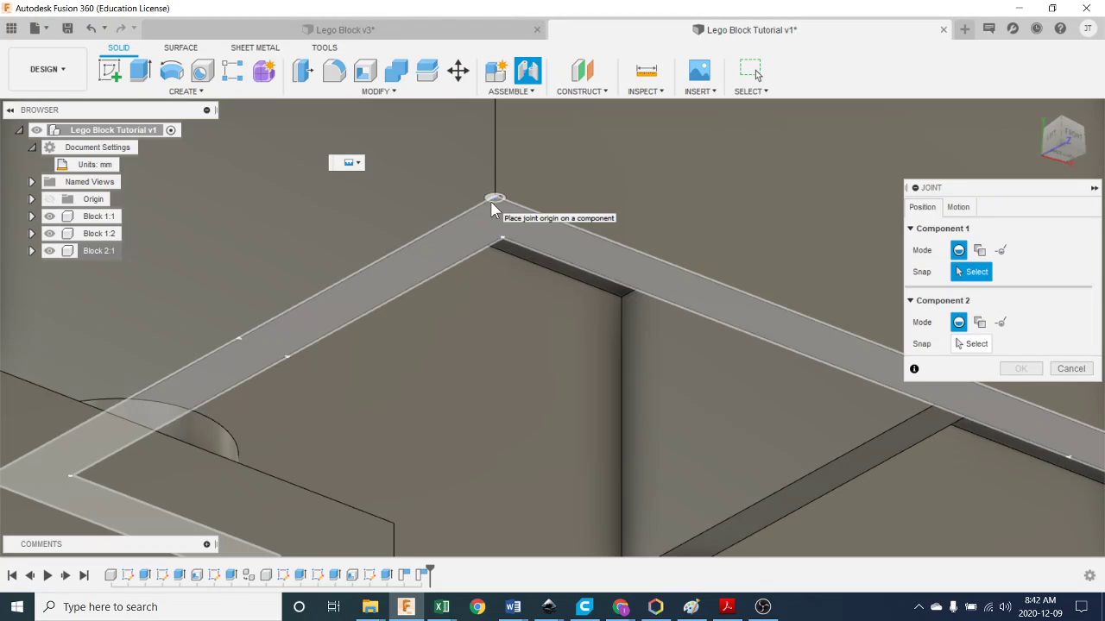
{"action": "left_click", "coordinate": [494, 201]}
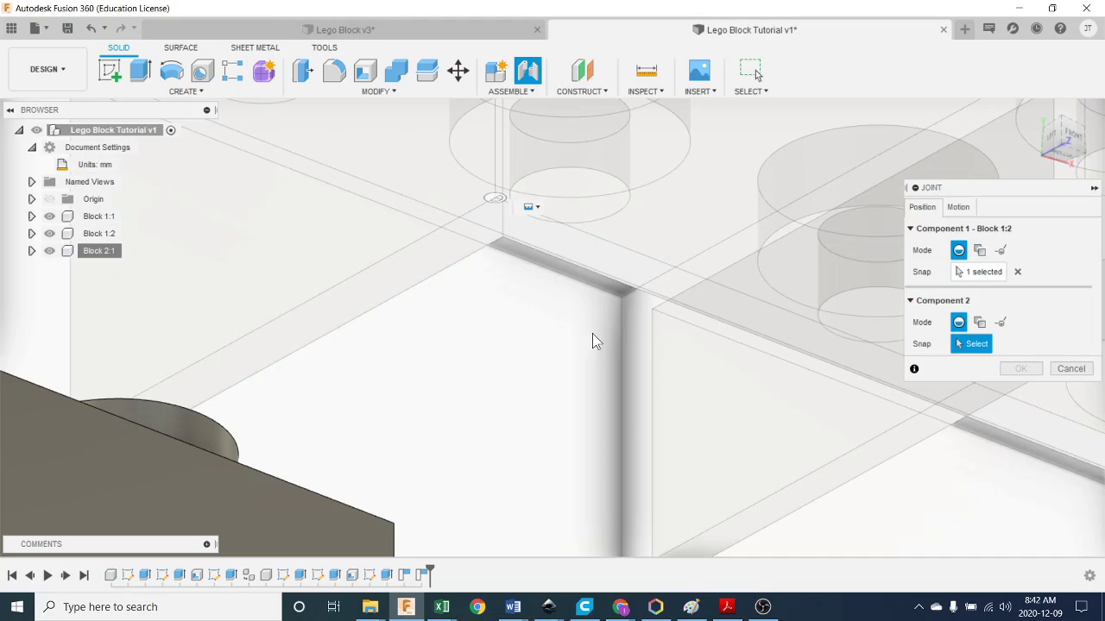
Step: Snap the second joint origin to the front-left corner of Block 1:1's upper face and accept the joint, stacking the blocks
{"action": "scroll", "coordinate": [575, 345], "scroll_direction": "up", "scroll_amount": 8}
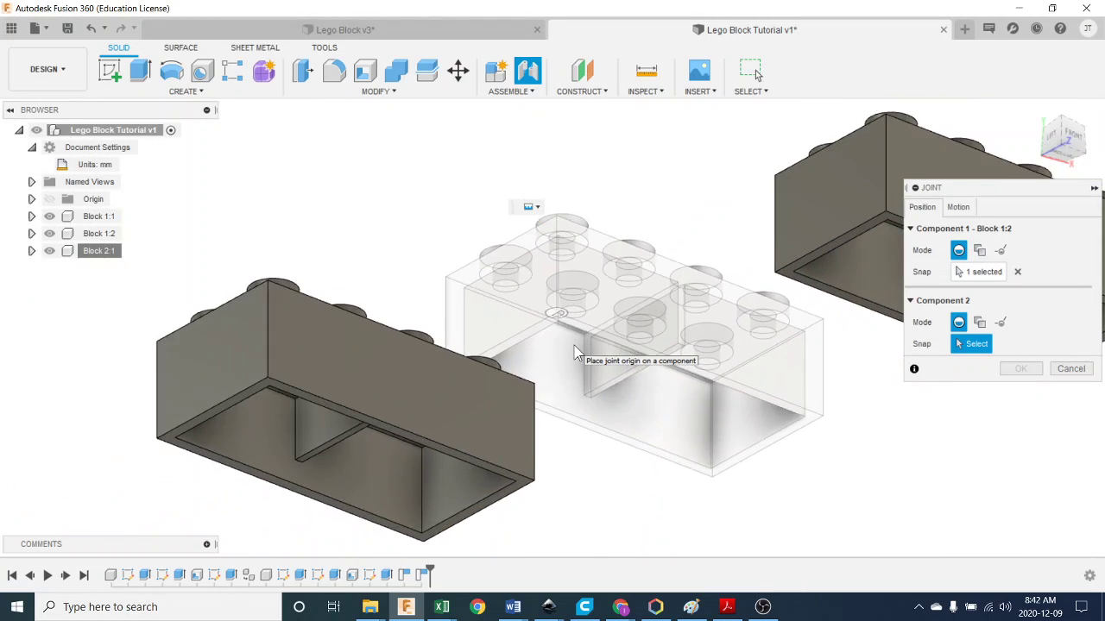
{"action": "middle_click_drag", "start_coordinate": [575, 354], "coordinate": [521, 350], "text": "shift"}
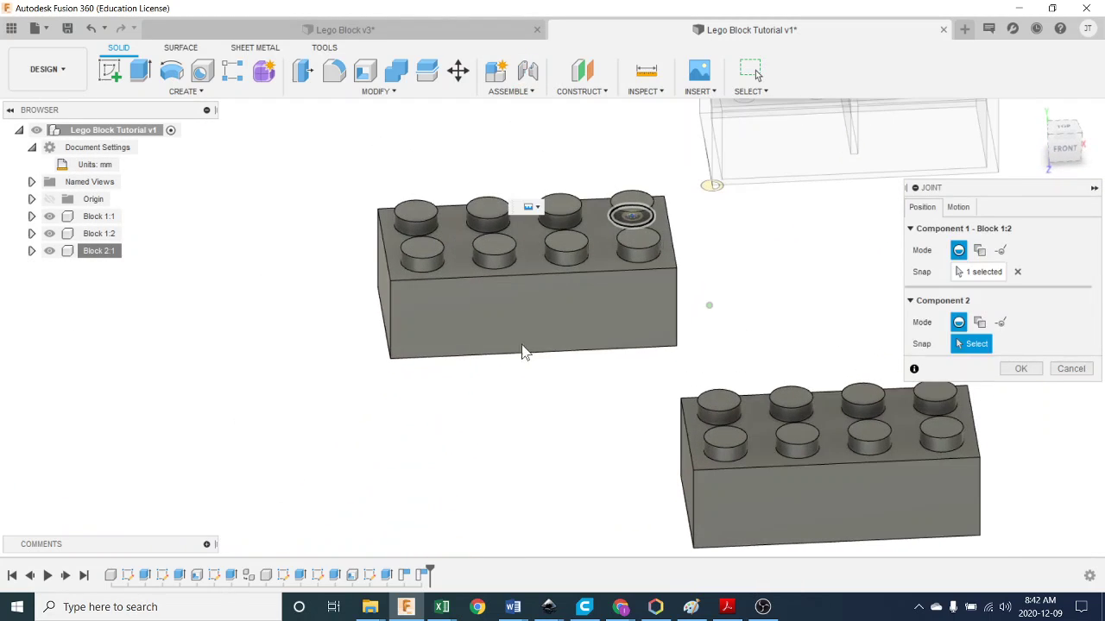
{"action": "scroll", "coordinate": [419, 278], "scroll_direction": "down", "scroll_amount": 10}
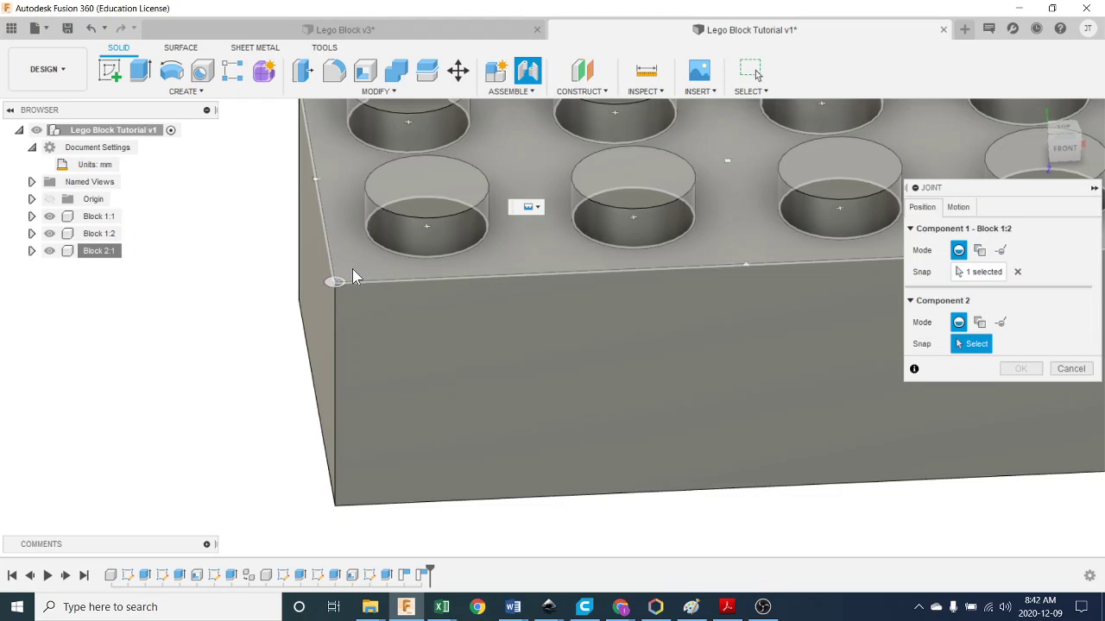
{"action": "left_click", "coordinate": [351, 270]}
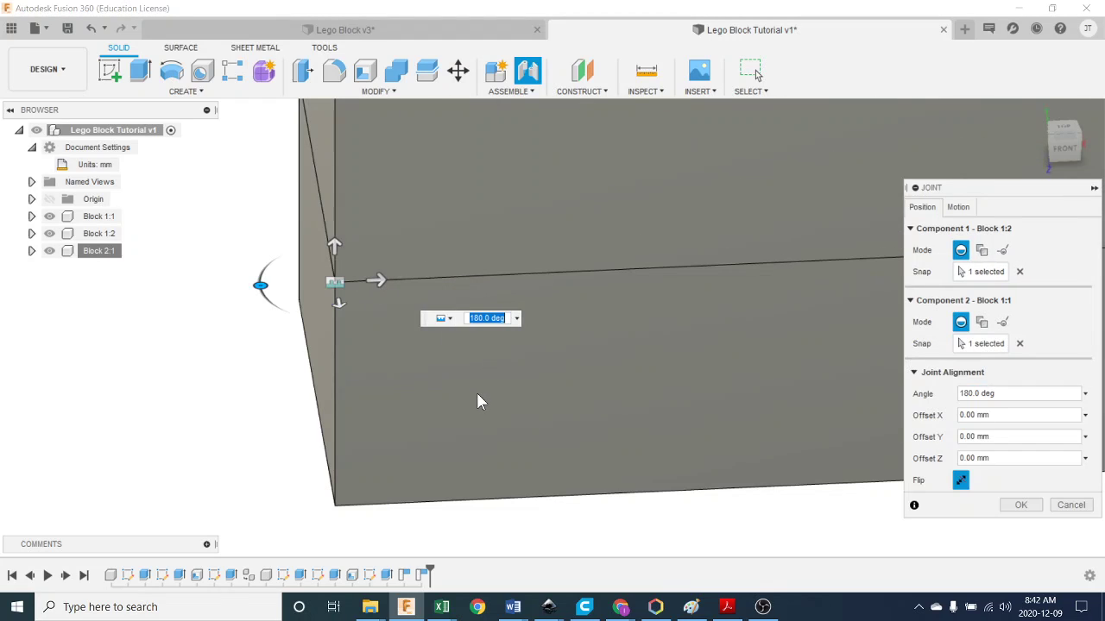
{"action": "scroll", "coordinate": [479, 400], "scroll_direction": "up", "scroll_amount": 5}
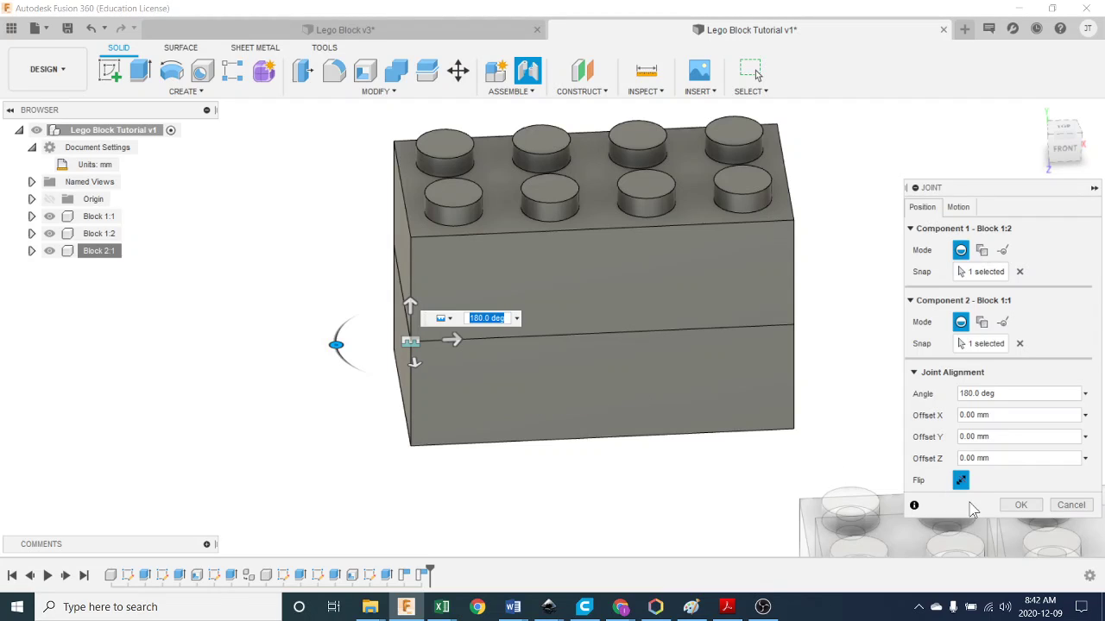
{"action": "left_click", "coordinate": [1020, 504]}
{"action": "middle_click_drag", "start_coordinate": [693, 442], "coordinate": [690, 454], "text": "shift"}
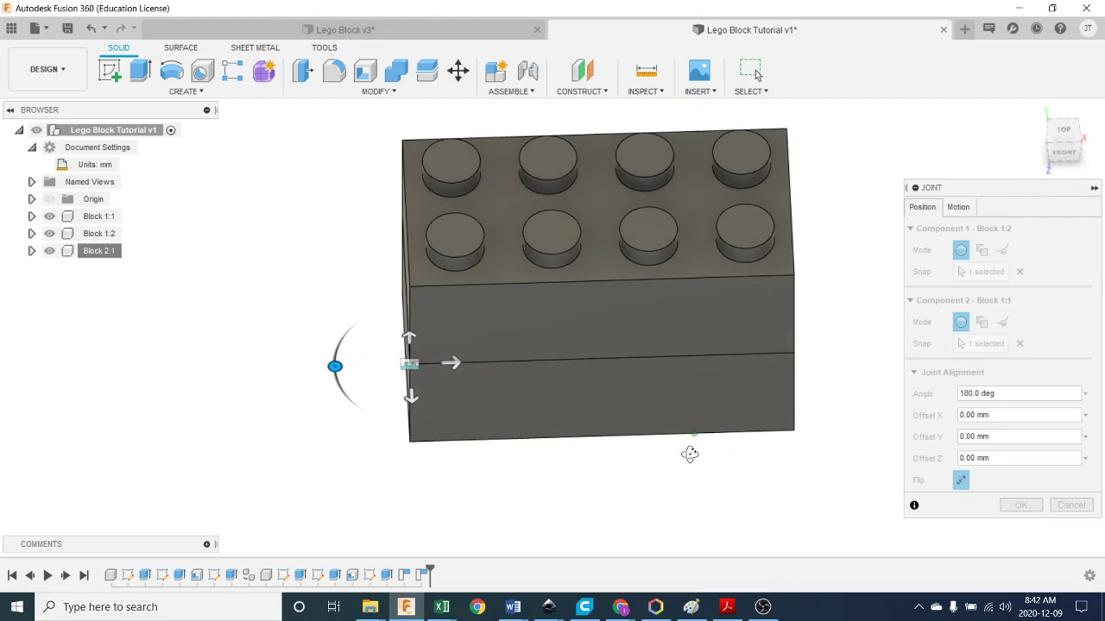
{"action": "middle_click_drag", "start_coordinate": [690, 454], "coordinate": [690, 456], "text": "shift"}
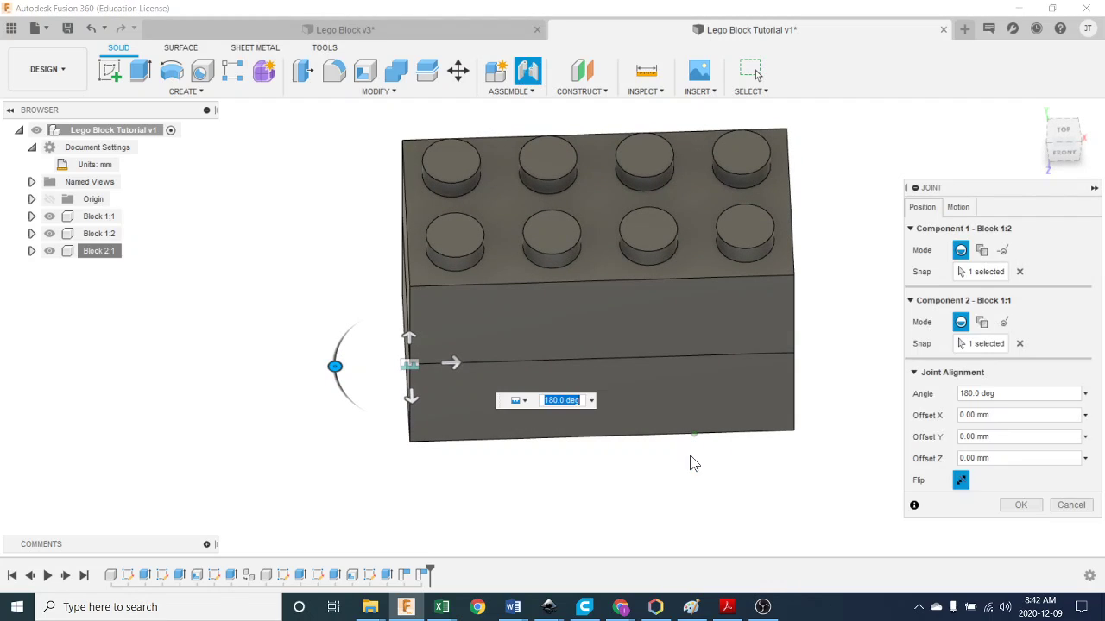
{"action": "left_click", "coordinate": [1008, 506]}
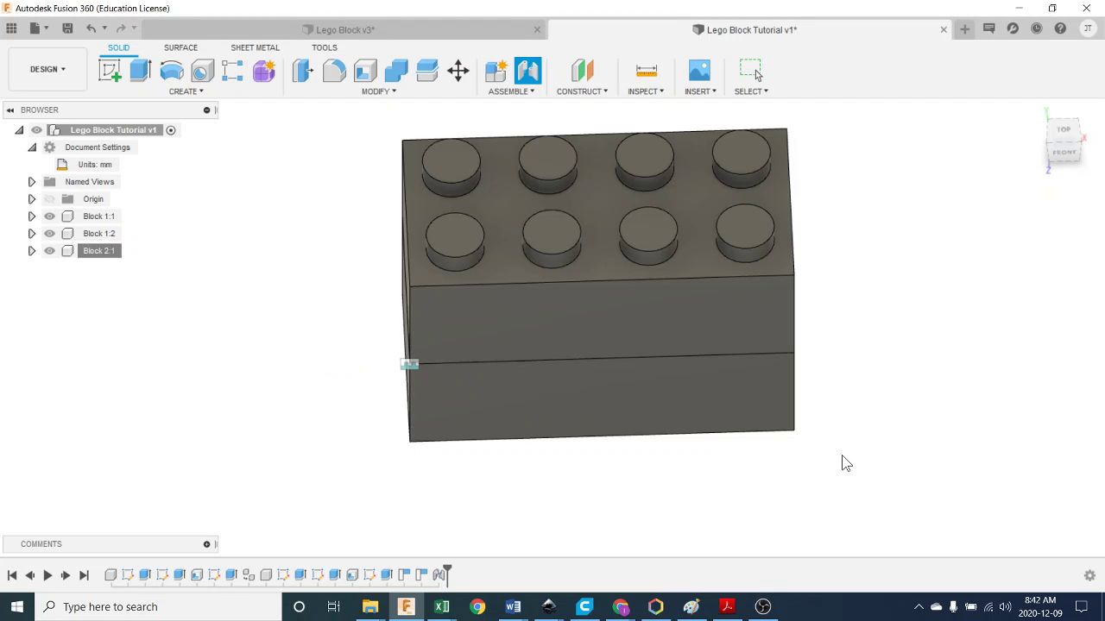
{"action": "scroll", "coordinate": [842, 510], "scroll_direction": "down", "scroll_amount": 3}
{"action": "middle_click_drag", "start_coordinate": [840, 504], "coordinate": [826, 483], "text": "shift"}
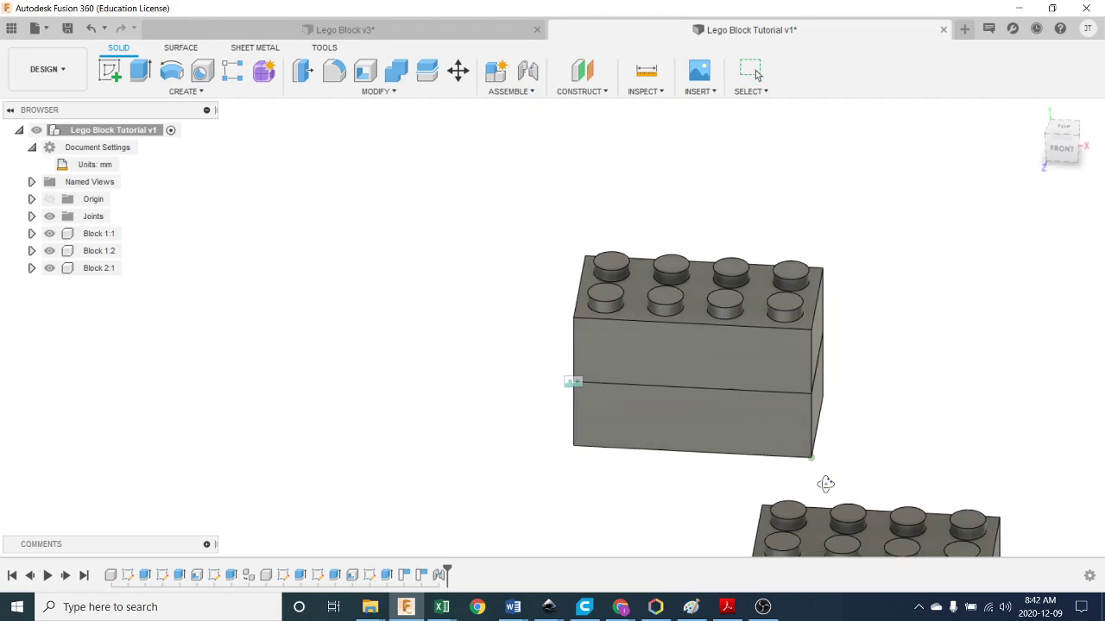
Step: Move the joined blocks together to test the rigid joint, and examine the editing options available for that joint
{"action": "left_click_drag", "start_coordinate": [712, 314], "coordinate": [541, 233]}
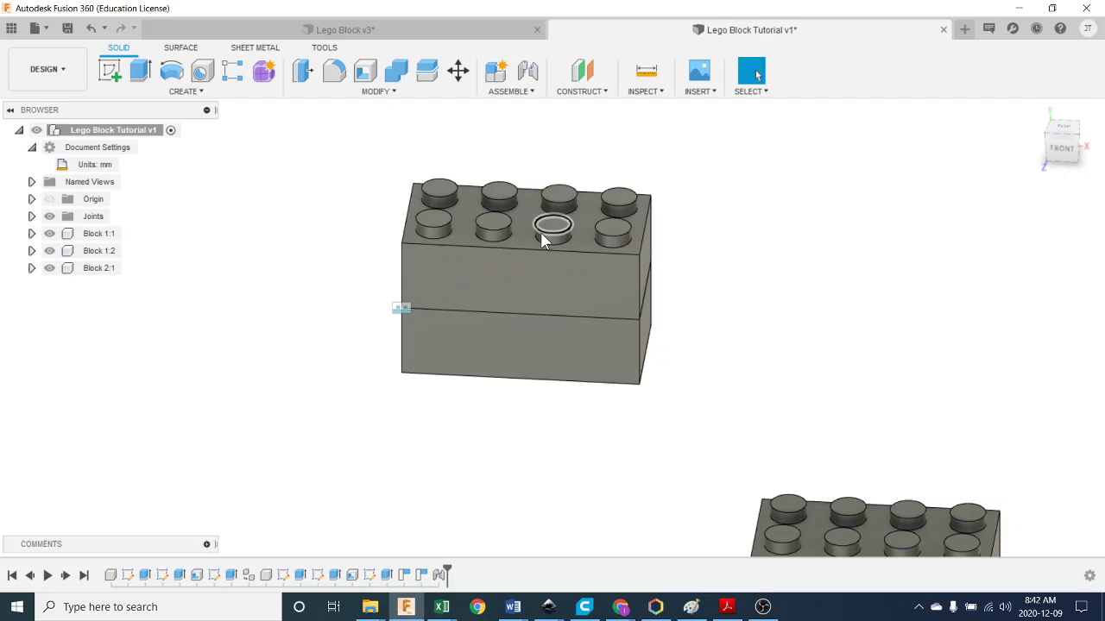
{"action": "left_click", "coordinate": [401, 310]}
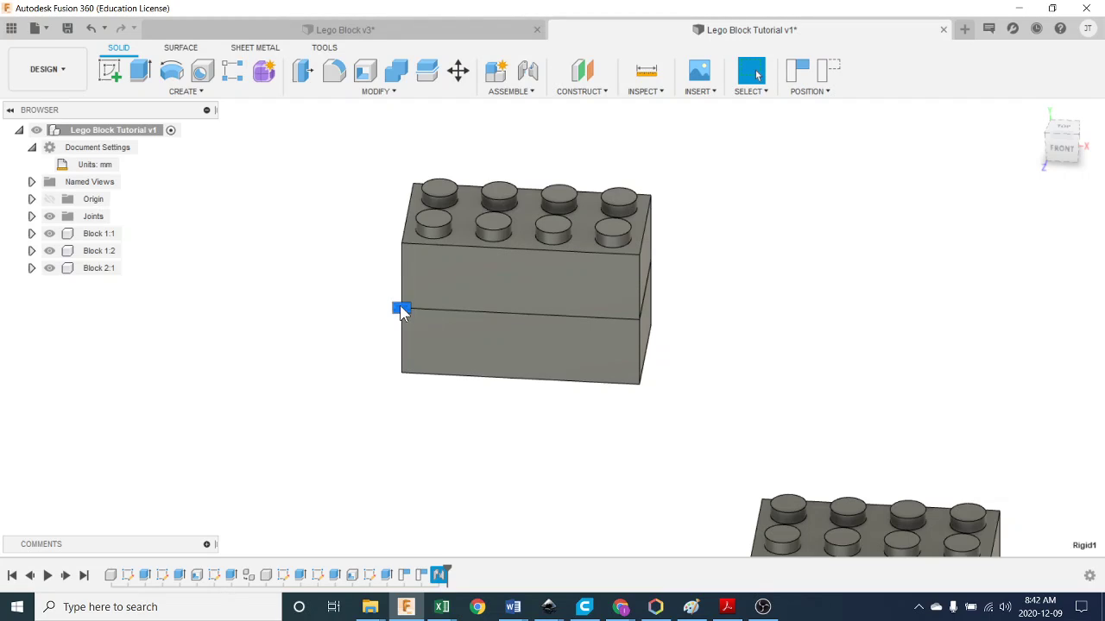
{"action": "right_click", "coordinate": [402, 311]}
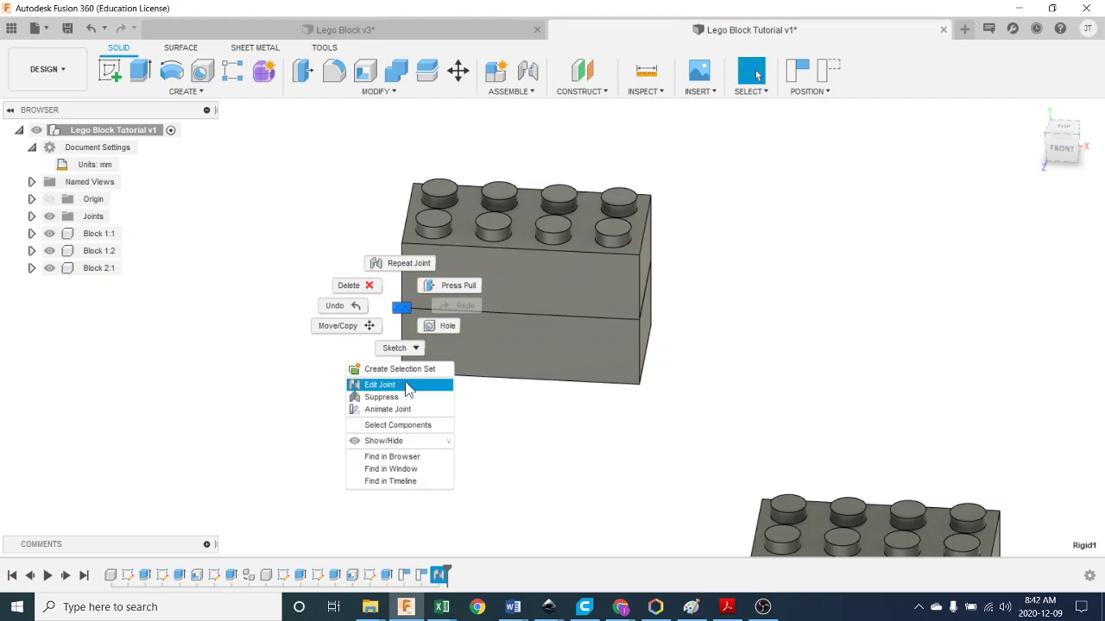
{"action": "key", "text": "Escape"}
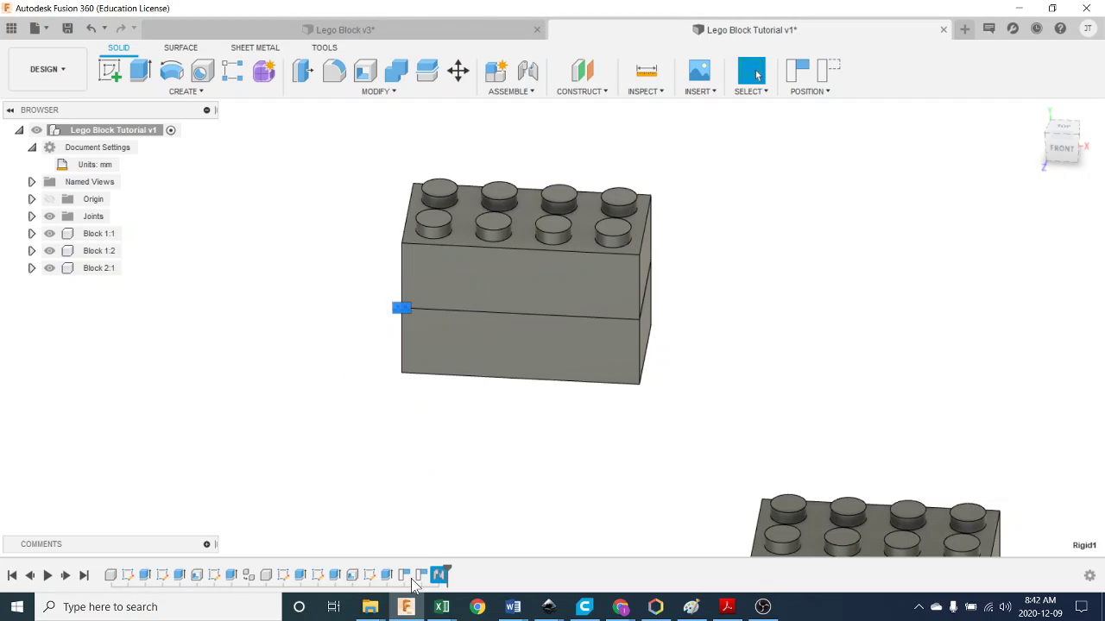
{"action": "right_click", "coordinate": [440, 576]}
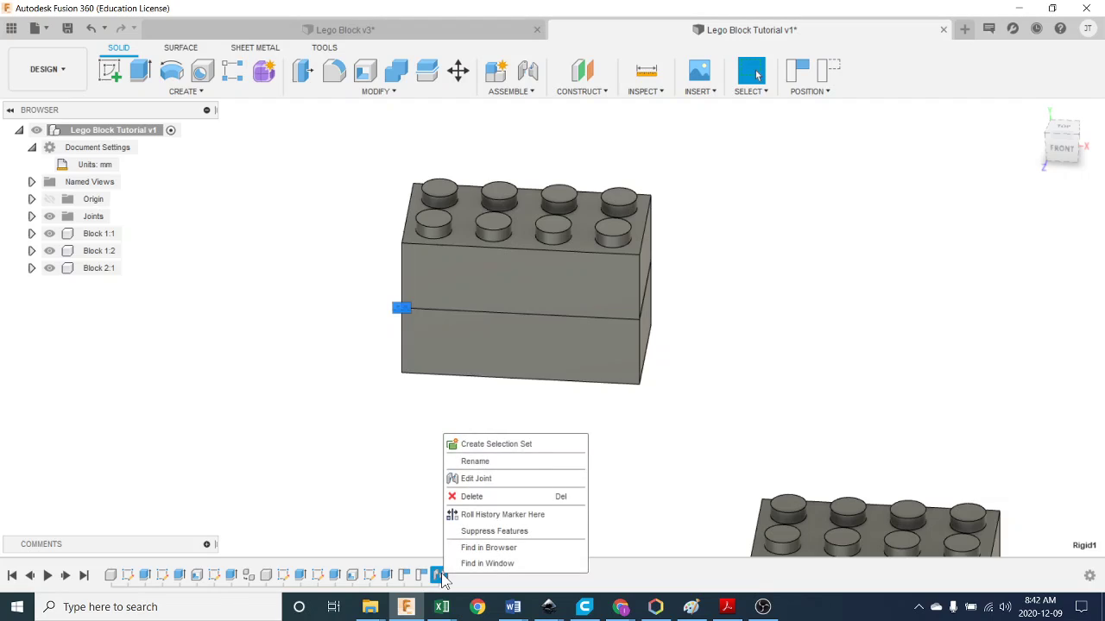
{"action": "left_click", "coordinate": [312, 457]}
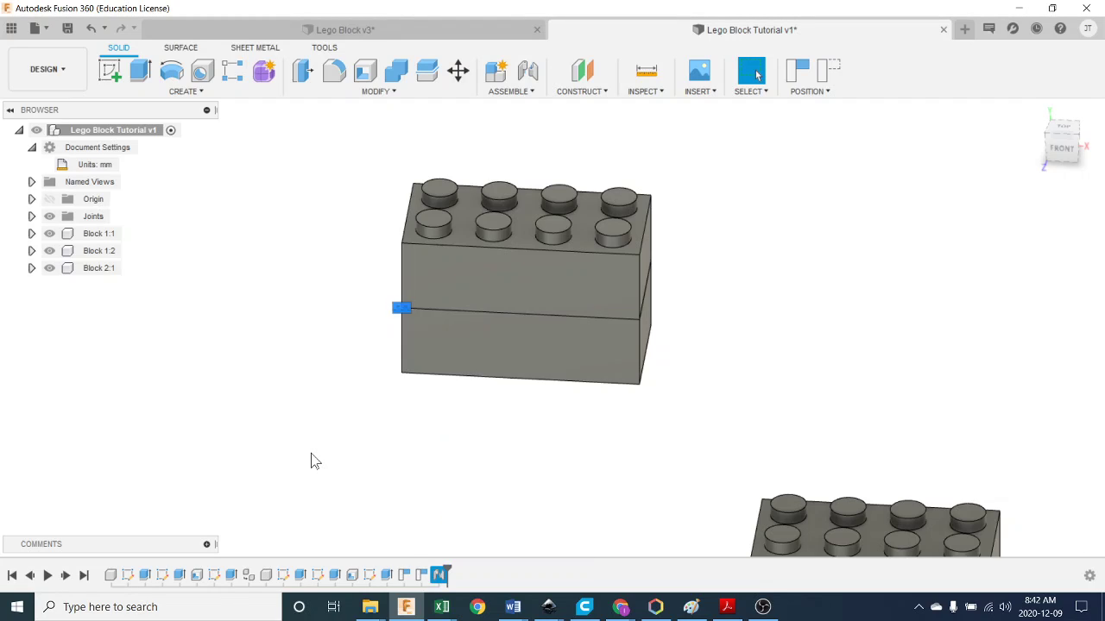
{"action": "left_click", "coordinate": [31, 216]}
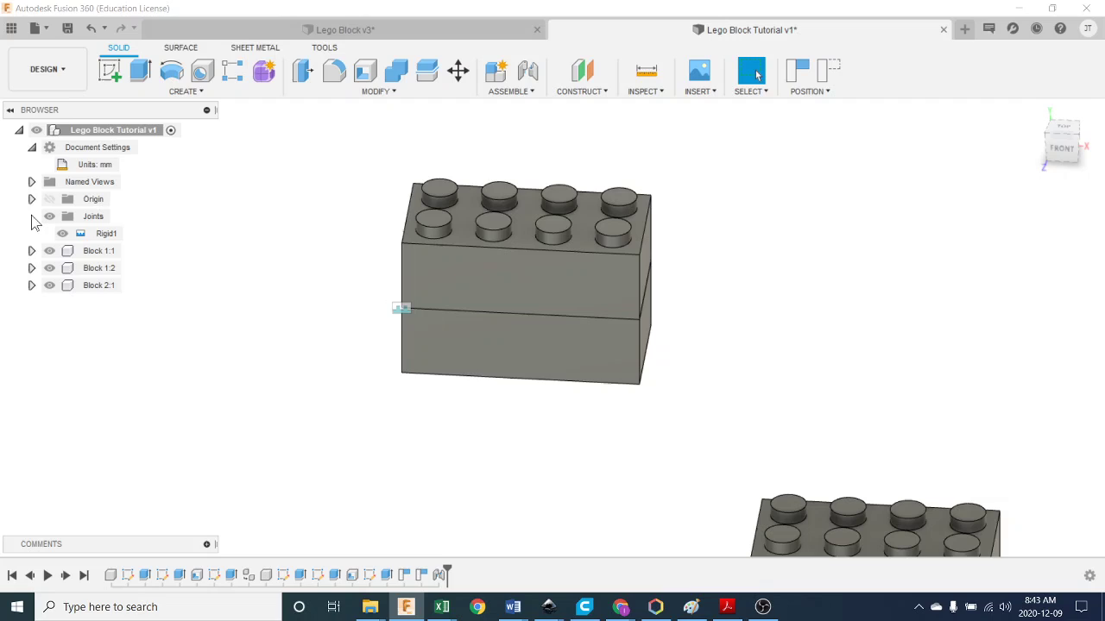
{"action": "right_click", "coordinate": [104, 235]}
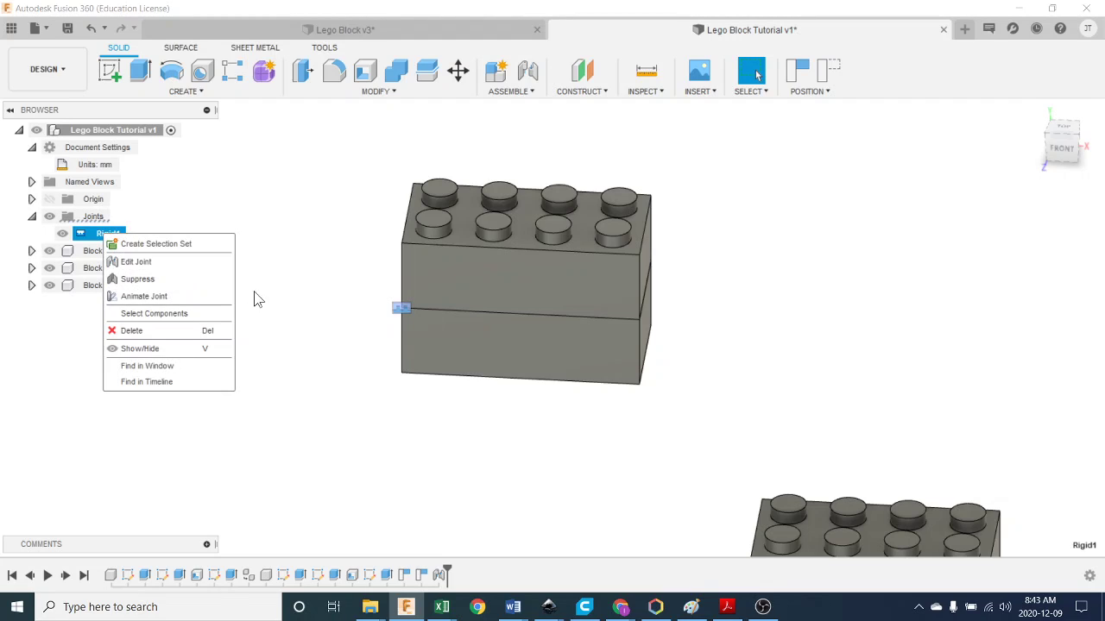
{"action": "left_click", "coordinate": [304, 312]}
{"action": "middle_click_drag", "start_coordinate": [304, 313], "coordinate": [500, 376], "text": "shift"}
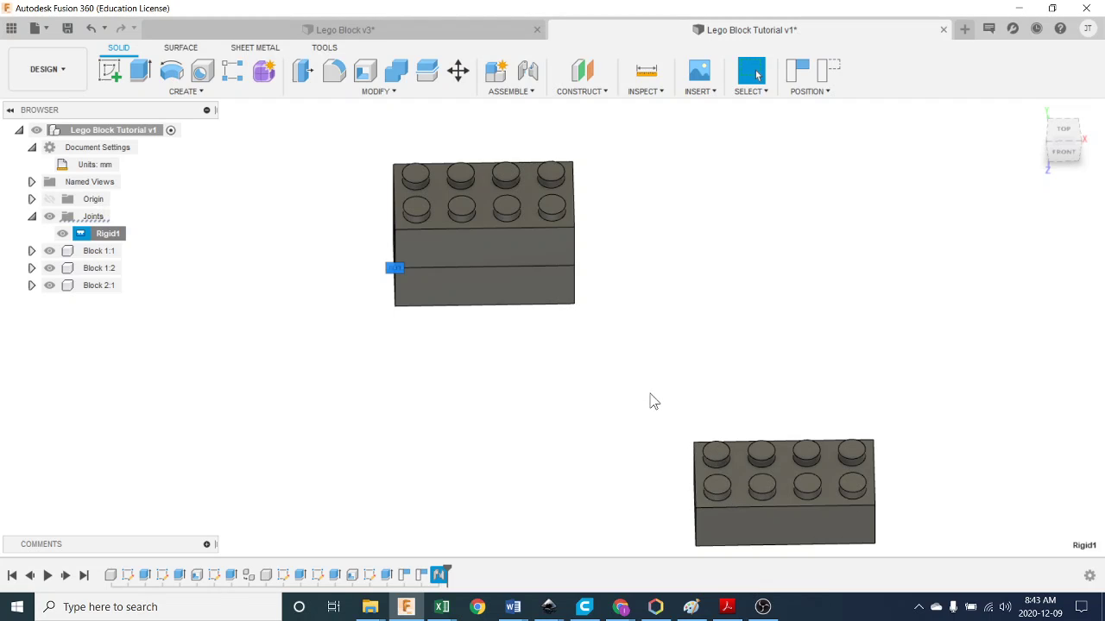
{"action": "middle_click_drag", "start_coordinate": [719, 498], "coordinate": [716, 383], "text": "shift"}
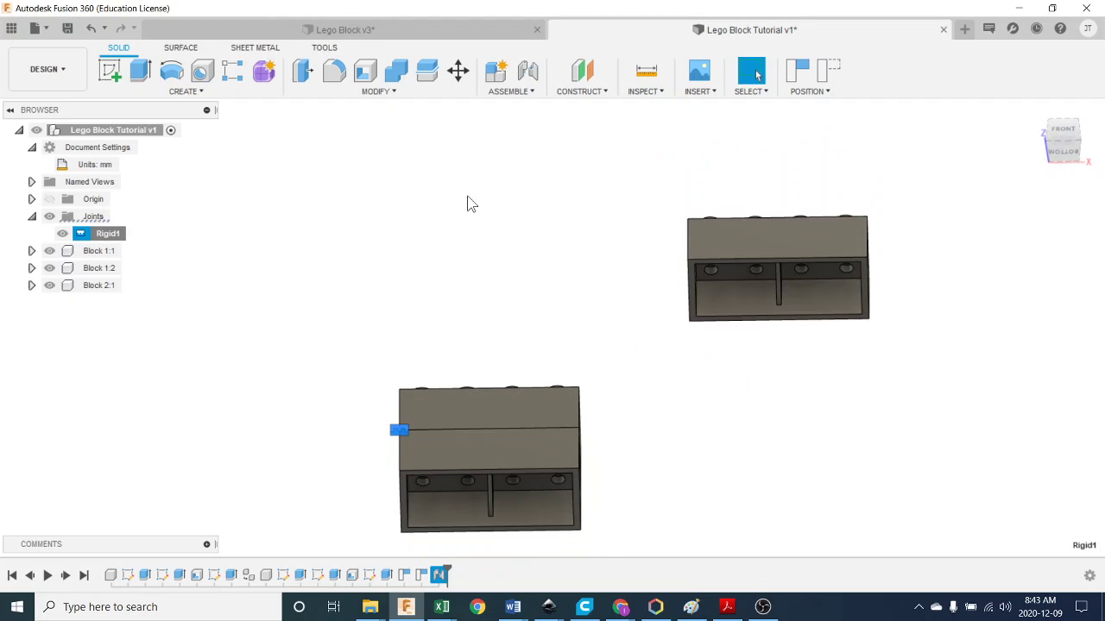
{"action": "left_click", "coordinate": [531, 92]}
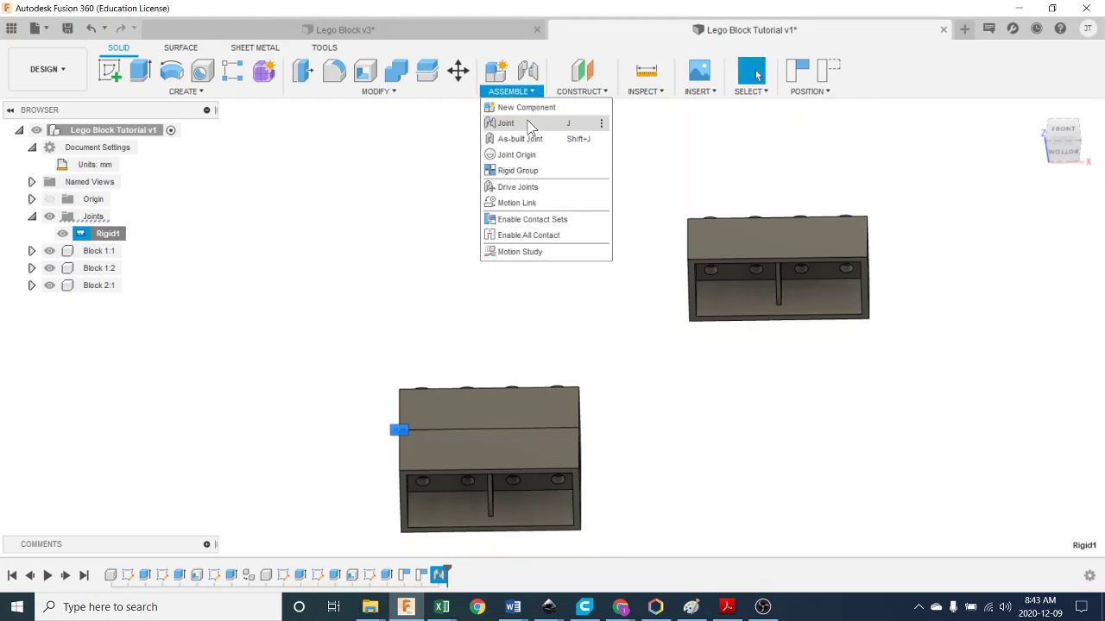
{"action": "left_click", "coordinate": [518, 121]}
{"action": "left_click", "coordinate": [639, 326]}
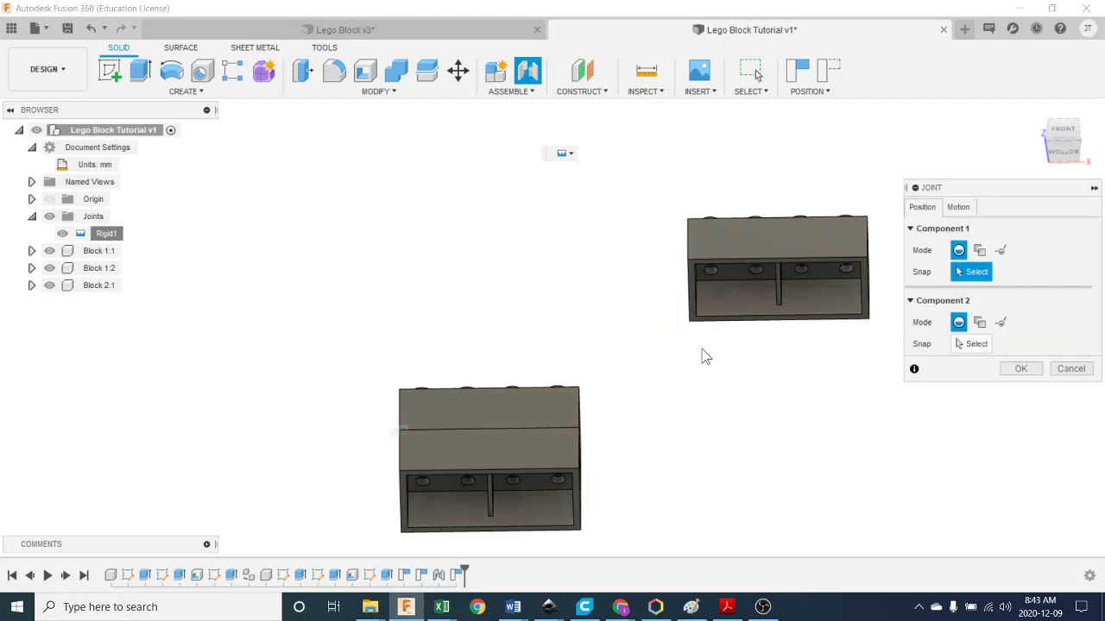
{"action": "scroll", "coordinate": [706, 349], "scroll_direction": "up", "scroll_amount": 4}
{"action": "scroll", "coordinate": [711, 341], "scroll_direction": "up", "scroll_amount": 2}
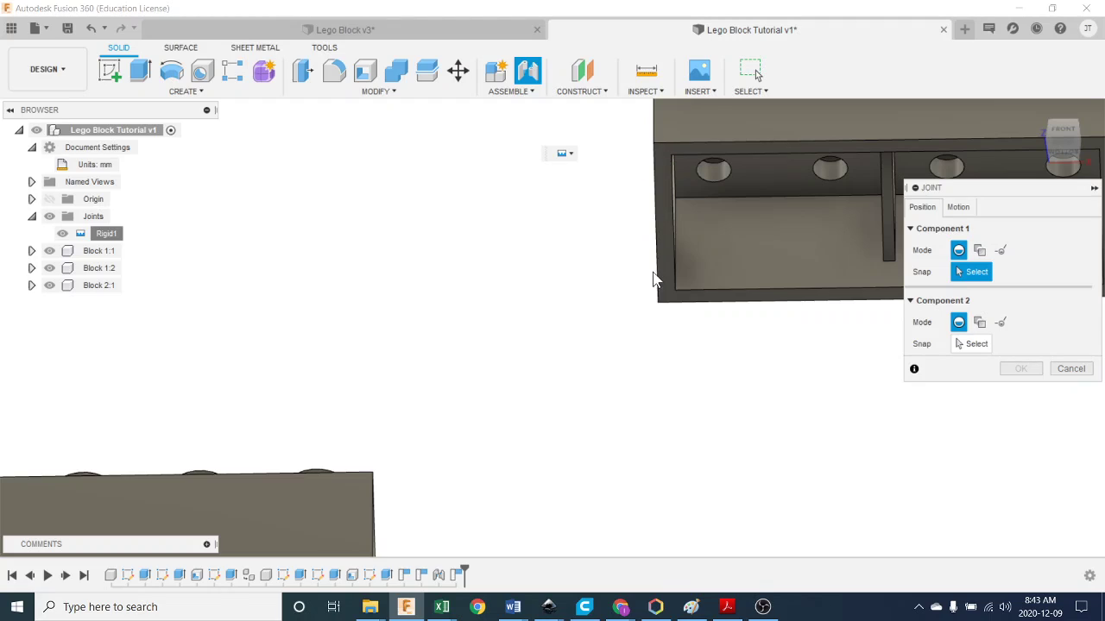
{"action": "left_click", "coordinate": [655, 303]}
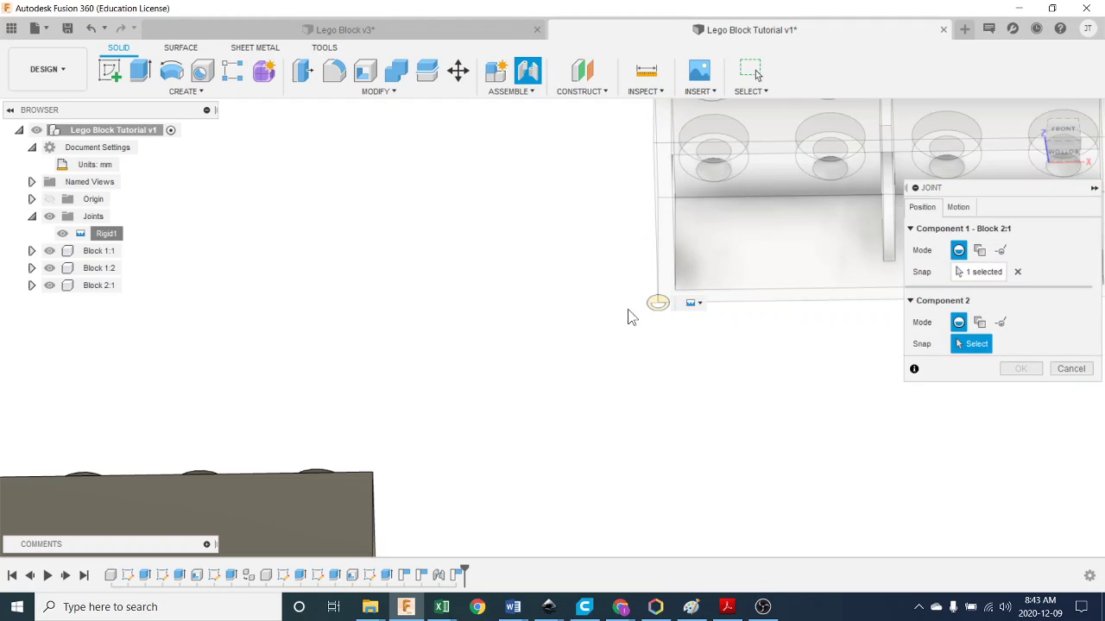
{"action": "scroll", "coordinate": [536, 360], "scroll_direction": "down", "scroll_amount": 5}
{"action": "middle_click_drag", "start_coordinate": [538, 358], "coordinate": [544, 321]}
{"action": "scroll", "coordinate": [544, 322], "scroll_direction": "up", "scroll_amount": 6}
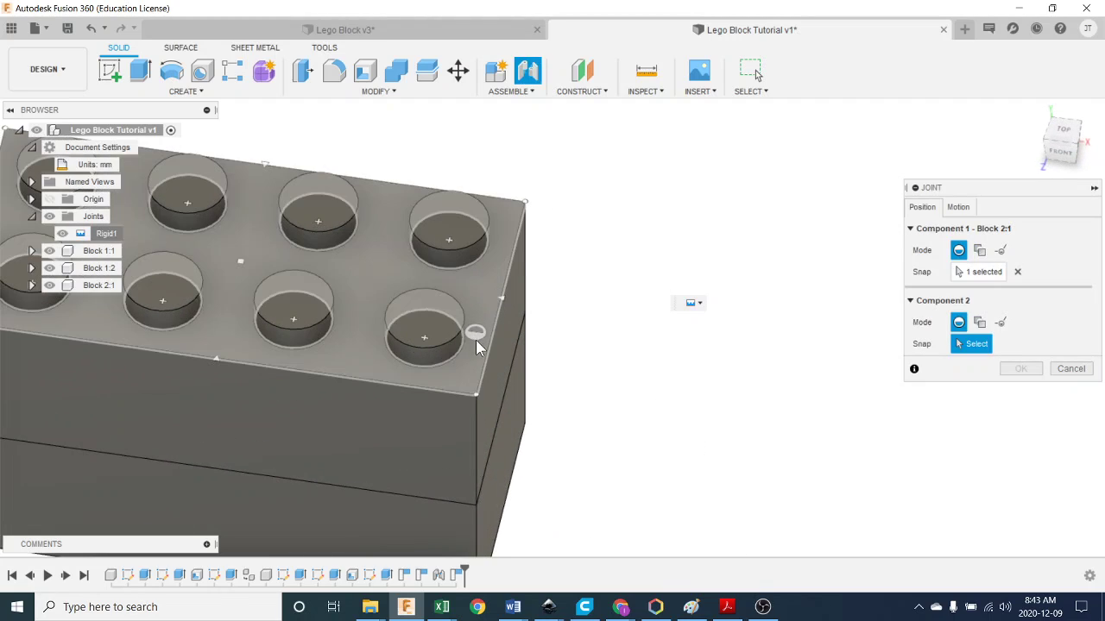
{"action": "left_click", "coordinate": [473, 390]}
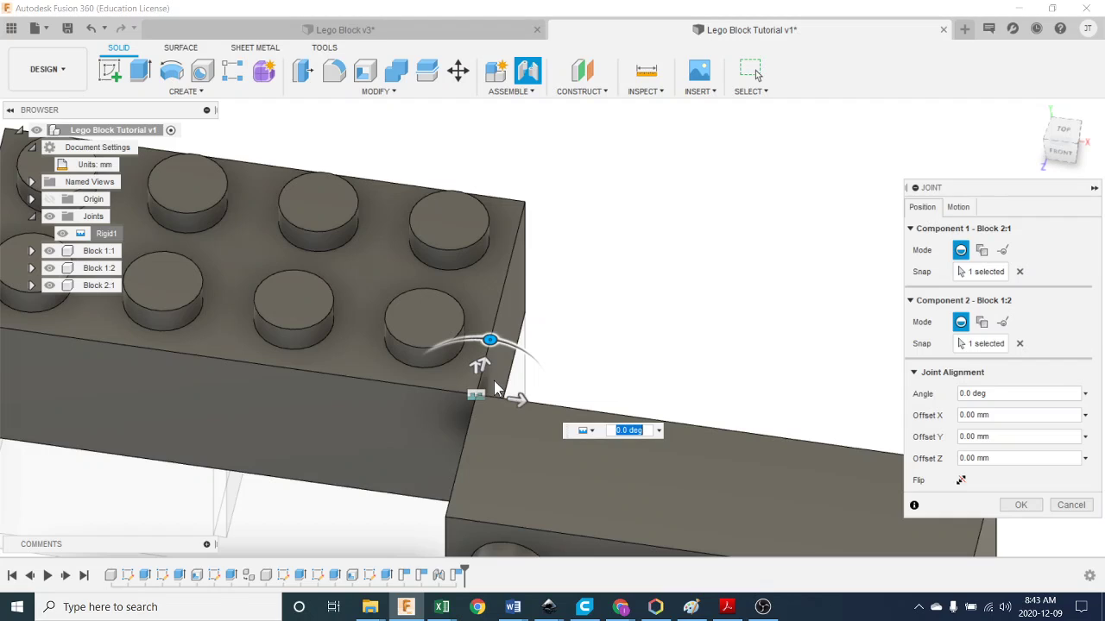
{"action": "left_click", "coordinate": [1019, 344]}
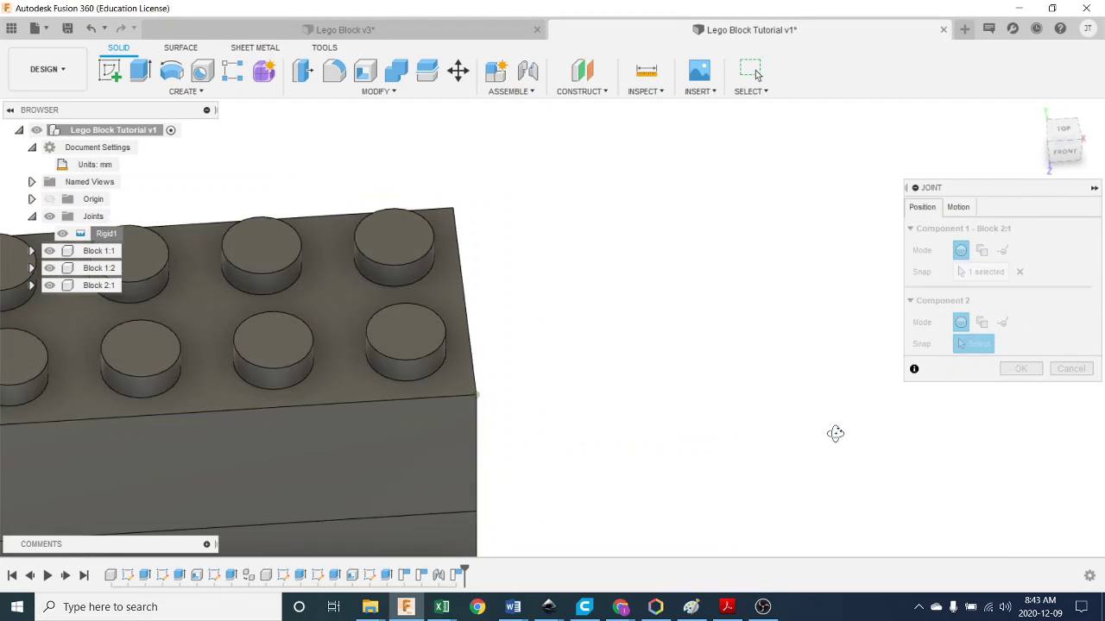
{"action": "scroll", "coordinate": [815, 441], "scroll_direction": "down", "scroll_amount": 3}
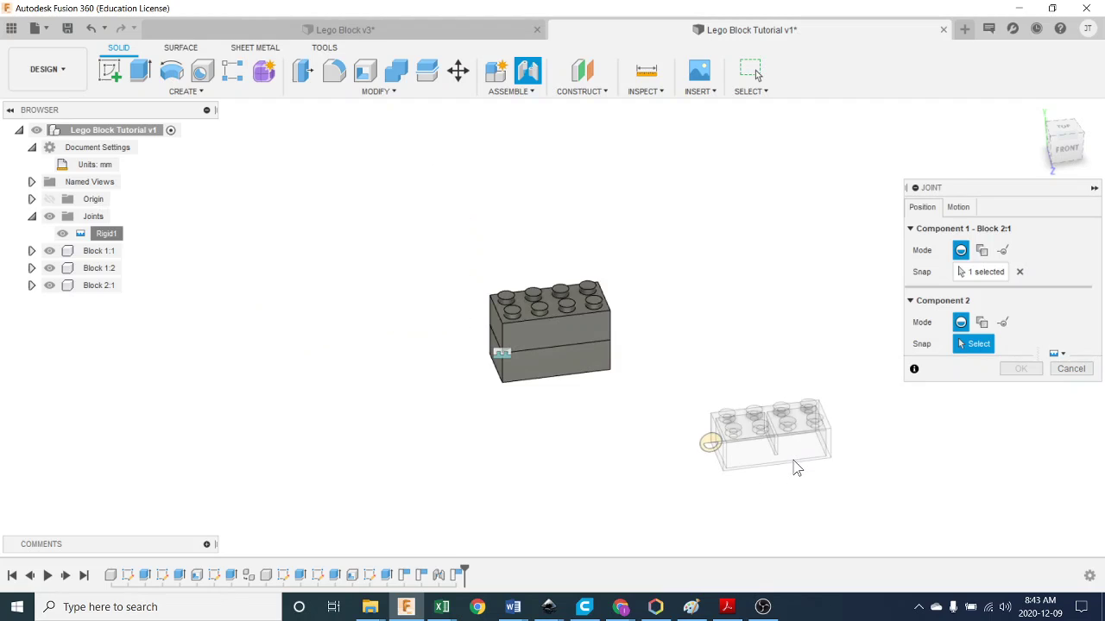
{"action": "middle_click_drag", "start_coordinate": [793, 461], "coordinate": [810, 427]}
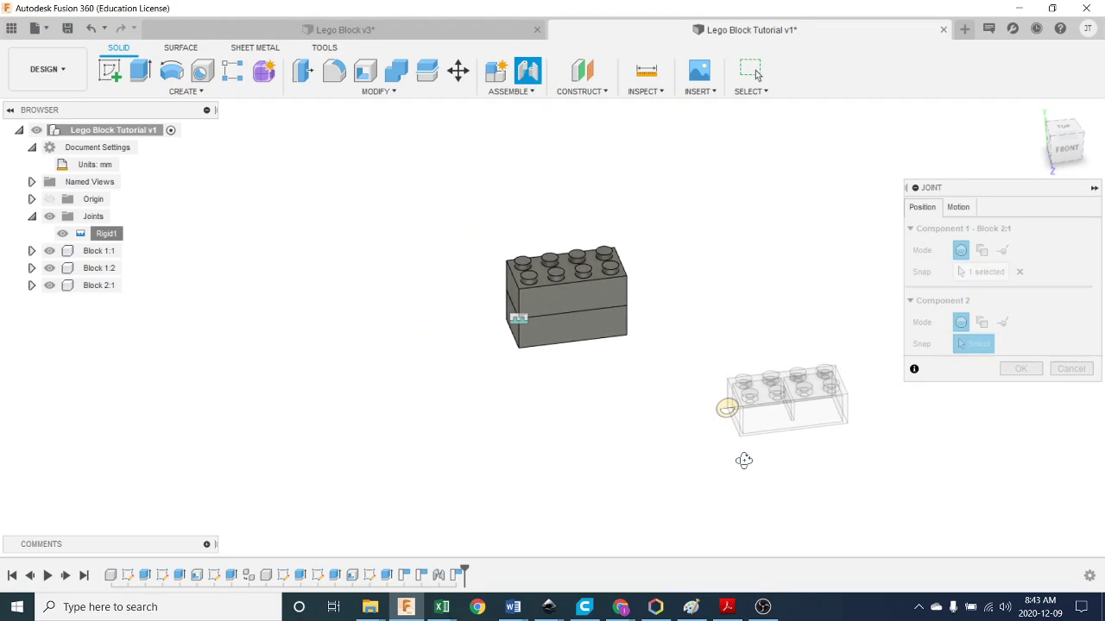
{"action": "middle_click_drag", "start_coordinate": [742, 459], "coordinate": [749, 309], "text": "shift"}
{"action": "scroll", "coordinate": [749, 309], "scroll_direction": "up", "scroll_amount": 5}
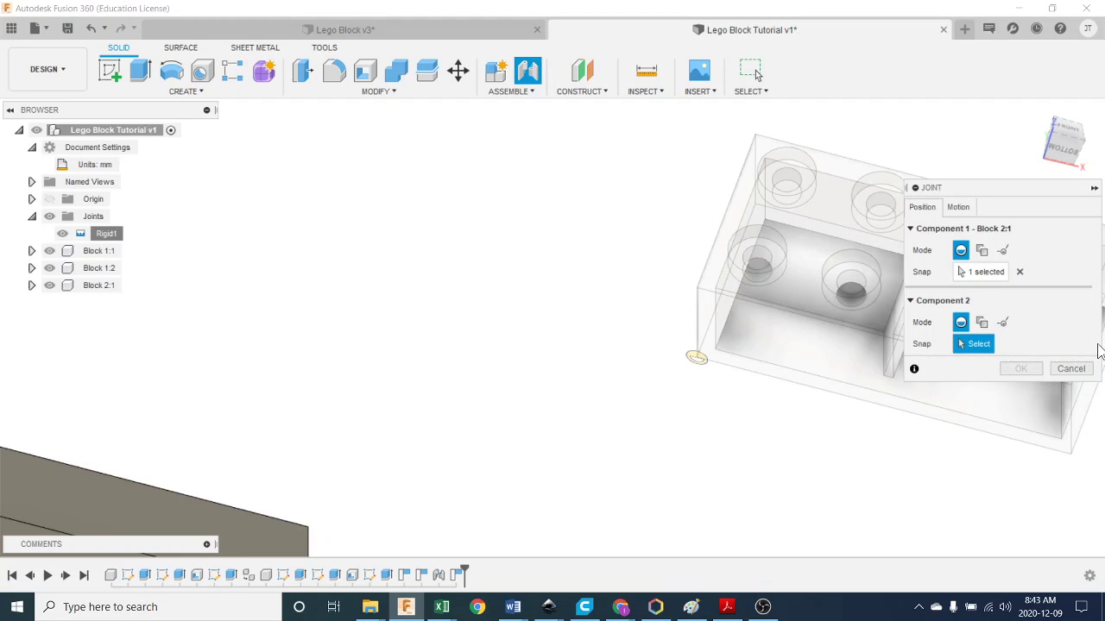
{"action": "left_click", "coordinate": [1071, 368]}
{"action": "scroll", "coordinate": [791, 436], "scroll_direction": "down", "scroll_amount": 5}
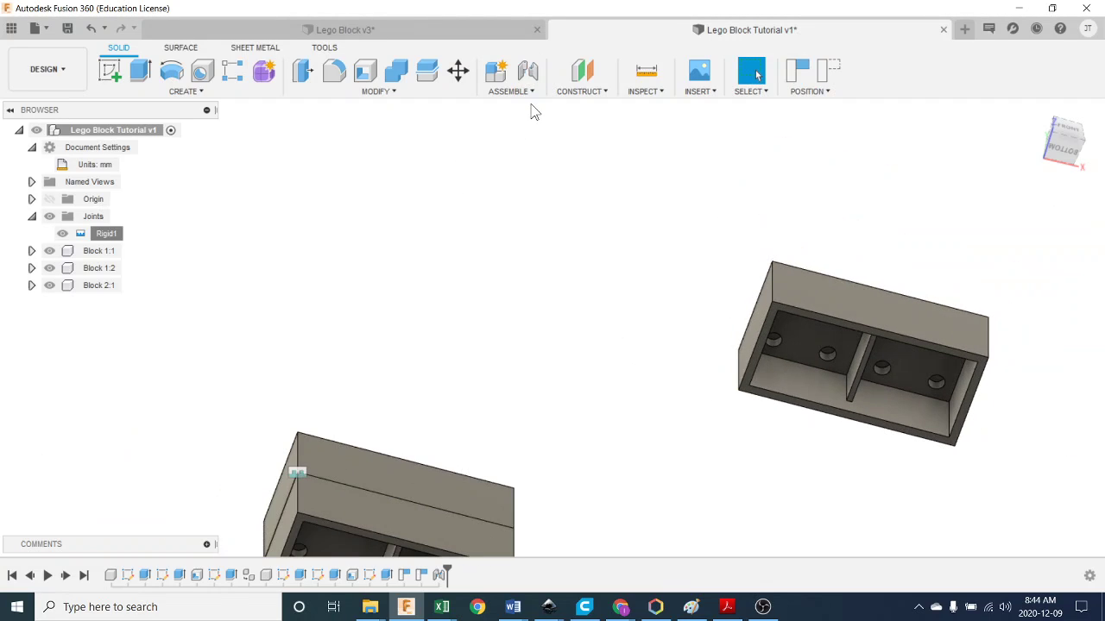
Step: Start a joint with the moved positions captured and place its first origin on the front-right corner of Block 1:2's upper face
{"action": "left_click", "coordinate": [511, 91]}
{"action": "left_click", "coordinate": [574, 121]}
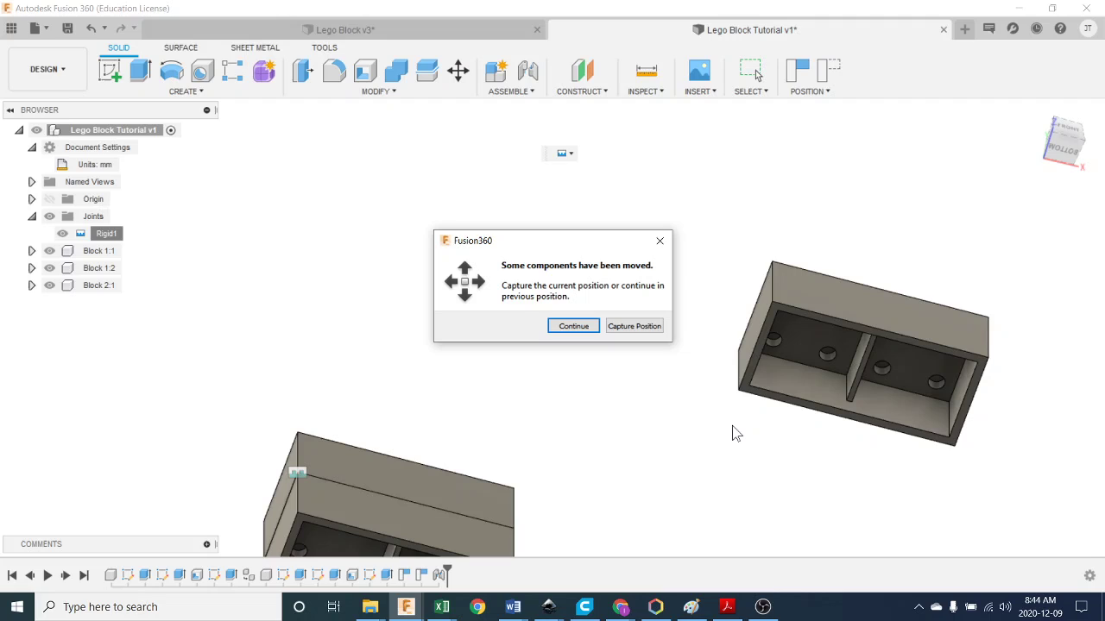
{"action": "left_click", "coordinate": [637, 326]}
{"action": "middle_click_drag", "start_coordinate": [614, 414], "coordinate": [516, 486], "text": "shift"}
{"action": "scroll", "coordinate": [515, 486], "scroll_direction": "up", "scroll_amount": 4}
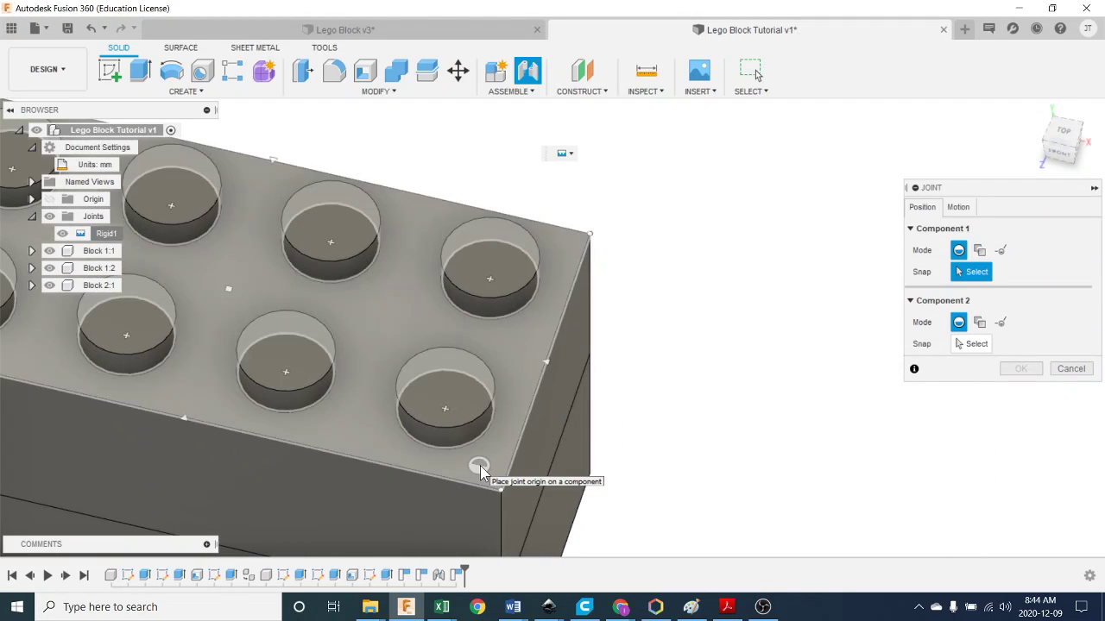
{"action": "left_click", "coordinate": [486, 485]}
Step: Snap the second joint origin to the outer front-left corner of Block 2:1's underside
{"action": "scroll", "coordinate": [623, 474], "scroll_direction": "down", "scroll_amount": 5}
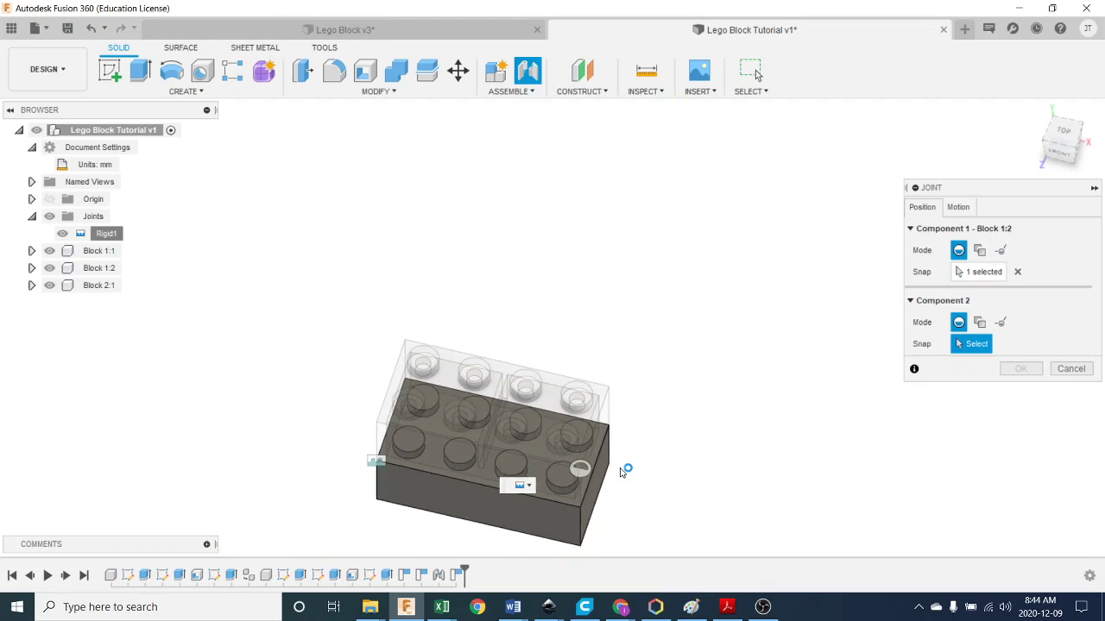
{"action": "middle_click_drag", "start_coordinate": [629, 478], "coordinate": [638, 300], "text": "shift"}
{"action": "scroll", "coordinate": [637, 298], "scroll_direction": "up", "scroll_amount": 5}
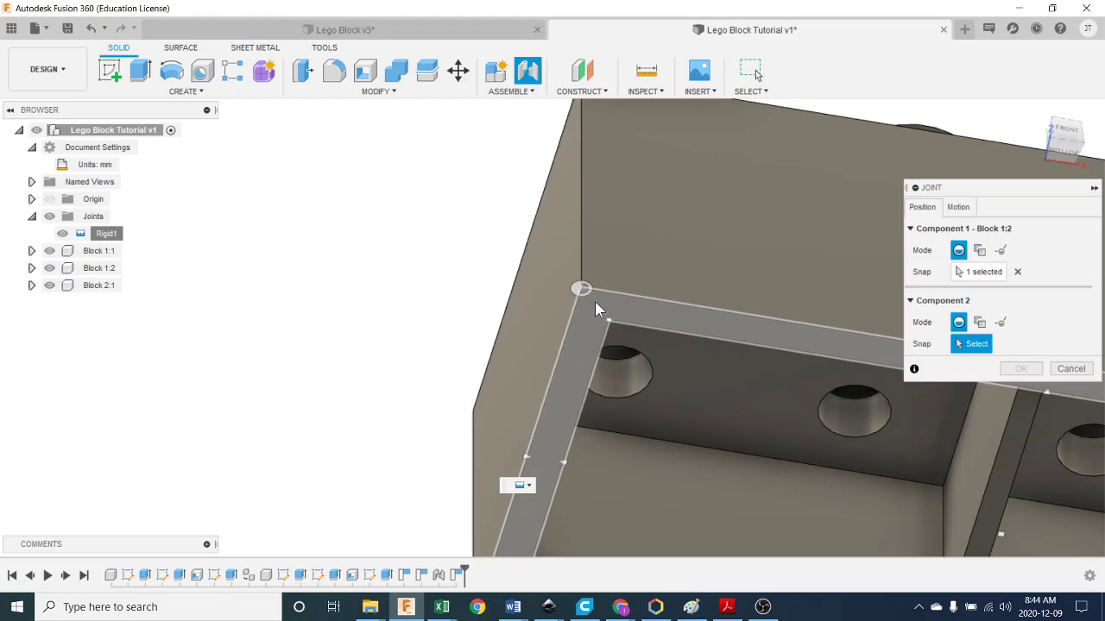
{"action": "left_click", "coordinate": [595, 300]}
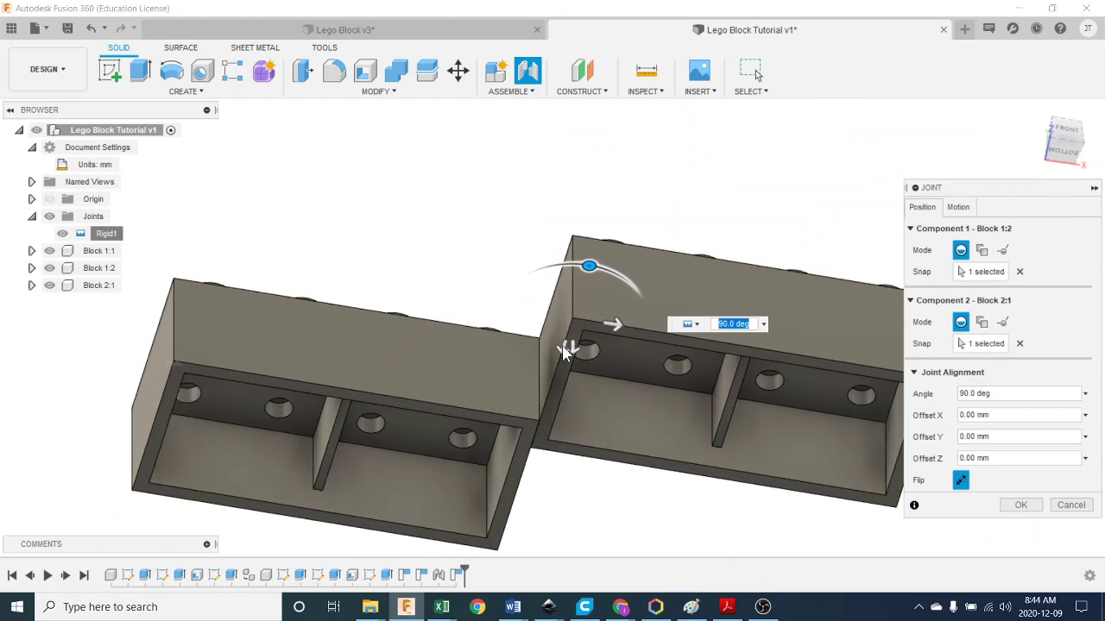
Step: Rotate the joint alignment to 180 degrees so that Block 2 sits crosswise on the stacked pair, and accept the joint
{"action": "middle_click_drag", "start_coordinate": [562, 346], "coordinate": [535, 451], "text": "shift"}
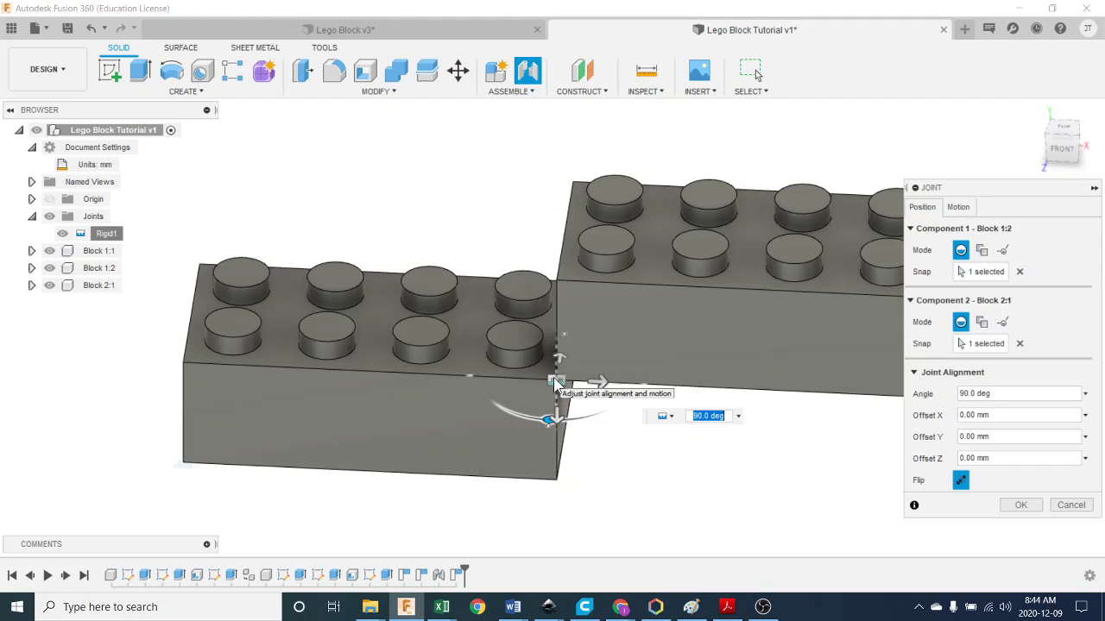
{"action": "middle_click_drag", "start_coordinate": [605, 426], "coordinate": [607, 449], "text": "shift"}
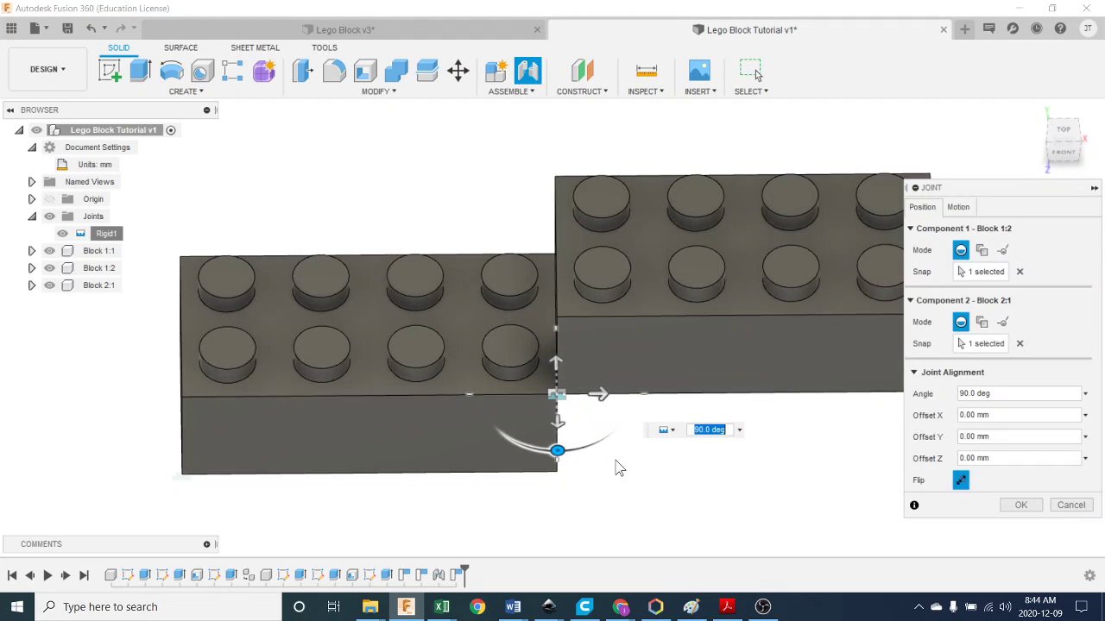
{"action": "left_click_drag", "start_coordinate": [559, 450], "coordinate": [518, 394]}
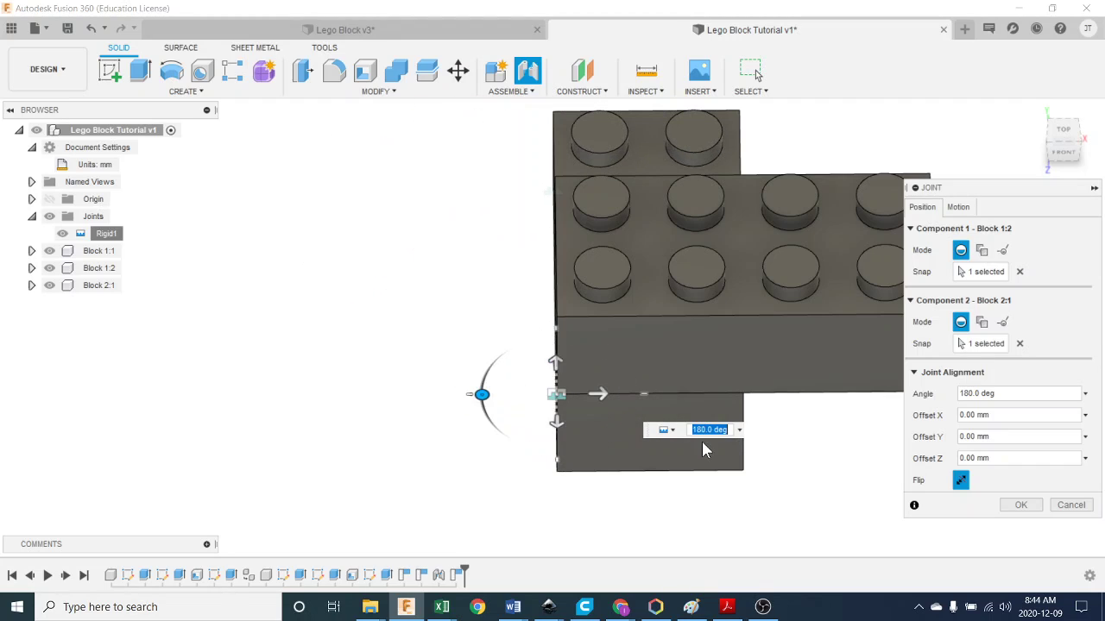
{"action": "left_click", "coordinate": [1018, 505]}
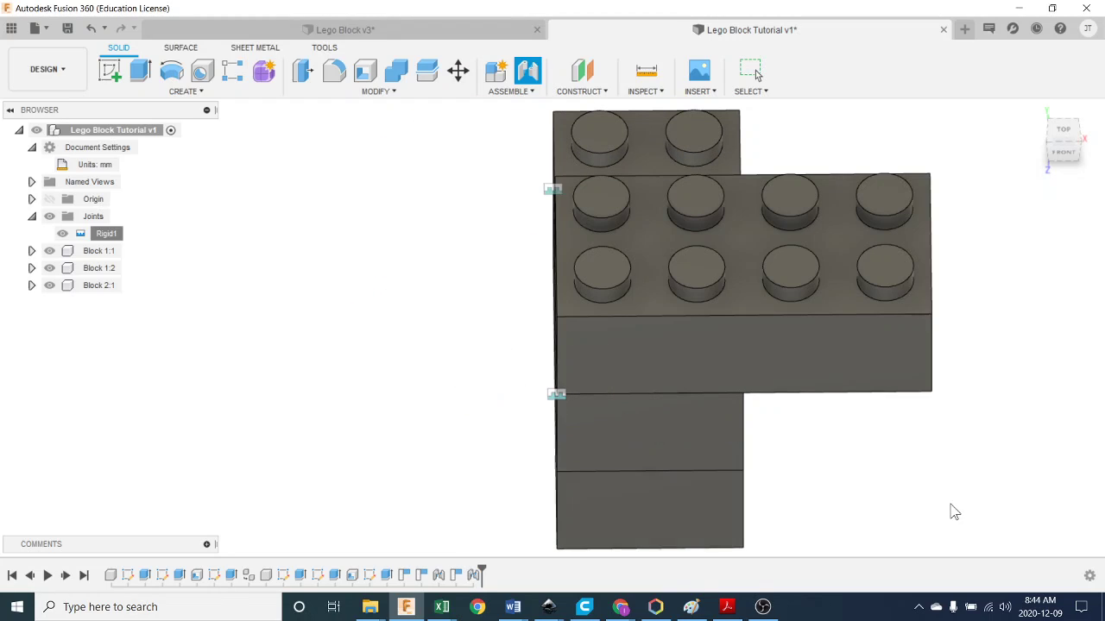
{"action": "scroll", "coordinate": [871, 521], "scroll_direction": "down", "scroll_amount": 3}
{"action": "middle_click_drag", "start_coordinate": [915, 493], "coordinate": [821, 461], "text": "shift"}
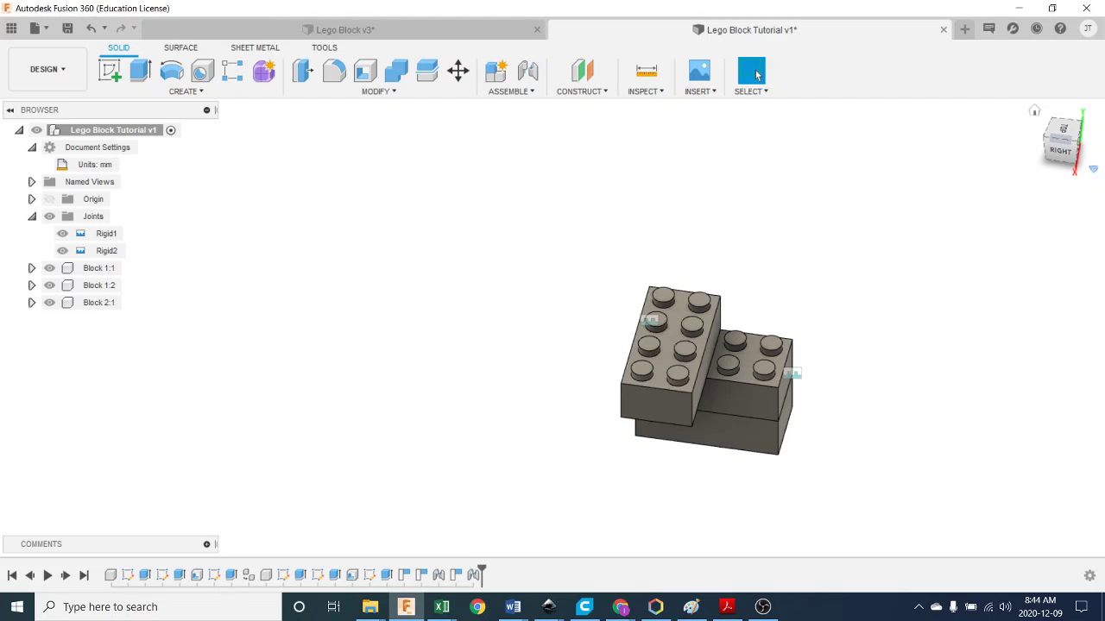
Step: Switch to the web browser's LEGO Bricks page and examine the standard 2 by 4 brick and its multiview drawing
{"action": "left_click", "coordinate": [620, 607]}
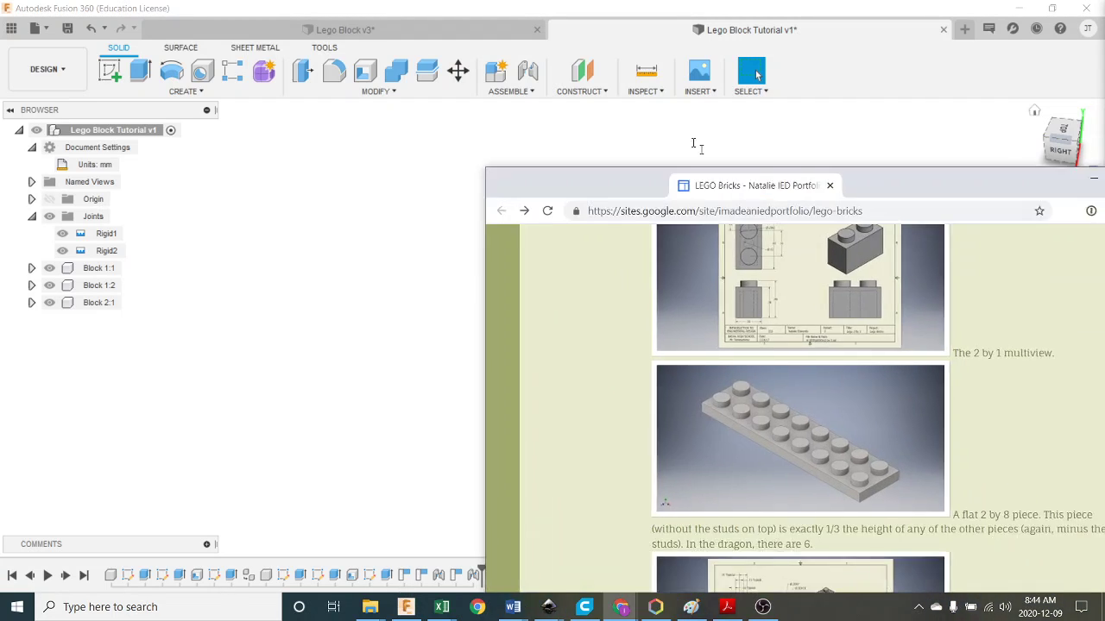
{"action": "double_click", "coordinate": [515, 4]}
{"action": "scroll", "coordinate": [451, 198], "scroll_direction": "up", "scroll_amount": 8}
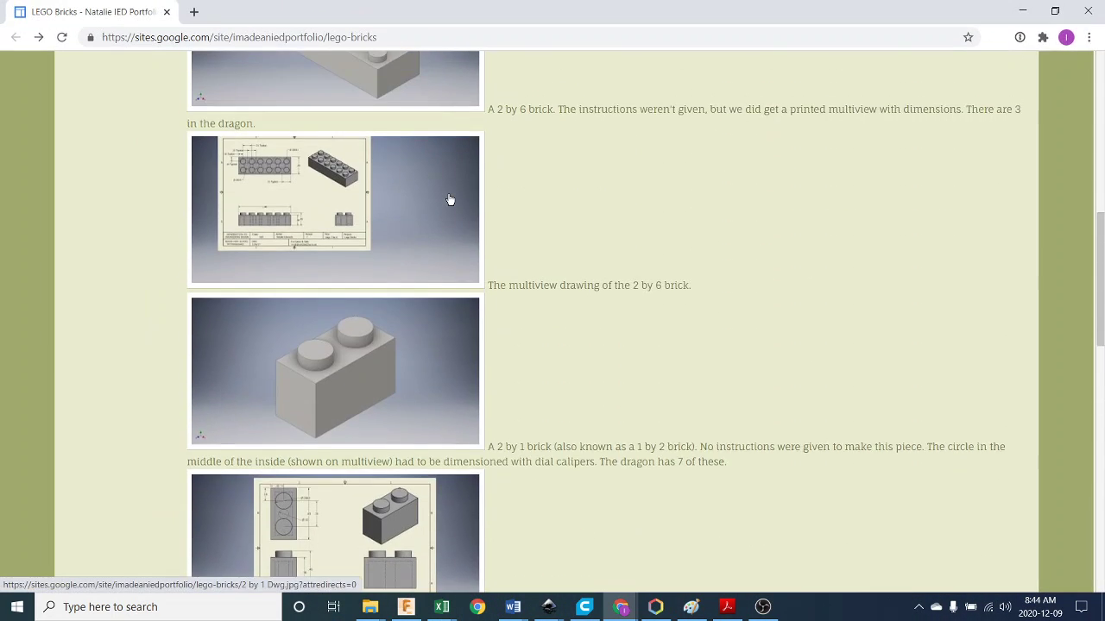
{"action": "scroll", "coordinate": [449, 200], "scroll_direction": "up", "scroll_amount": 4}
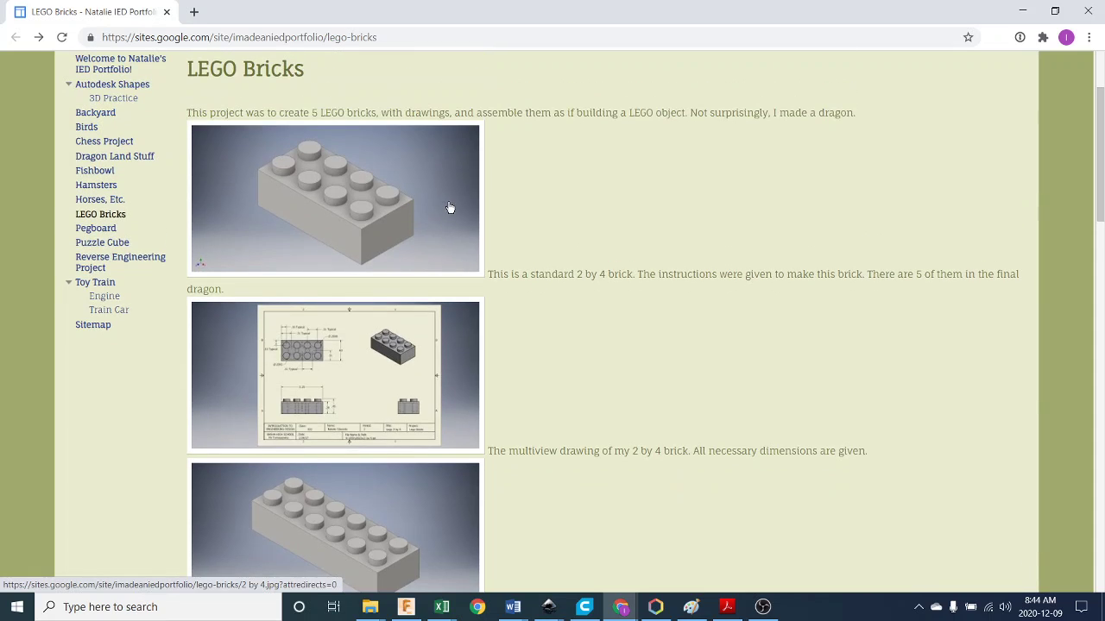
{"action": "scroll", "coordinate": [458, 249], "scroll_direction": "up", "scroll_amount": 1, "text": "ctrl"}
{"action": "scroll", "coordinate": [458, 251], "scroll_direction": "down", "scroll_amount": 2}
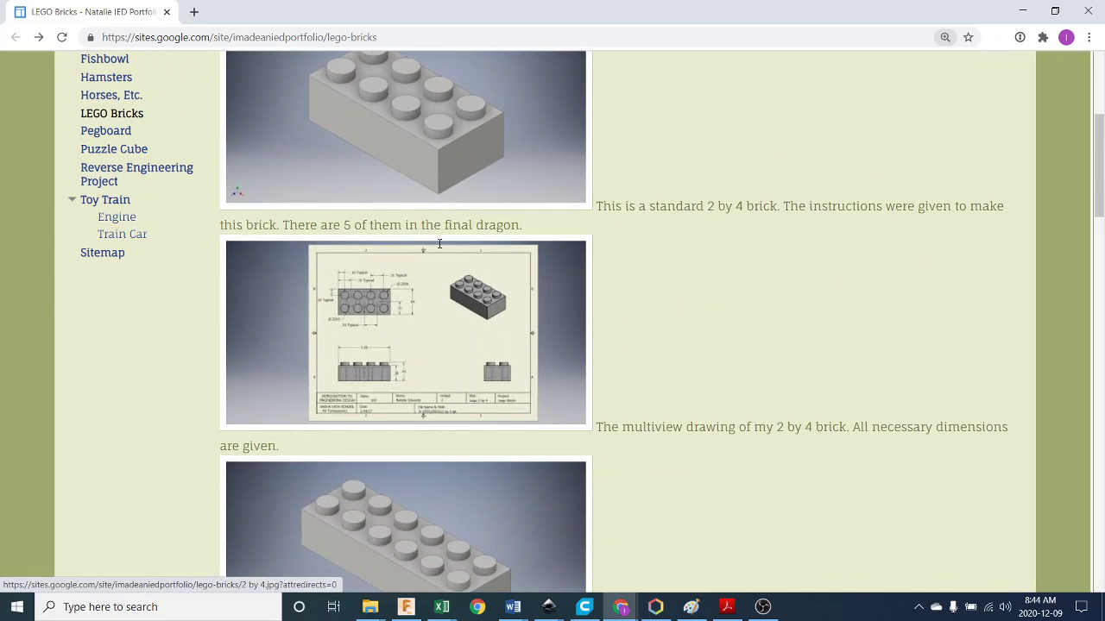
Step: Look through the remaining brick designs and multiview drawings on the LEGO Bricks page, down to the final dragon assembly
{"action": "scroll", "coordinate": [442, 308], "scroll_direction": "down", "scroll_amount": 5}
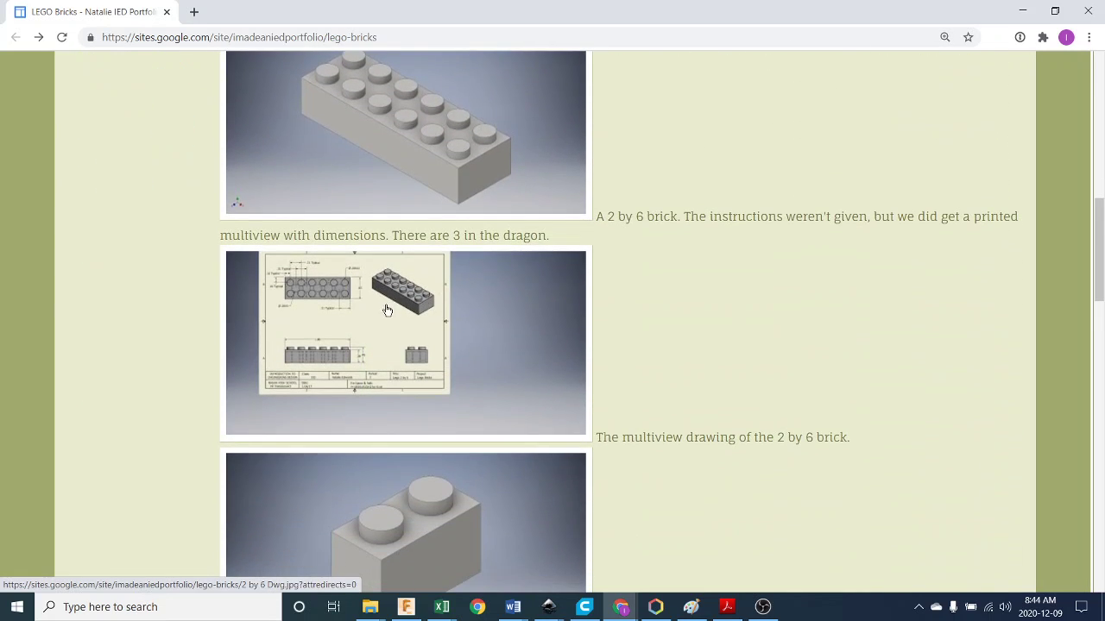
{"action": "scroll", "coordinate": [363, 321], "scroll_direction": "down", "scroll_amount": 3}
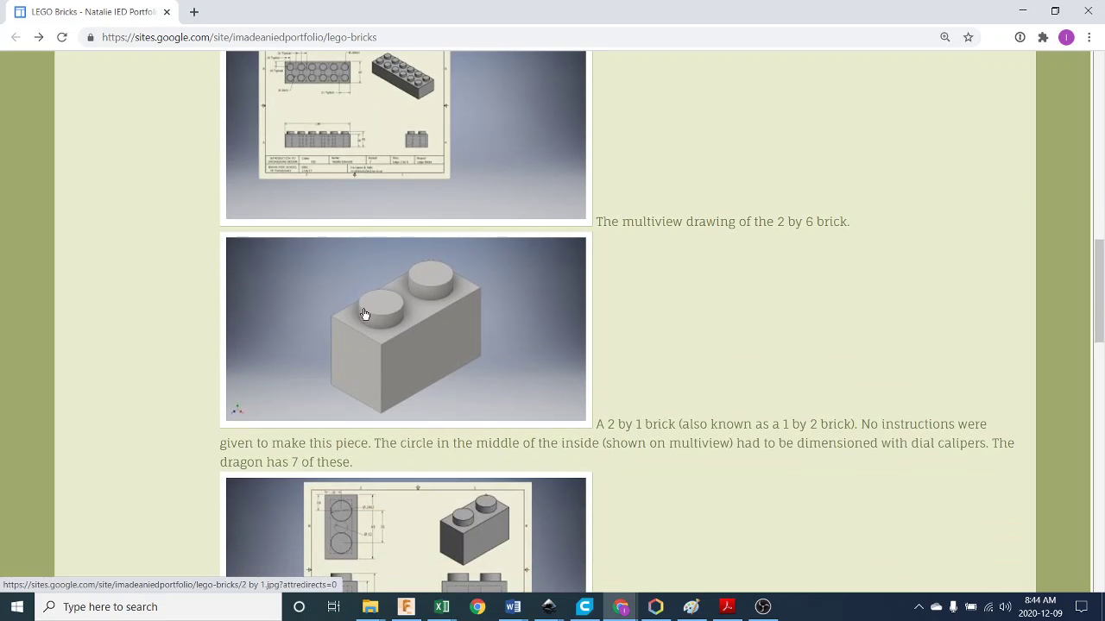
{"action": "scroll", "coordinate": [423, 277], "scroll_direction": "down", "scroll_amount": 5}
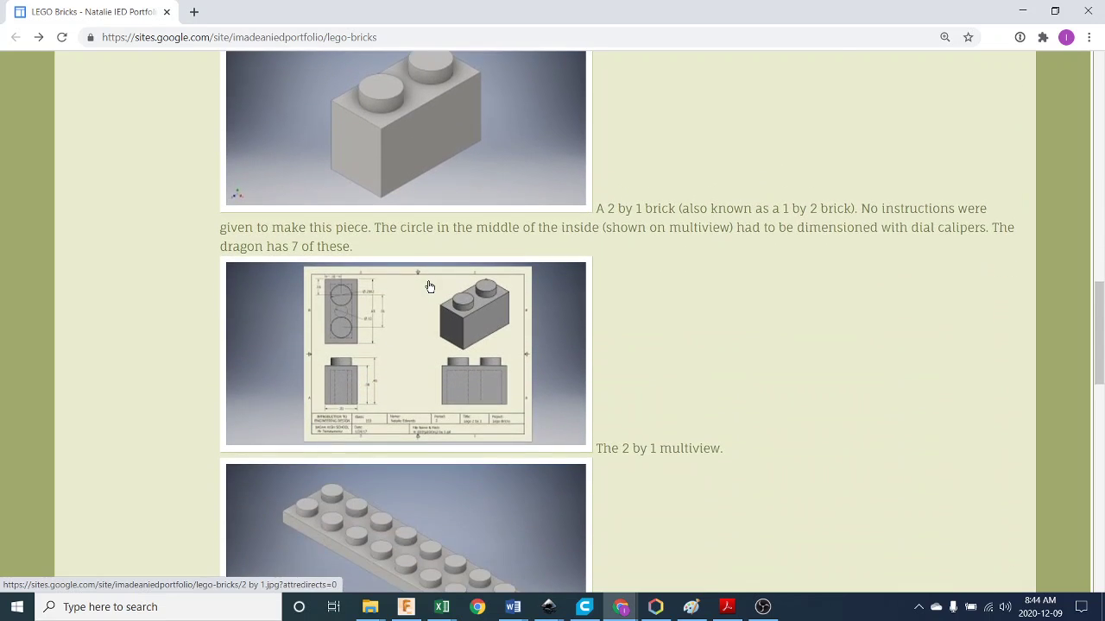
{"action": "scroll", "coordinate": [429, 287], "scroll_direction": "down", "scroll_amount": 7}
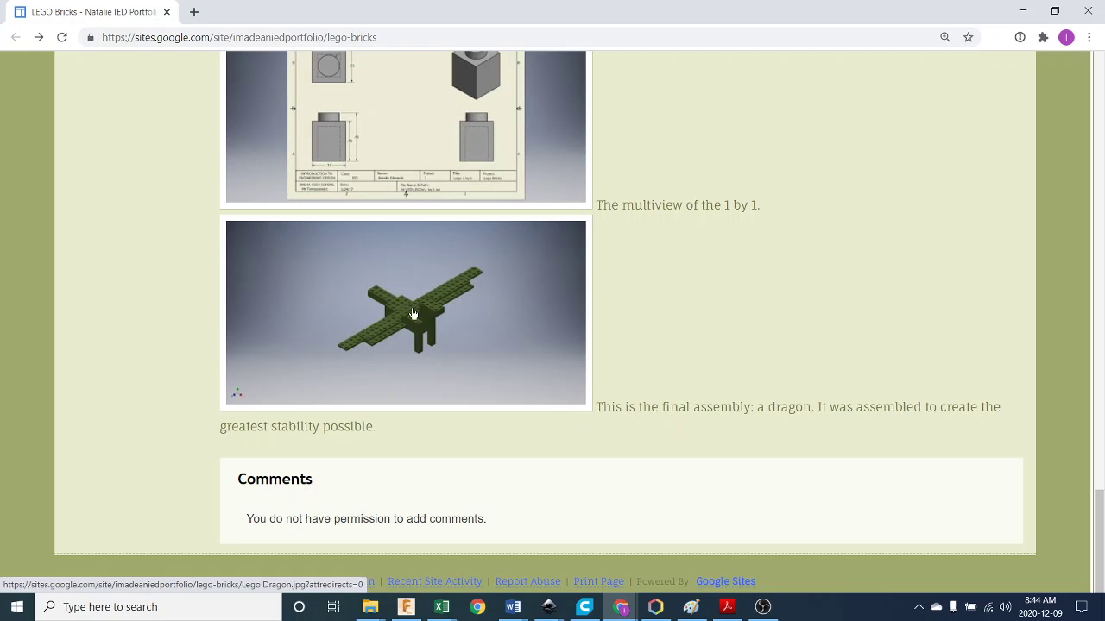
{"action": "scroll", "coordinate": [384, 348], "scroll_direction": "up", "scroll_amount": 2, "text": "ctrl"}
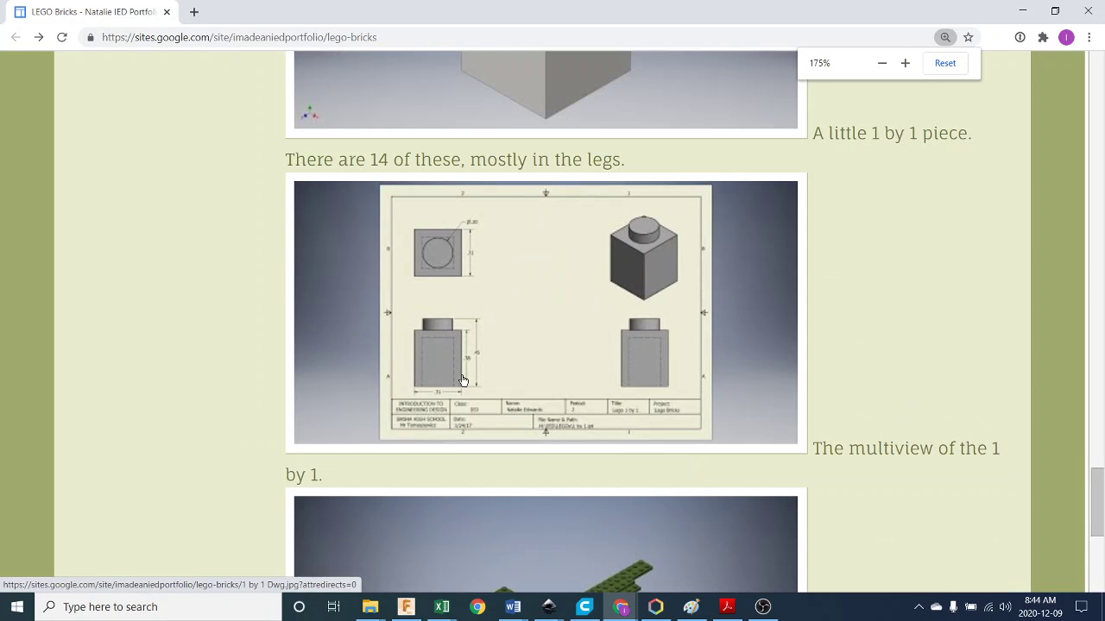
{"action": "scroll", "coordinate": [464, 379], "scroll_direction": "down", "scroll_amount": 4}
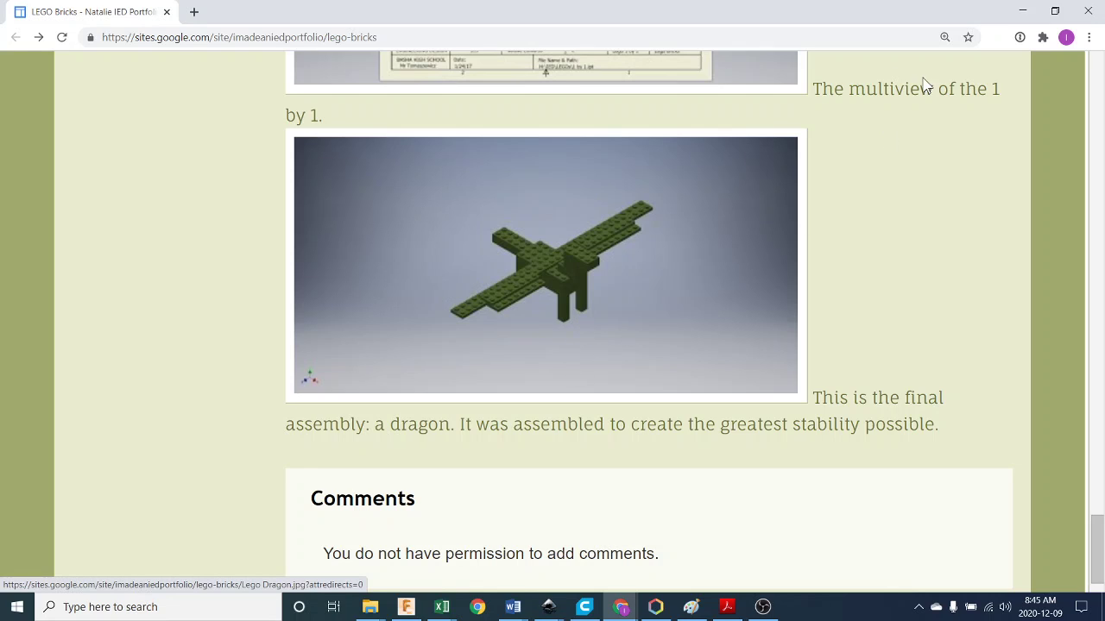
Step: Return to Fusion 360, hide all joints in the Lego Block Tutorial assembly and collapse their folder
{"action": "left_click", "coordinate": [1021, 15]}
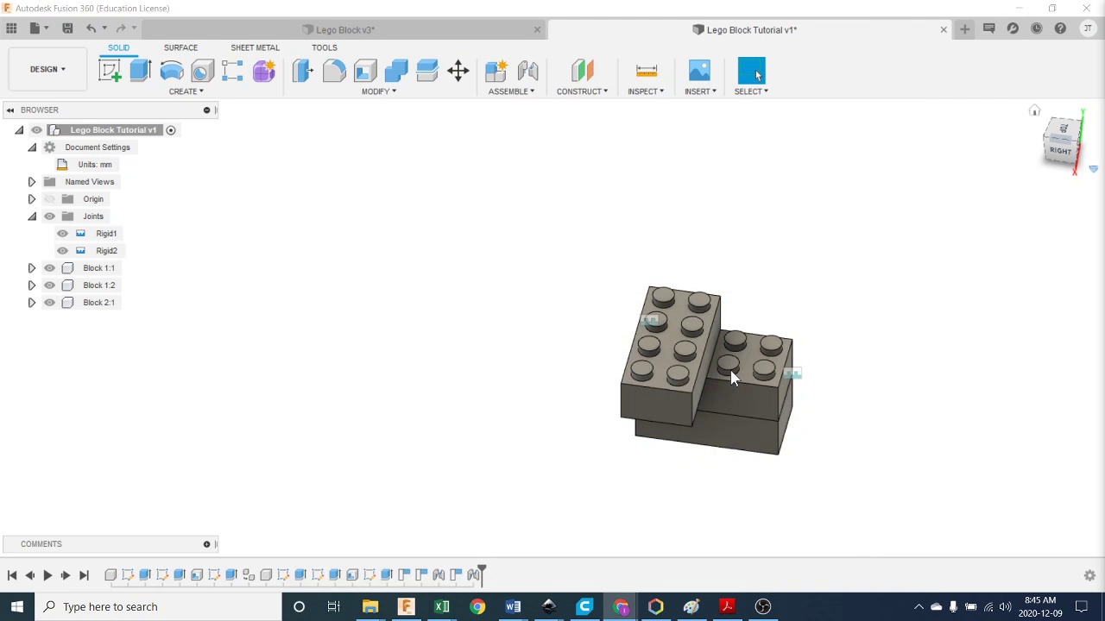
{"action": "scroll", "coordinate": [833, 423], "scroll_direction": "up", "scroll_amount": 1}
{"action": "middle_click_drag", "start_coordinate": [859, 420], "coordinate": [607, 358]}
{"action": "left_click", "coordinate": [51, 220]}
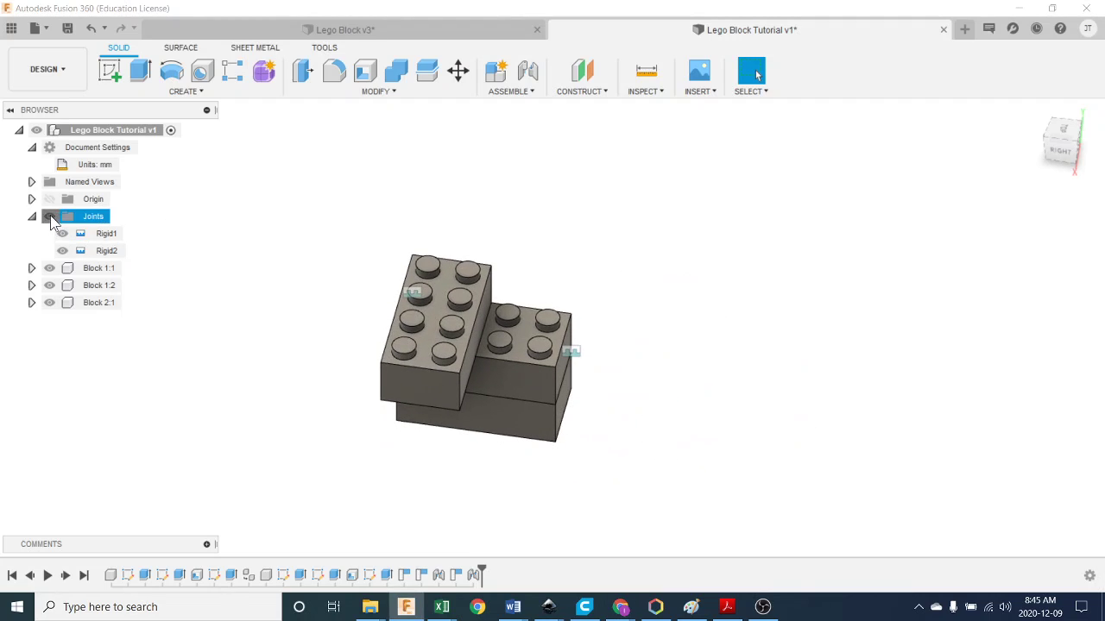
{"action": "left_click", "coordinate": [32, 218]}
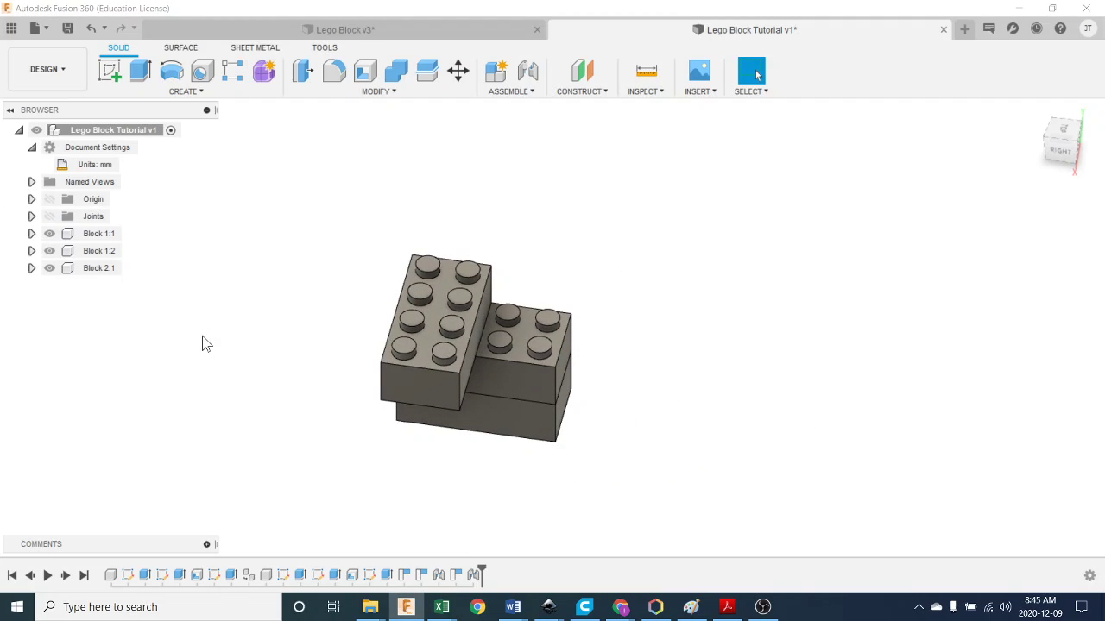
Step: Apply the Paint - Enamel Glossy (Red) appearance to the crosswise upper block, Block 2
{"action": "middle_click_drag", "start_coordinate": [202, 336], "coordinate": [259, 296], "text": "shift"}
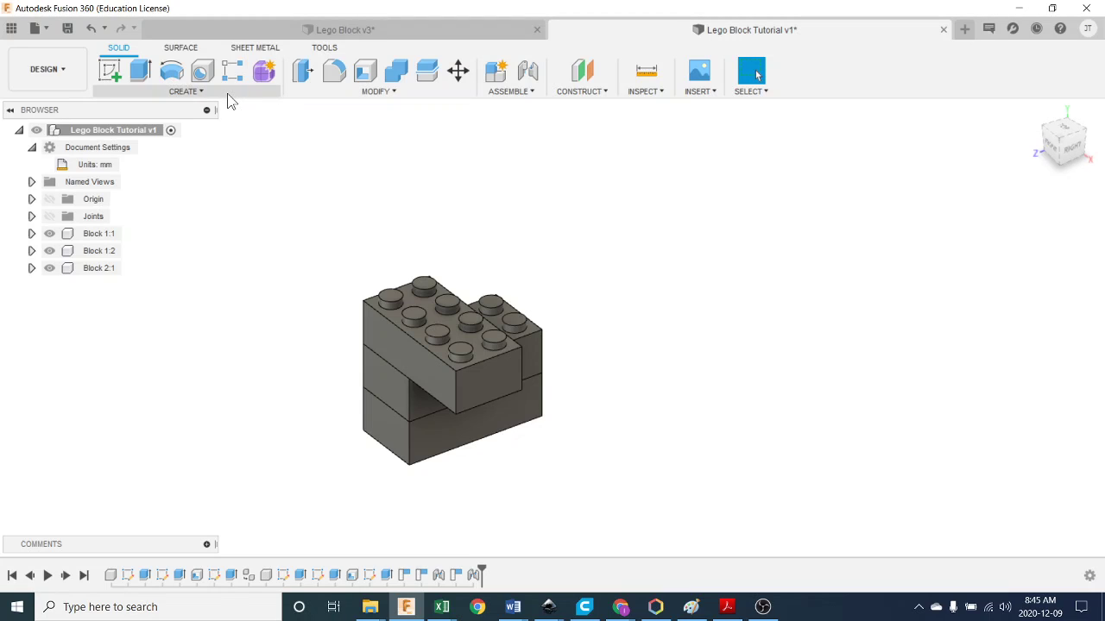
{"action": "left_click", "coordinate": [320, 95]}
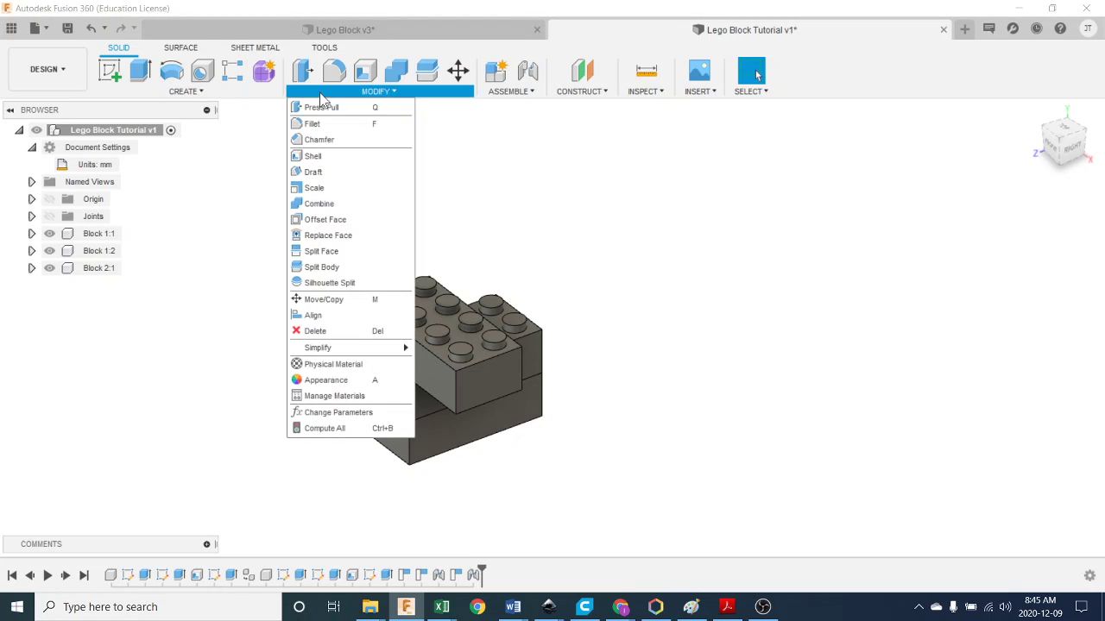
{"action": "left_click", "coordinate": [309, 381]}
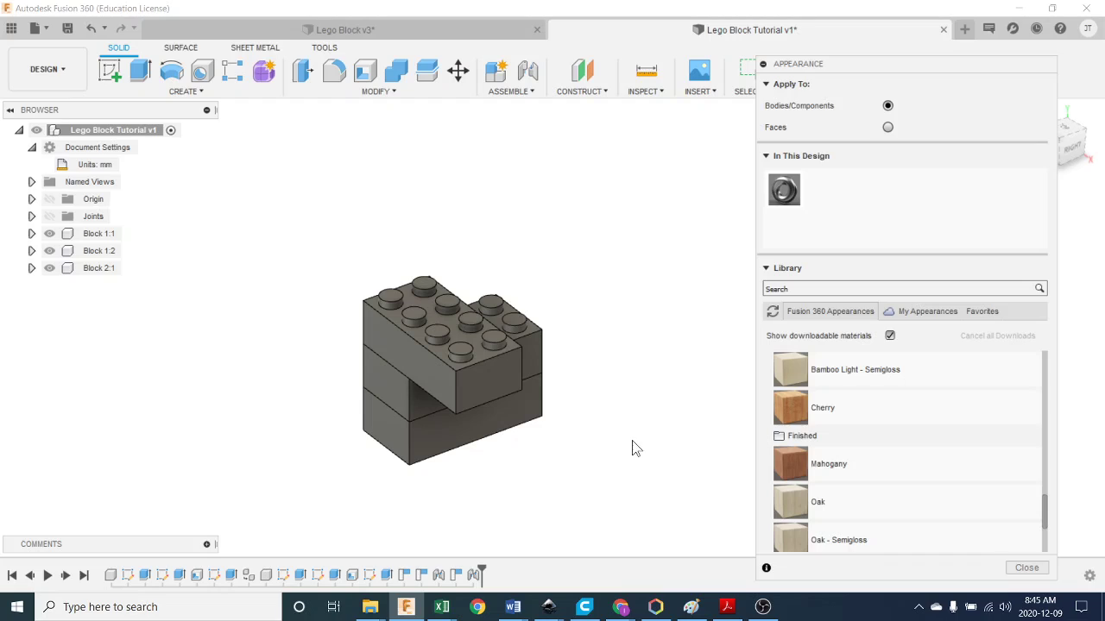
{"action": "scroll", "coordinate": [906, 394], "scroll_direction": "down", "scroll_amount": 3}
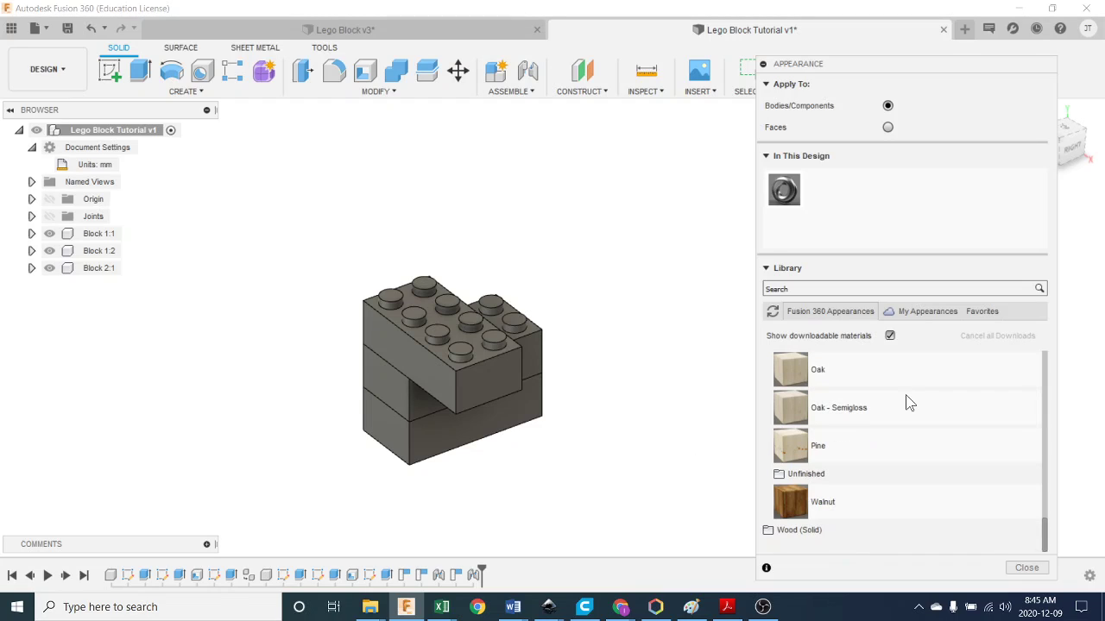
{"action": "scroll", "coordinate": [906, 394], "scroll_direction": "up", "scroll_amount": 10}
{"action": "scroll", "coordinate": [905, 395], "scroll_direction": "up", "scroll_amount": 2}
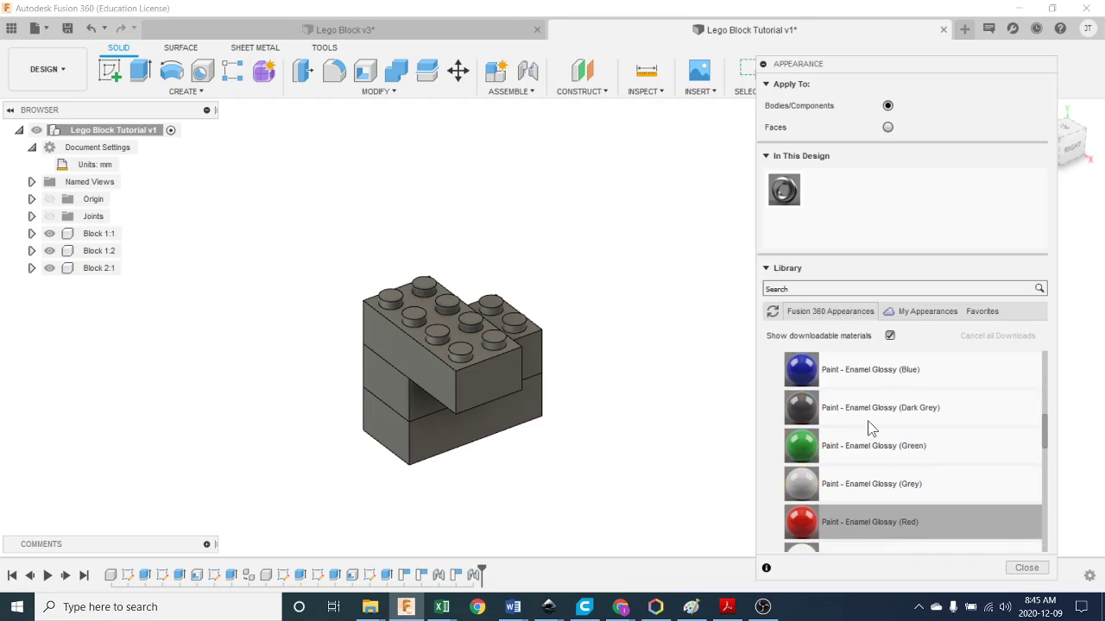
{"action": "scroll", "coordinate": [837, 392], "scroll_direction": "up", "scroll_amount": 2}
{"action": "scroll", "coordinate": [867, 440], "scroll_direction": "down", "scroll_amount": 5}
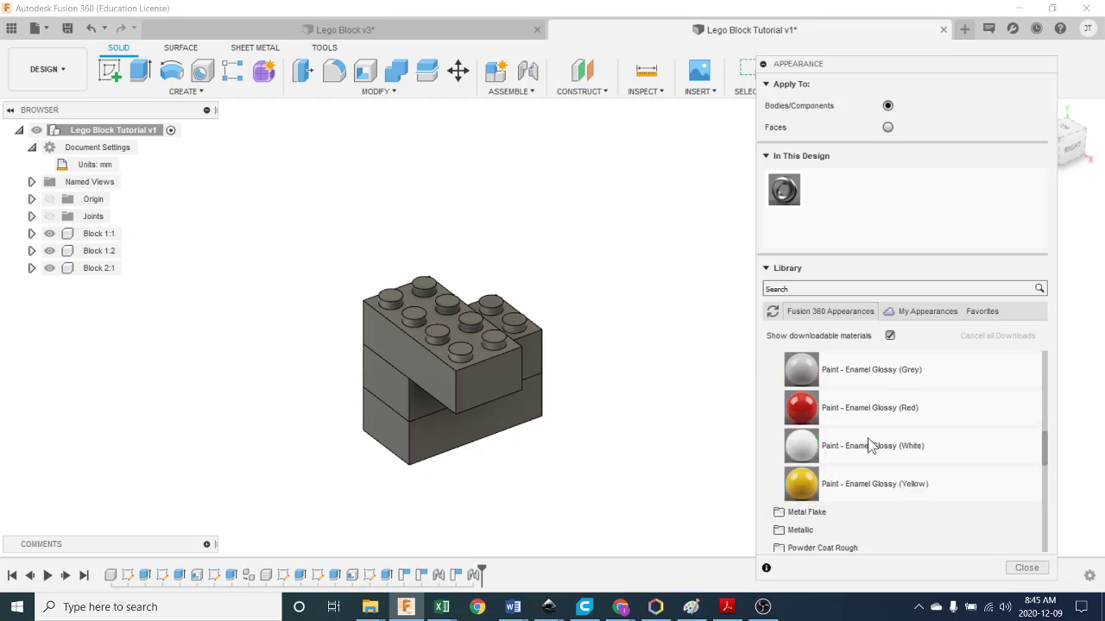
{"action": "left_click", "coordinate": [880, 419]}
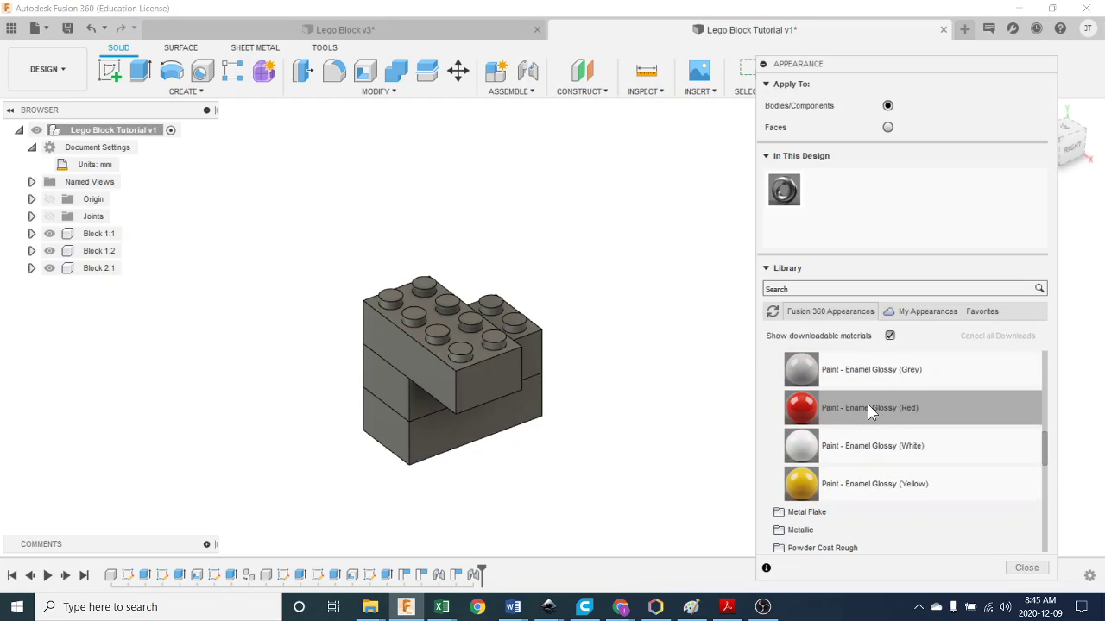
{"action": "left_click_drag", "start_coordinate": [867, 404], "coordinate": [496, 375]}
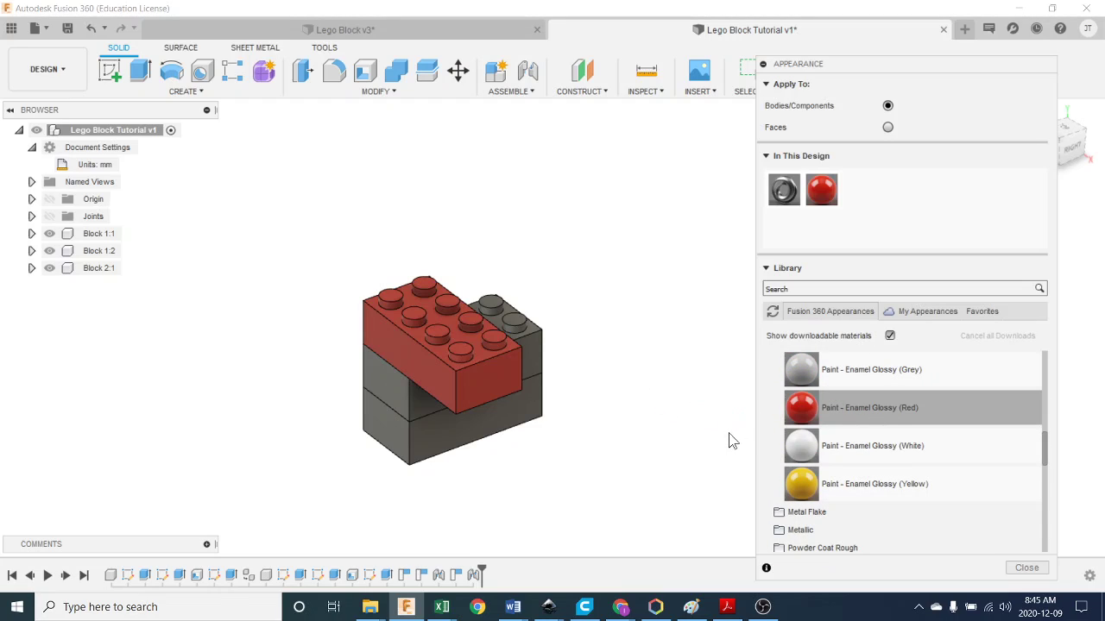
Step: Apply the Paint - Enamel Glossy (Yellow) appearance to the two stacked Block 1 components and finish the appearance editing
{"action": "scroll", "coordinate": [866, 440], "scroll_direction": "down", "scroll_amount": 3}
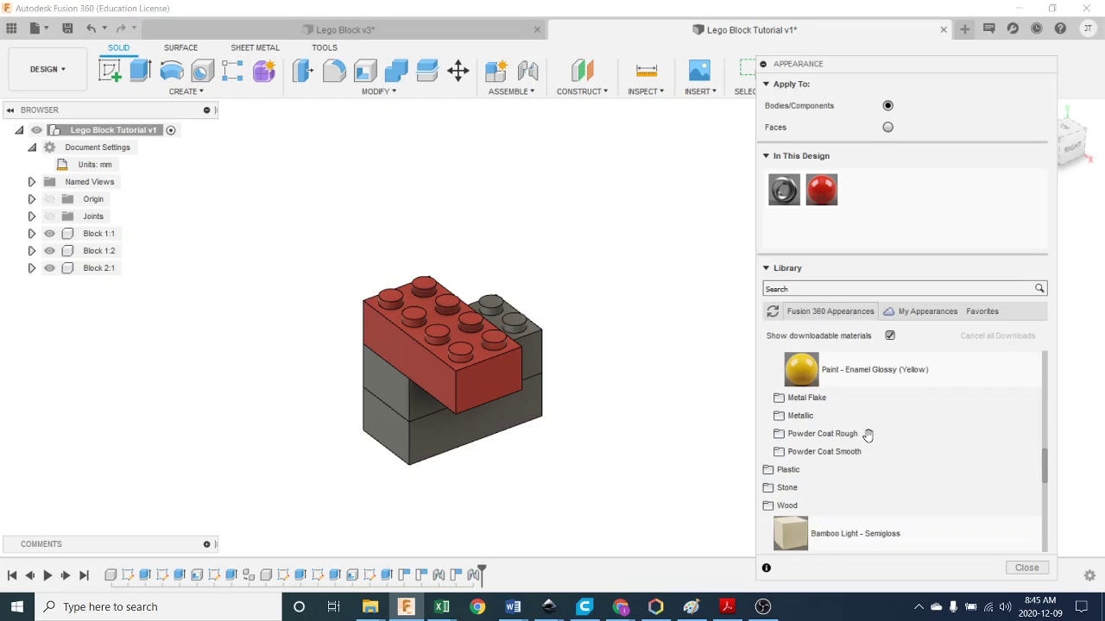
{"action": "left_click_drag", "start_coordinate": [745, 386], "coordinate": [535, 399]}
{"action": "middle_click_drag", "start_coordinate": [642, 404], "coordinate": [562, 385], "text": "shift"}
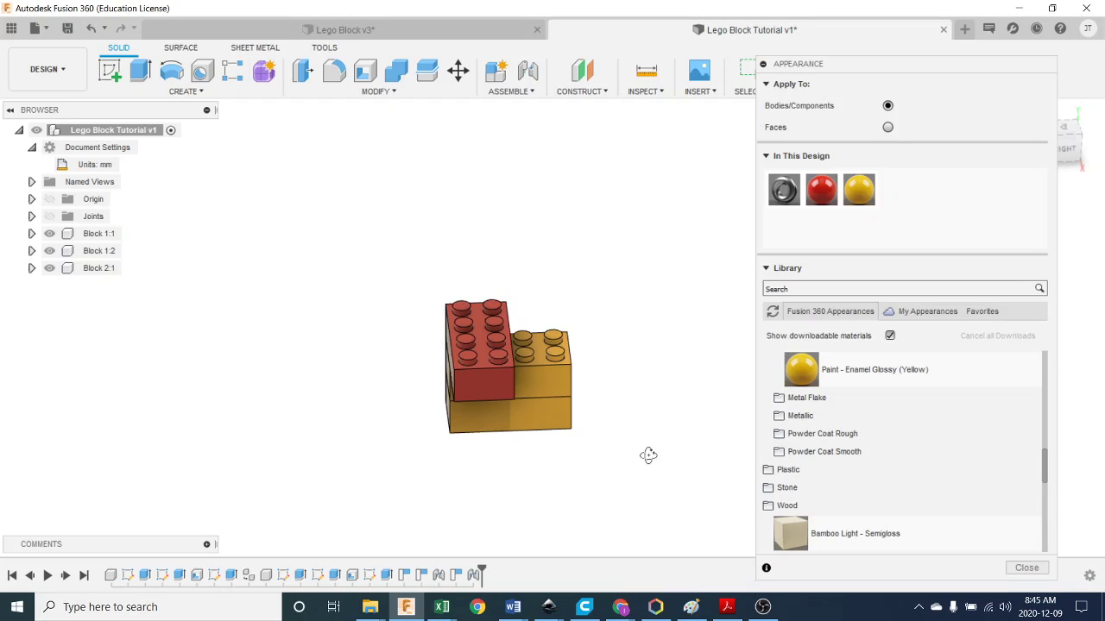
{"action": "middle_click_drag", "start_coordinate": [648, 455], "coordinate": [549, 388], "text": "shift"}
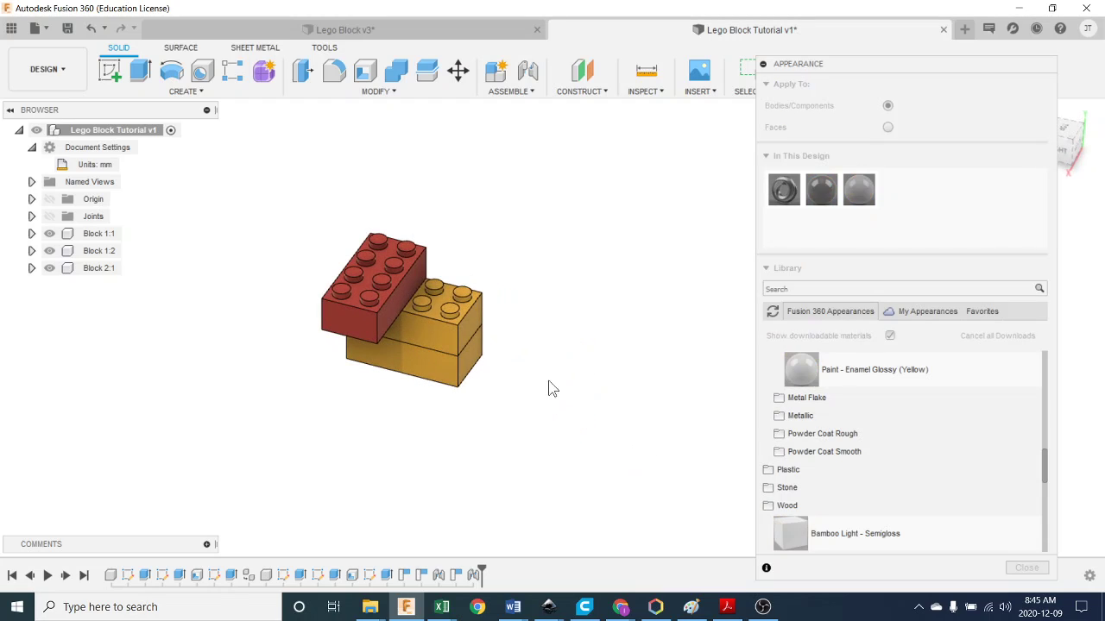
{"action": "left_click", "coordinate": [1027, 567]}
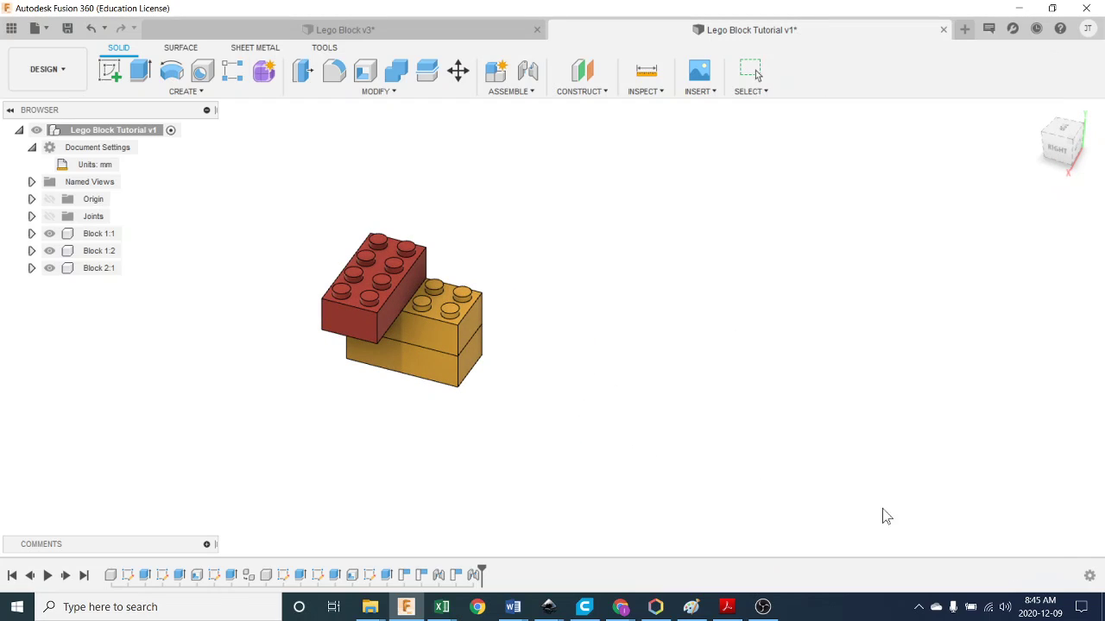
{"action": "middle_click_drag", "start_coordinate": [882, 515], "coordinate": [636, 434]}
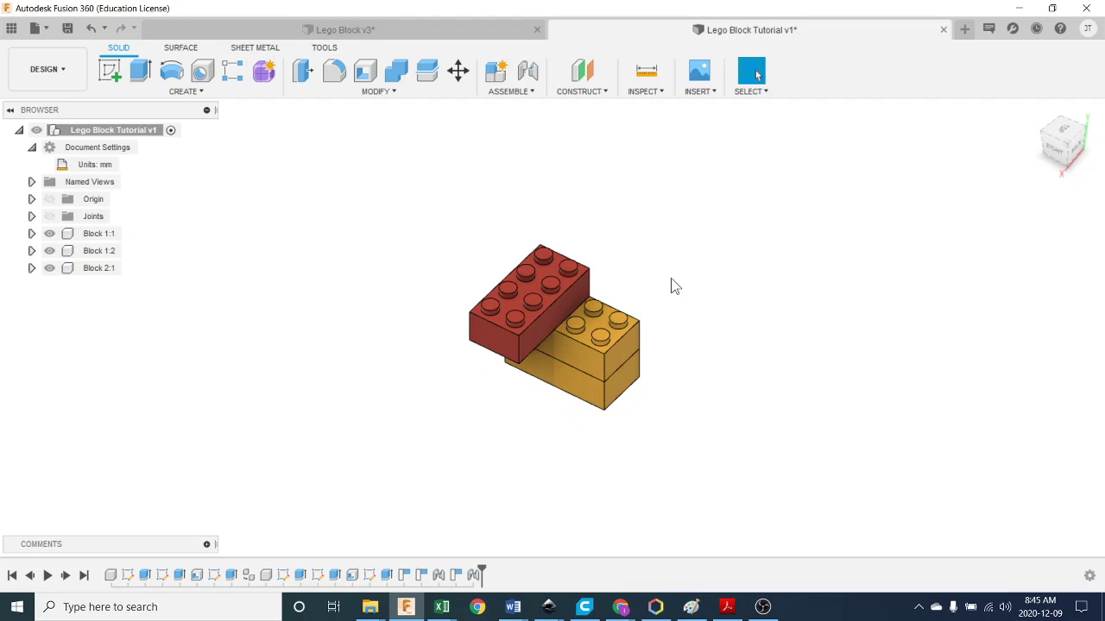
{"action": "middle_click_drag", "start_coordinate": [740, 406], "coordinate": [707, 408], "text": "shift"}
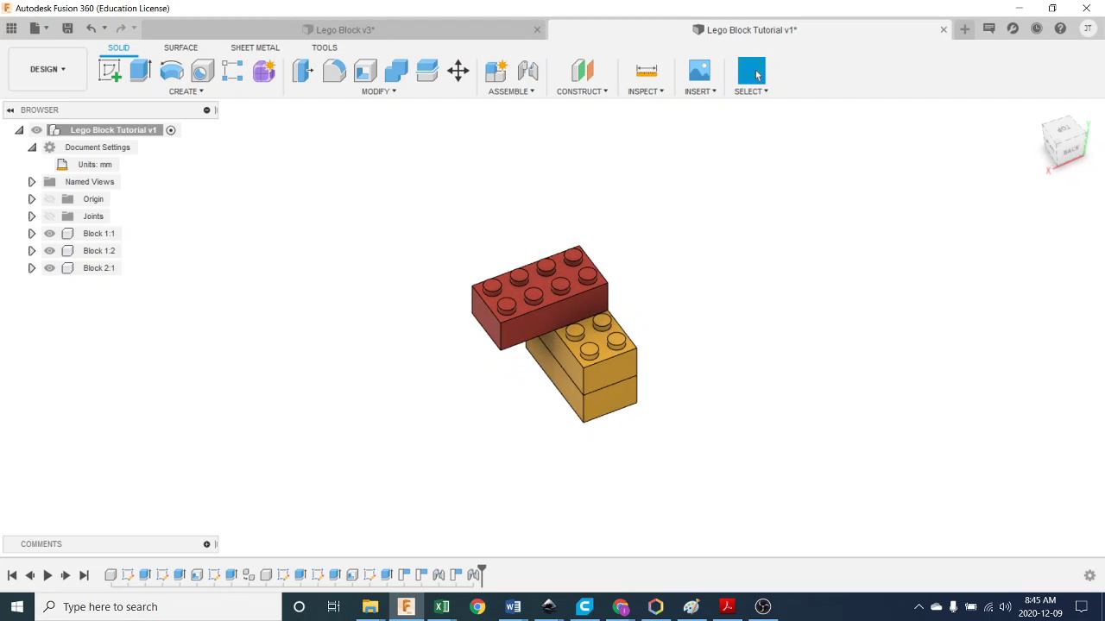